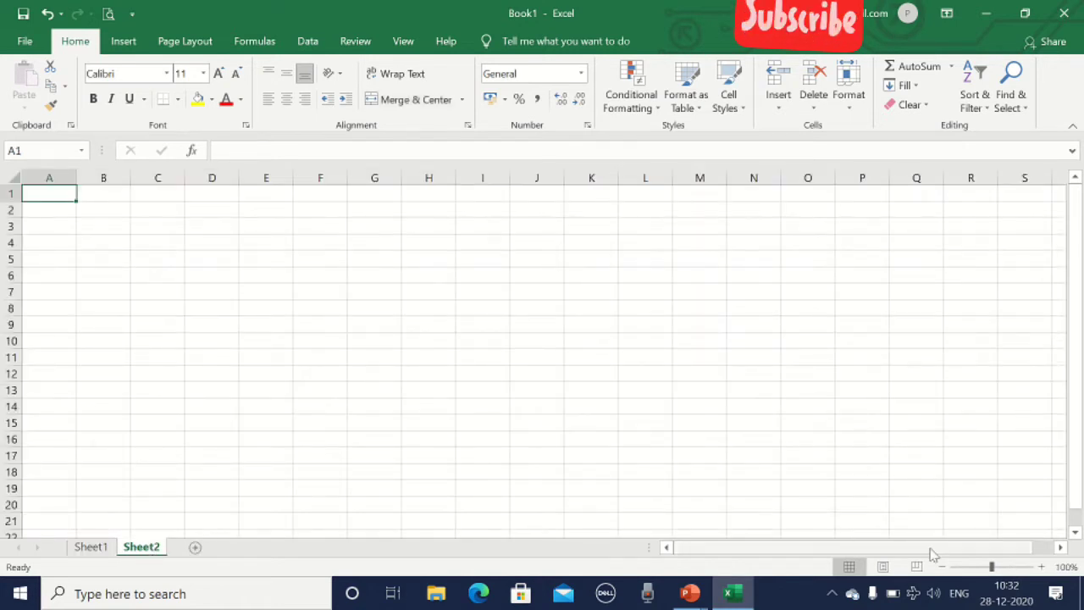
Enter the column headings "S.no." in A1 and "St. Name" in B1 of Sheet2
click(1010, 567)
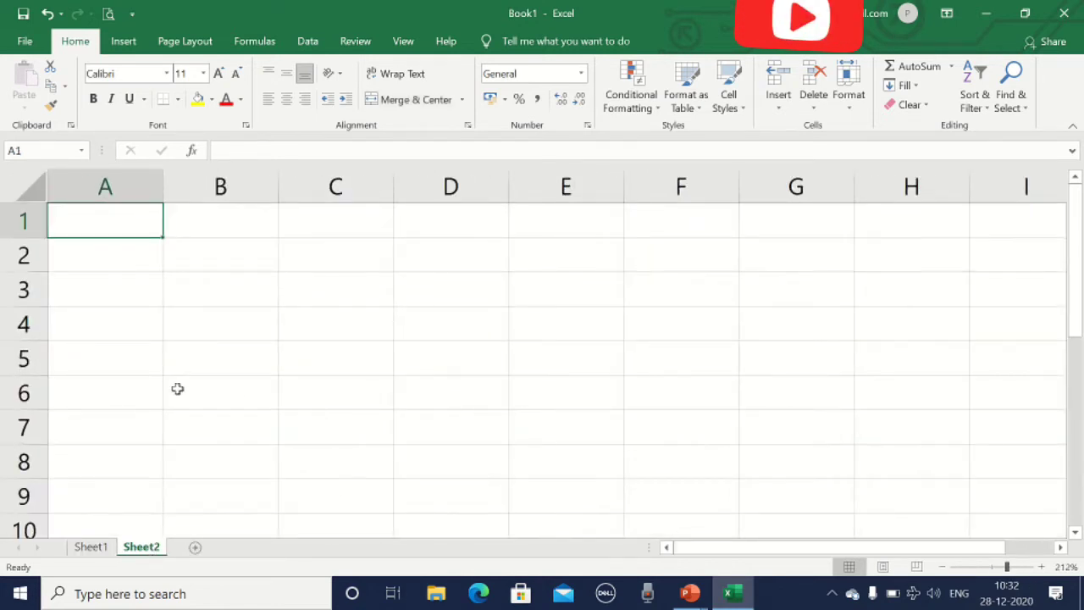
text(S.no.)
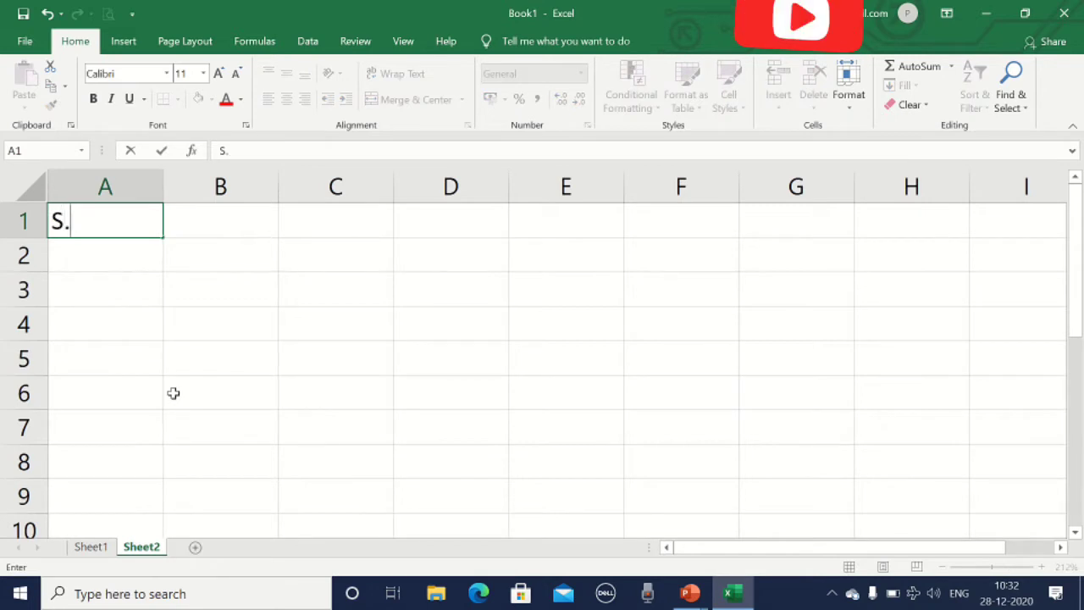
click(213, 219)
text(St)
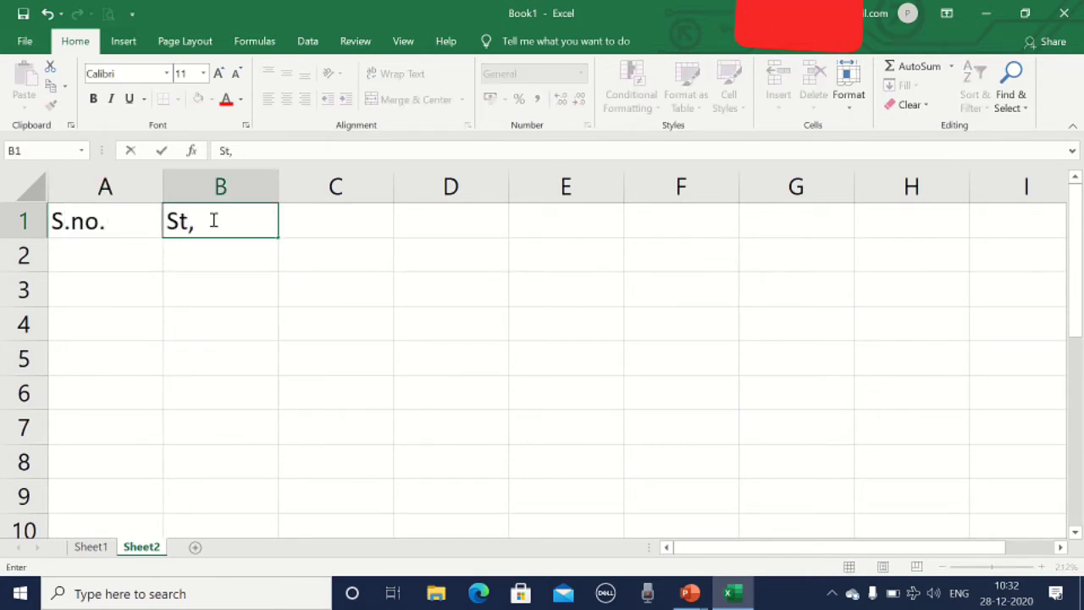
text(. Name)
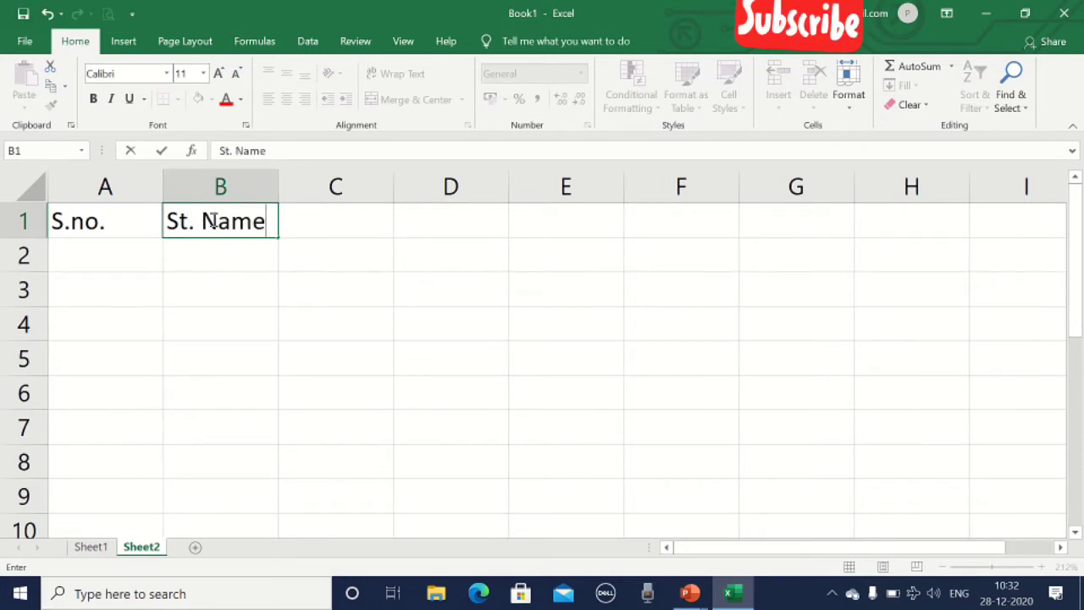
Add the subject headings English, Hindi and Science in cells C1 to E1
click(302, 223)
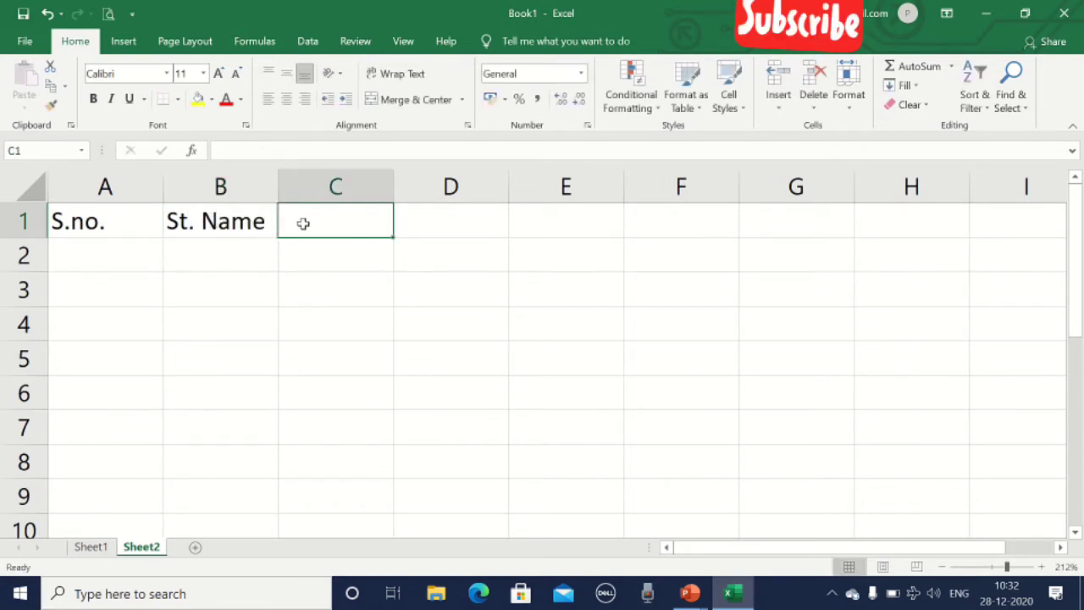
text(Eng)
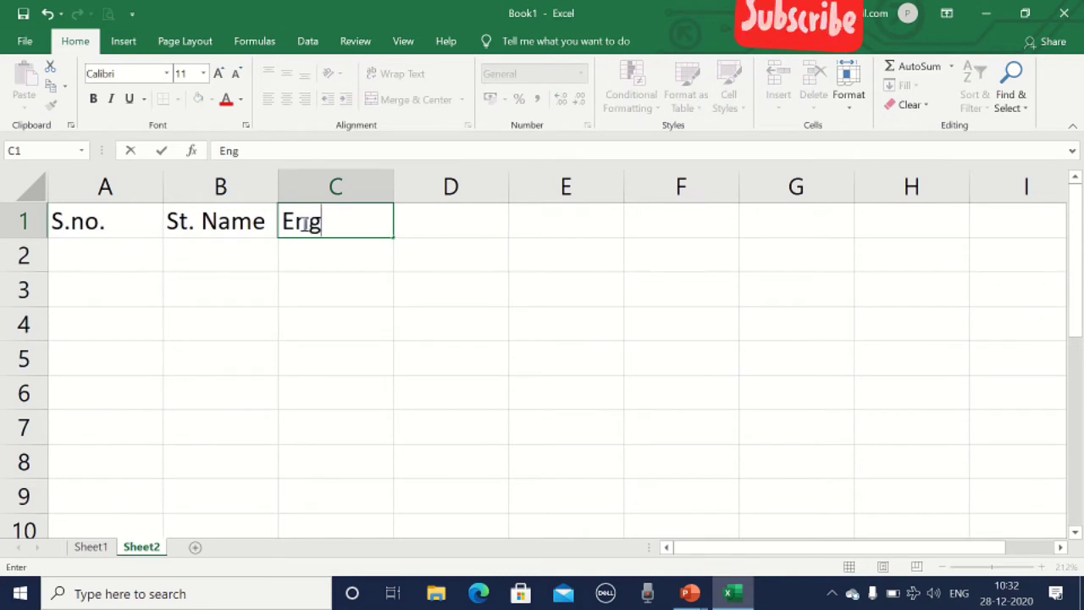
text(lish)
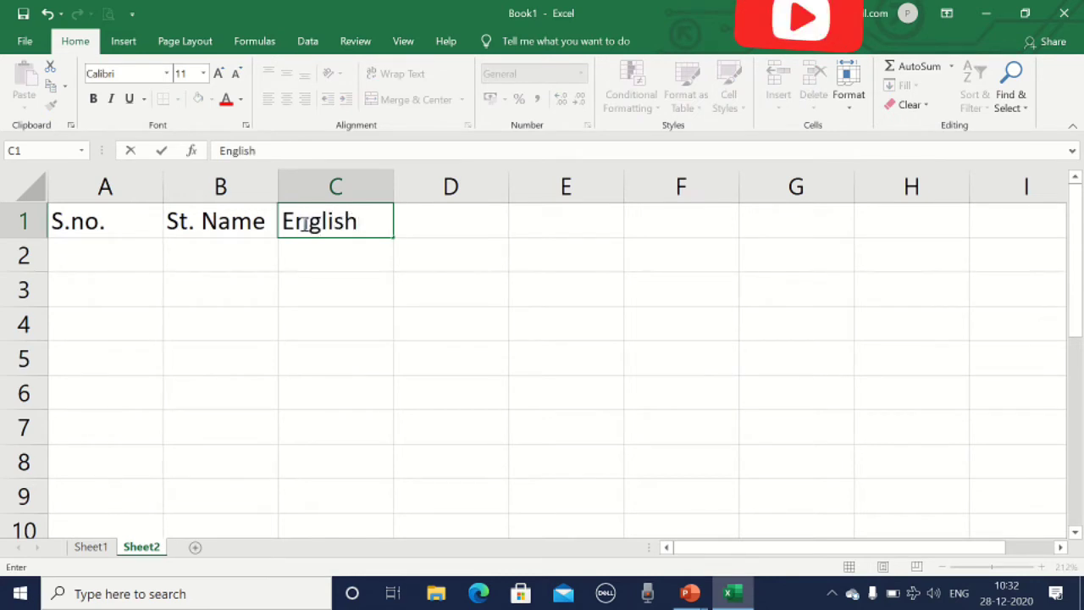
key(Tab)
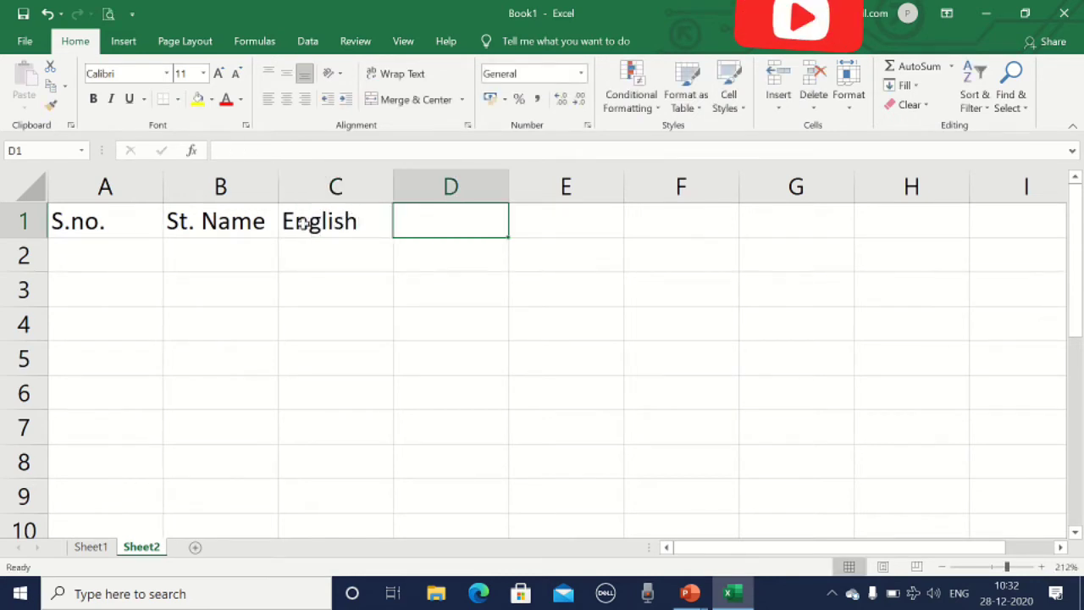
text(Hin)
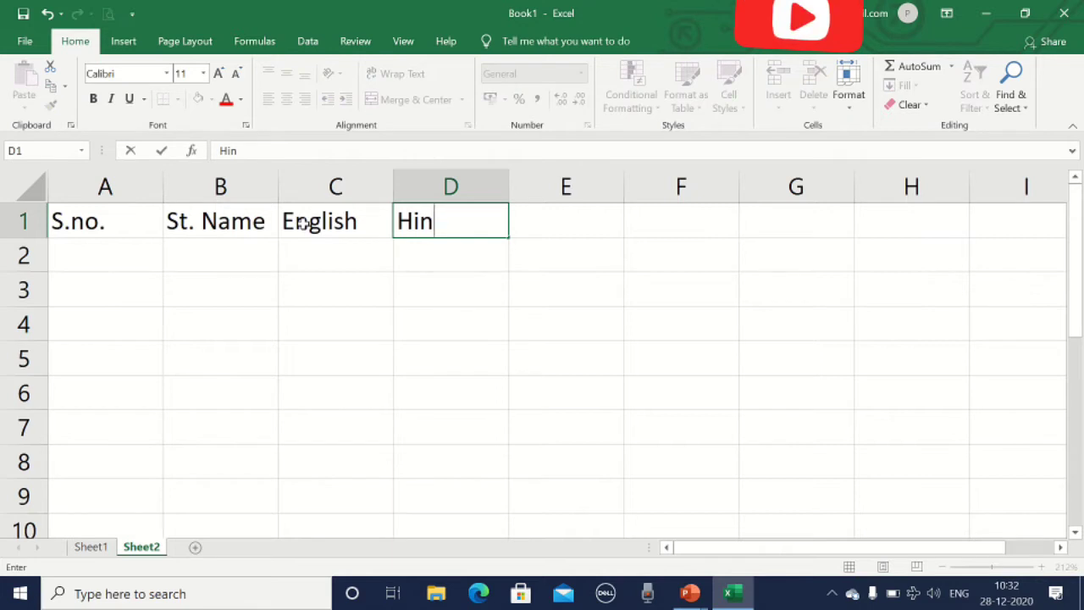
text(di)
key(Tab)
text(Sc)
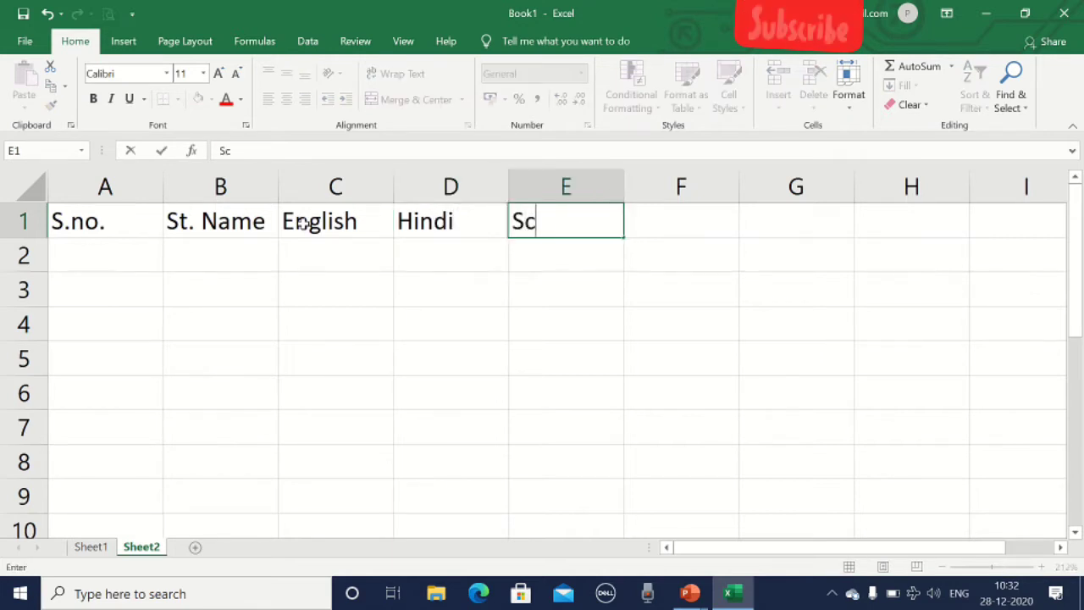
text(ience)
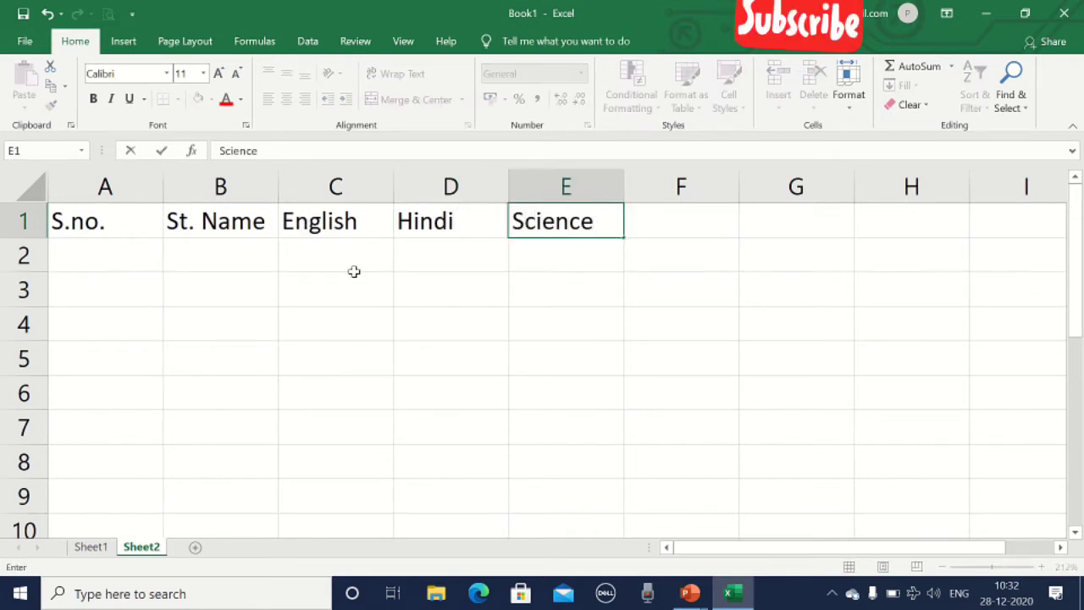
click(406, 325)
Narrow column A to fit its S.no. heading and enter 1 as the first serial number in A2
click(108, 261)
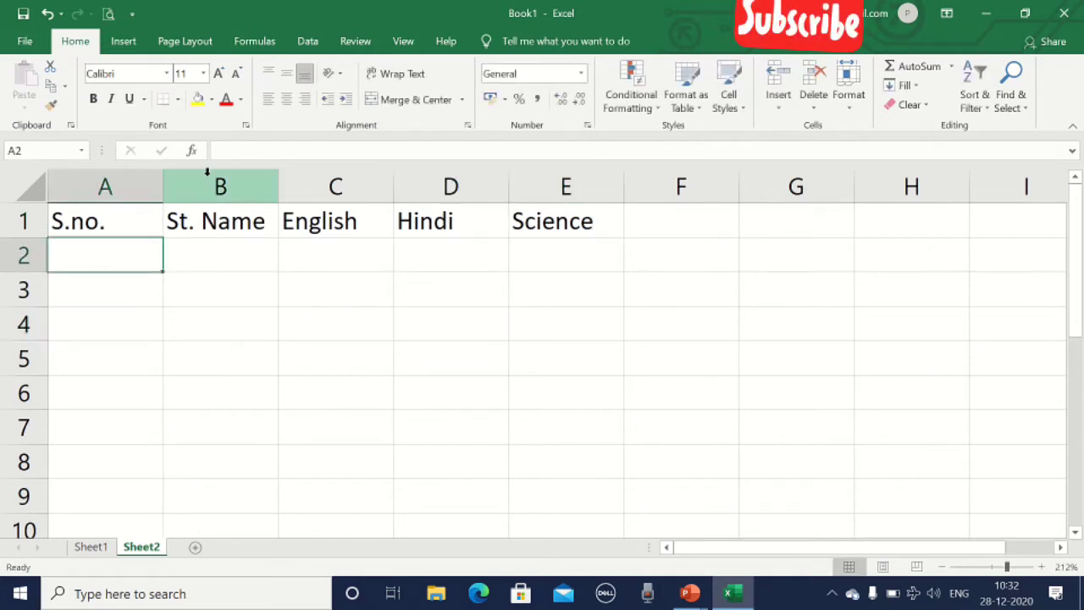
drag(161, 187, 123, 187)
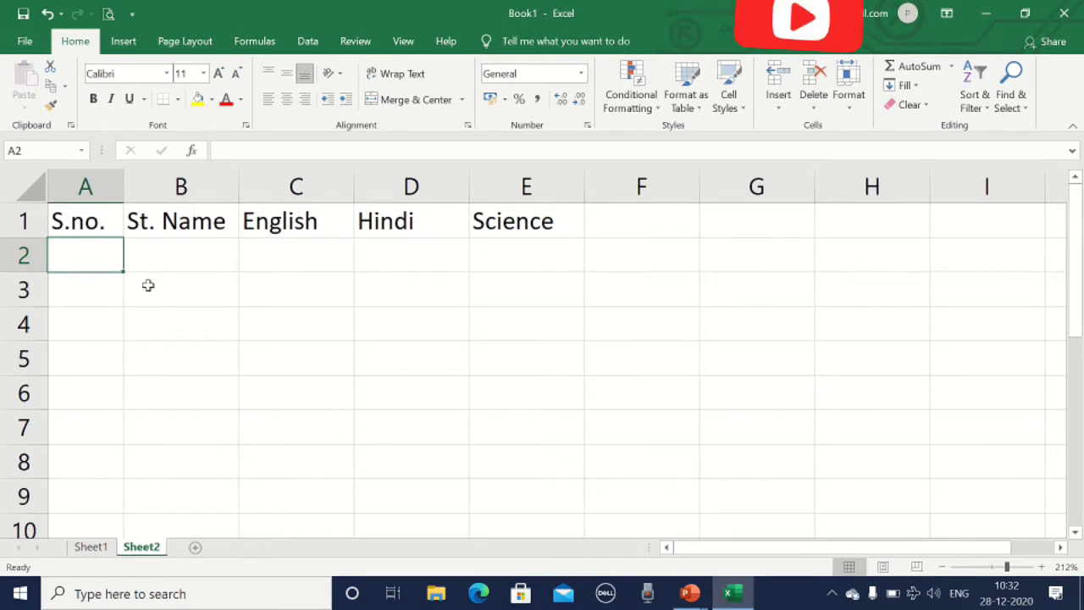
text(1)
key(Return)
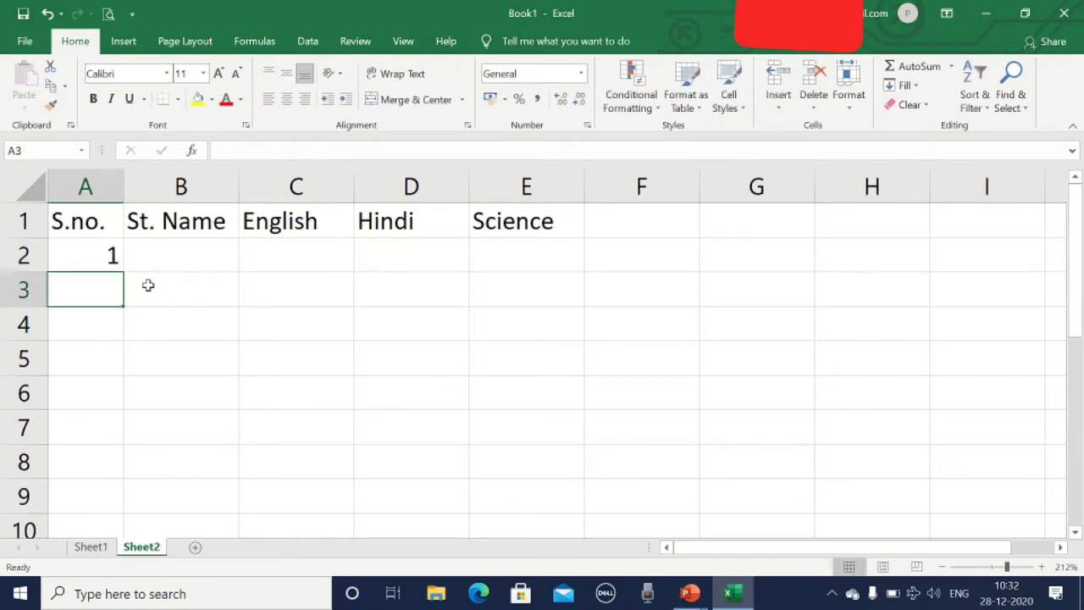
Fill the single value in A2 down through A7
click(108, 255)
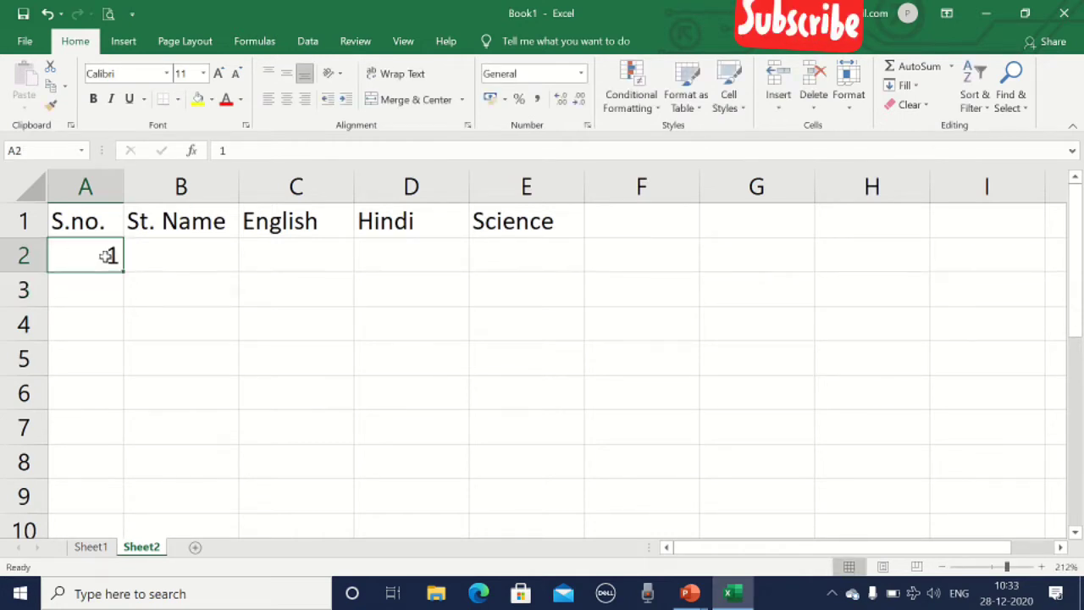
click(1015, 567)
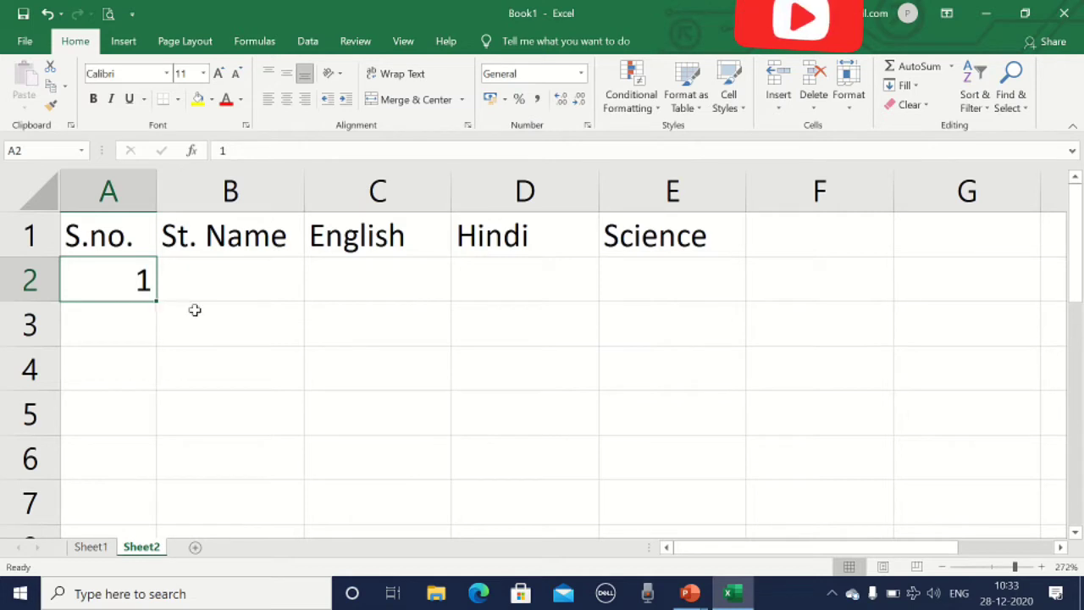
drag(157, 300, 151, 518)
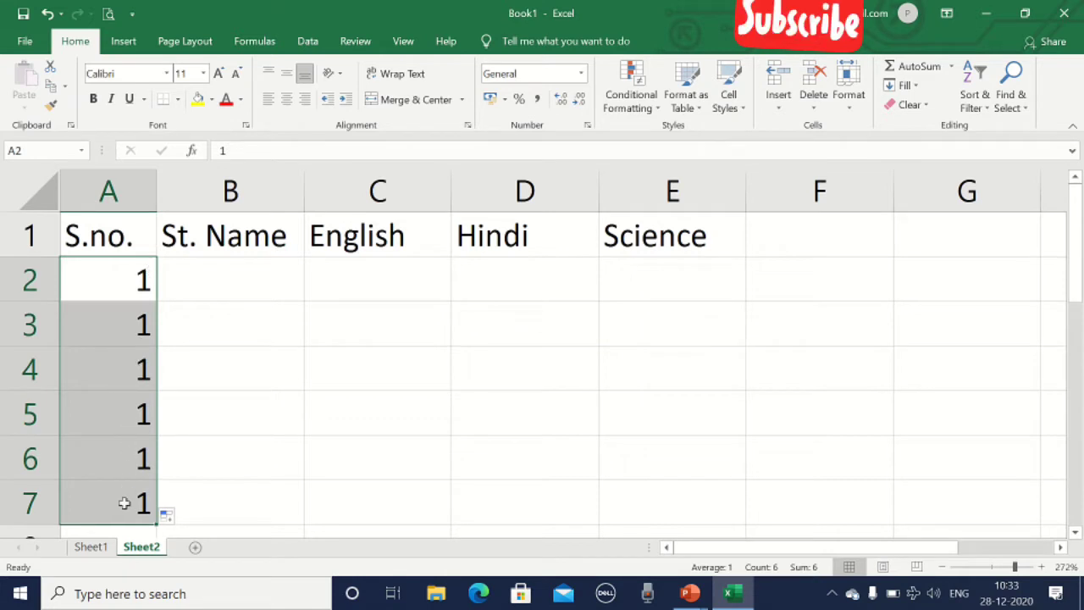
click(132, 298)
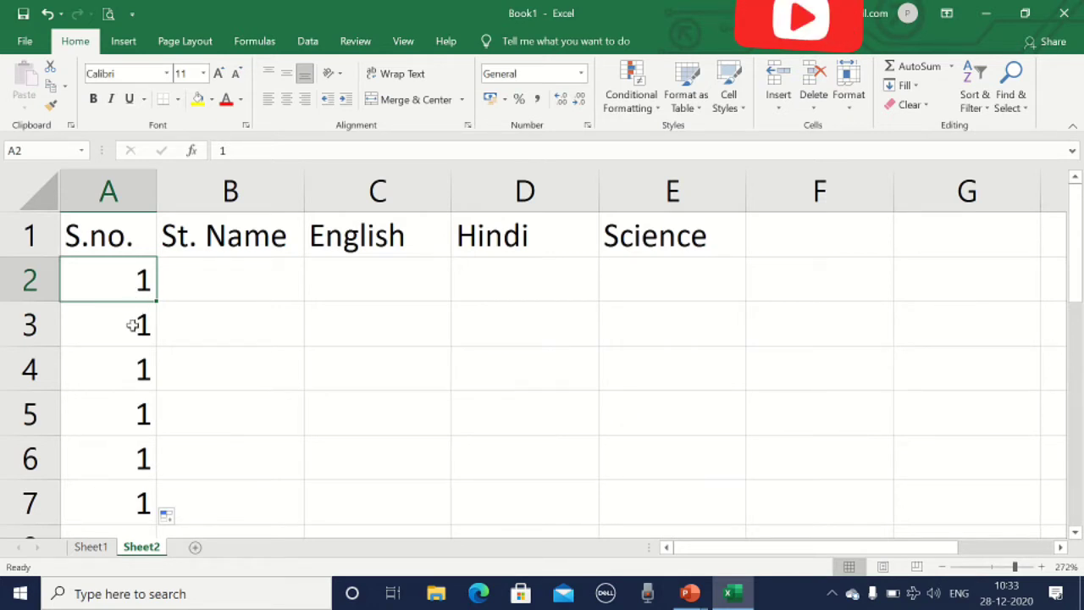
Enter 2 in A3 and extend the number series from A2:A3 down to A7
click(133, 326)
text(2)
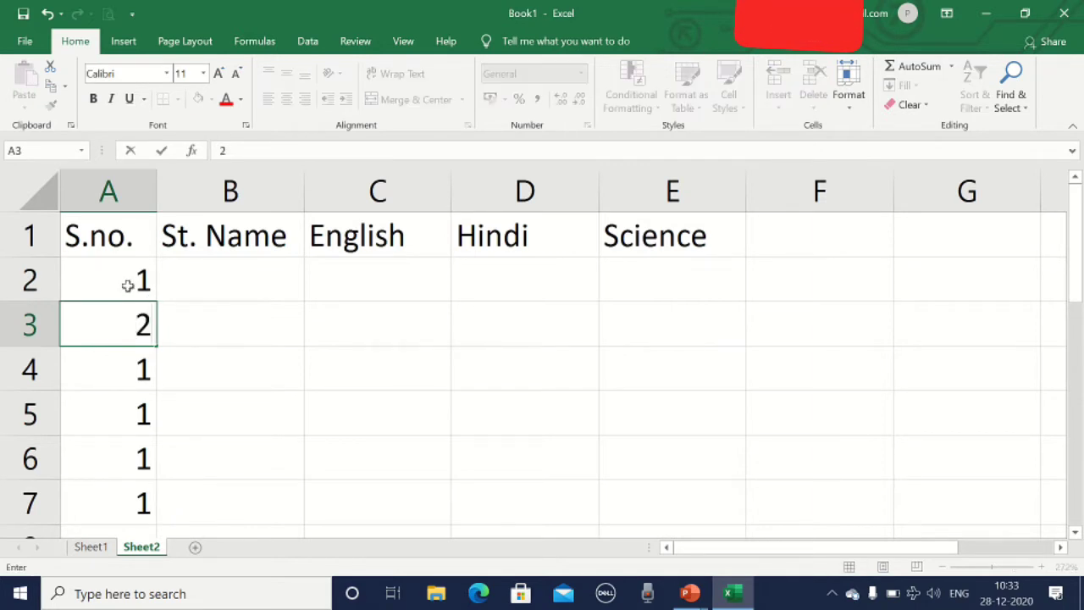
drag(126, 283, 133, 329)
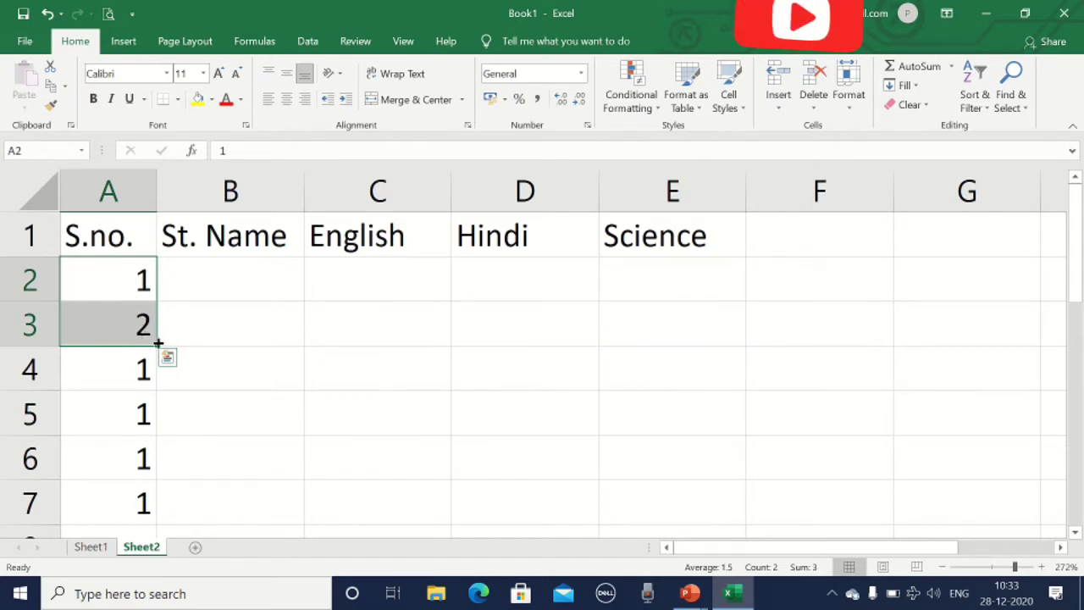
drag(157, 346, 161, 525)
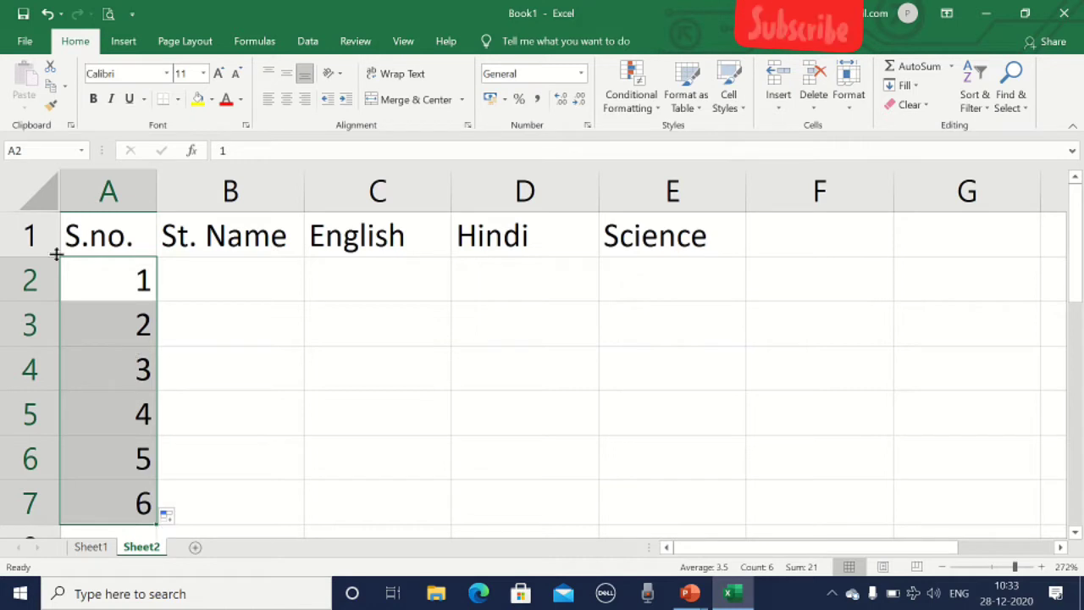
Center-align the contents of the whole S.no. column
click(135, 192)
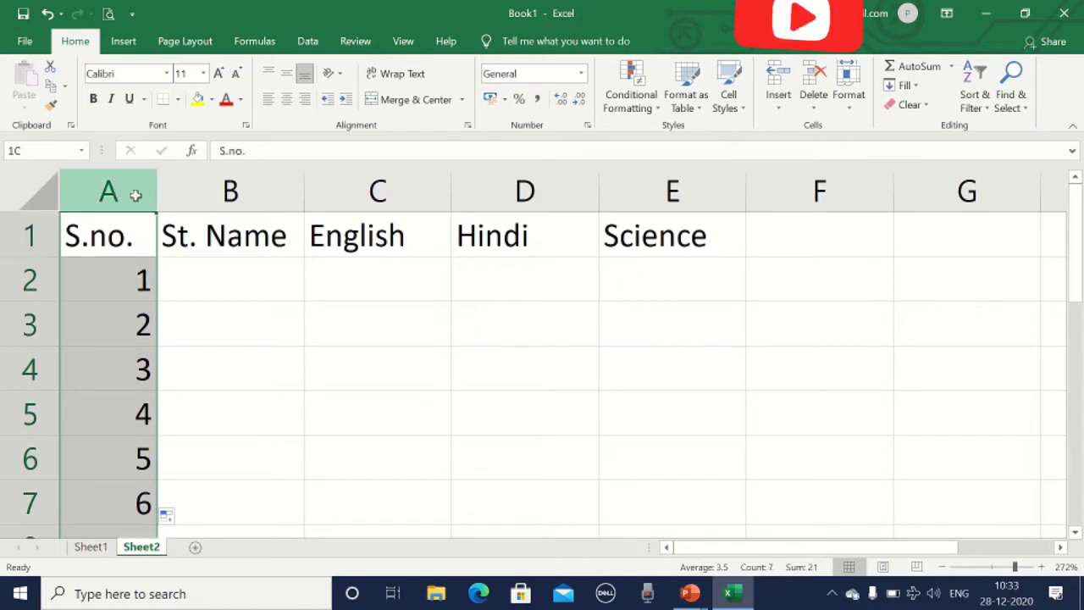
click(287, 100)
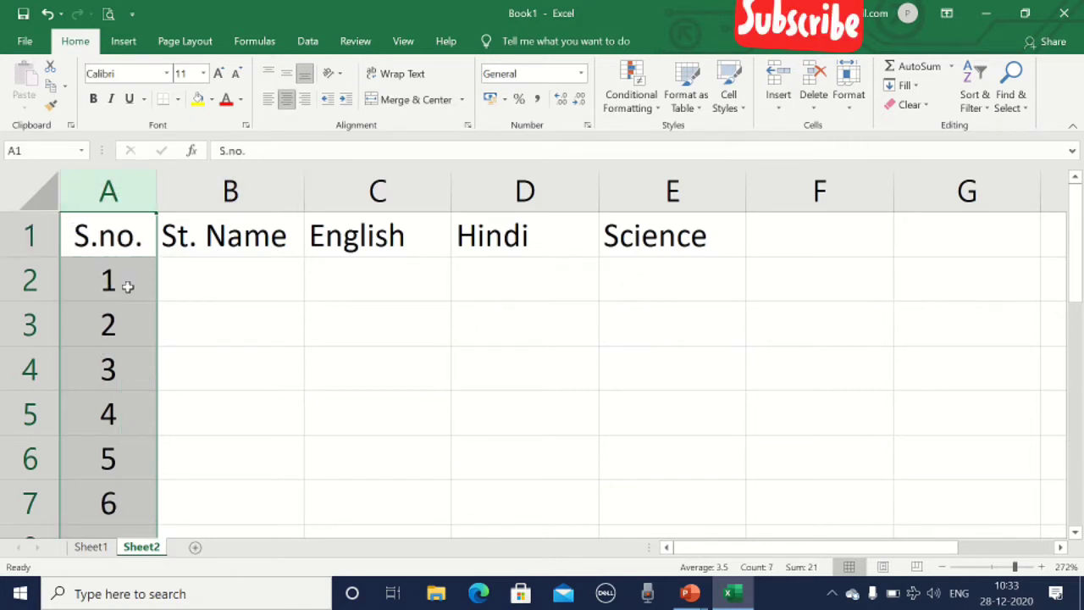
click(301, 464)
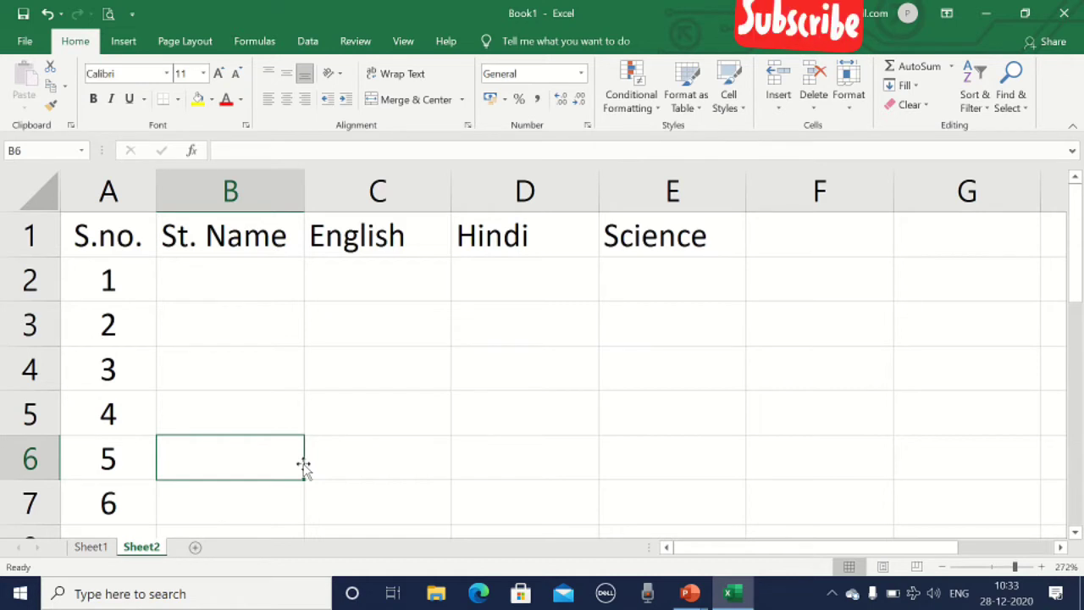
Enter "Sunday" in B2 as the first entry under St. Name
click(240, 280)
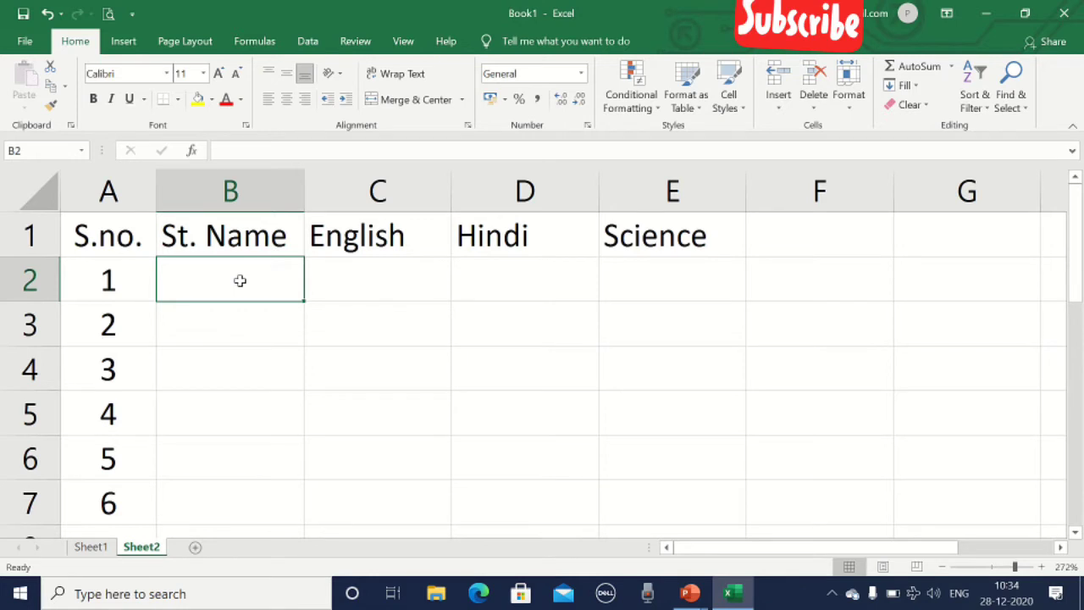
text(Sun)
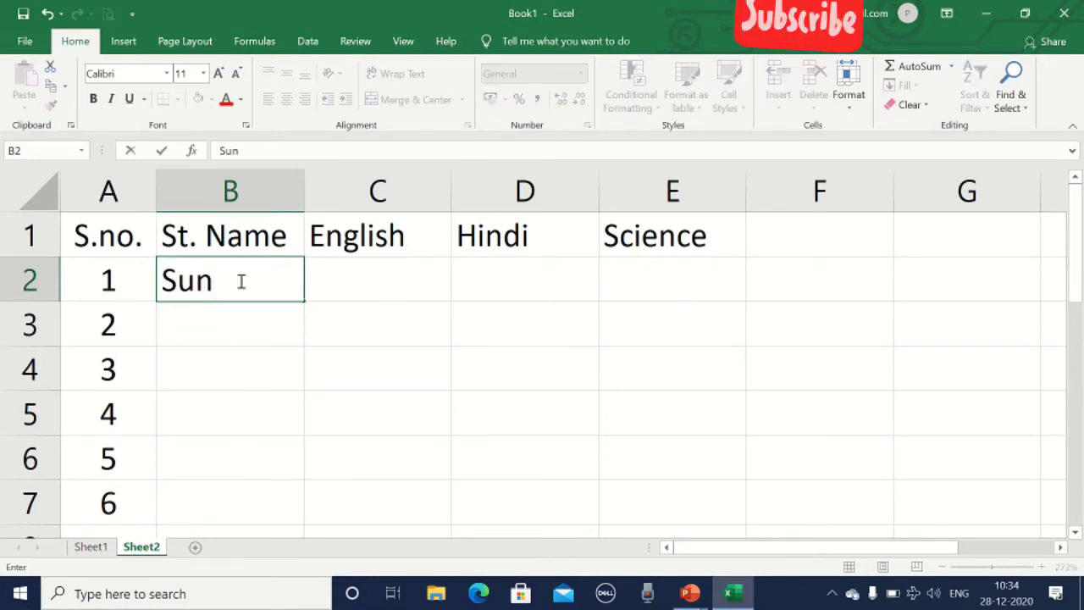
text(day)
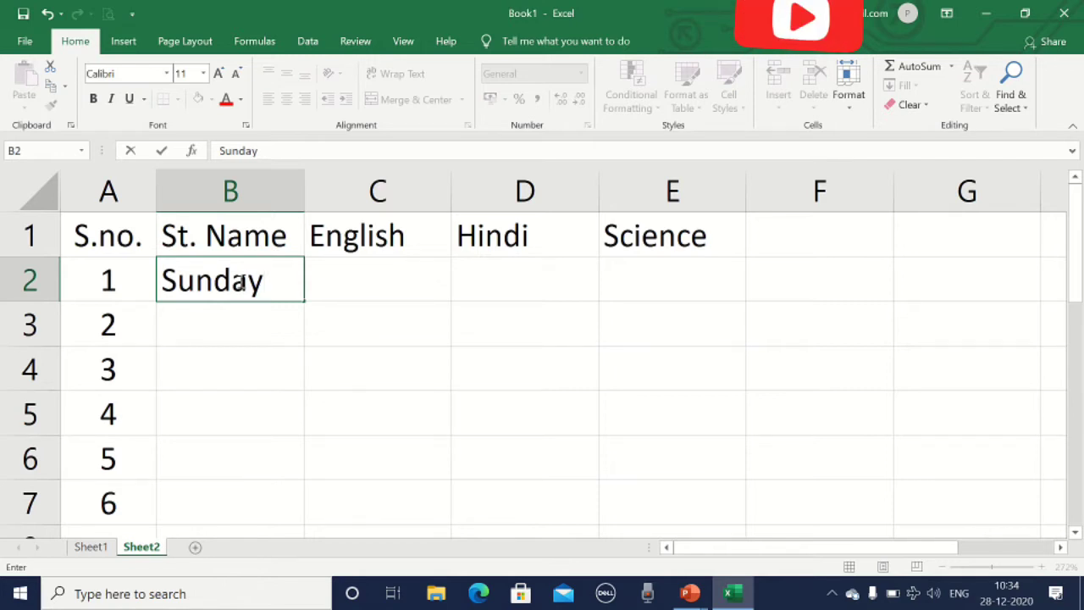
click(334, 314)
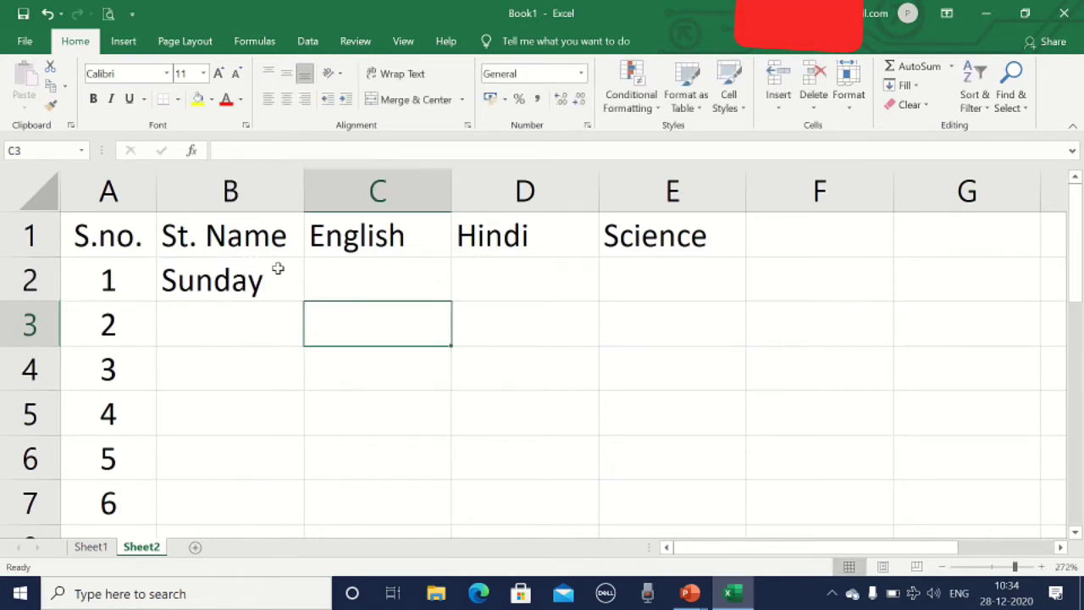
Fill the weekday series from B2 down to B7 and auto-fit the width of column B
click(282, 280)
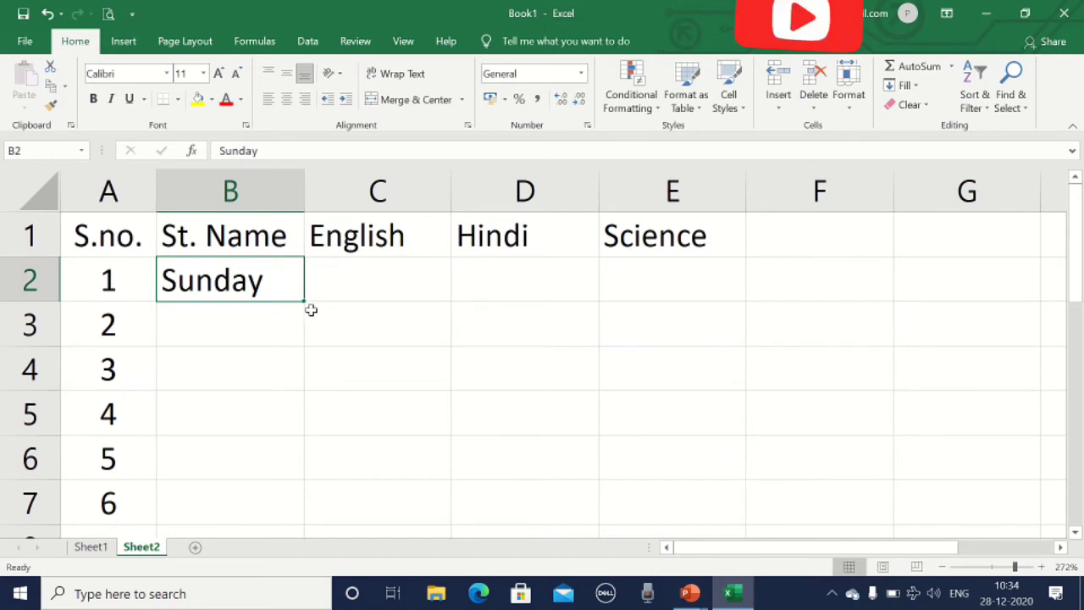
drag(304, 301, 305, 519)
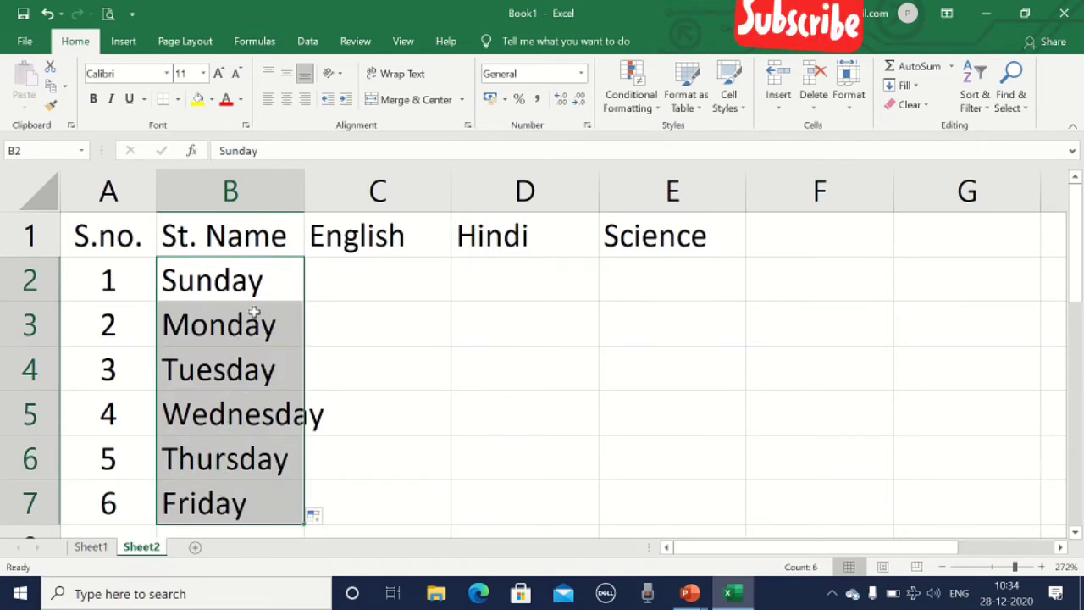
double_click(307, 190)
click(218, 293)
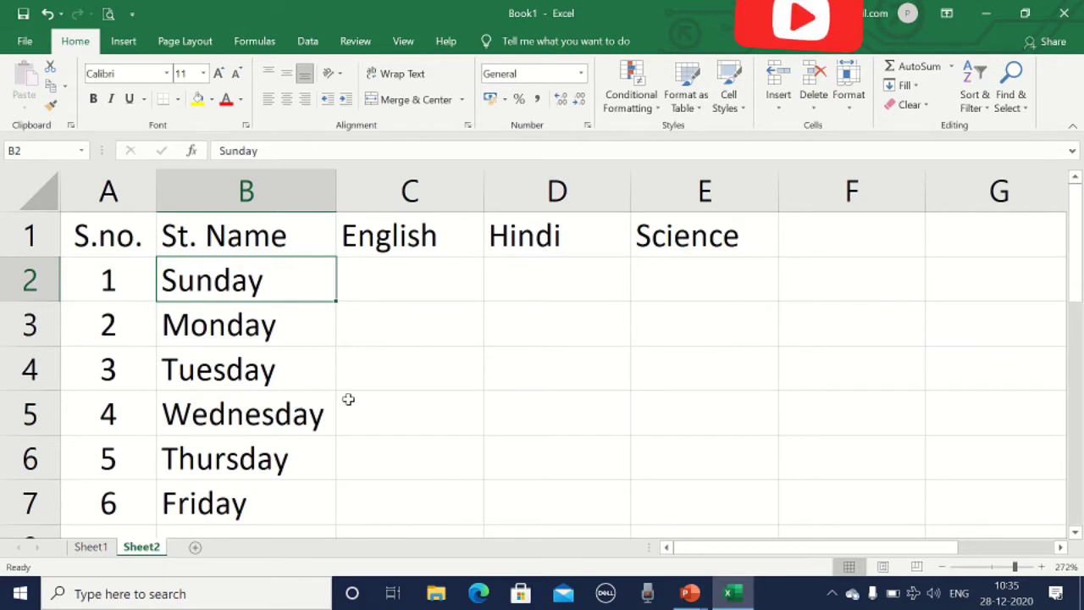
Enter the English marks 67, 87, 95, 34, 65 and 23 in C2 through C7
click(405, 274)
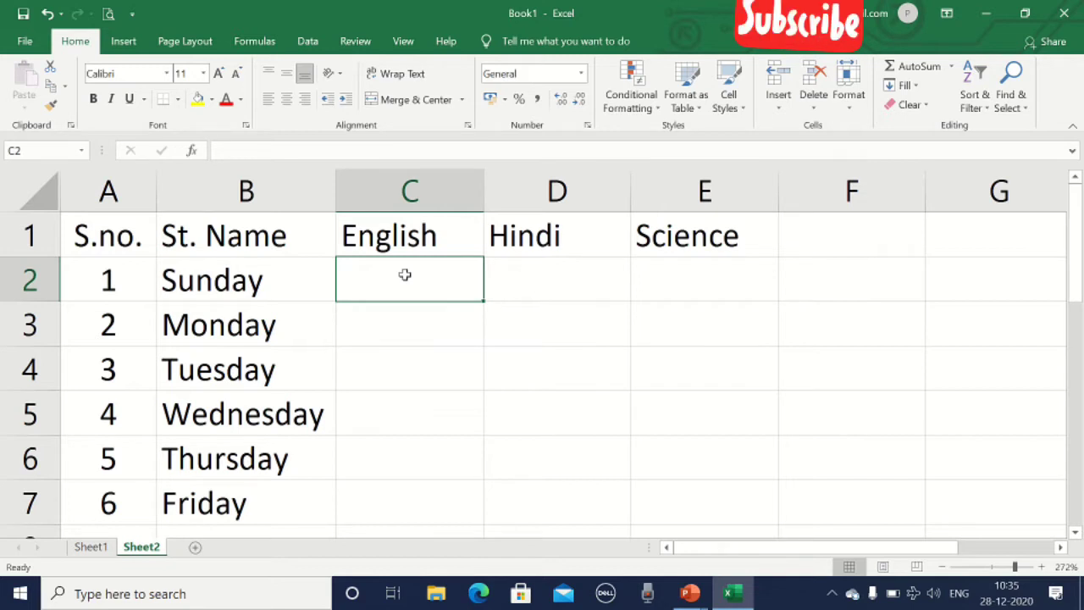
text(67)
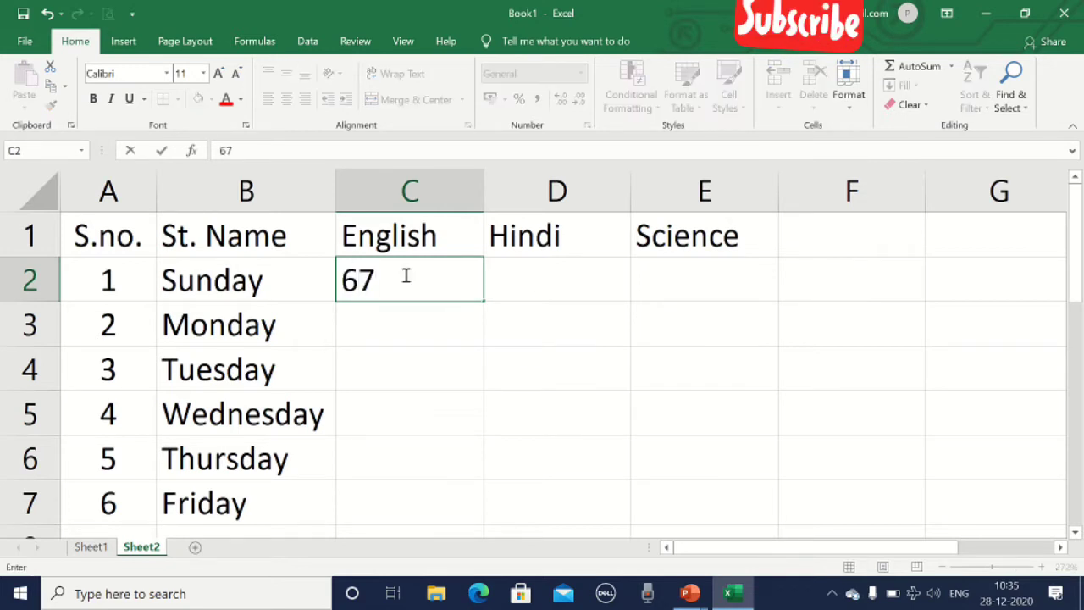
key(Return)
text(87)
key(Return)
text(95)
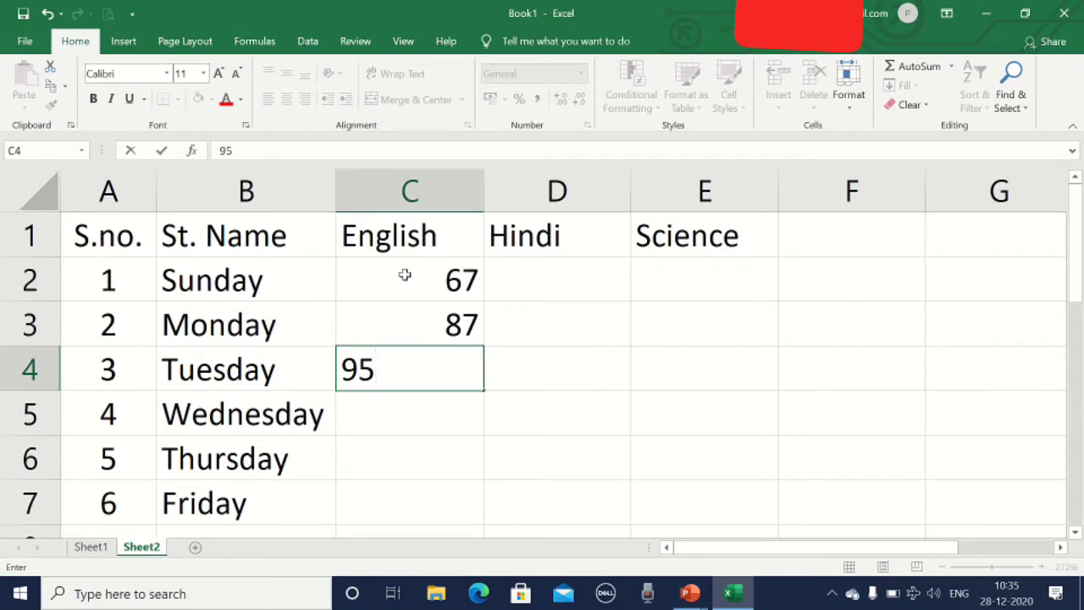
key(Return)
text(34)
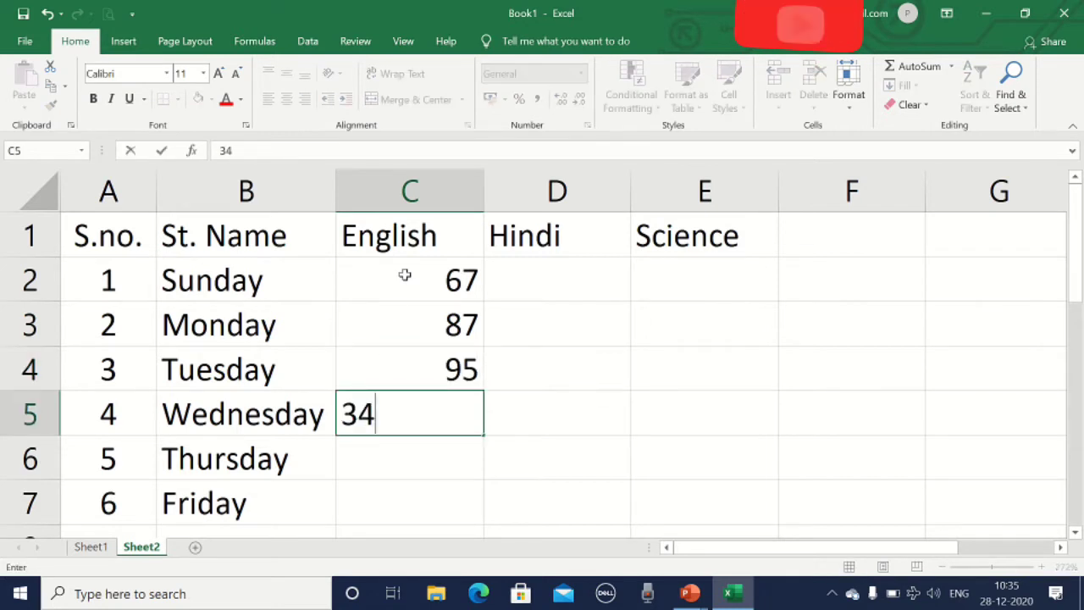
key(Return)
text(65)
key(Return)
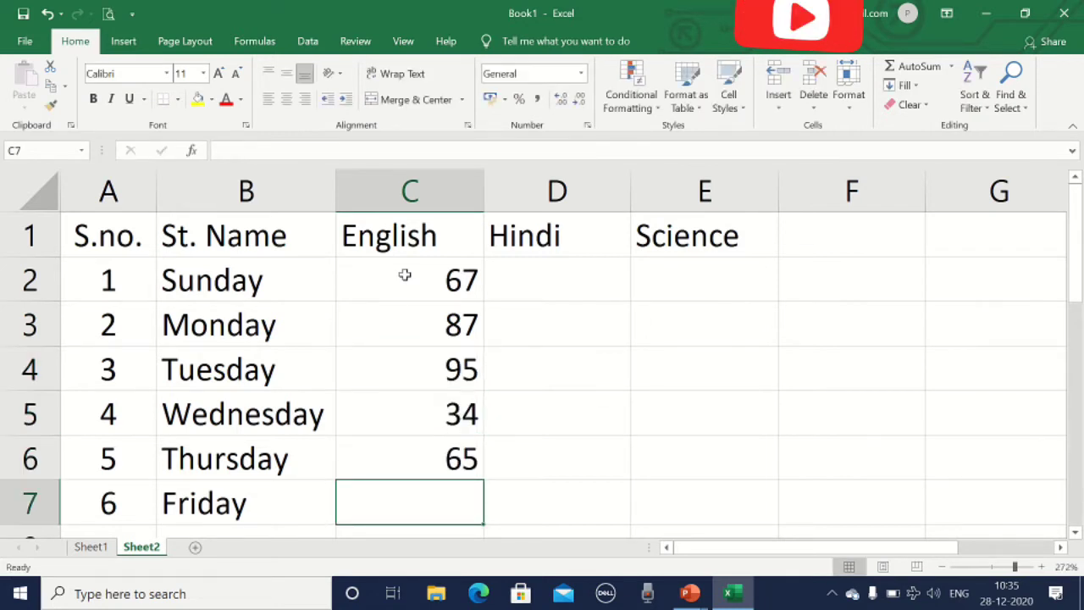
text(23)
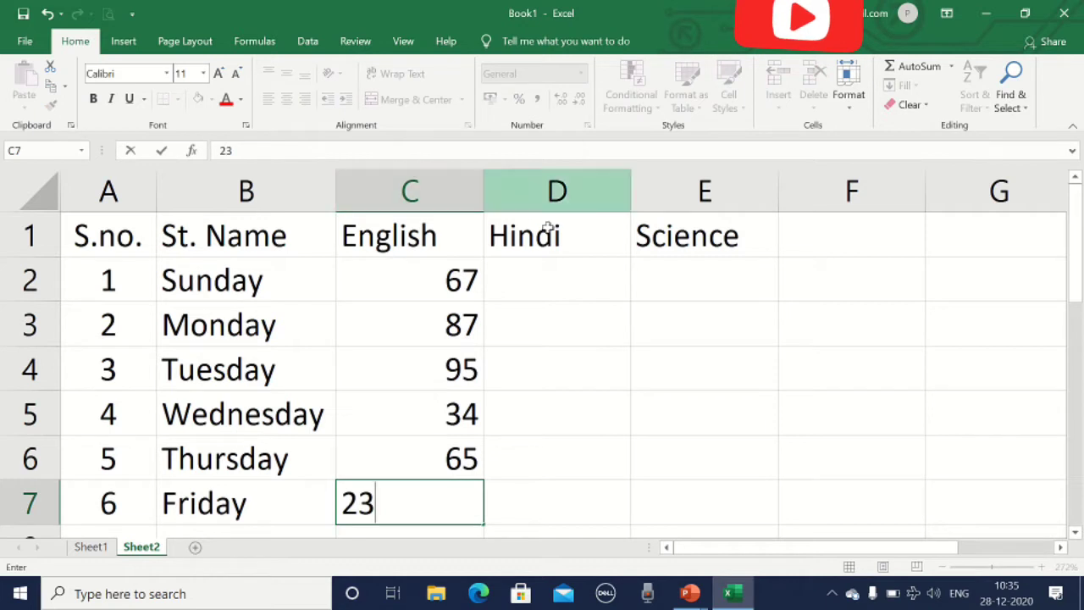
click(556, 280)
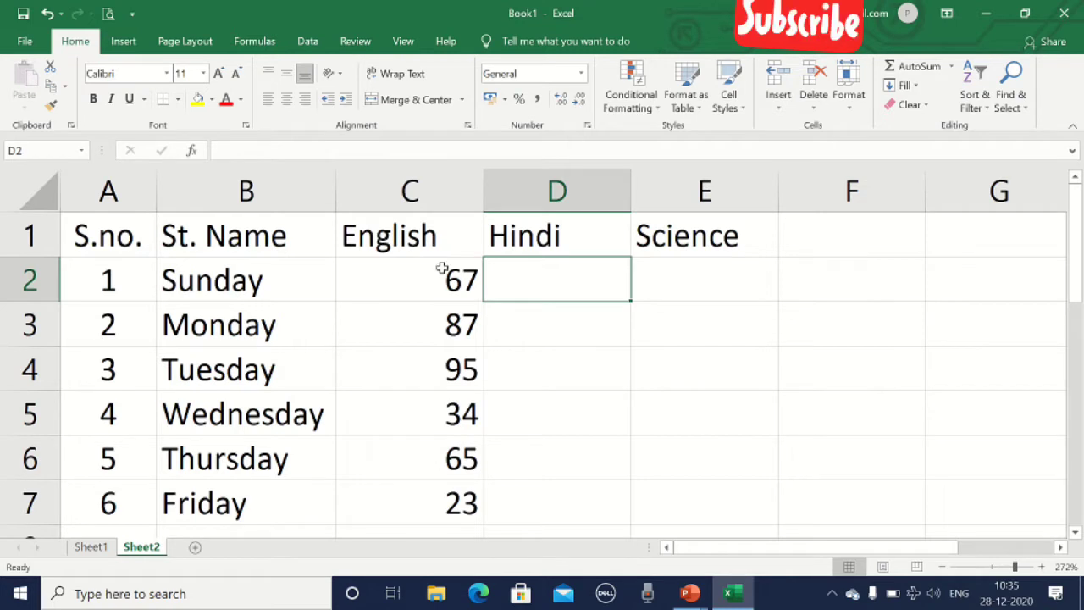
Center-align the contents of the whole English column
click(421, 187)
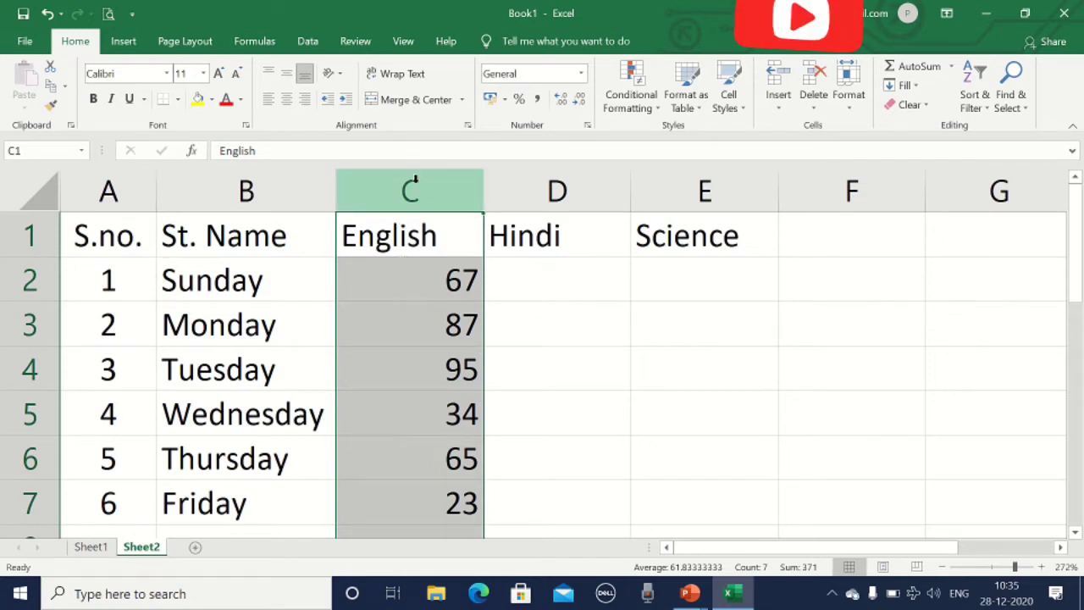
click(288, 100)
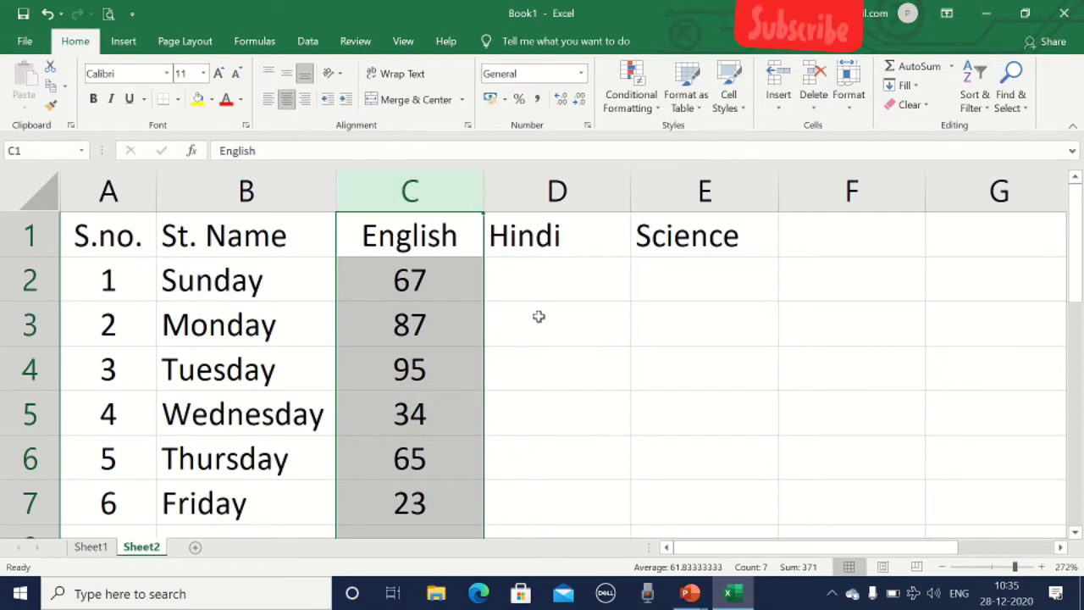
click(566, 339)
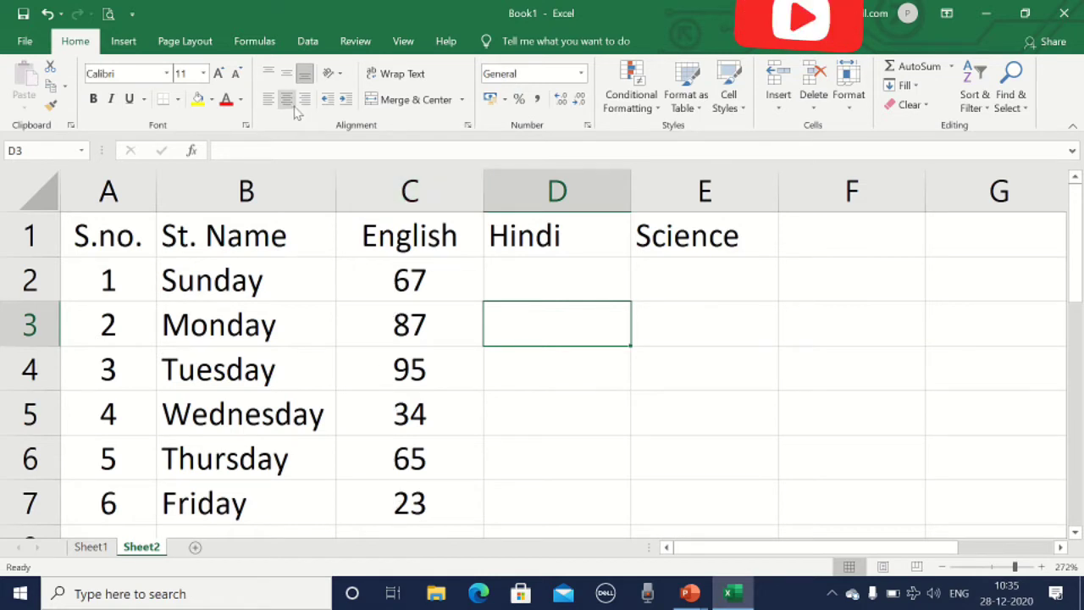
Enter 20 in D2 and 25 in D3 as the first two Hindi marks
click(574, 280)
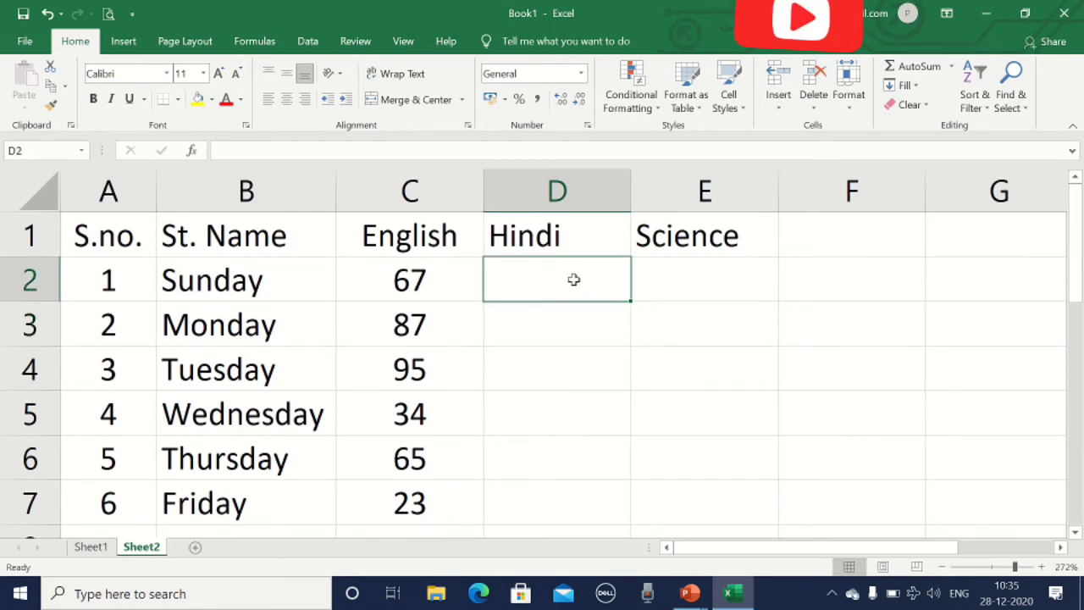
text(20)
key(Return)
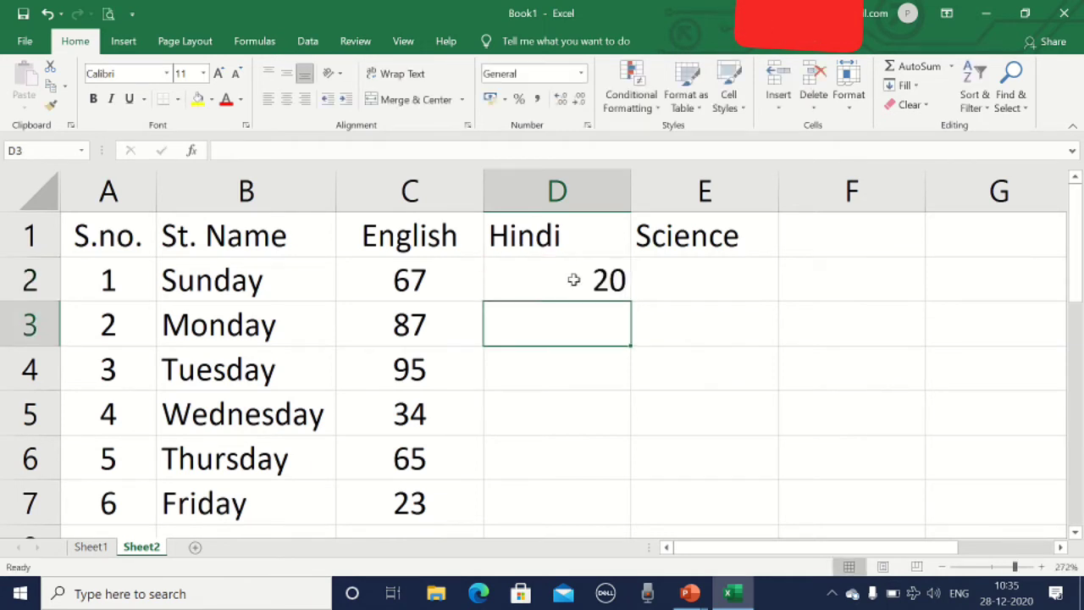
text(25)
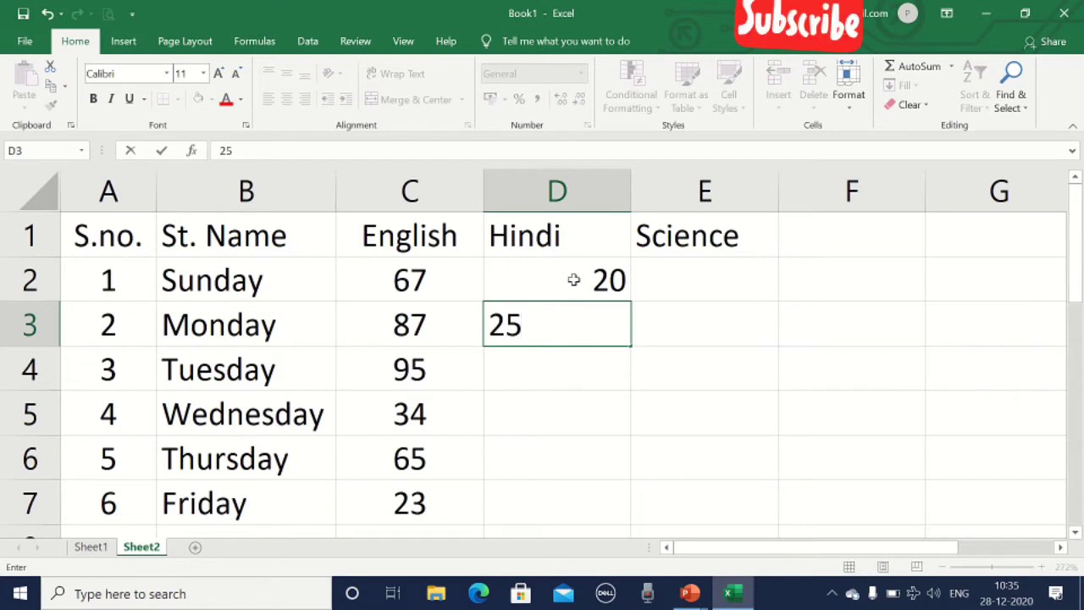
Extend the Hindi marks series from D2:D3 down to D7 and center-align the whole column D
click(588, 286)
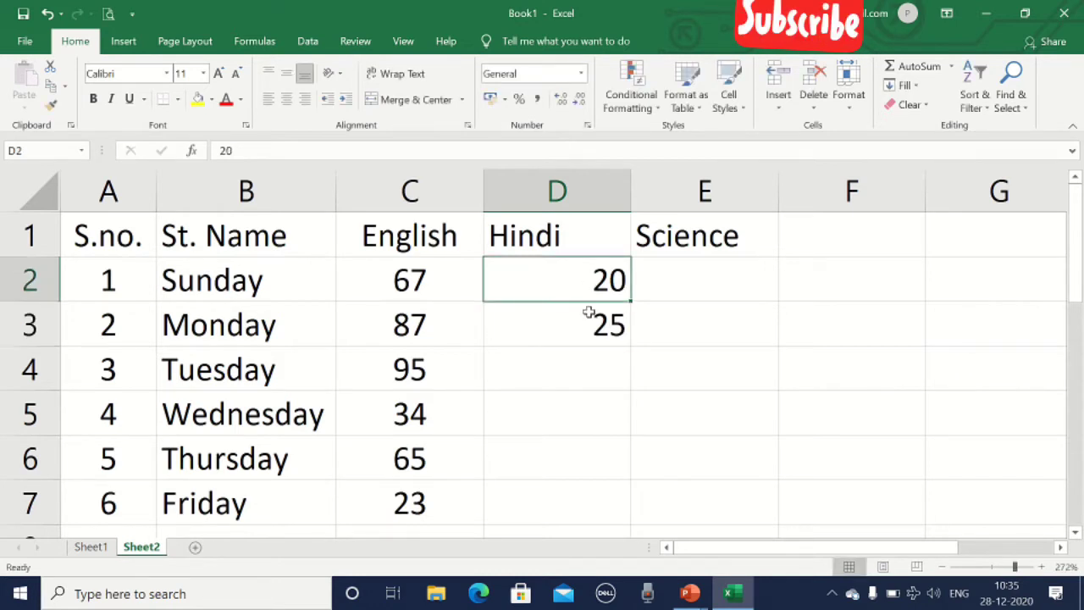
drag(588, 296, 593, 324)
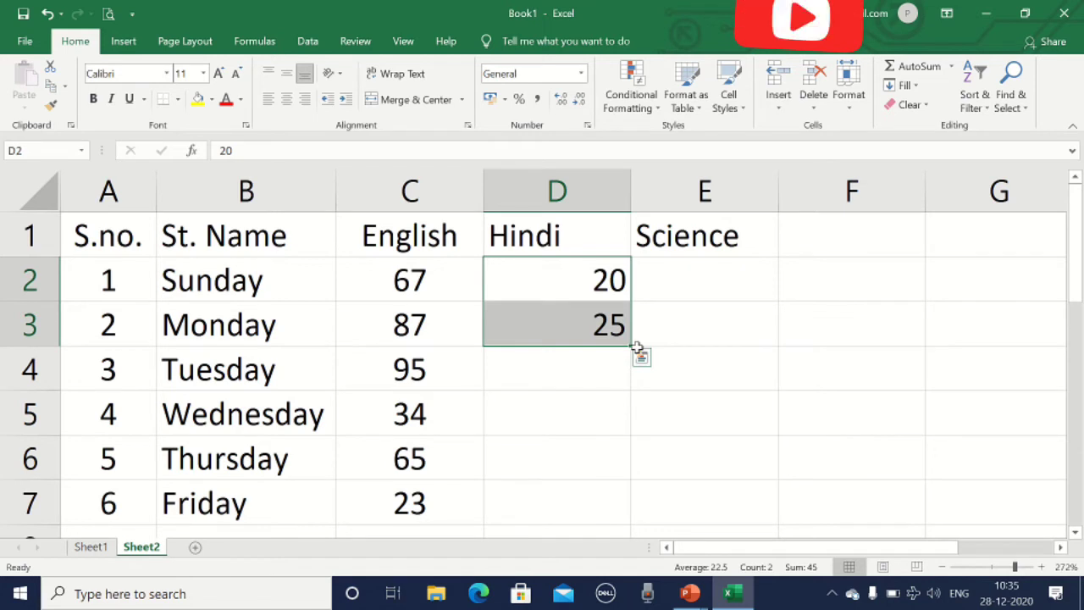
drag(630, 347, 621, 515)
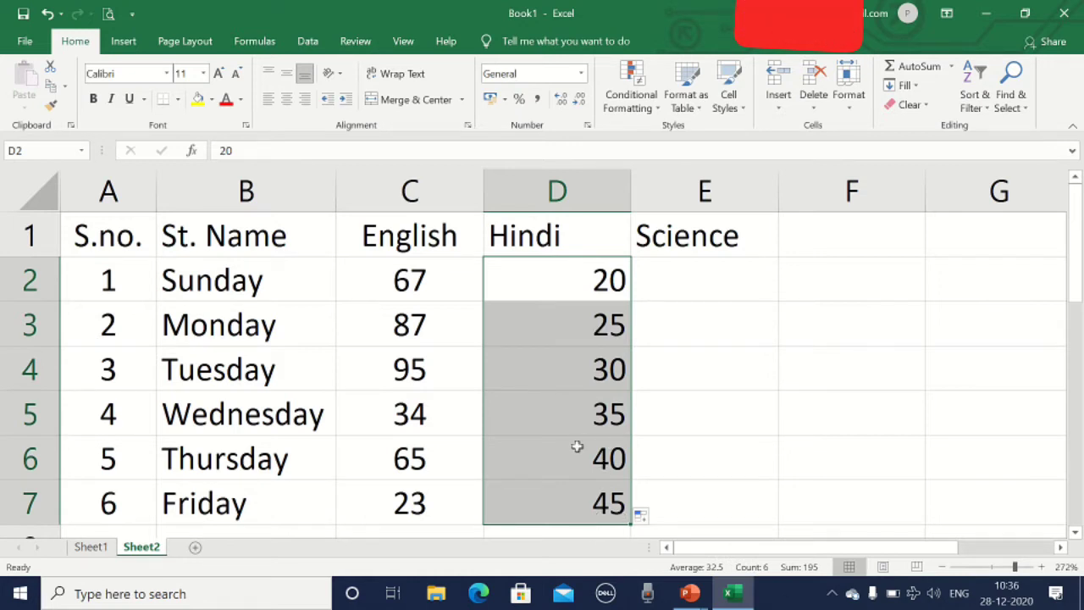
click(559, 191)
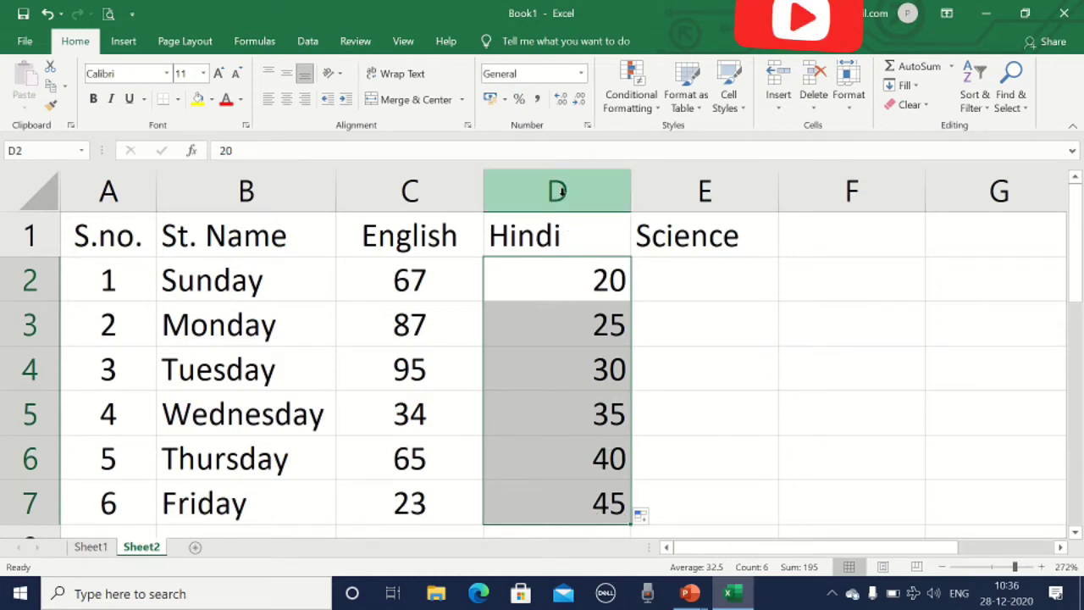
click(286, 99)
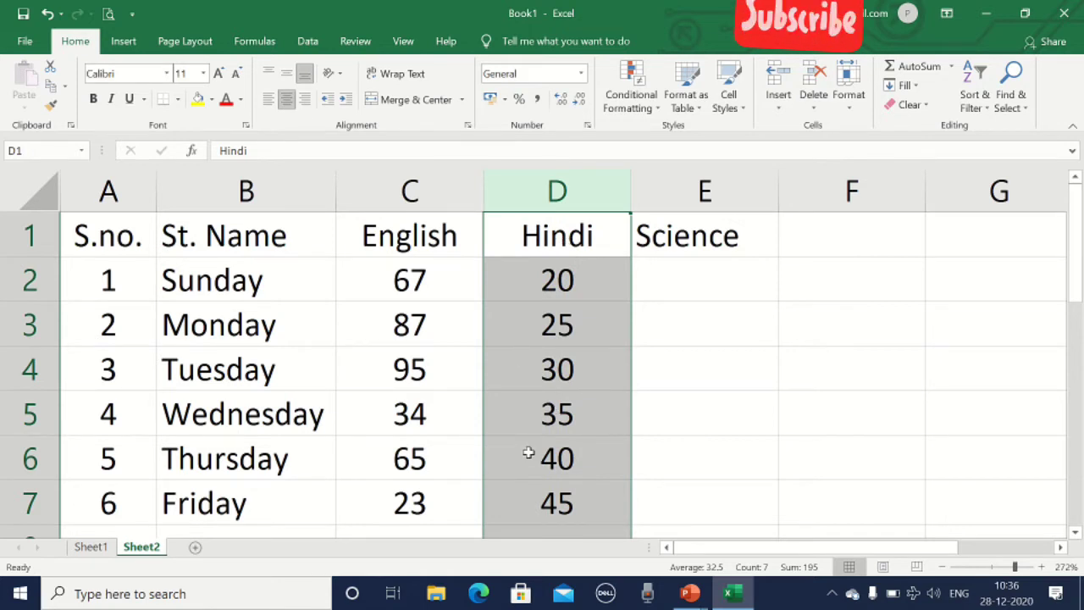
Enter 40 in E2 and 50 in E3 as the first two Science marks
click(682, 287)
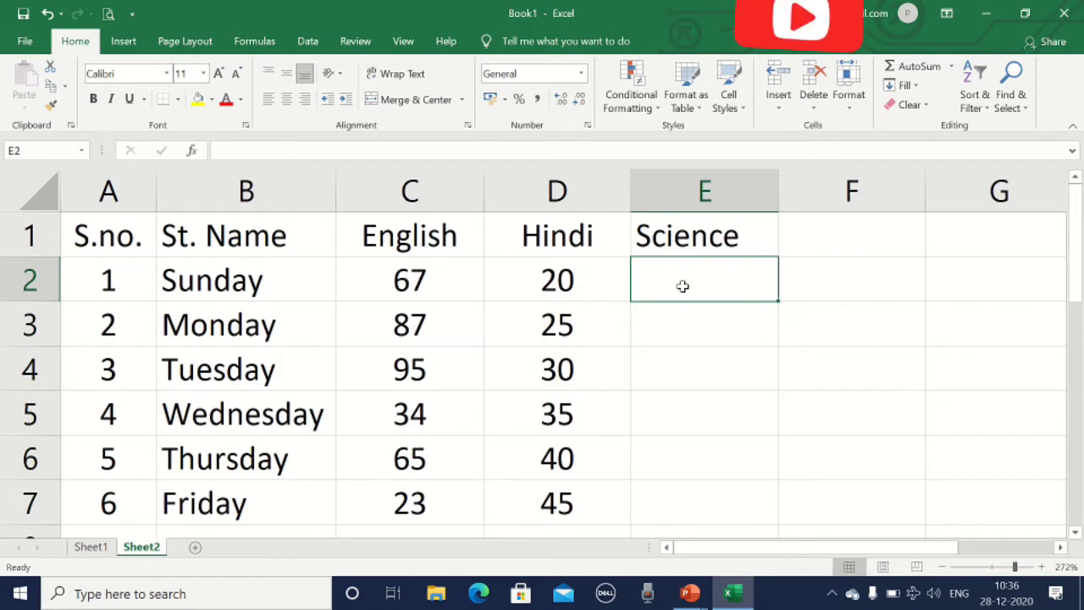
text(50)
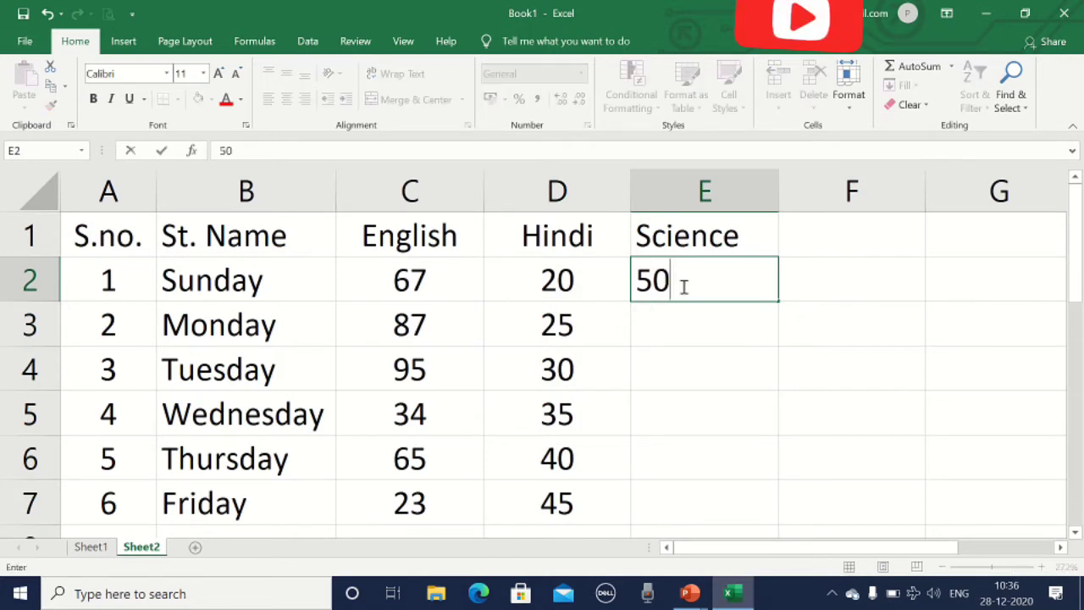
key(BackSpace)
key(BackSpace)
text(40)
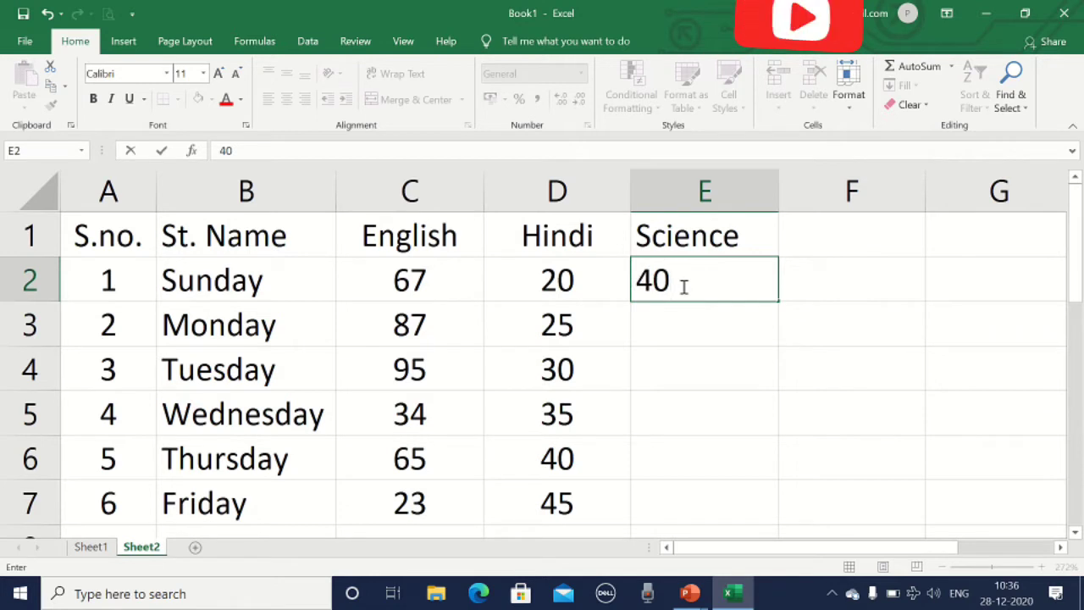
key(Return)
text(50)
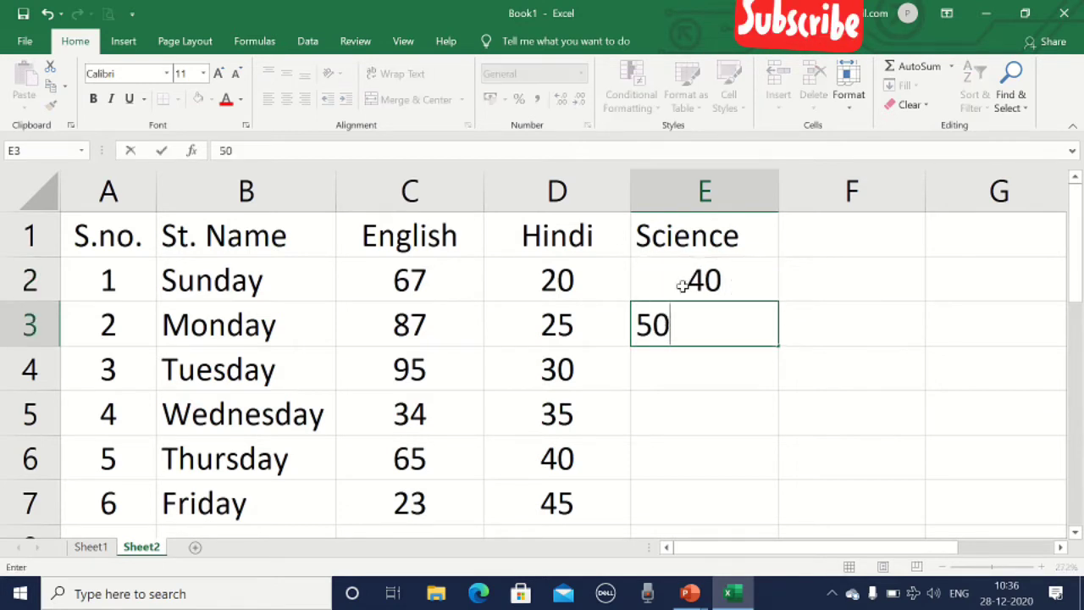
key(Return)
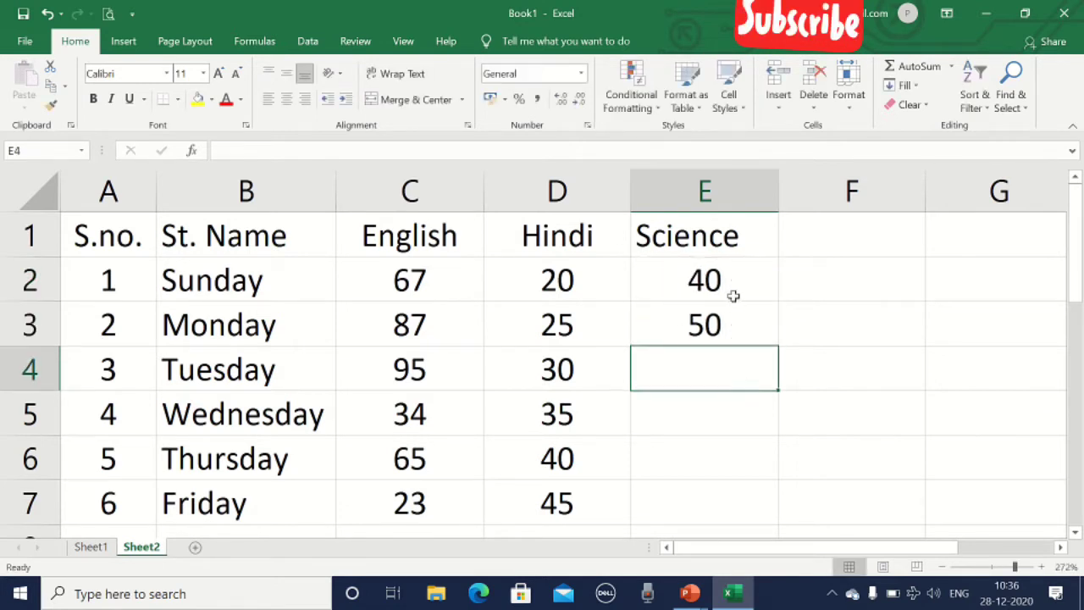
Try to fill the Science marks down to E7 from the single cell E2, and undo the fill
click(717, 280)
drag(718, 305, 719, 322)
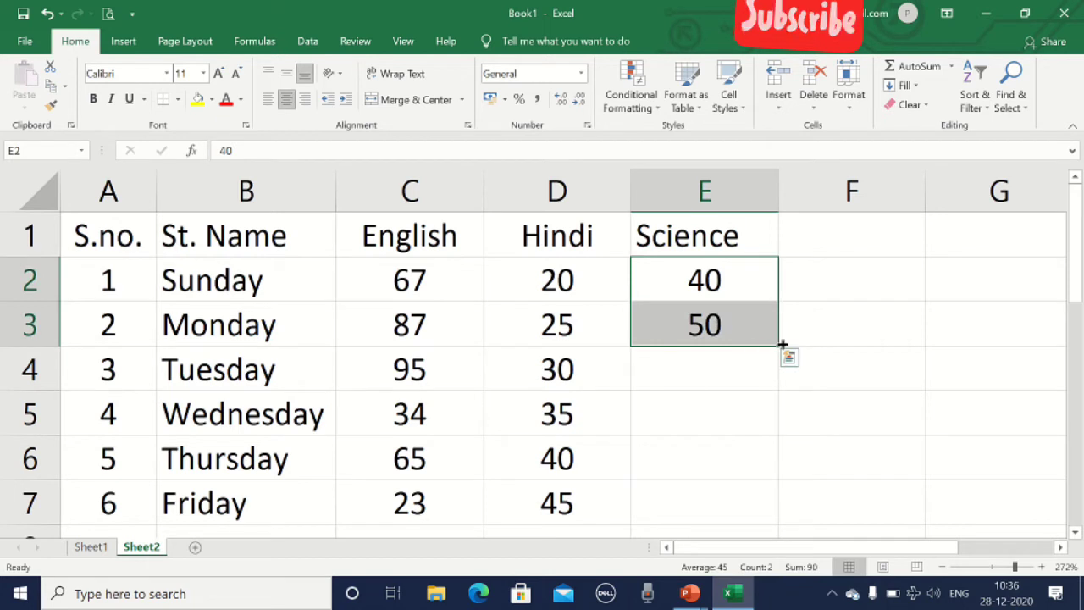
click(738, 288)
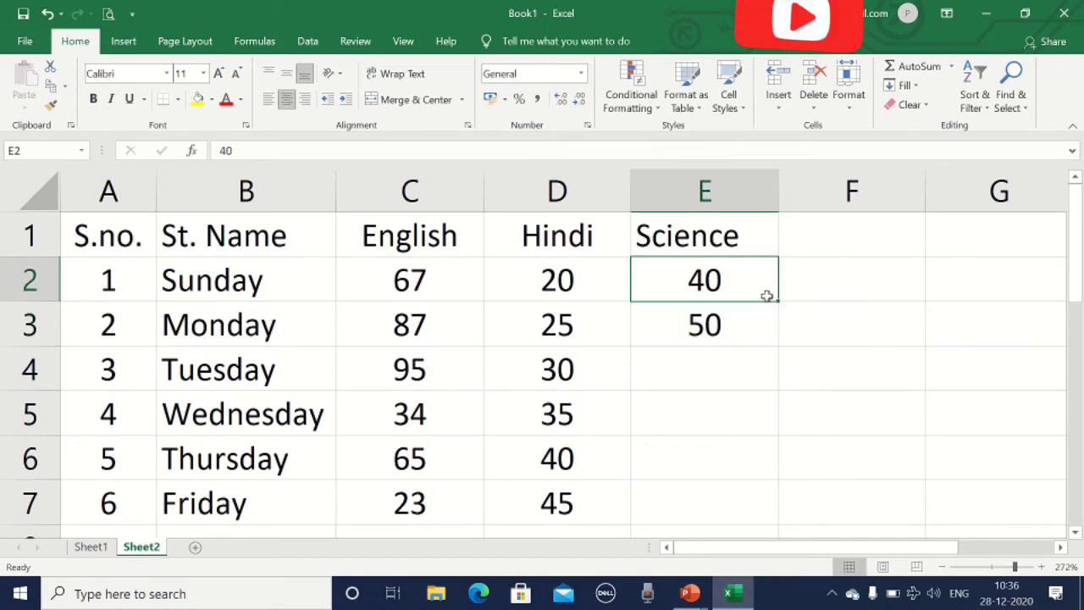
drag(777, 301, 764, 533)
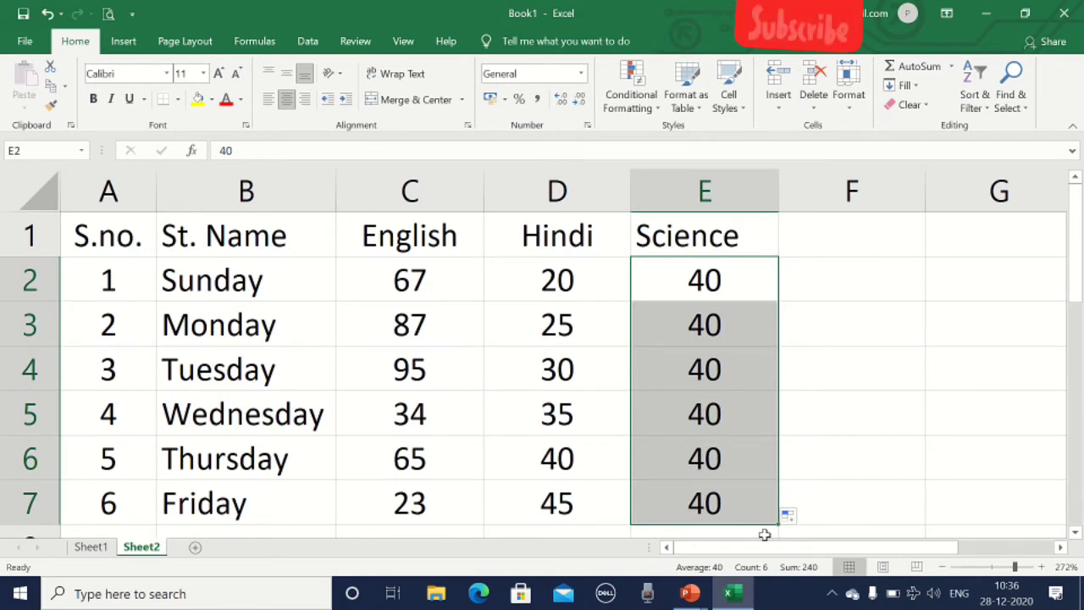
key(ctrl+z)
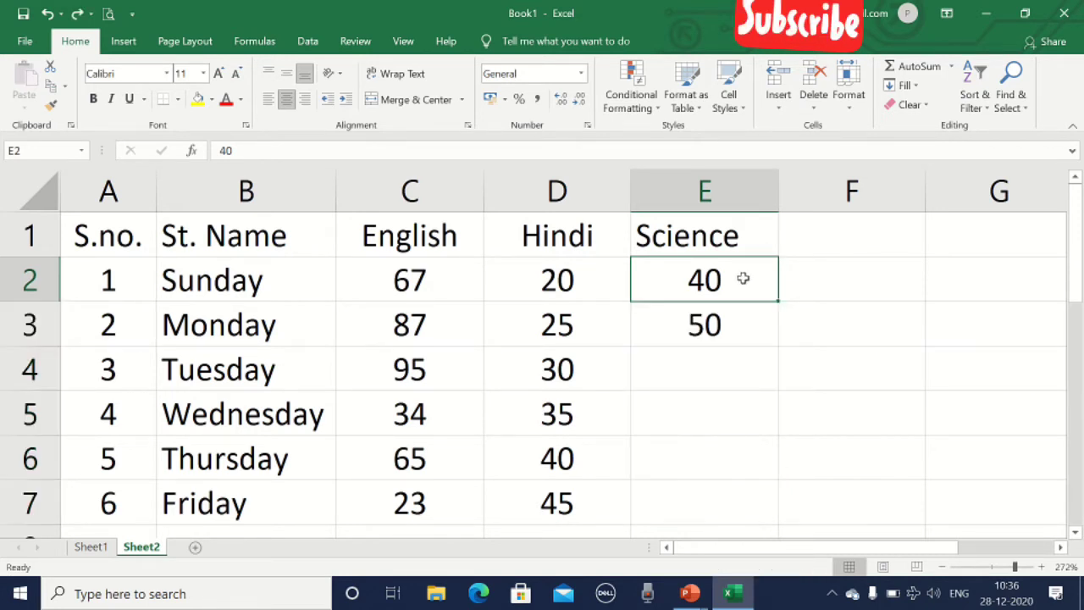
Extend the Science marks series from E2:E3 down to E7 and center-align the Science heading
drag(743, 279, 744, 313)
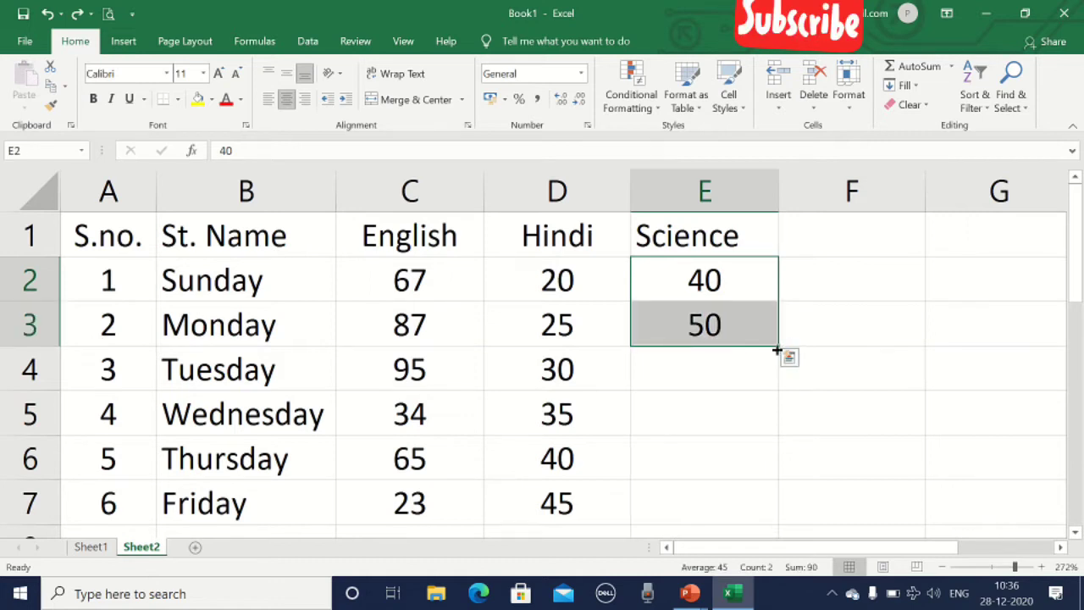
drag(779, 347, 776, 529)
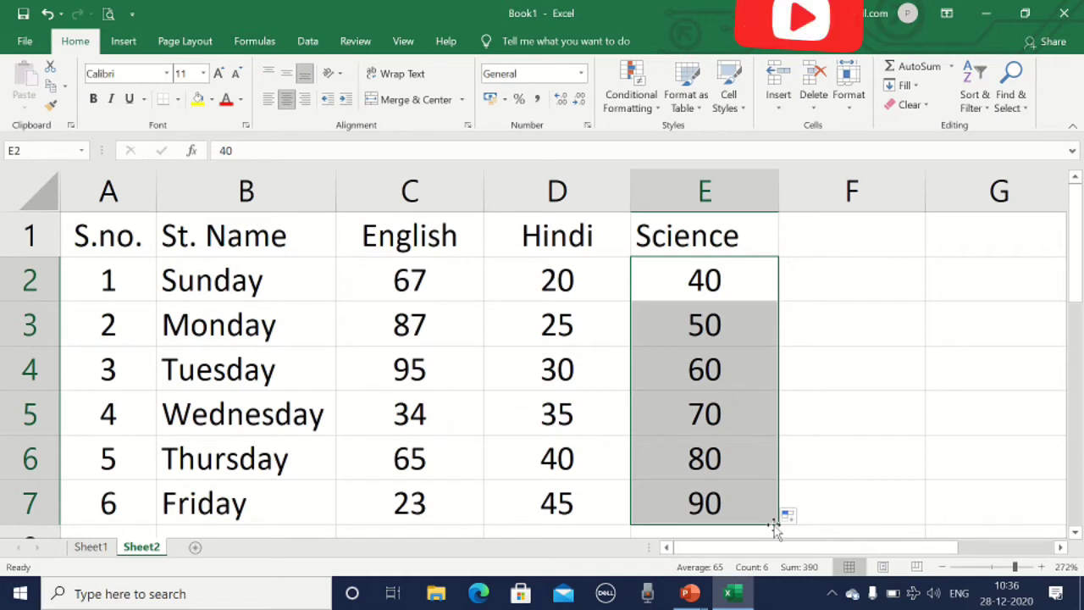
click(717, 235)
click(286, 99)
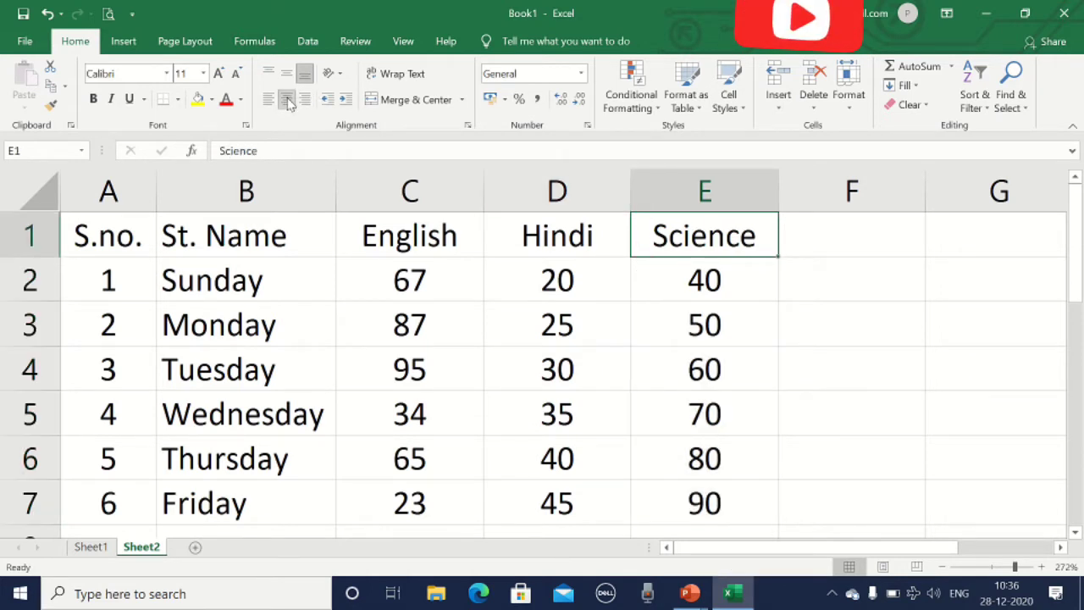
click(616, 370)
click(805, 385)
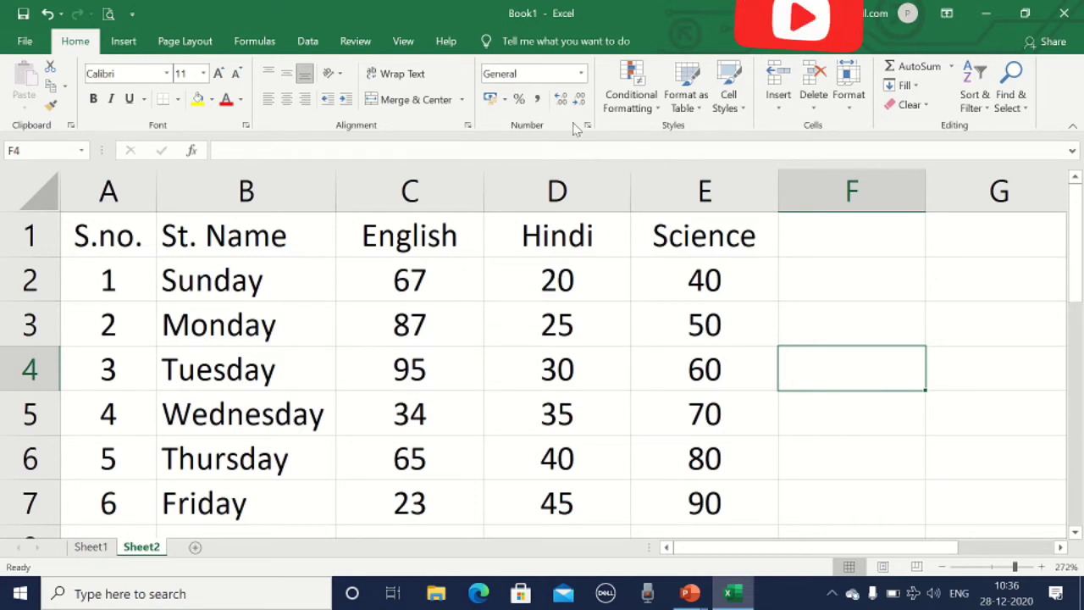
click(647, 115)
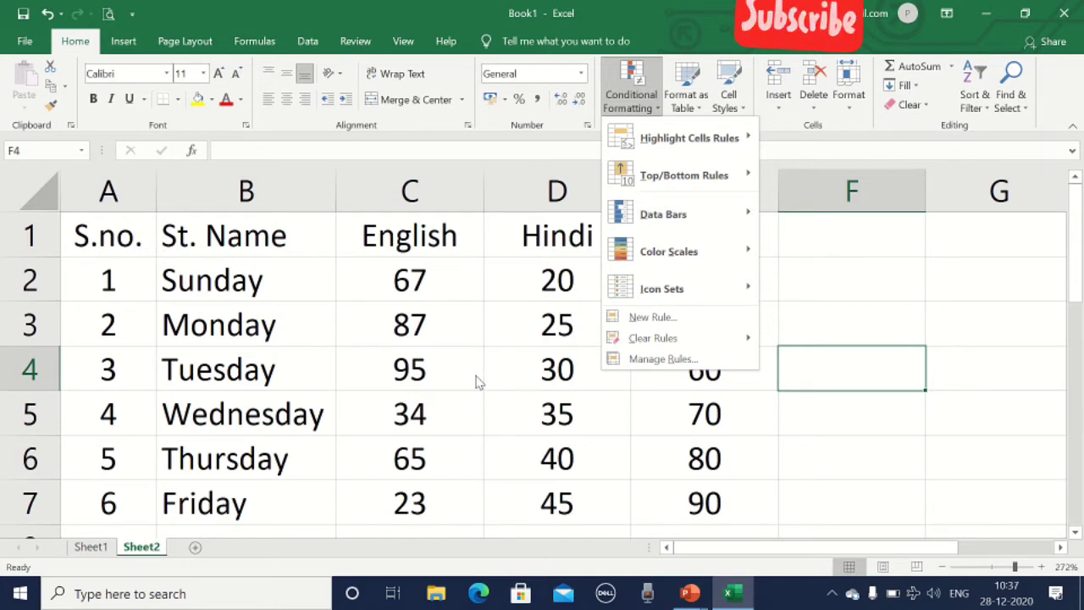
click(320, 359)
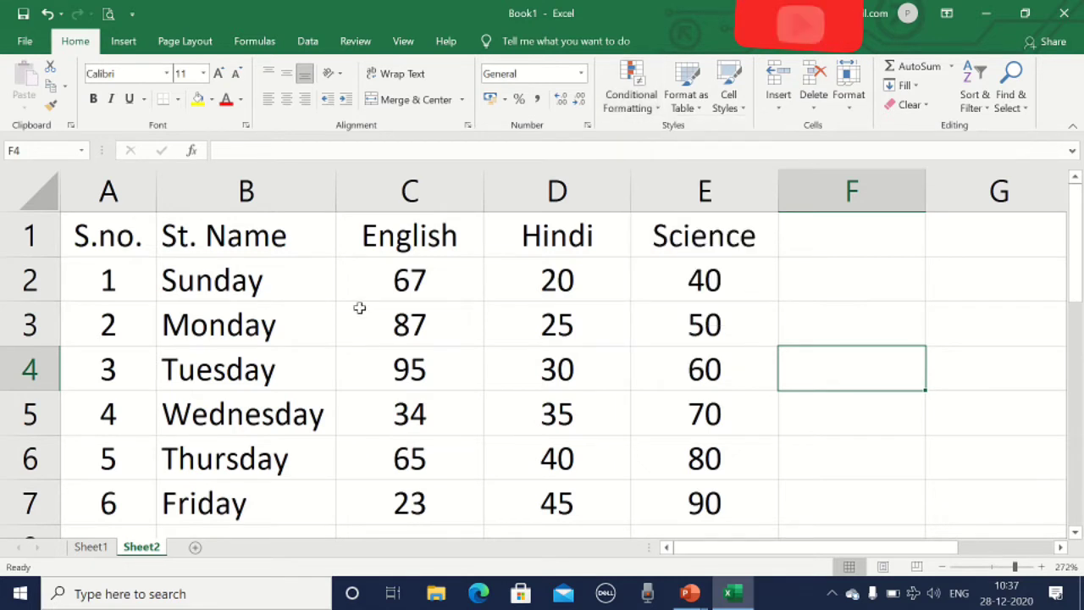
Highlight the English marks in C2:C7 that are greater than 70 using Yellow Fill with Dark Yellow Text
drag(381, 284, 384, 506)
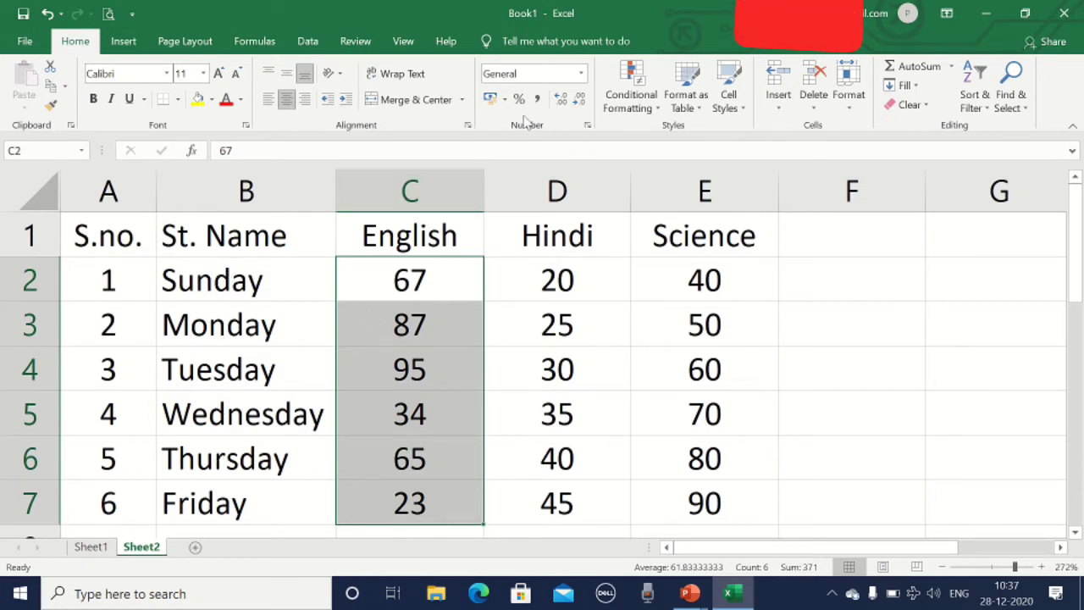
click(636, 107)
mouse_move(665, 147)
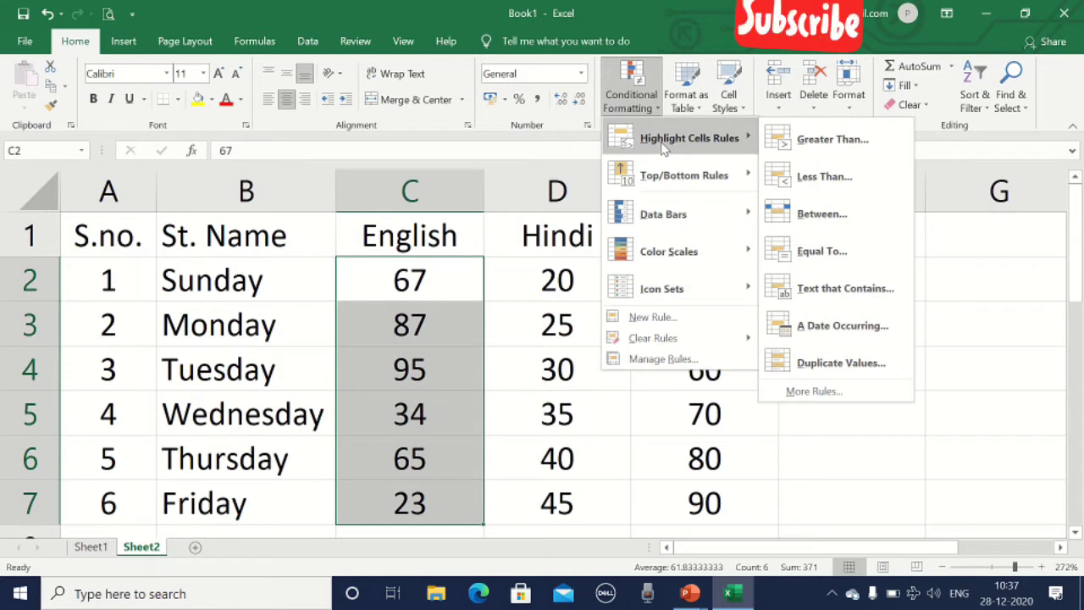
click(820, 144)
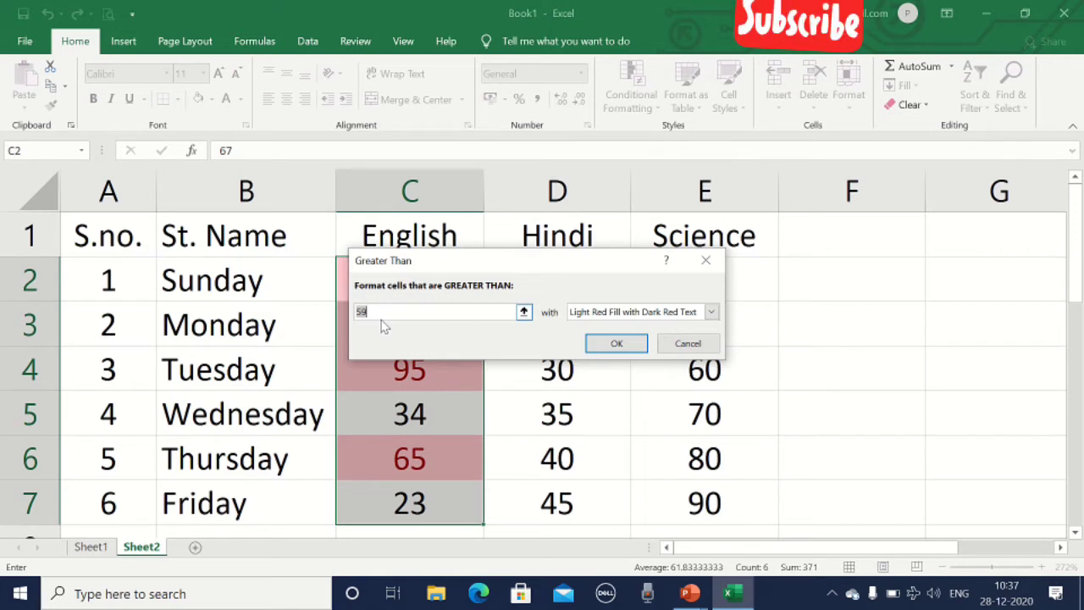
key(BackSpace)
text(70)
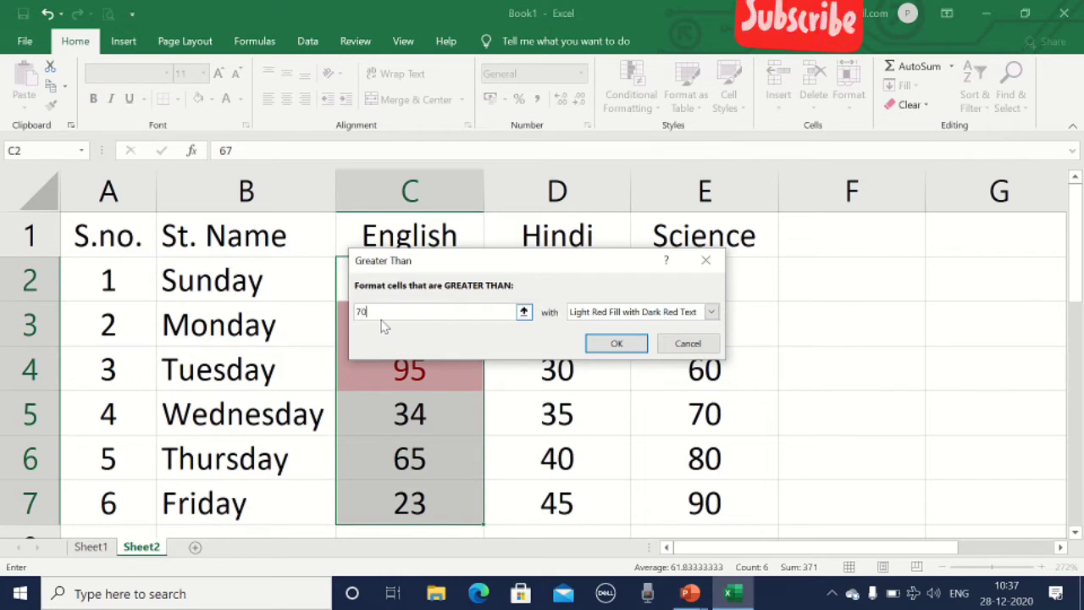
click(712, 313)
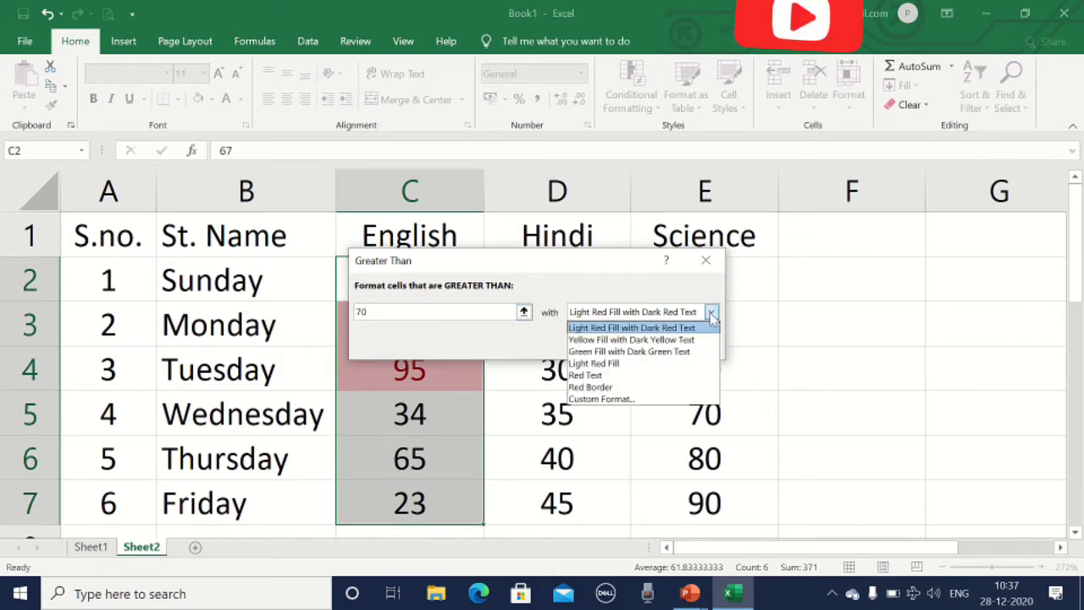
click(610, 340)
click(613, 342)
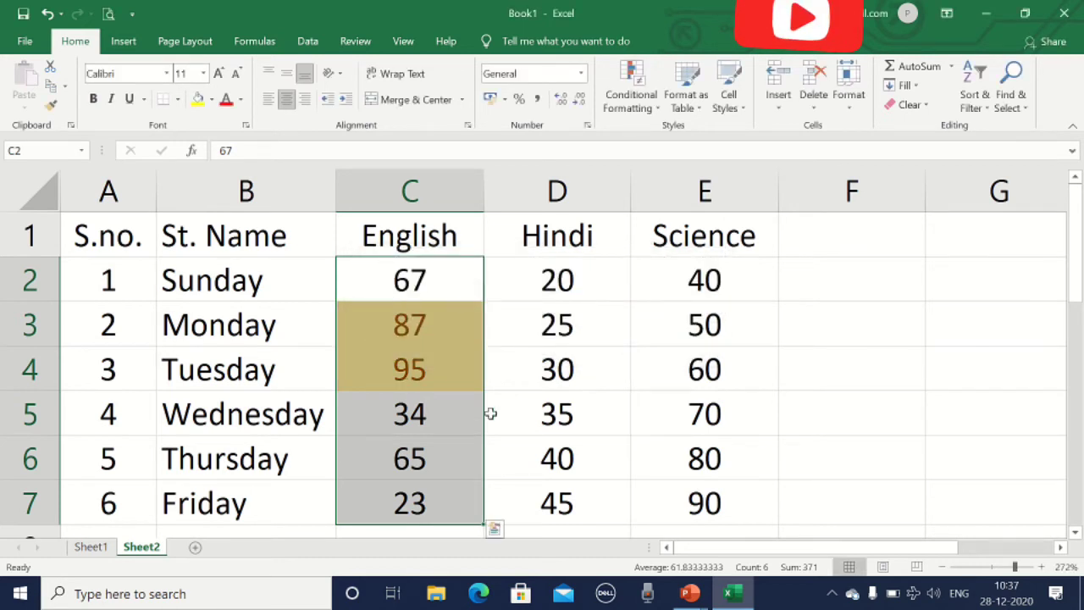
click(491, 413)
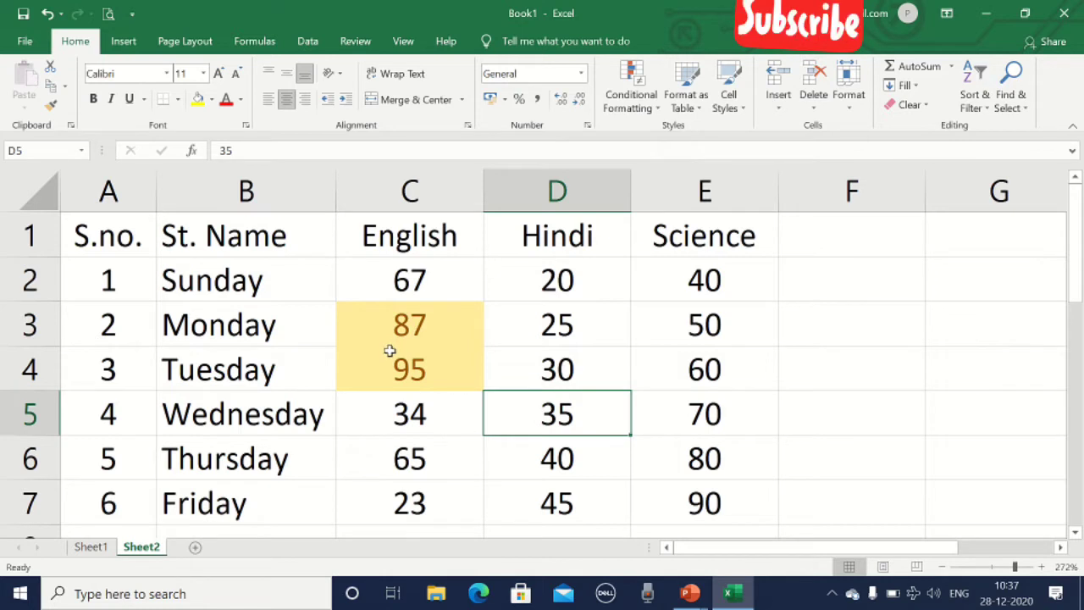
click(395, 323)
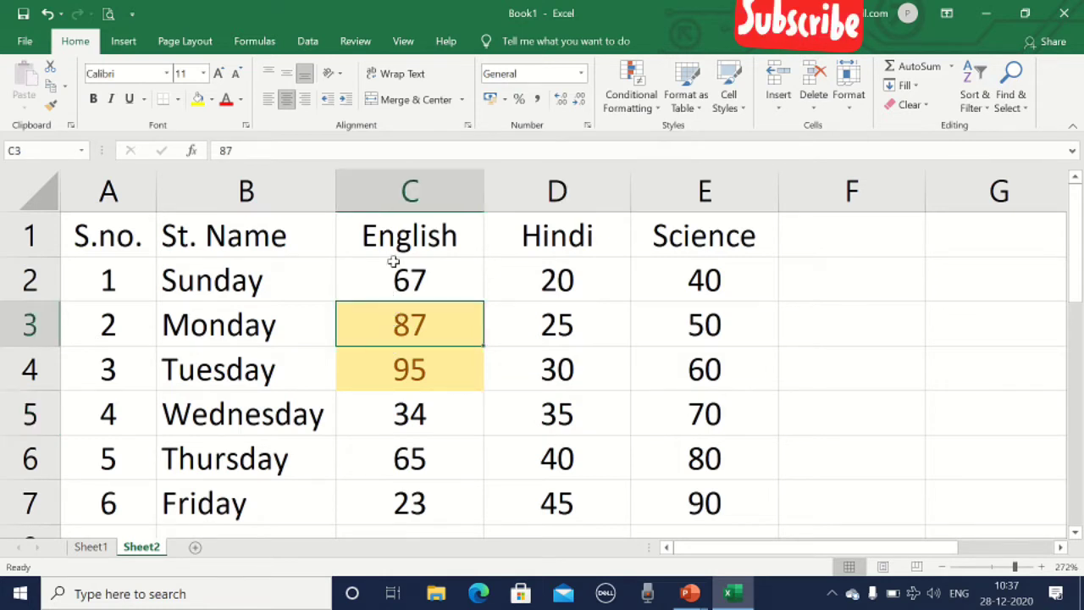
Highlight the English marks in C2:C7 that are less than 40 using Green Fill with Dark Green Text, and undo the rule
drag(392, 263, 388, 373)
drag(382, 476, 382, 492)
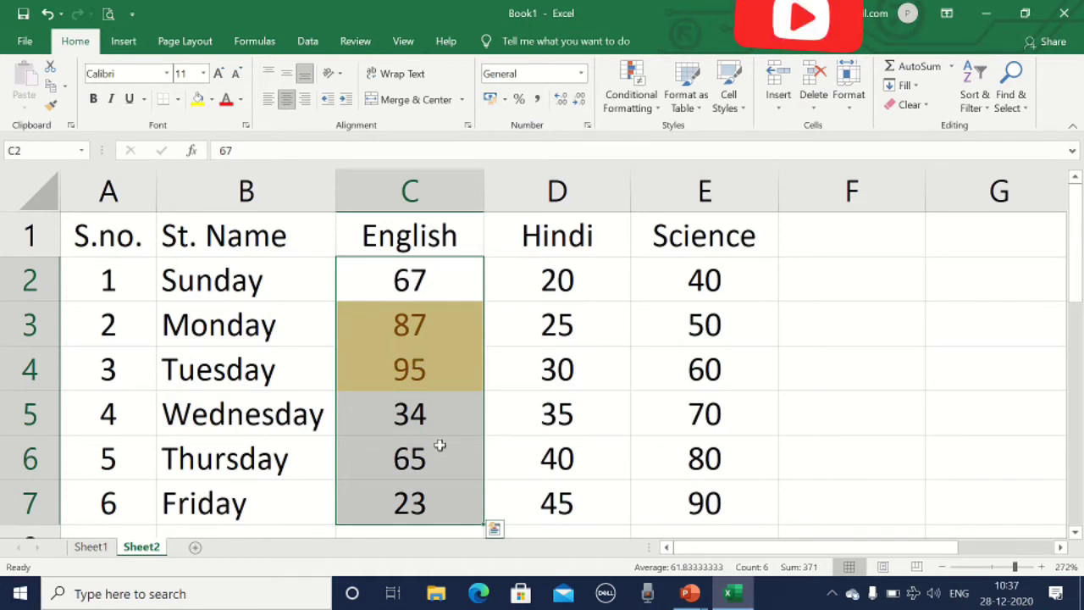
click(654, 112)
mouse_move(712, 138)
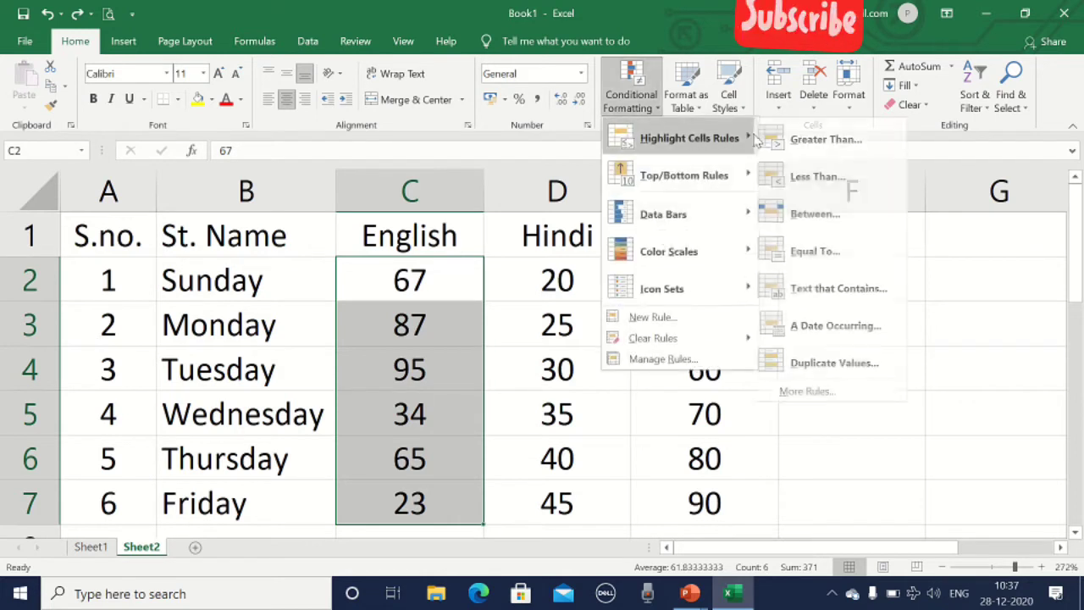
click(826, 176)
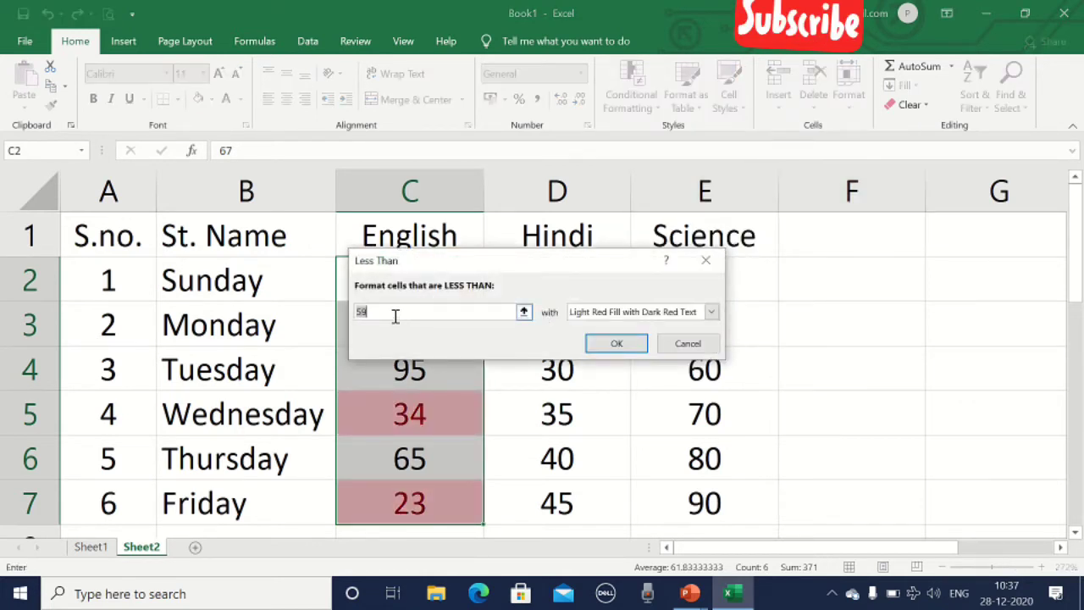
text(40)
click(712, 313)
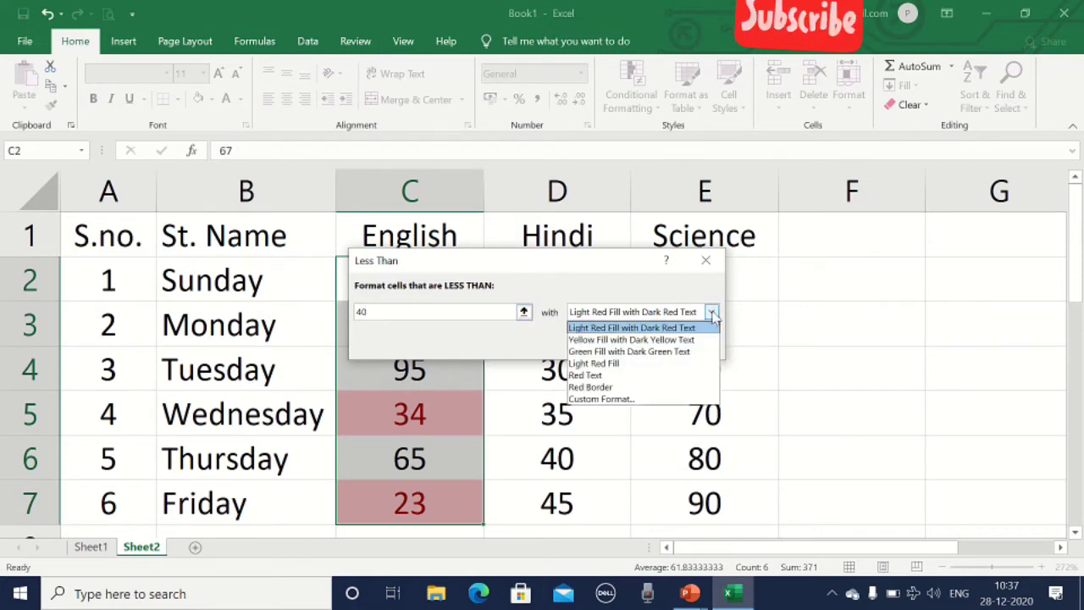
click(601, 351)
click(613, 343)
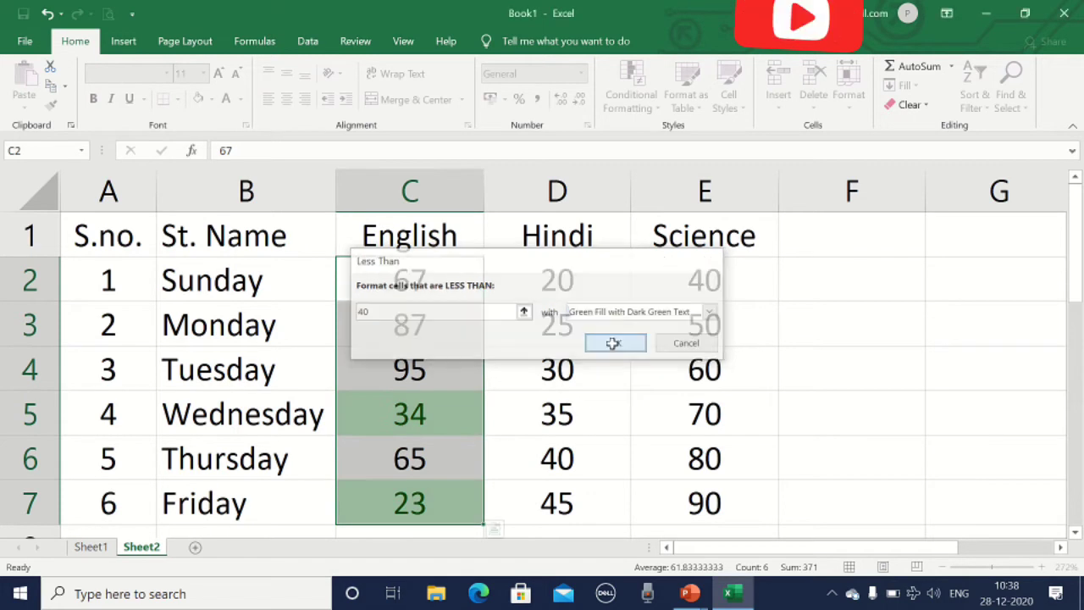
click(564, 417)
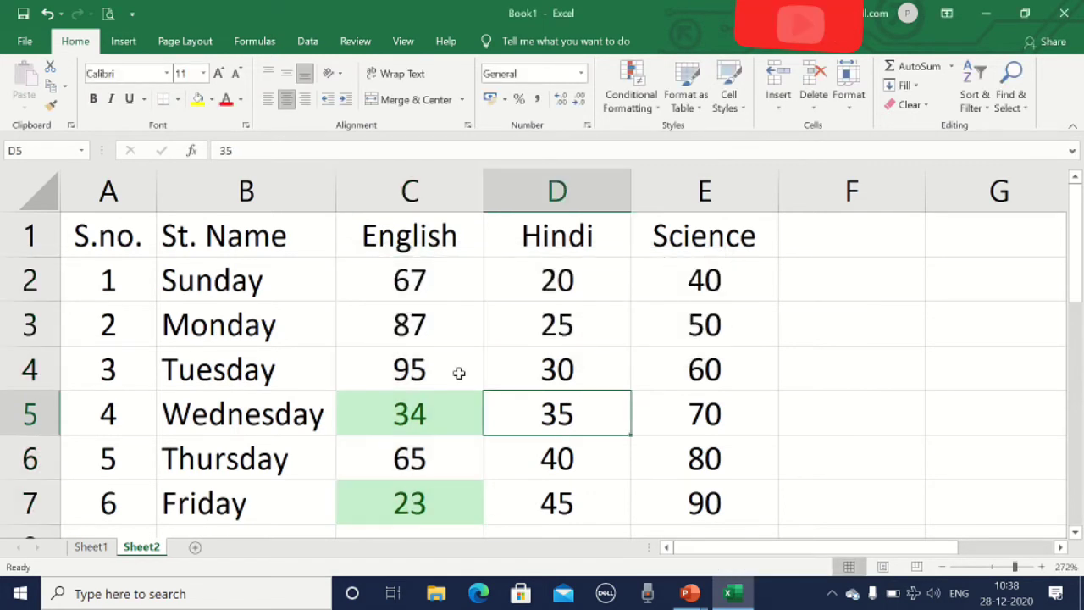
click(409, 415)
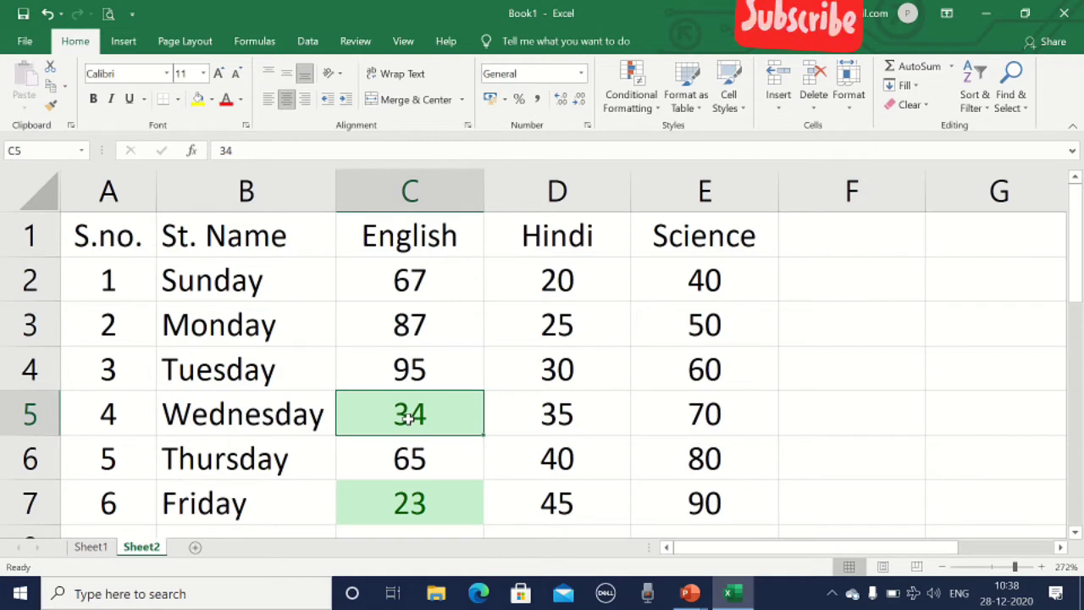
key(ctrl+z)
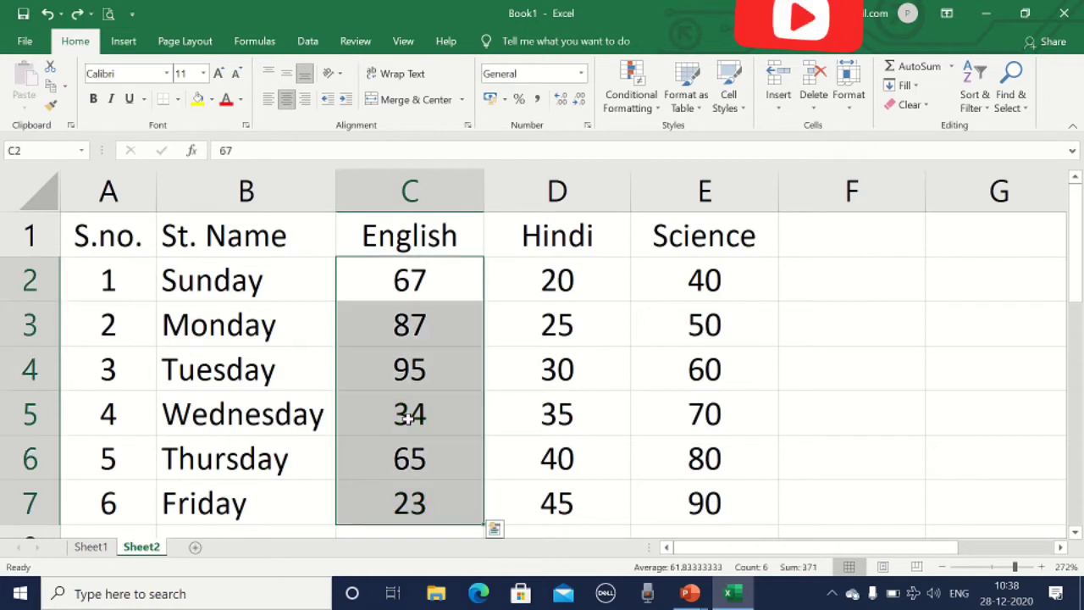
Highlight the English marks between 40 and 70 using Light Red Fill with Dark Red Text, and undo the rule
click(629, 114)
mouse_move(678, 138)
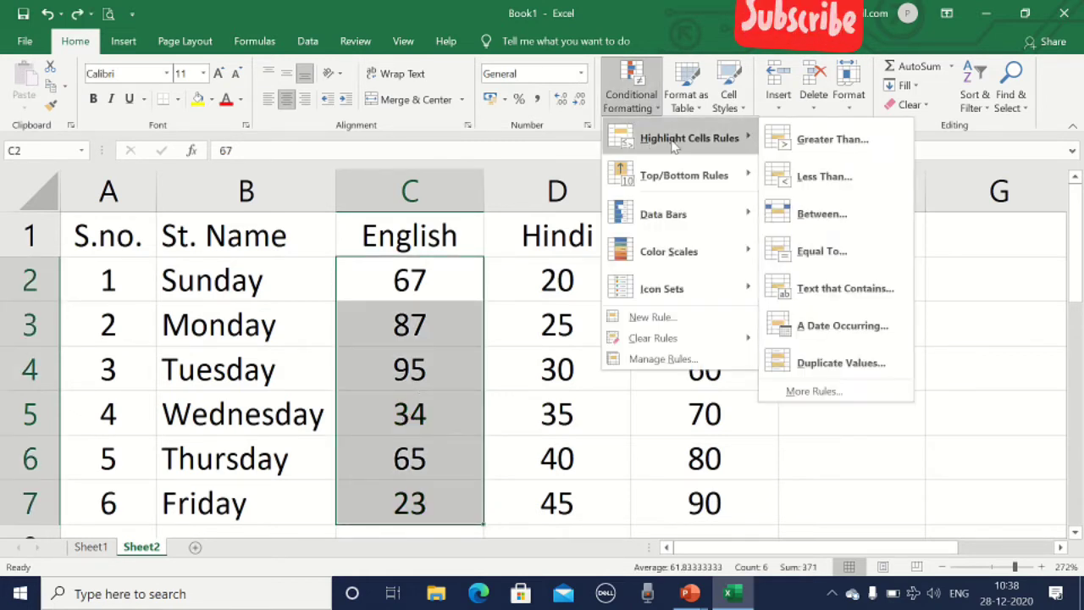
click(829, 218)
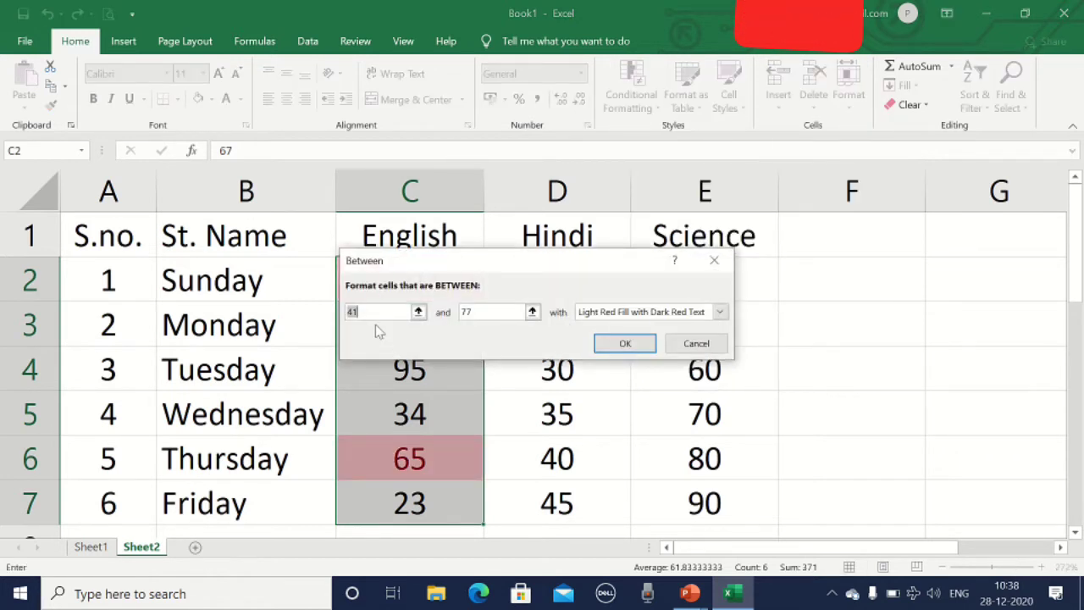
text(0)
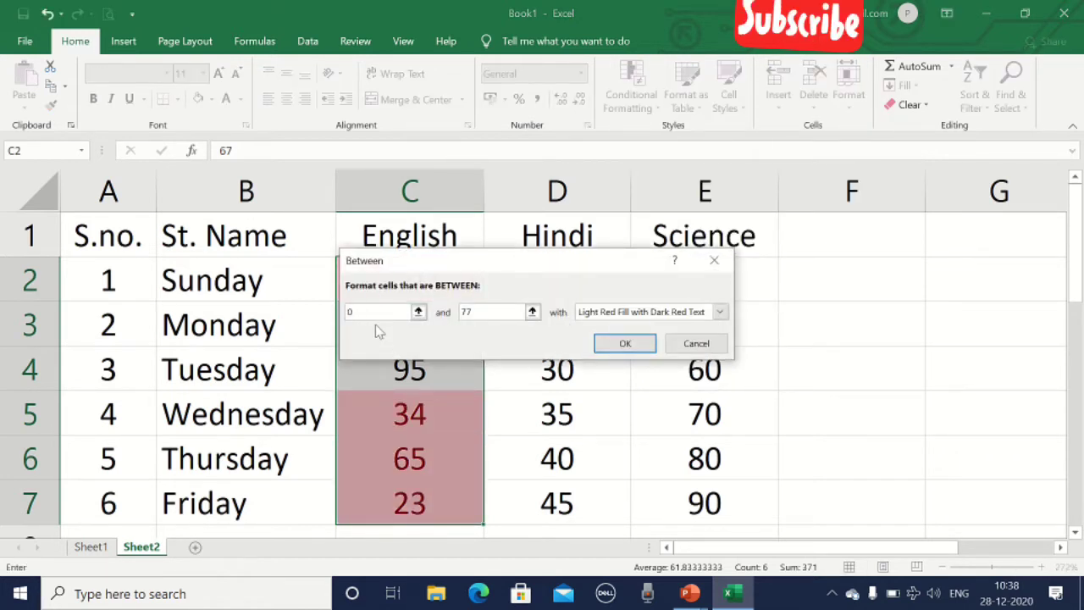
key(BackSpace)
text(40)
key(Tab)
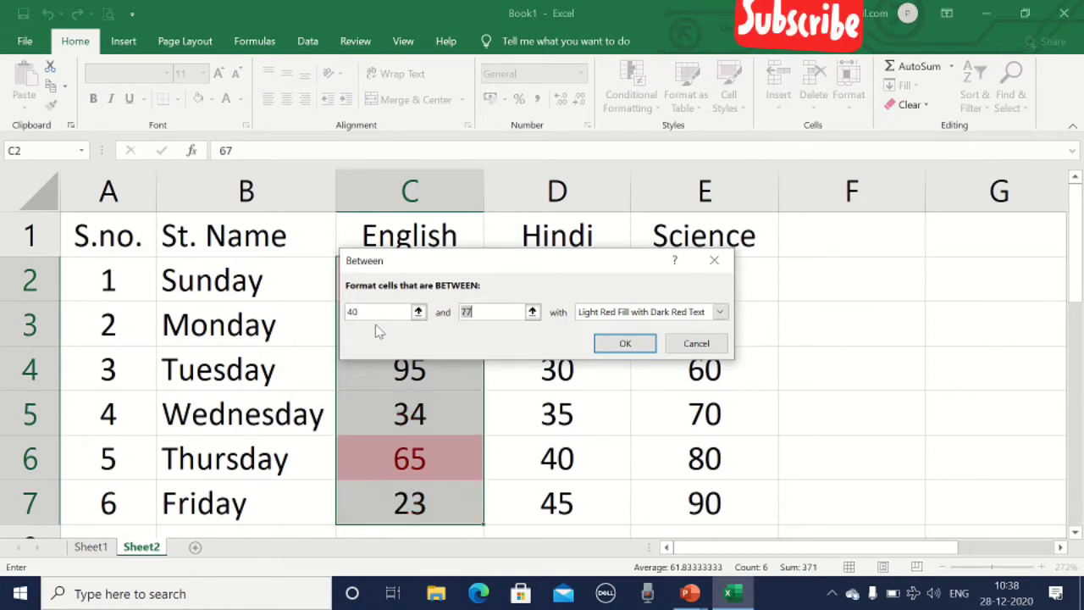
text(70)
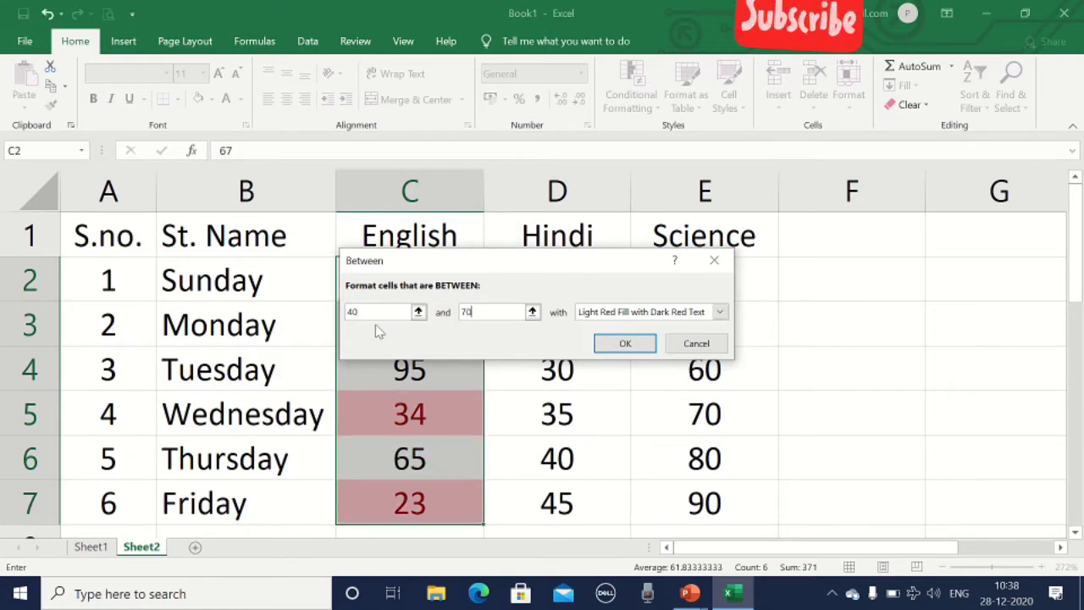
click(629, 346)
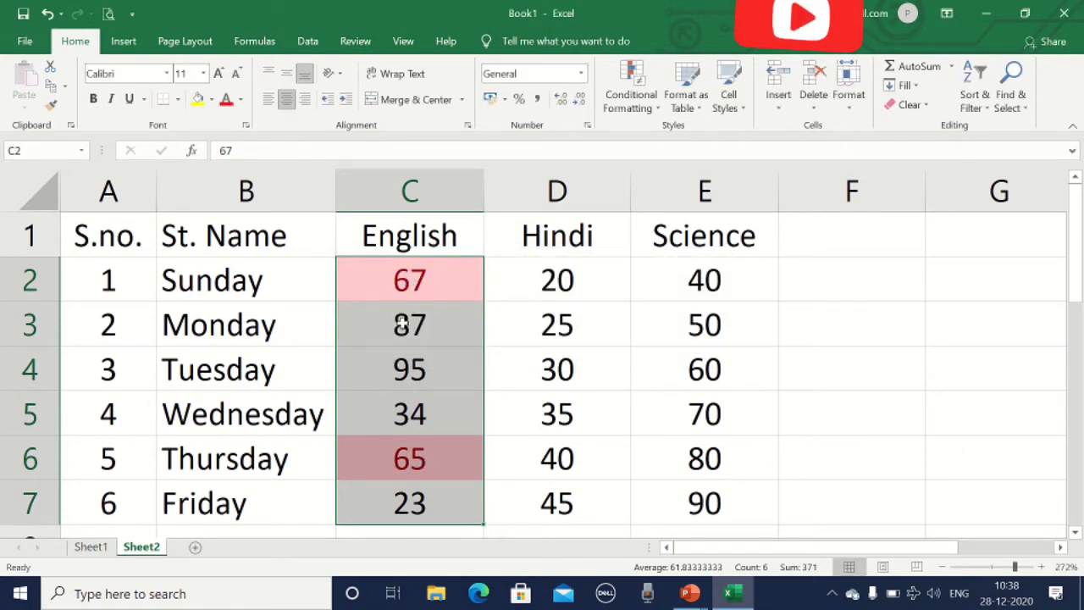
click(576, 397)
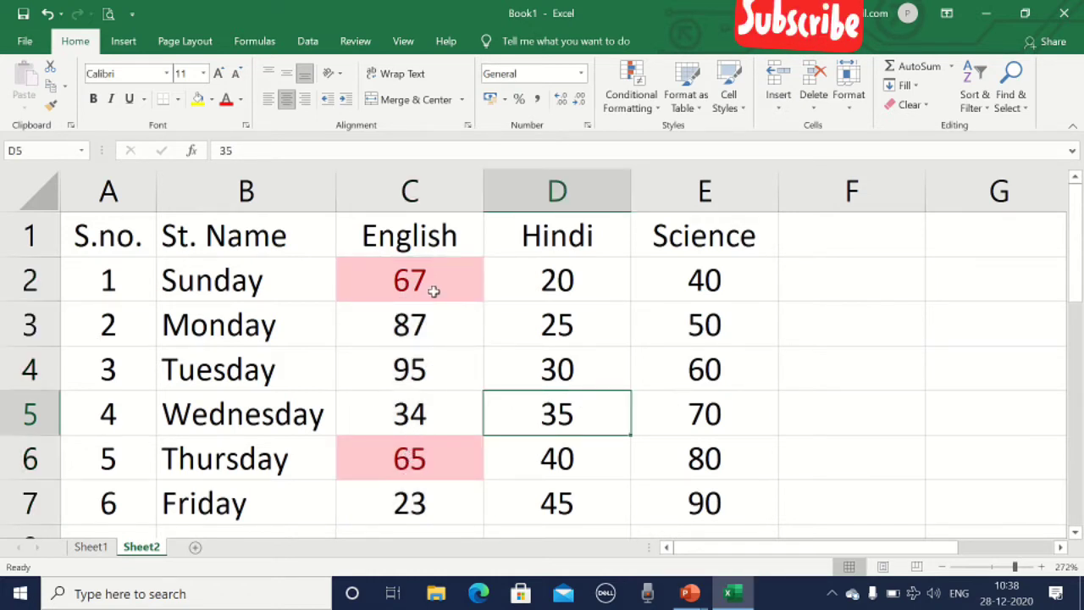
key(ctrl+z)
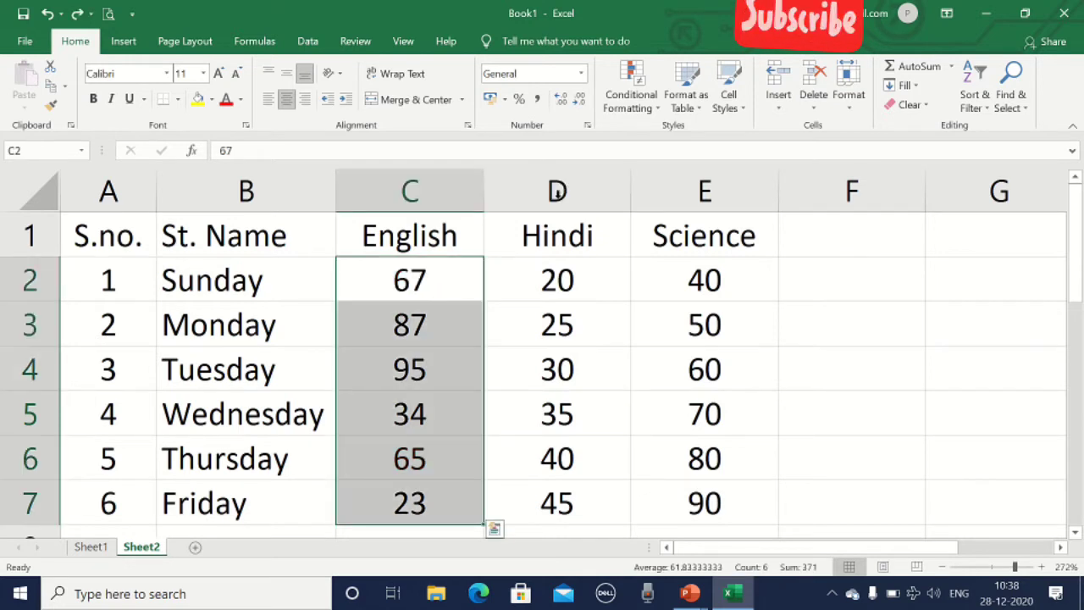
Highlight the English marks in C2:C7 equal to 34 using Light Red Fill with Dark Red Text
click(641, 107)
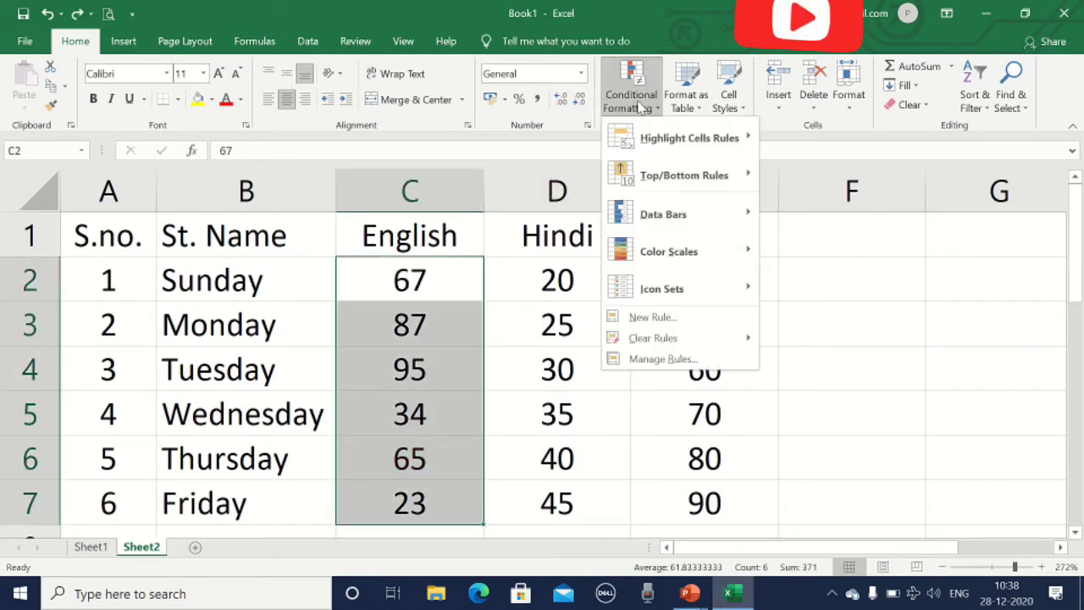
mouse_move(676, 144)
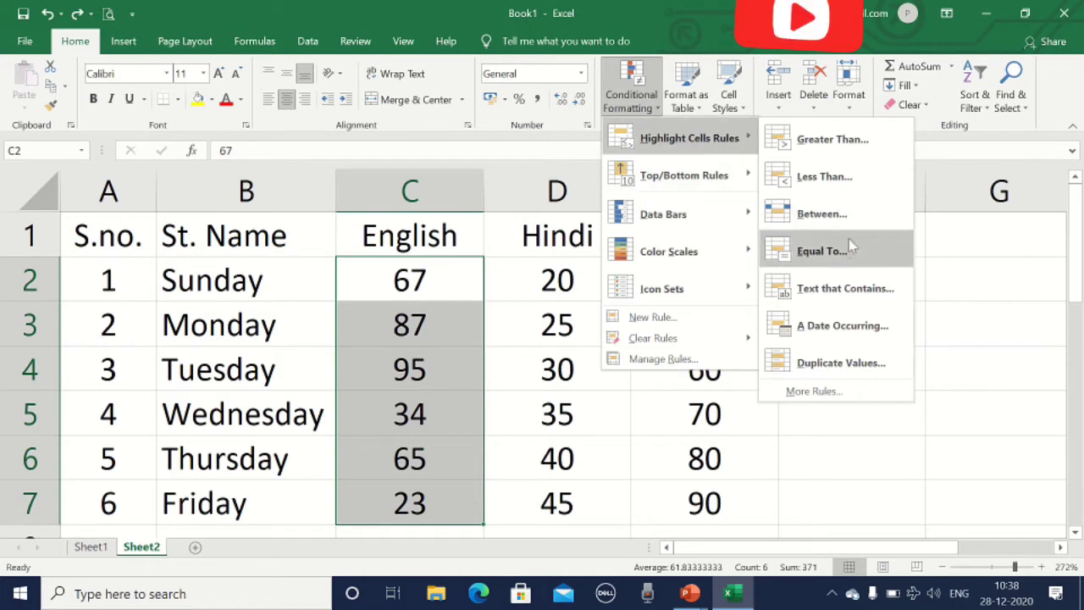
click(820, 251)
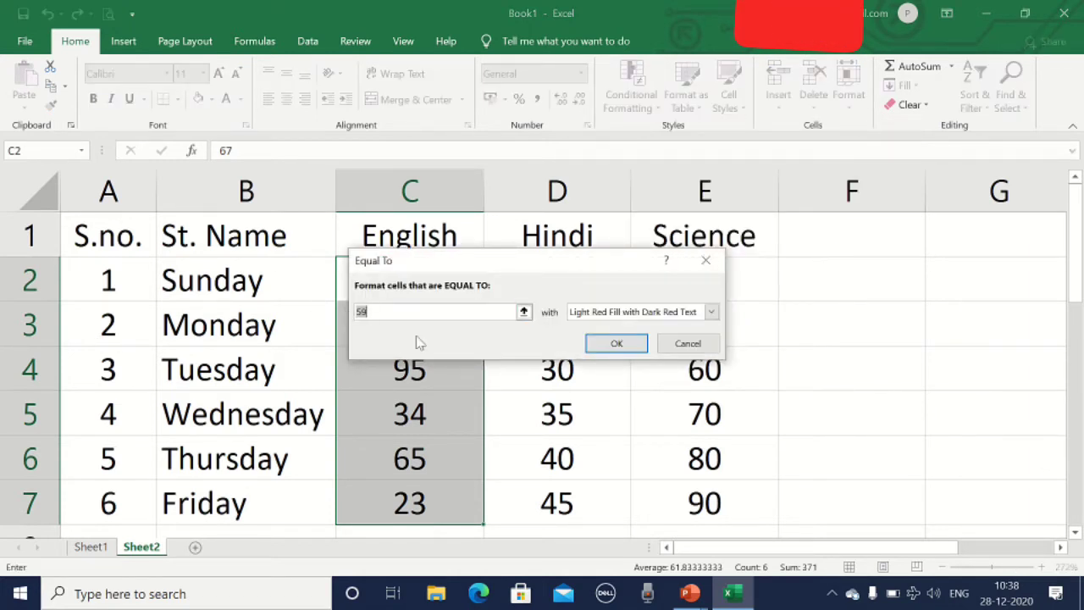
text(34)
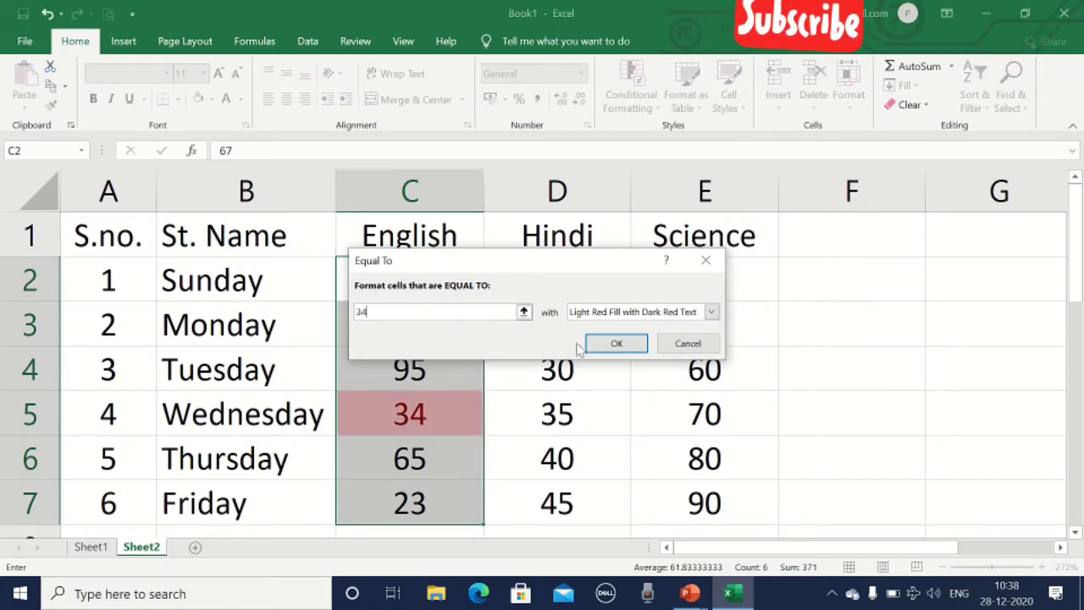
click(617, 343)
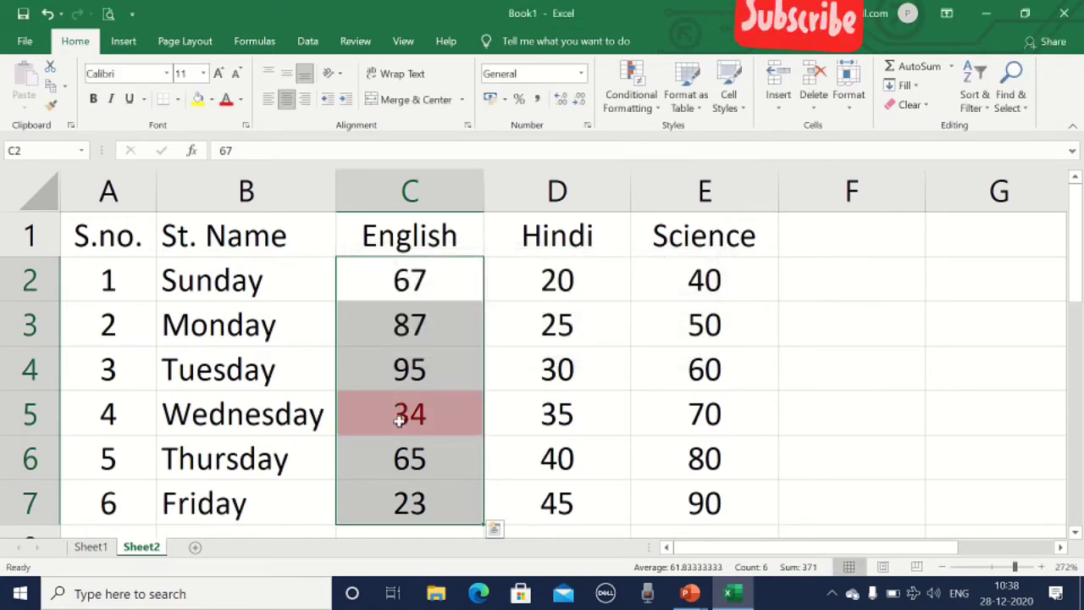
click(595, 386)
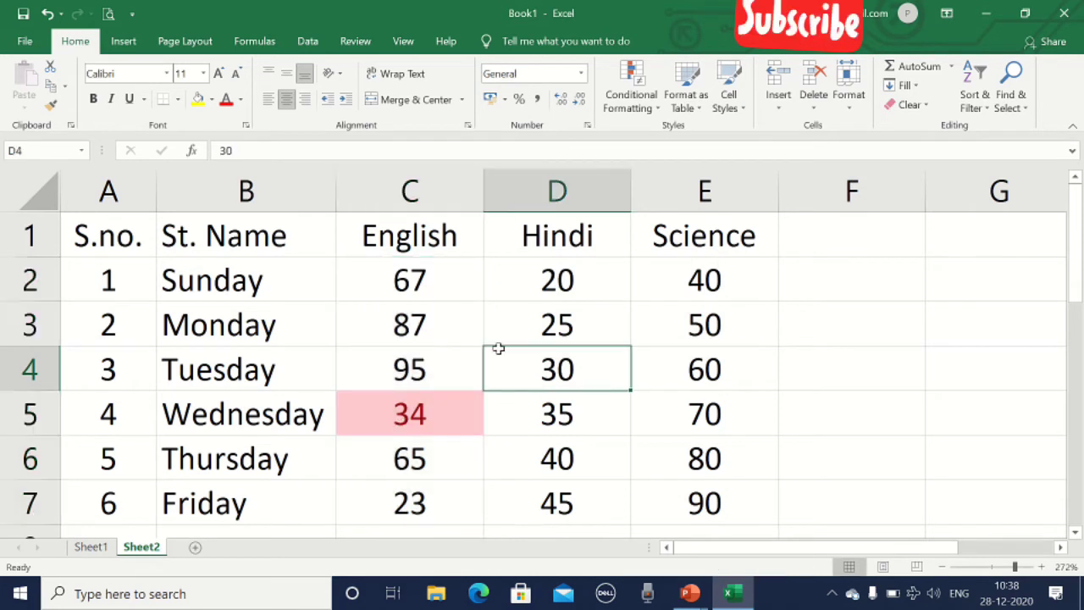
Change Monday's English mark in C3 to 34 to test the rule, and undo both the entry and the Equal To rule
click(437, 322)
text(34)
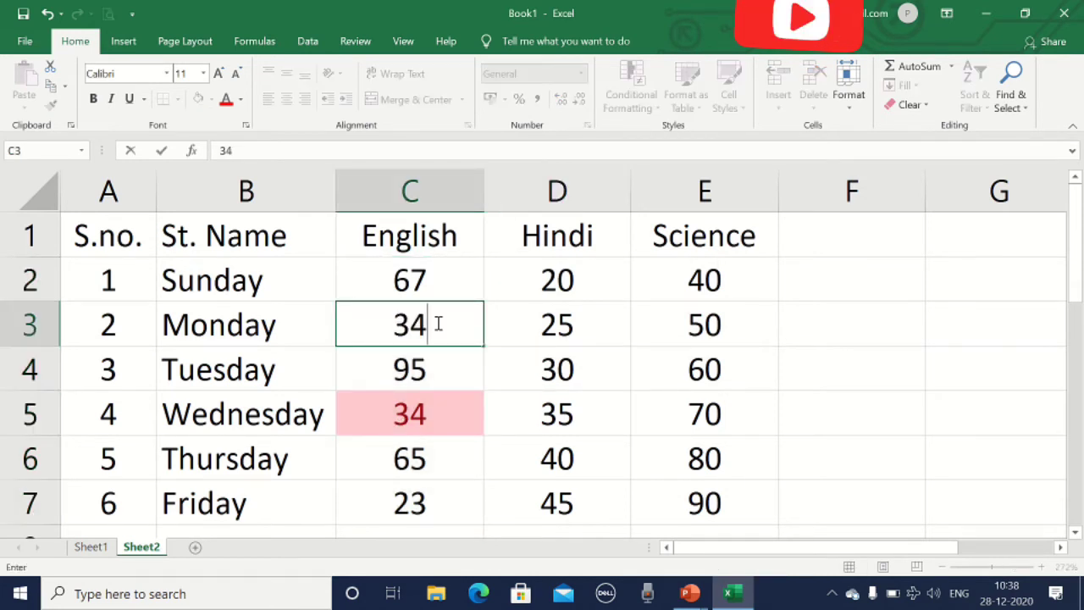
click(485, 352)
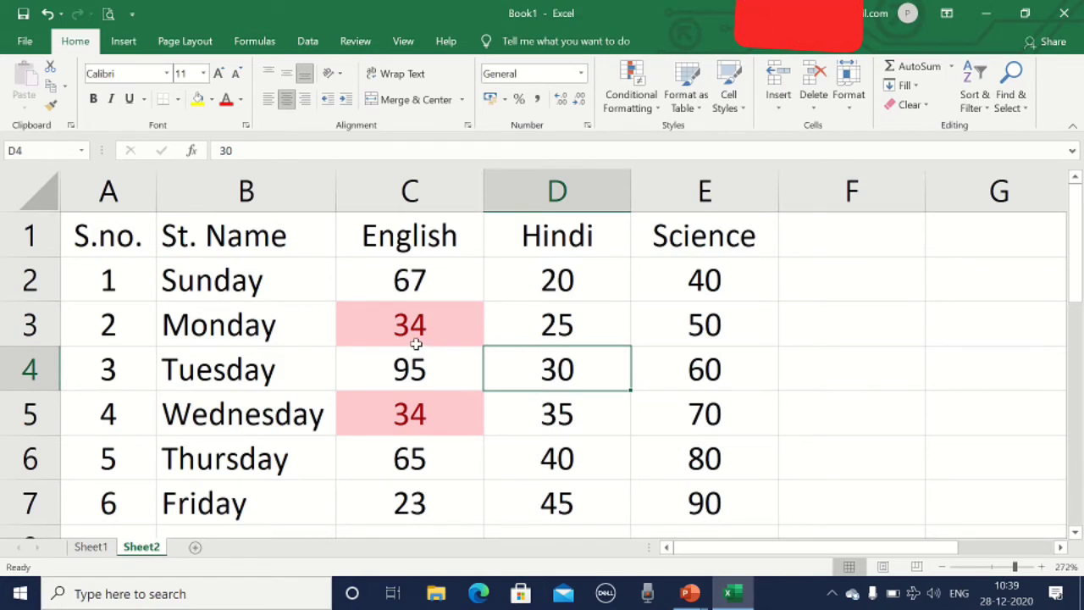
key(ctrl+z)
key(ctrl+z)
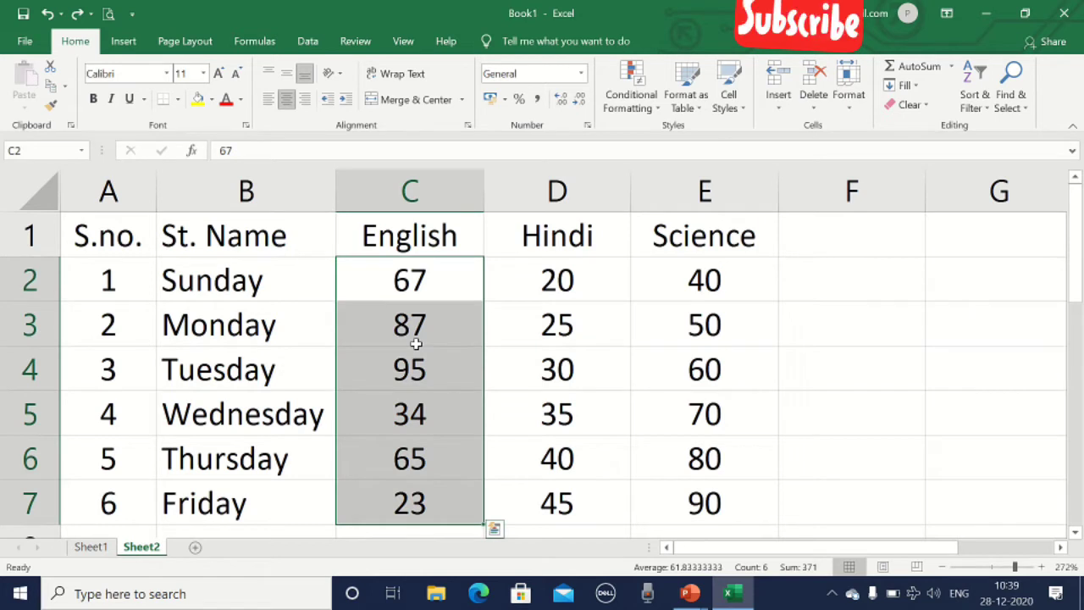
click(628, 106)
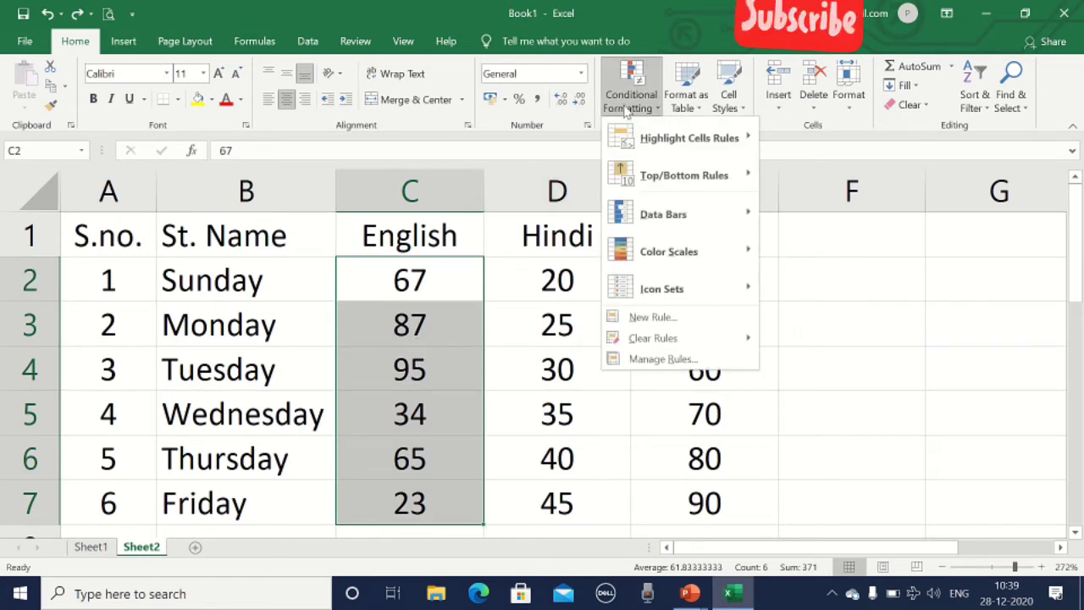
mouse_move(651, 142)
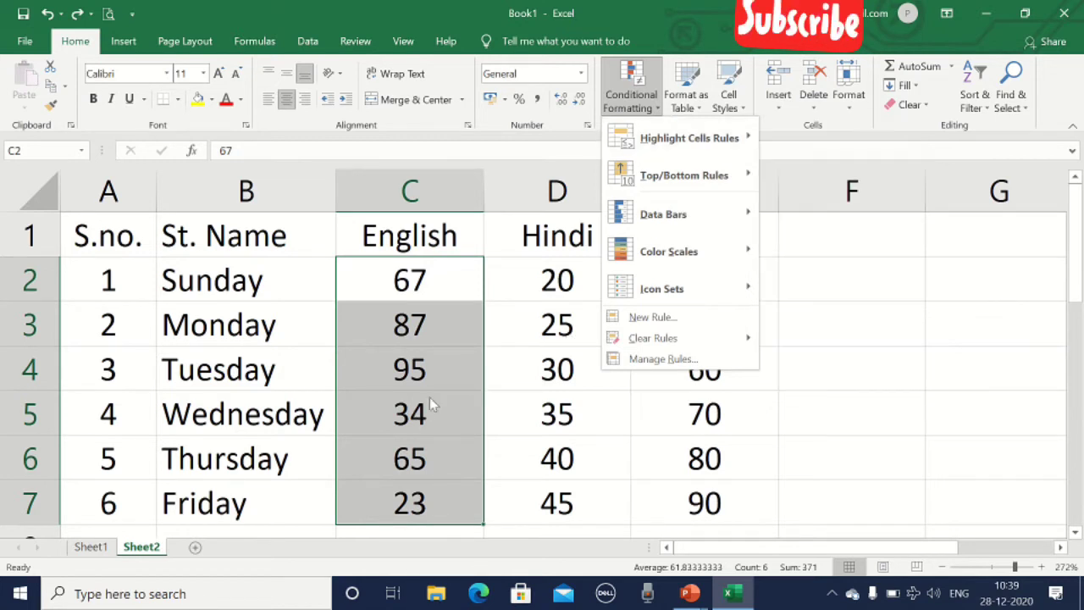
click(213, 246)
drag(216, 280, 222, 510)
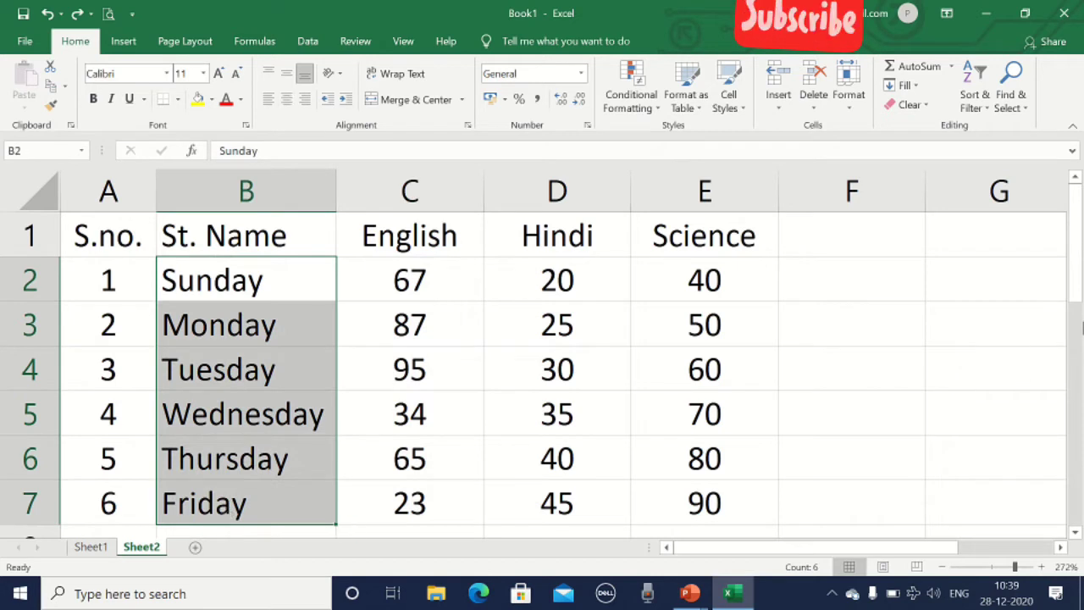
Copy the student name Sunday from B2 into B8 to create a repeated entry below the name list
drag(1074, 284, 1074, 308)
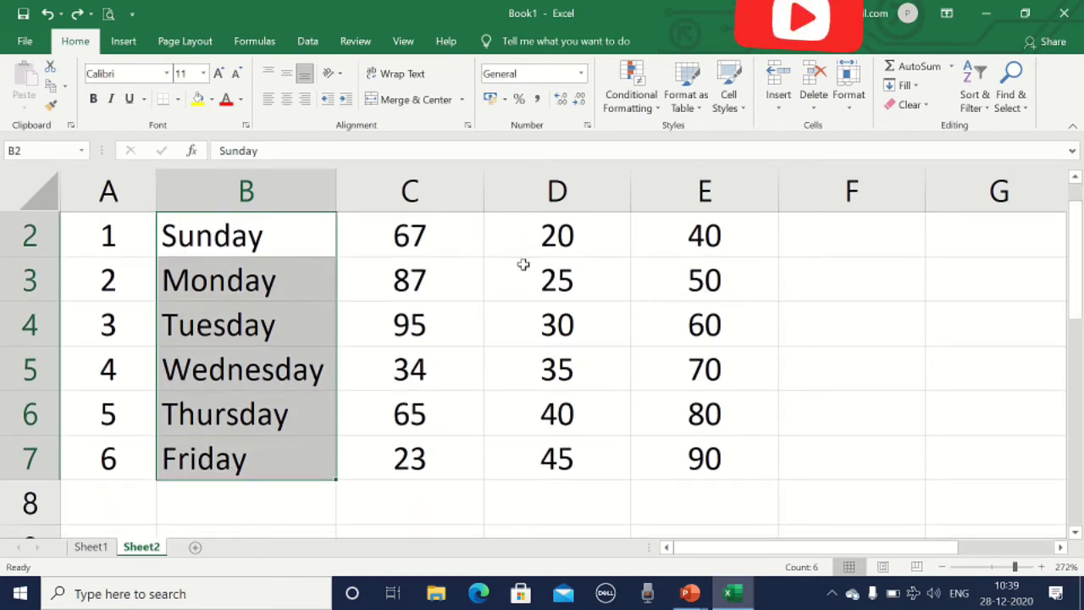
click(244, 227)
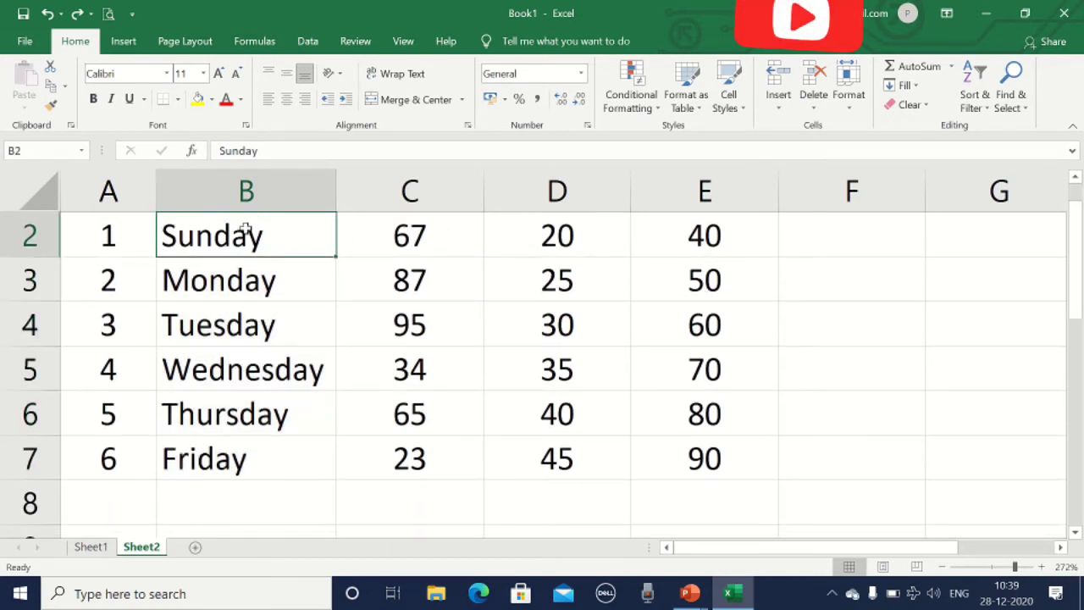
key(ctrl+c)
click(230, 504)
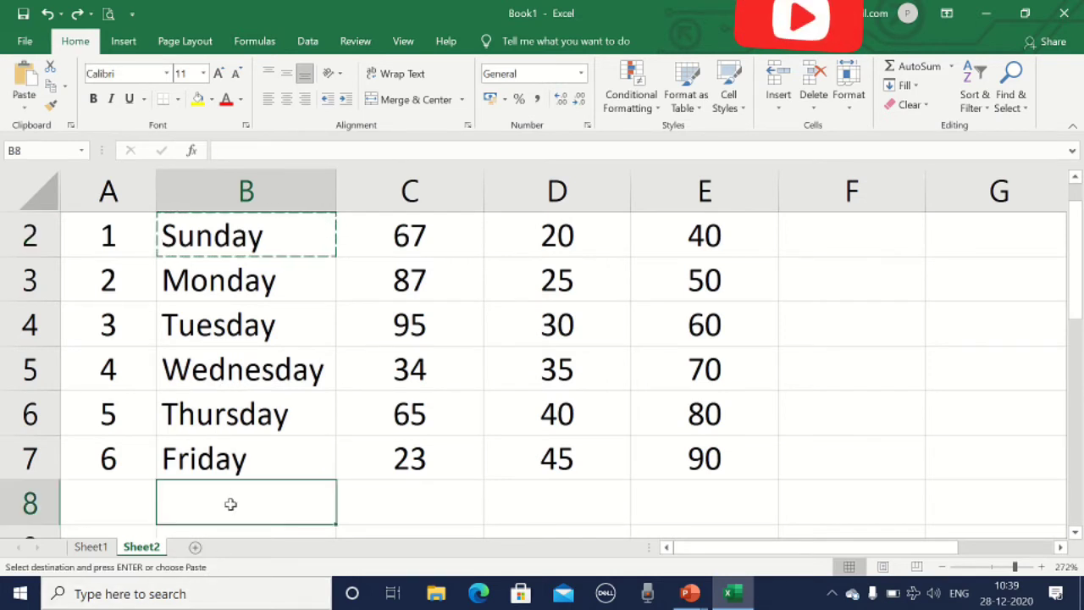
key(ctrl+v)
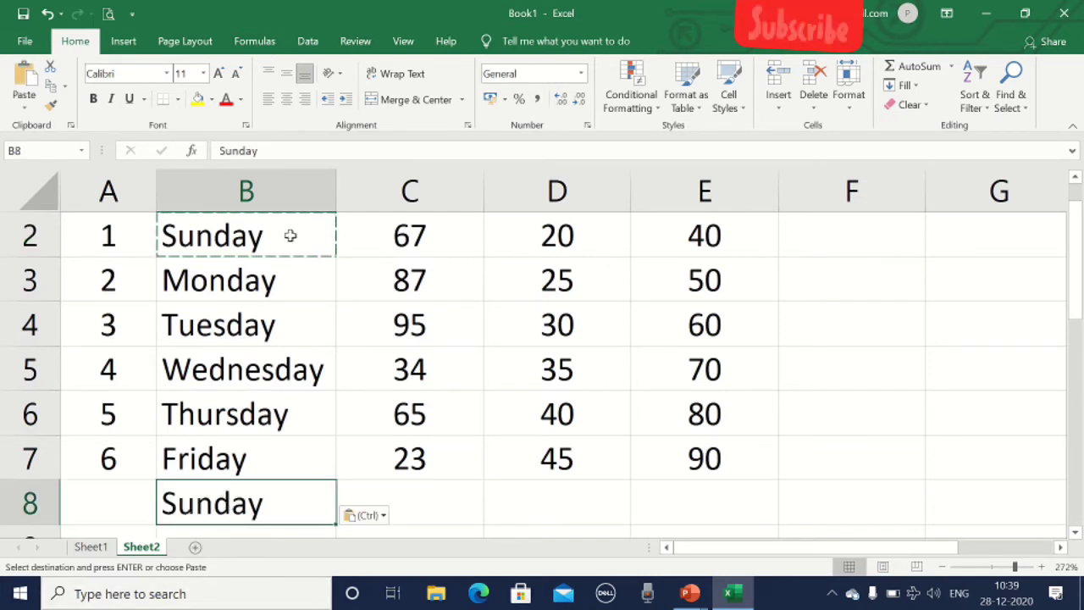
click(452, 378)
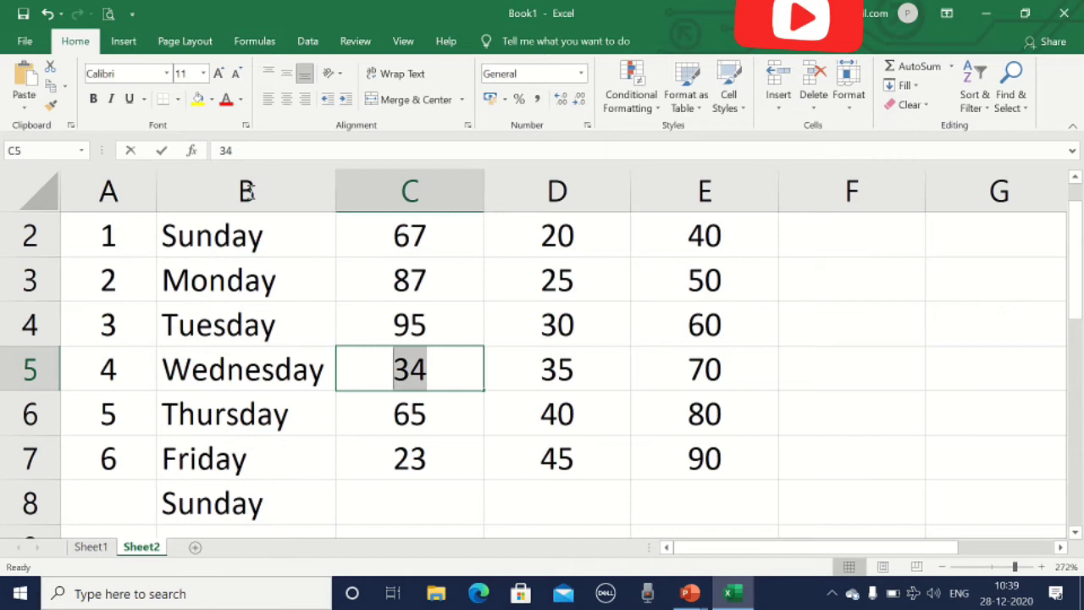
Try a Text That Contains rule for "monday" on the names in B2:B8 with Light Red Fill with Dark Red Text, and cancel it
click(254, 240)
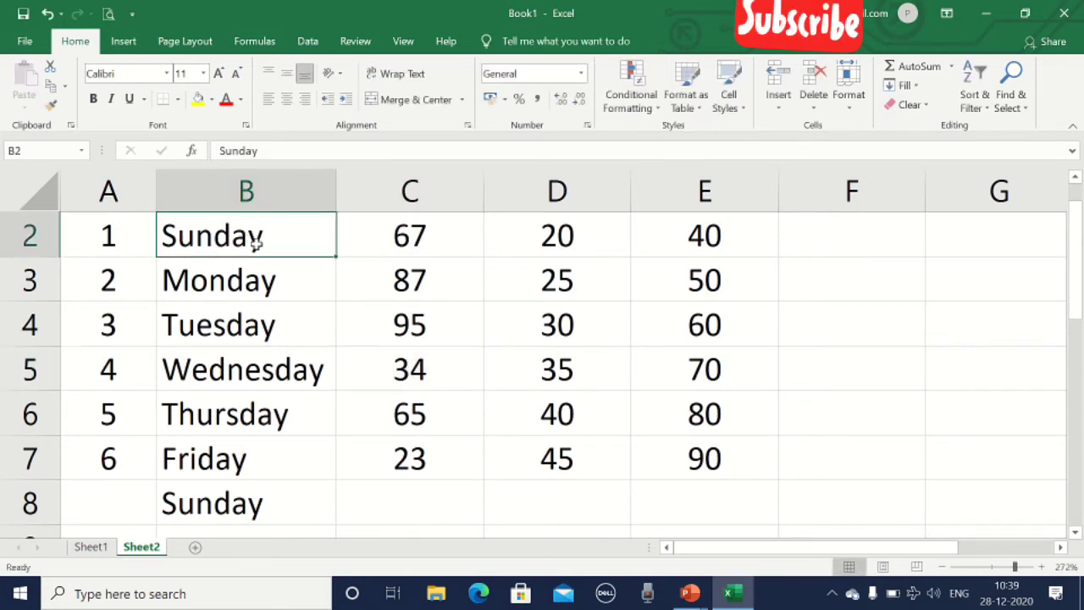
drag(256, 240, 240, 483)
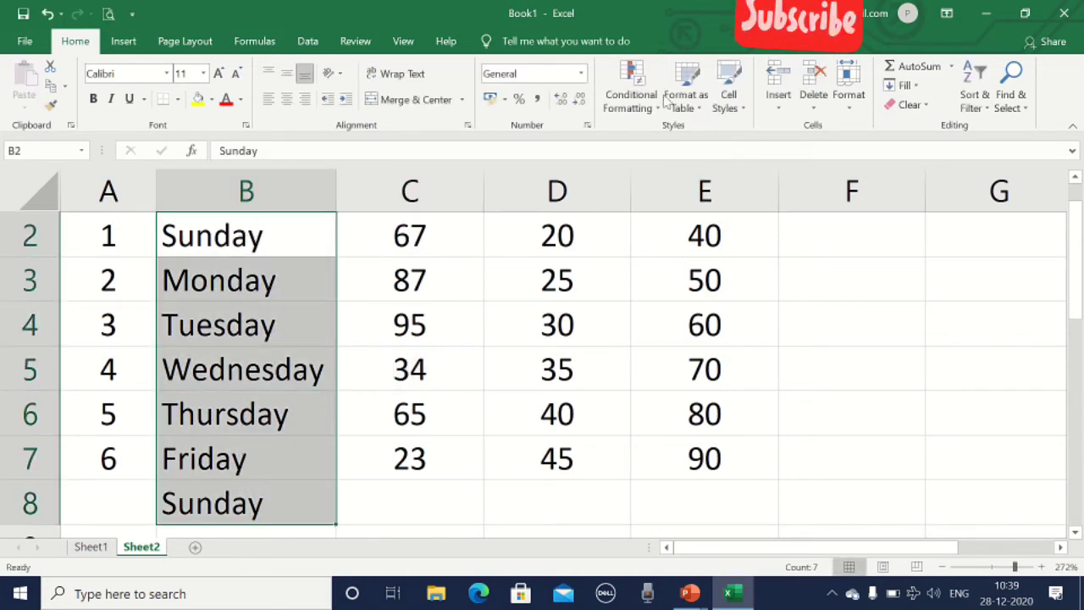
click(627, 103)
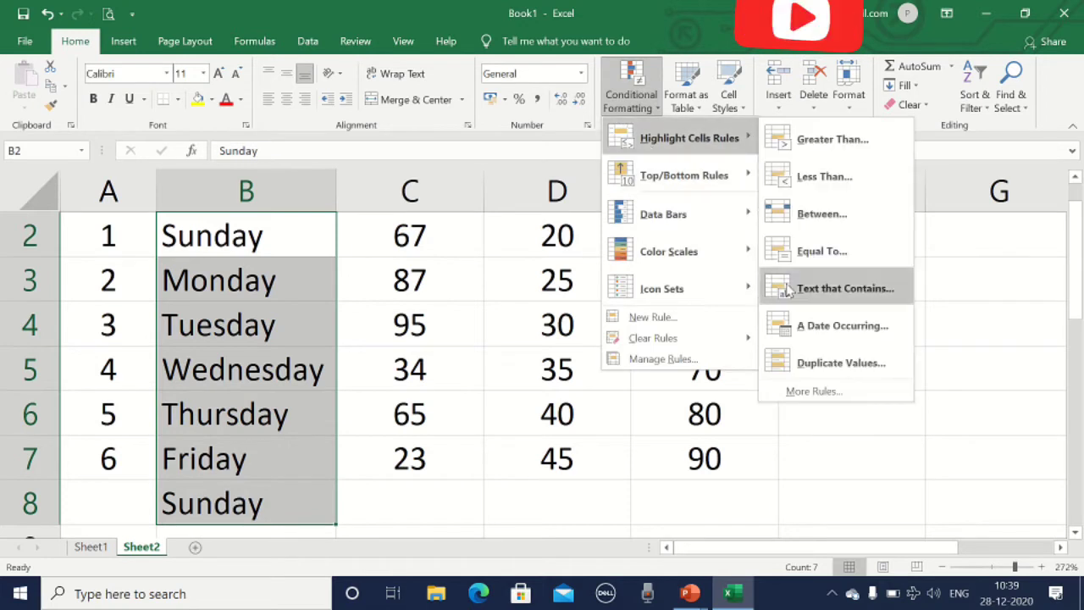
click(813, 288)
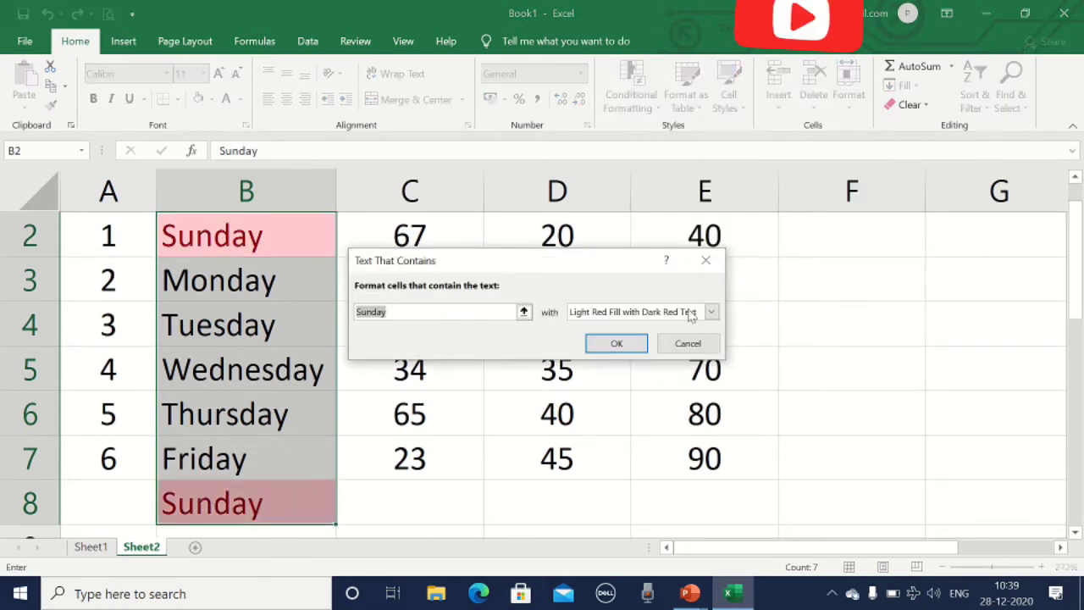
click(390, 312)
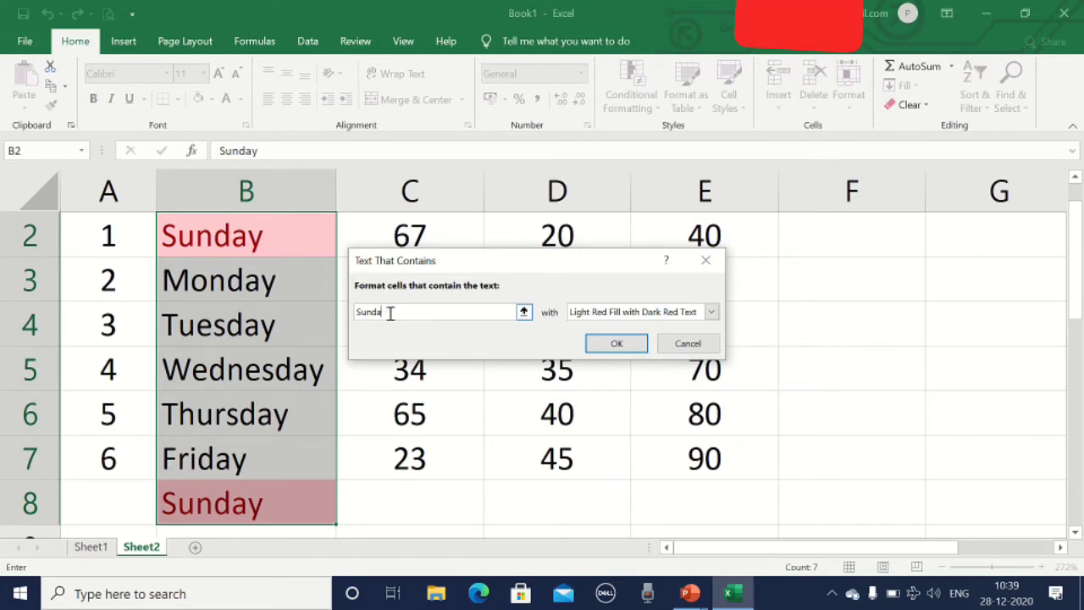
key(BackSpace)
key(BackSpace)
key(BackSpace)
key(BackSpace)
key(BackSpace)
text(mon)
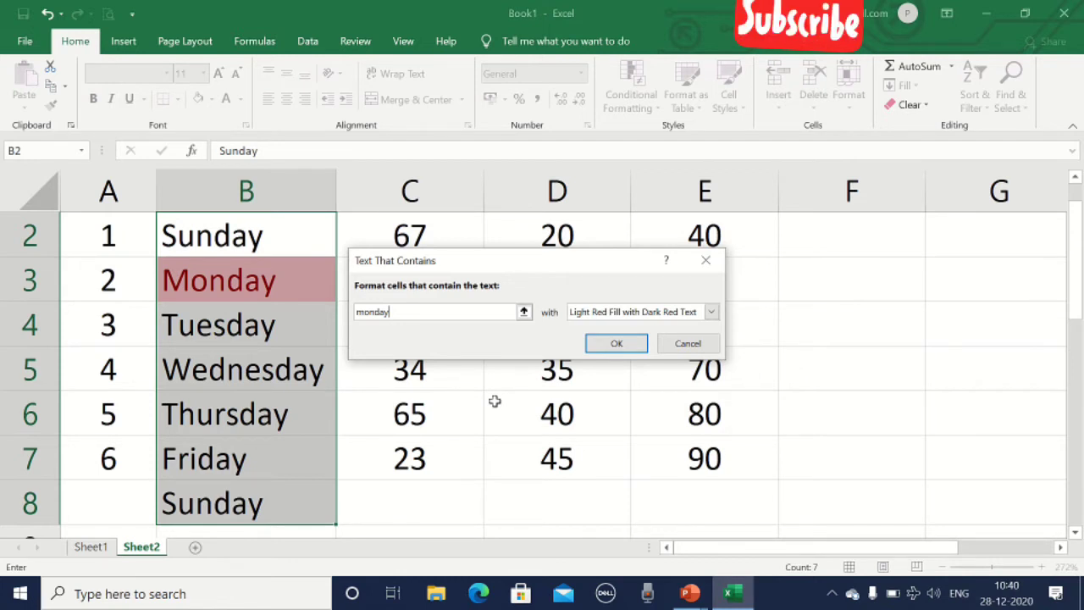
click(707, 260)
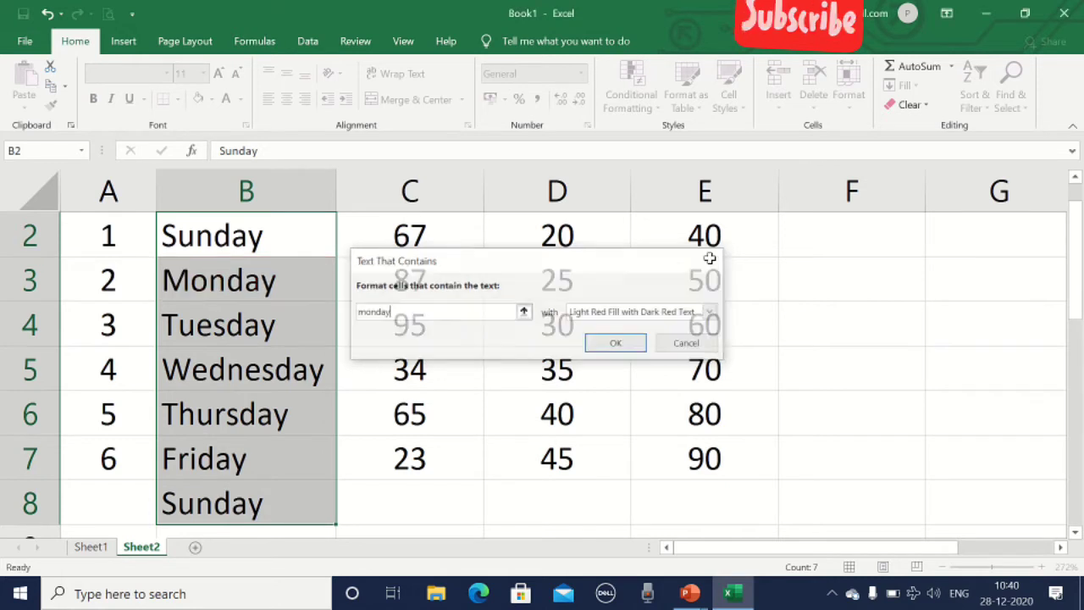
click(628, 108)
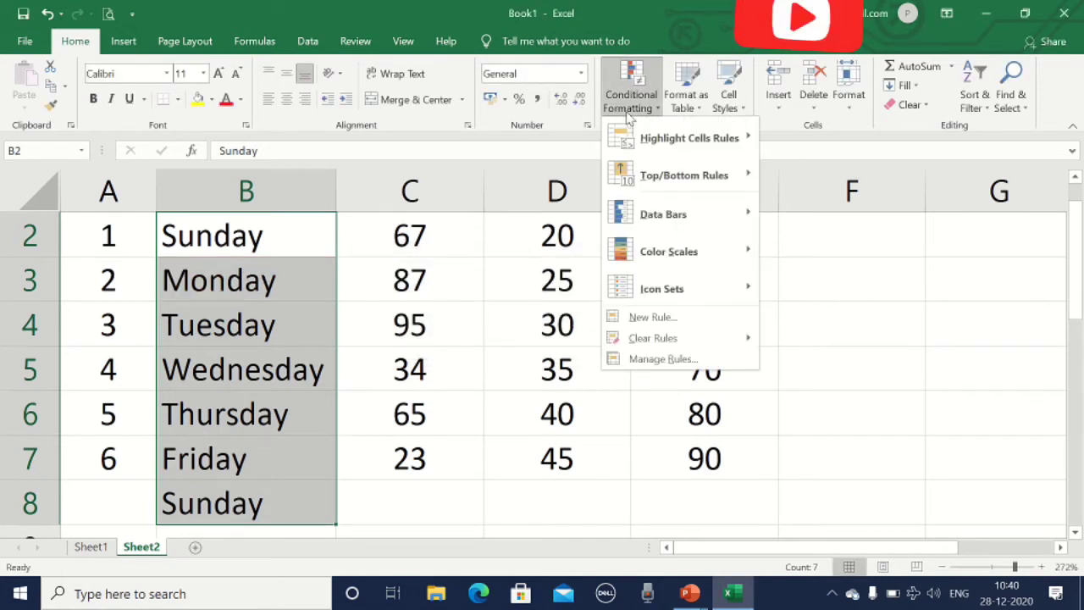
mouse_move(711, 144)
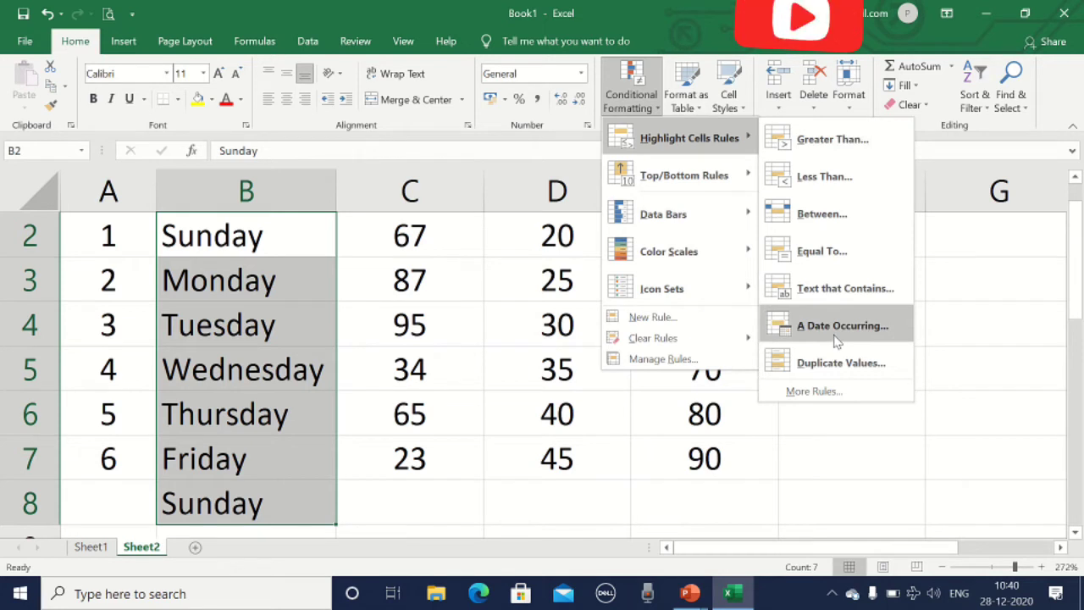
click(599, 417)
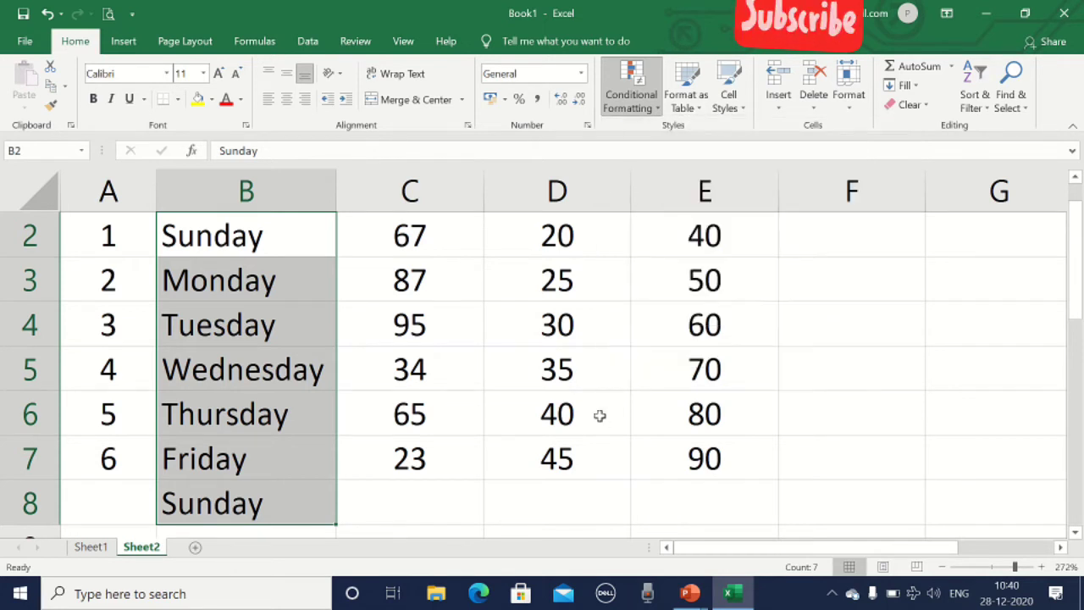
Enter the date 28-12-2020 in F2 and widen column F slightly
click(821, 244)
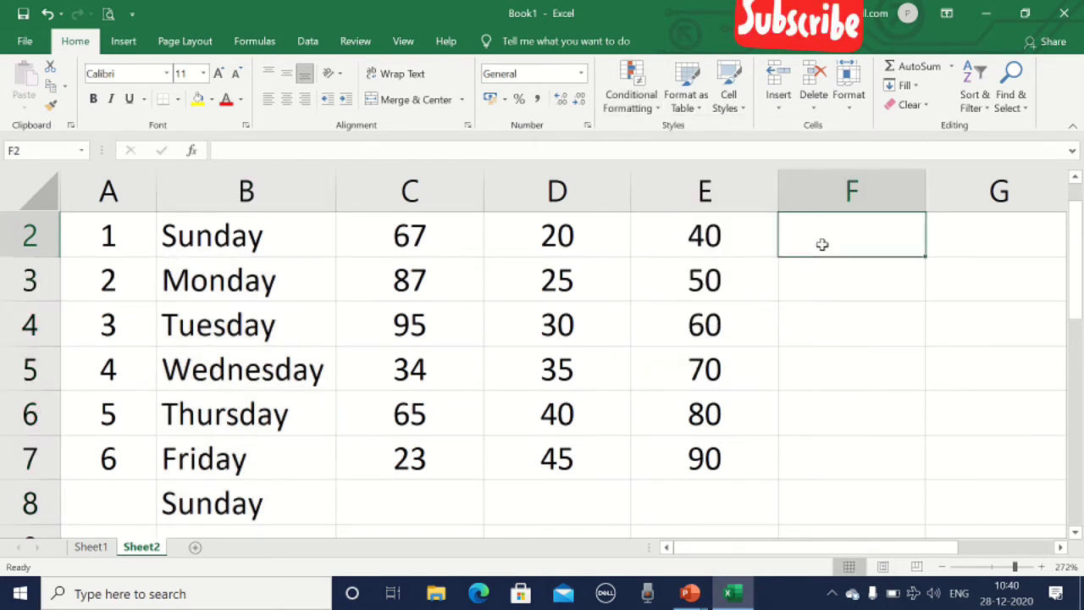
text(28-12)
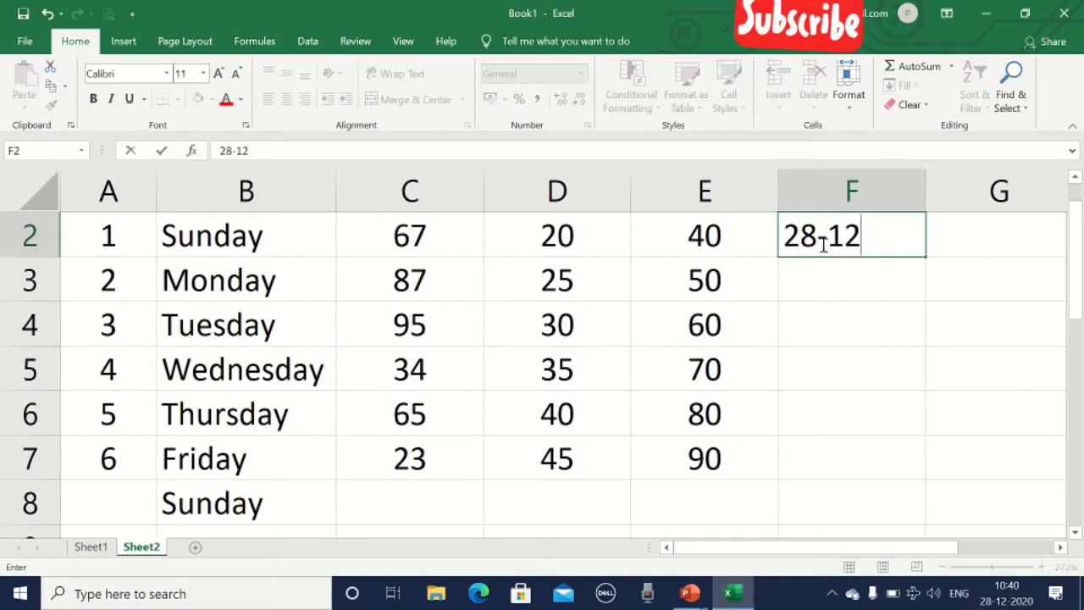
text(-2)
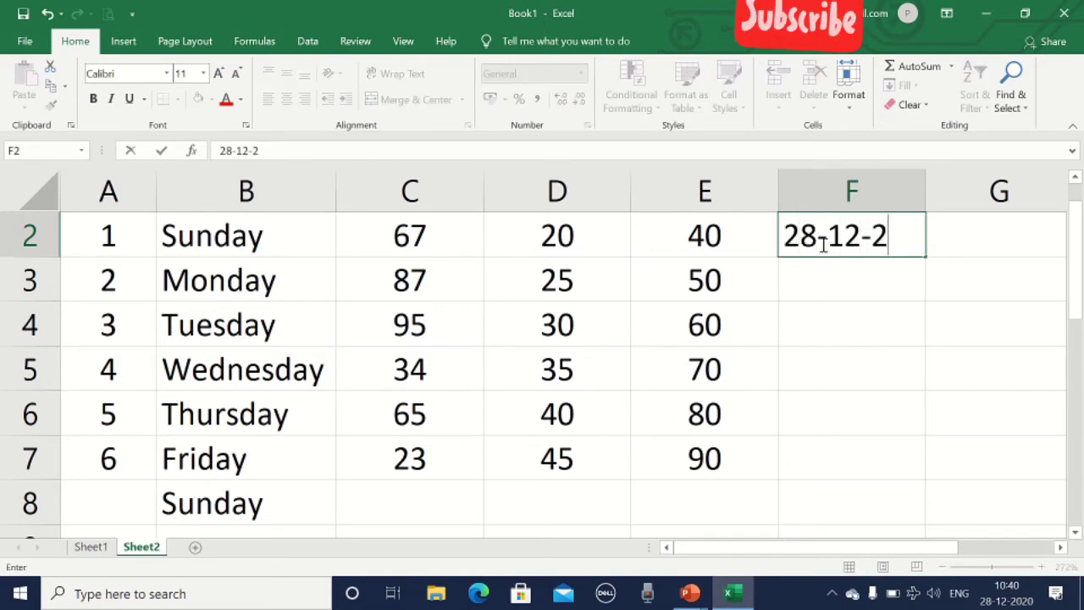
text(020)
click(878, 317)
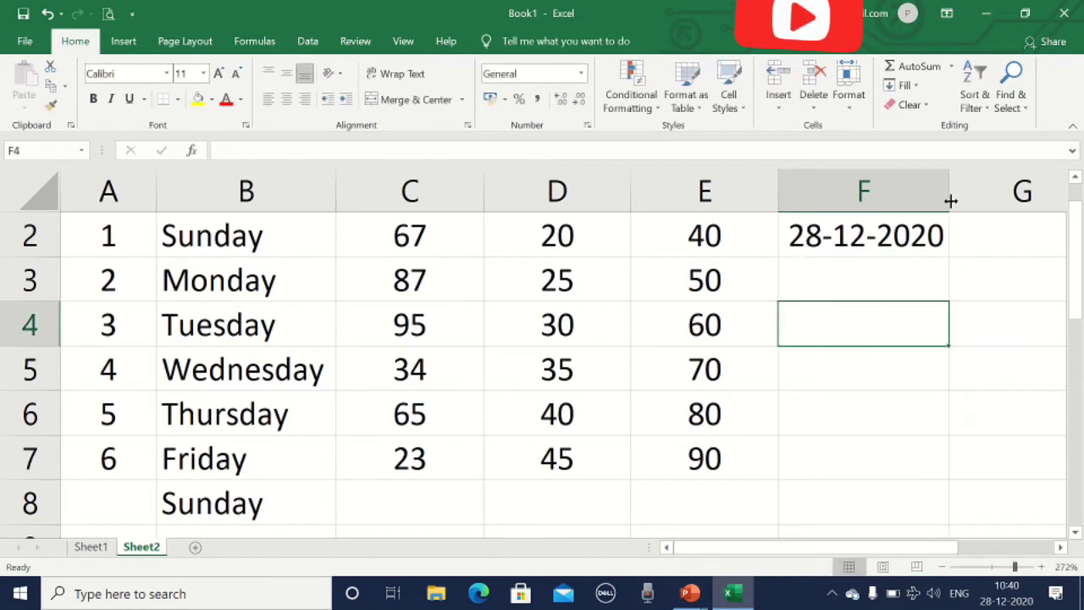
drag(949, 184, 963, 183)
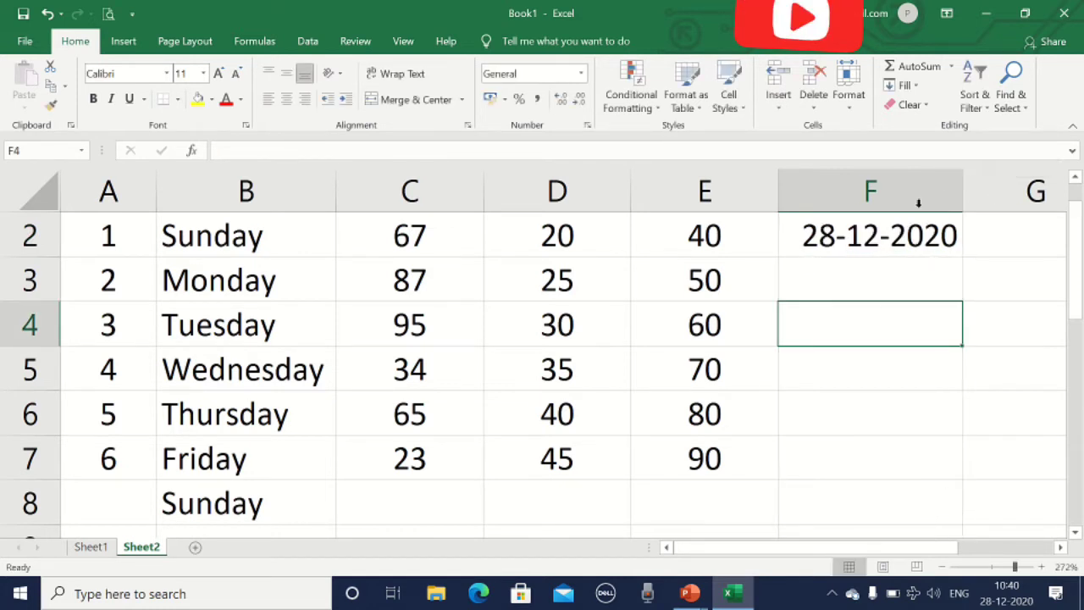
Fill the date series from F2 down column F to 24-02-2021 in row 60
click(896, 229)
drag(963, 259, 953, 462)
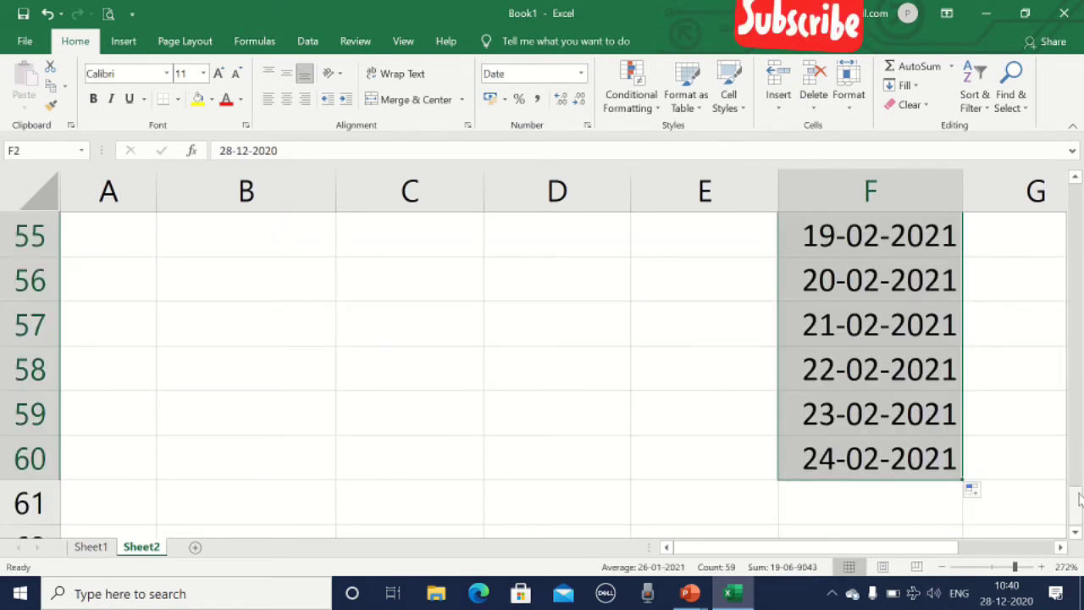
drag(1076, 510, 1079, 262)
drag(1078, 264, 1077, 189)
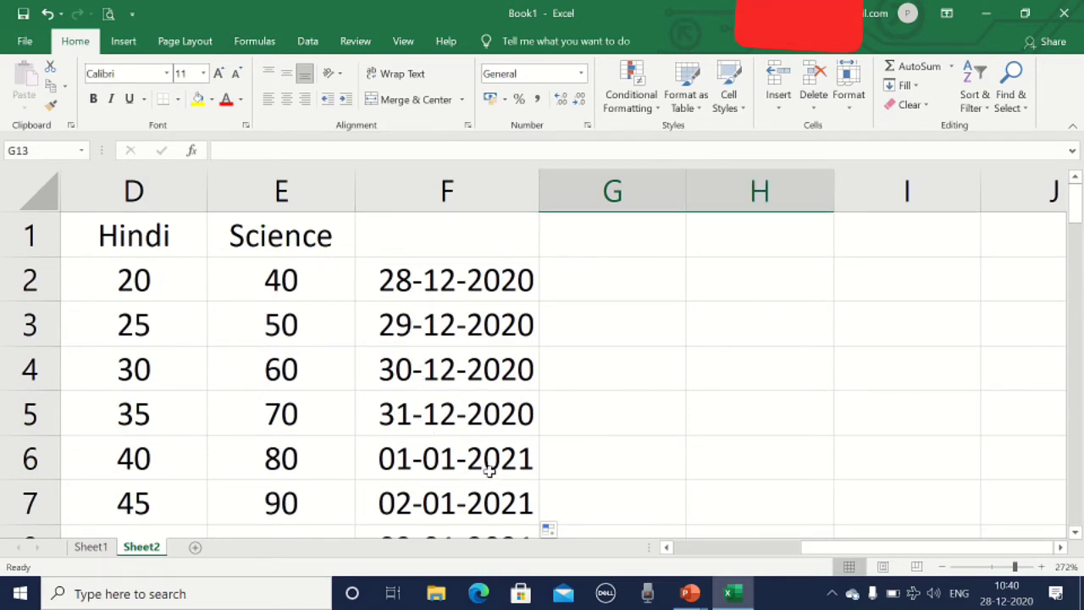
Highlight the dates in column F that occur Tomorrow using Light Red Fill with Dark Red Text, and undo the rule
double_click(478, 280)
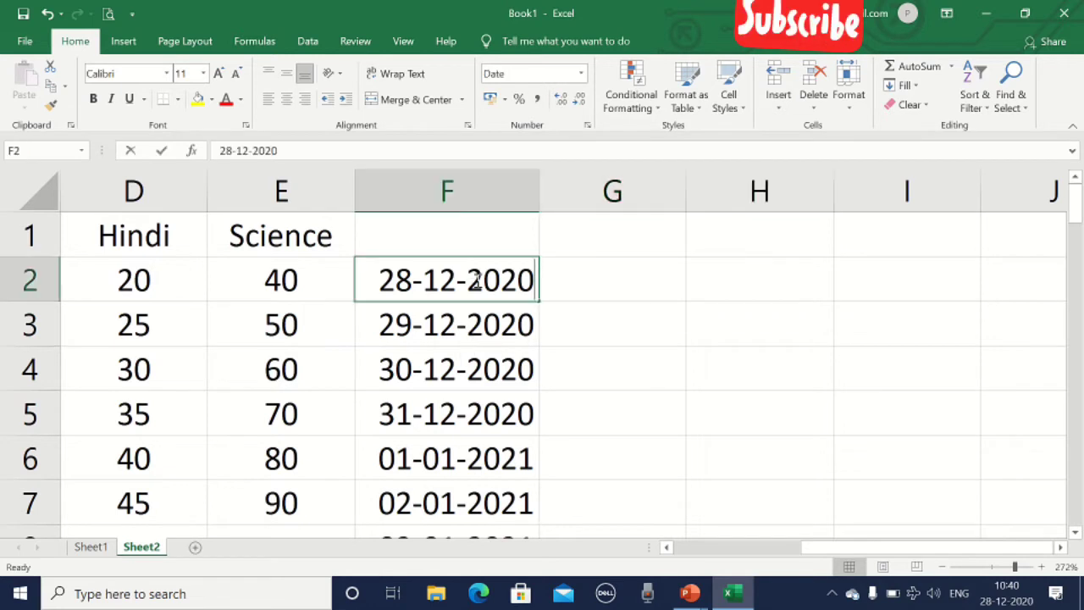
click(467, 189)
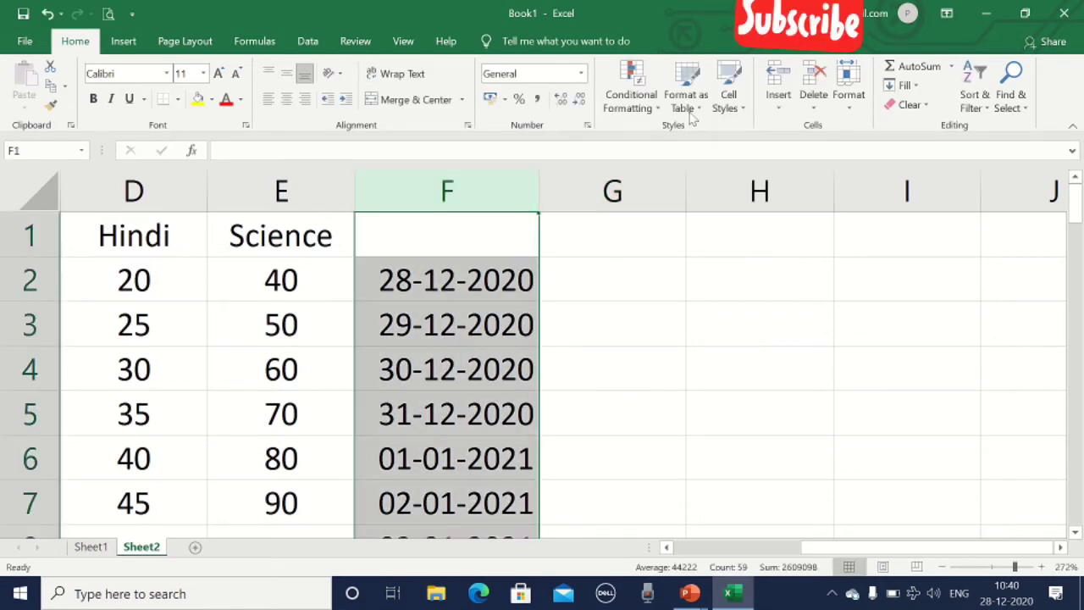
click(629, 100)
mouse_move(710, 149)
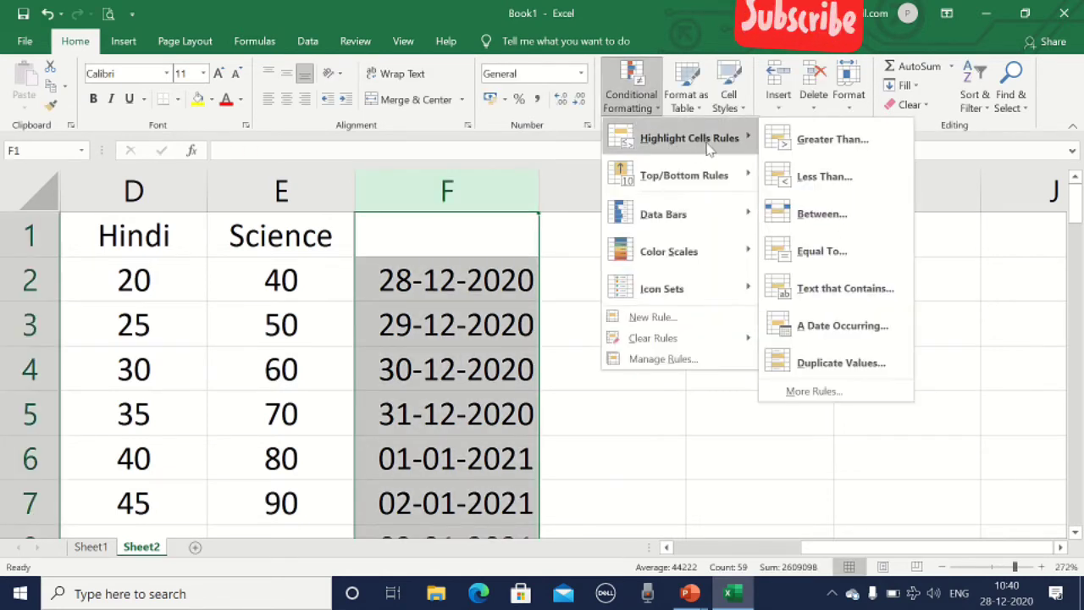
click(841, 330)
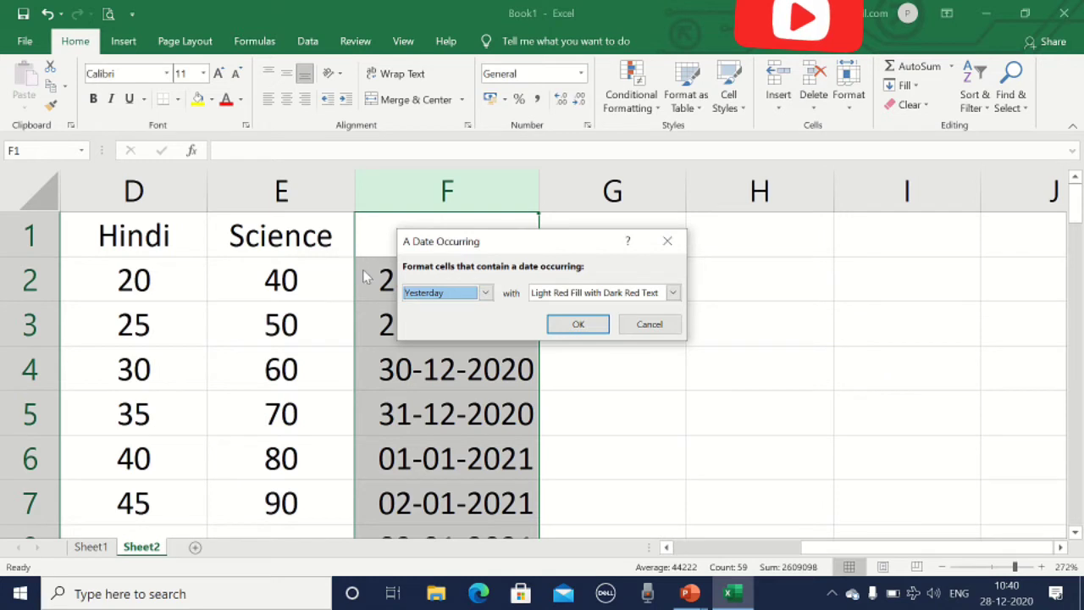
click(485, 292)
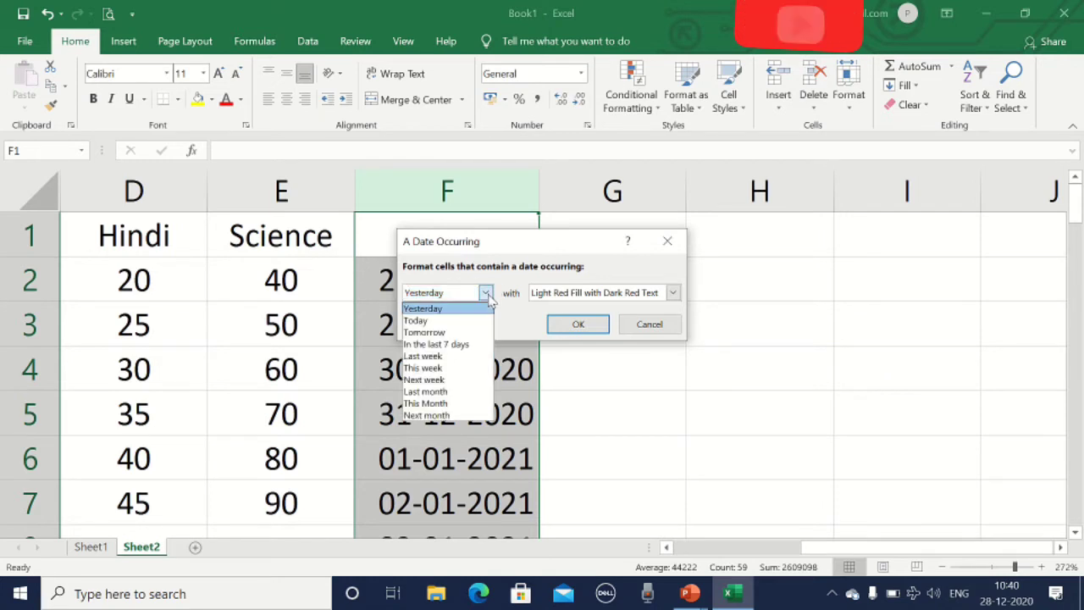
click(459, 333)
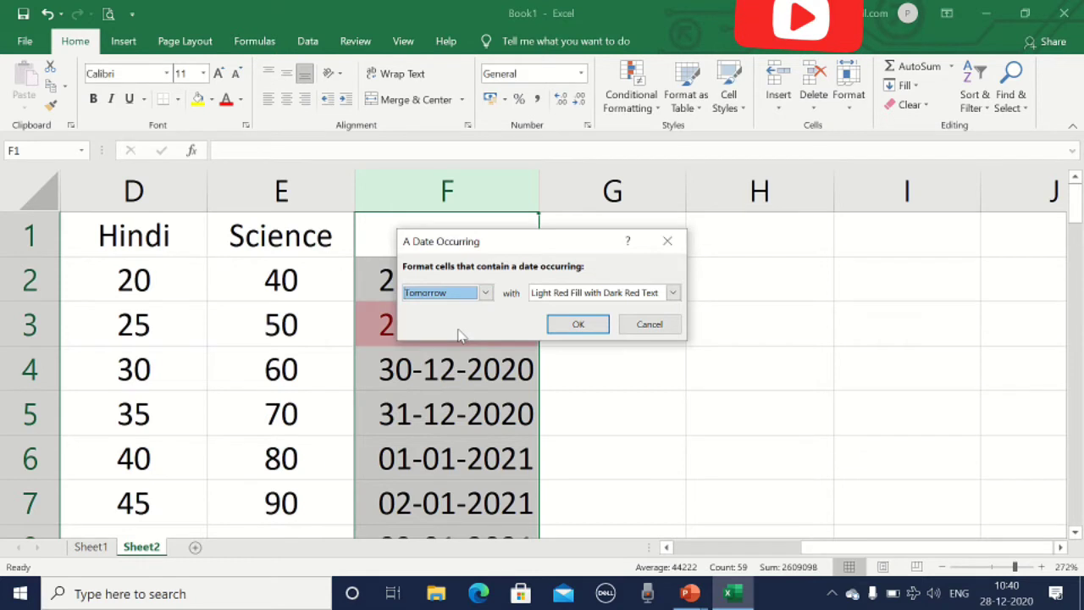
click(579, 325)
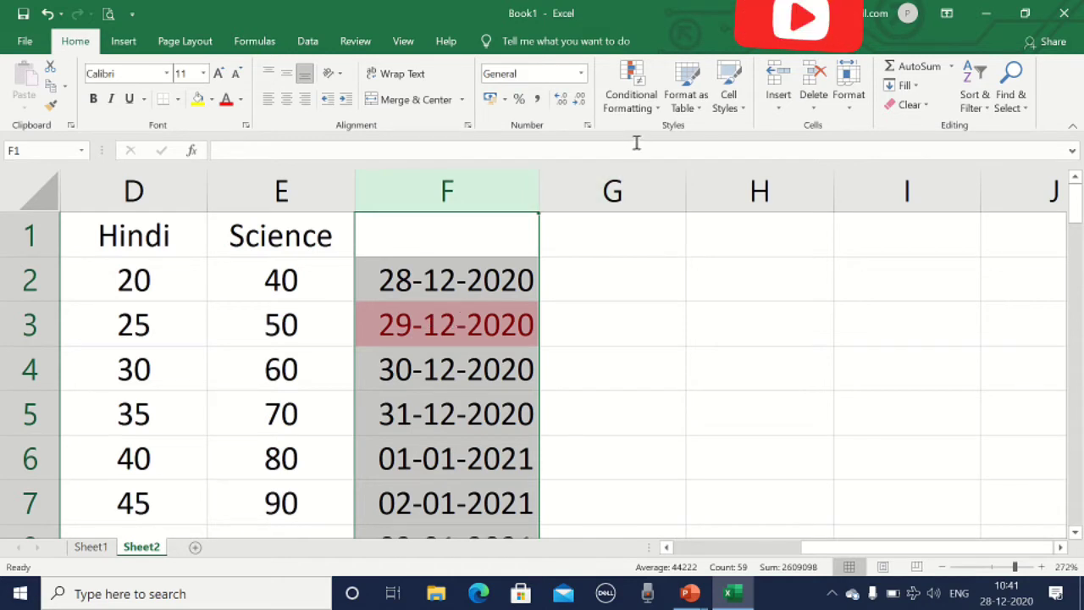
key(ctrl+z)
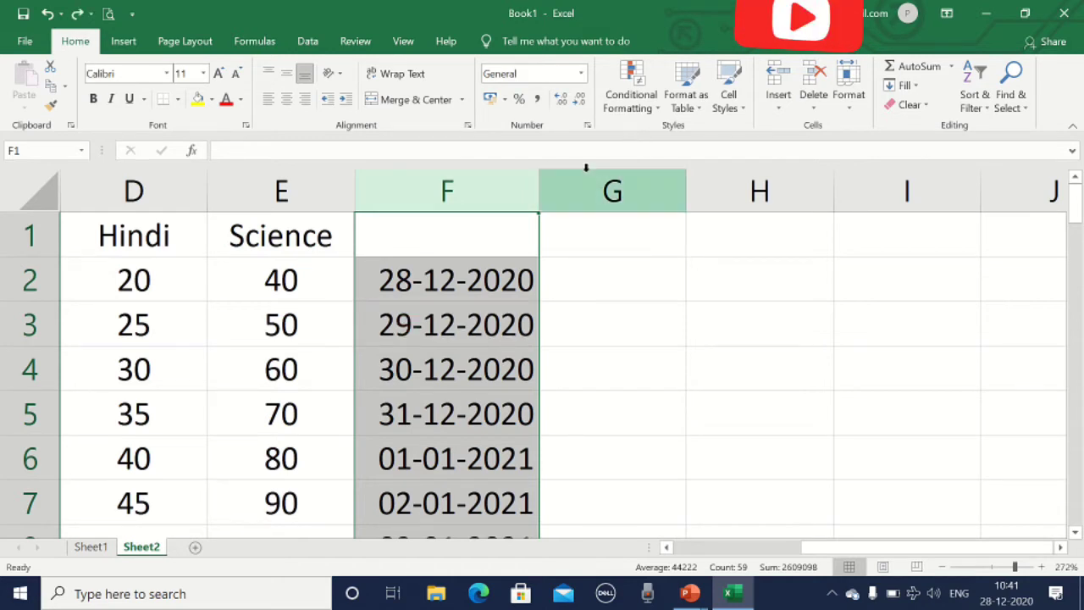
Highlight the dates in column F that occur This week using Light Red Fill with Dark Red Text, and undo the rule
click(629, 111)
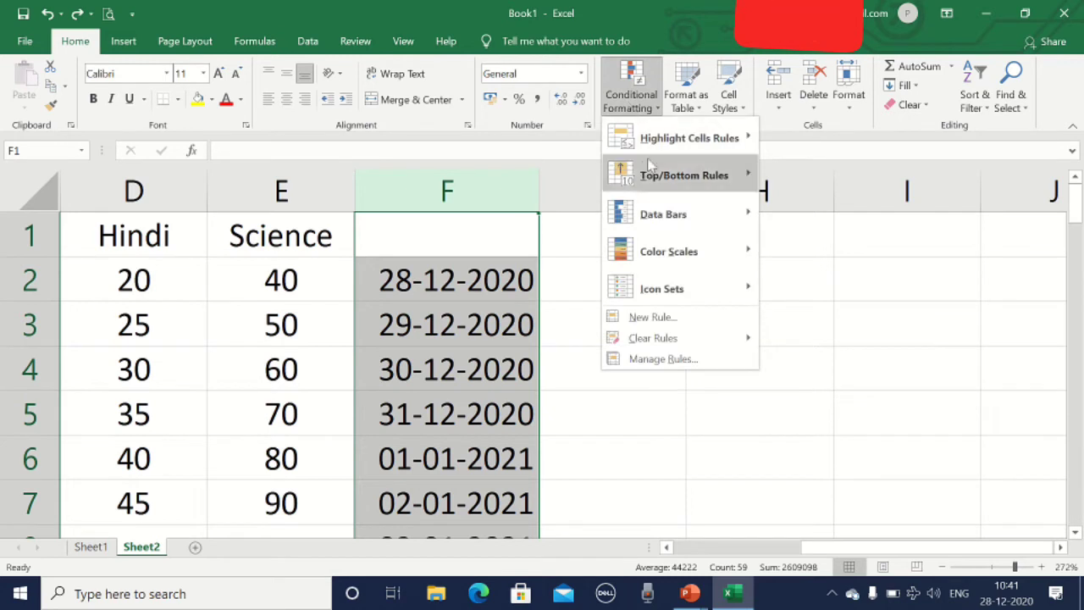
mouse_move(670, 144)
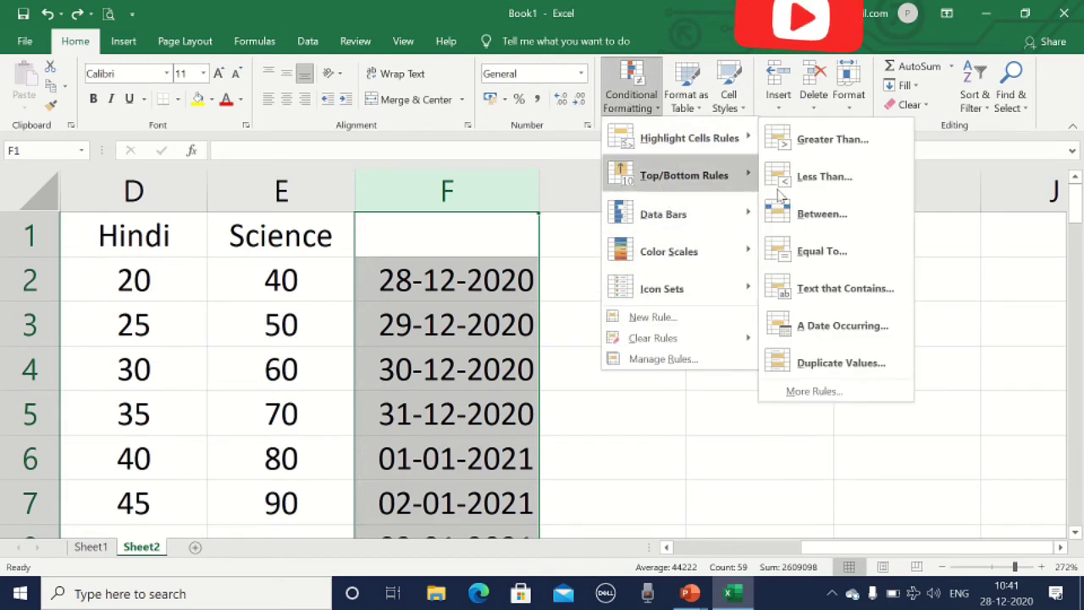
click(829, 327)
drag(593, 241, 803, 181)
click(698, 236)
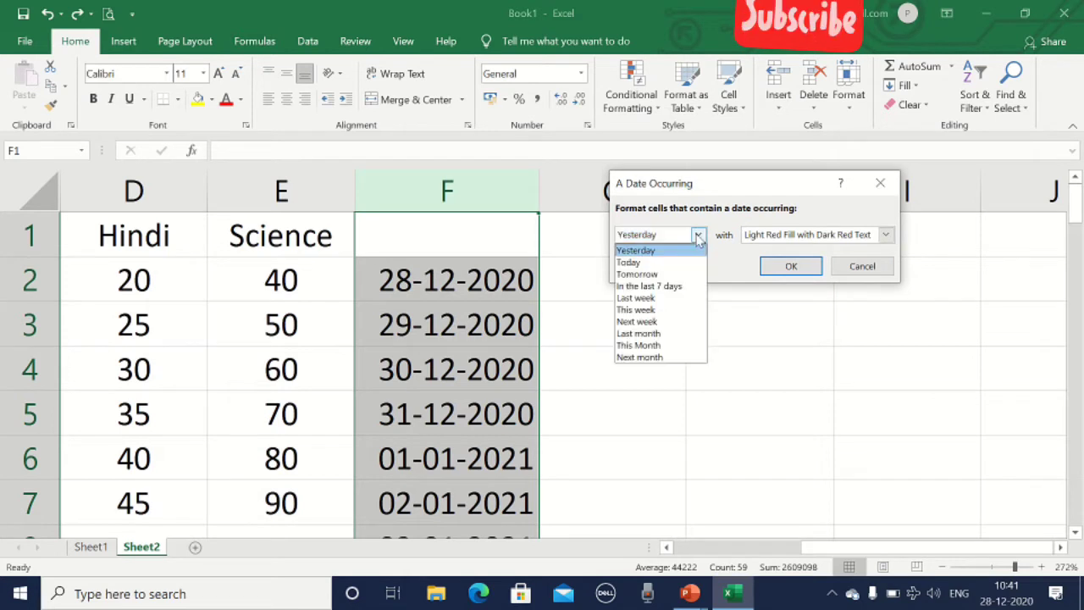
click(642, 310)
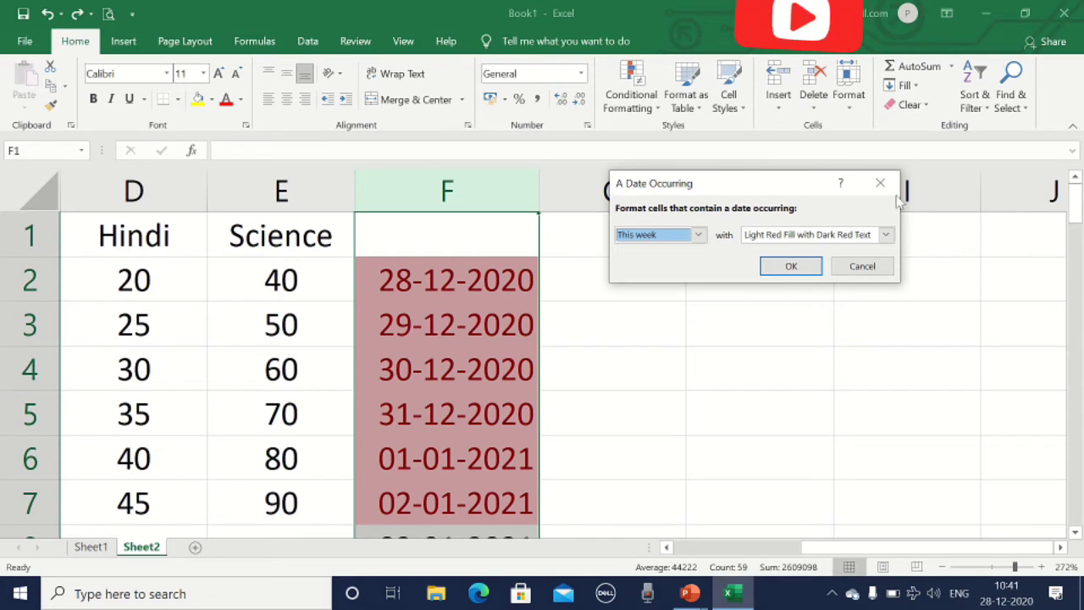
click(809, 271)
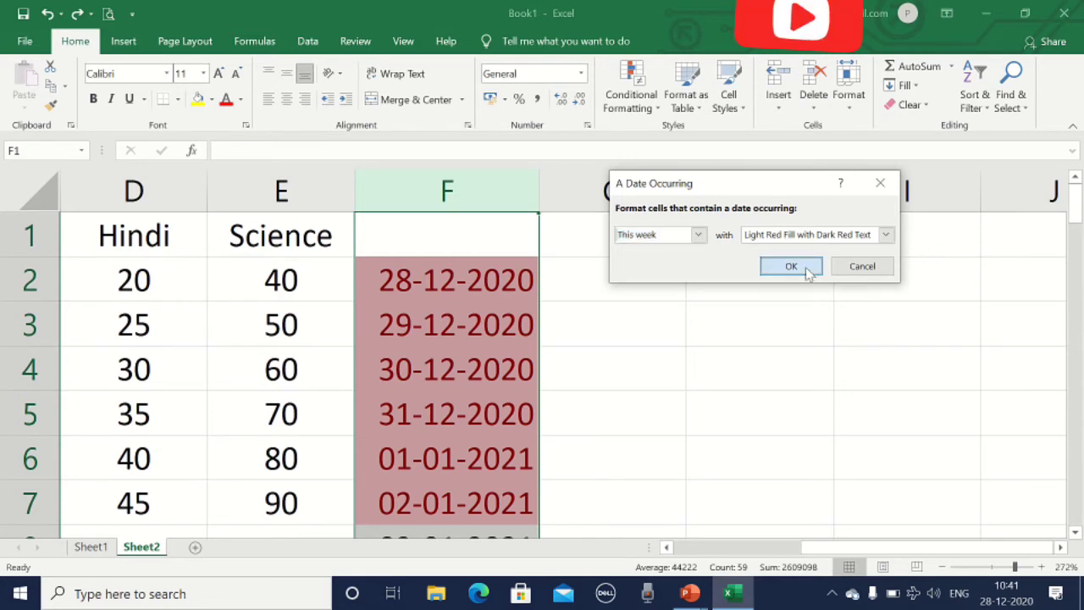
drag(1076, 207, 1083, 148)
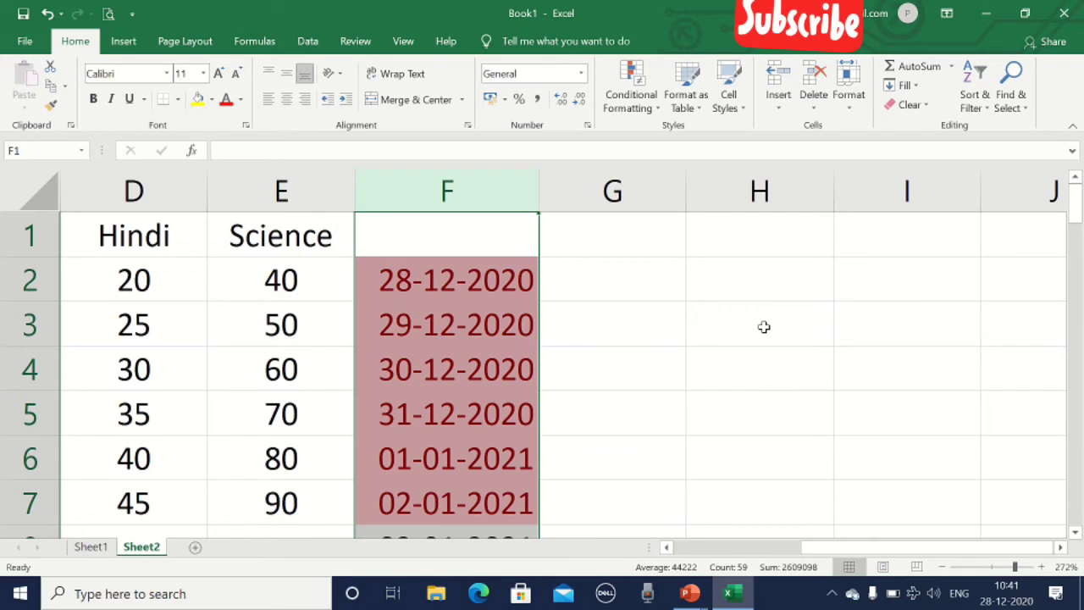
key(ctrl+z)
Apply a Duplicate Values rule to the dates in column F with Light Red Fill with Dark Red Text
click(632, 95)
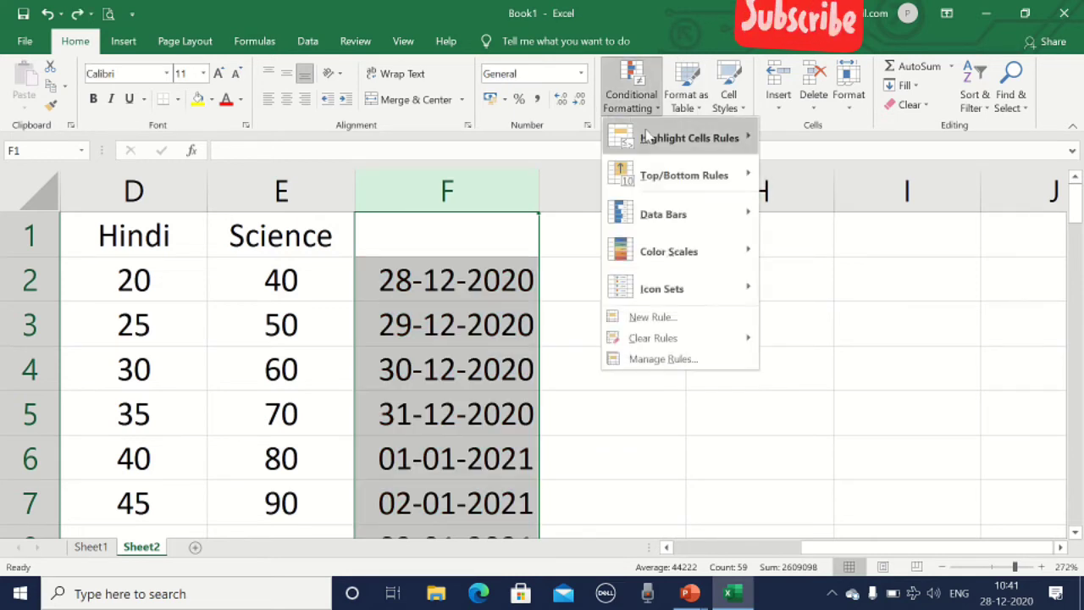
mouse_move(648, 139)
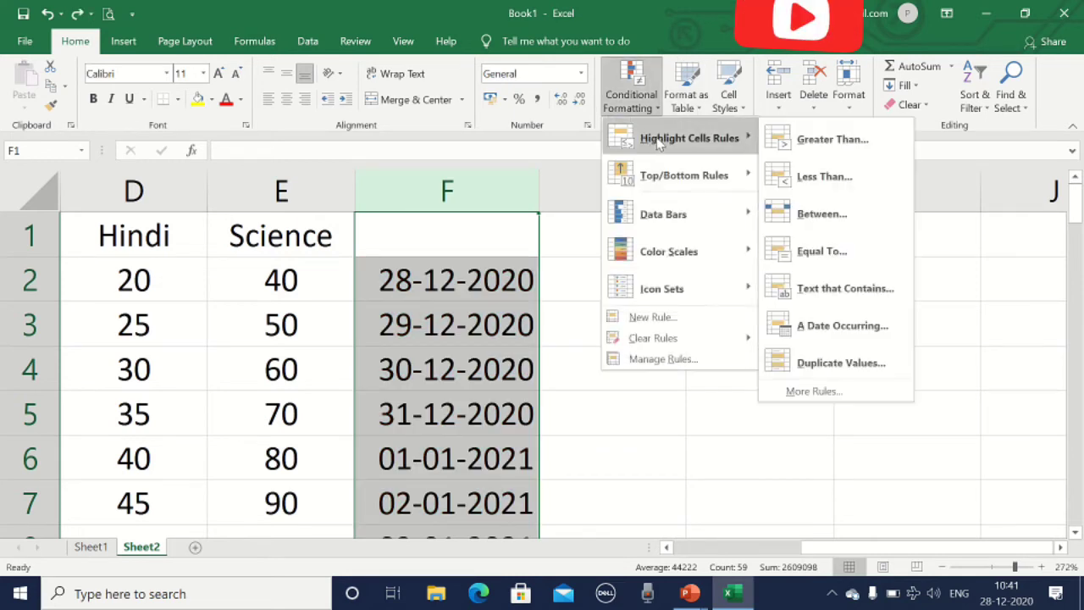
click(837, 369)
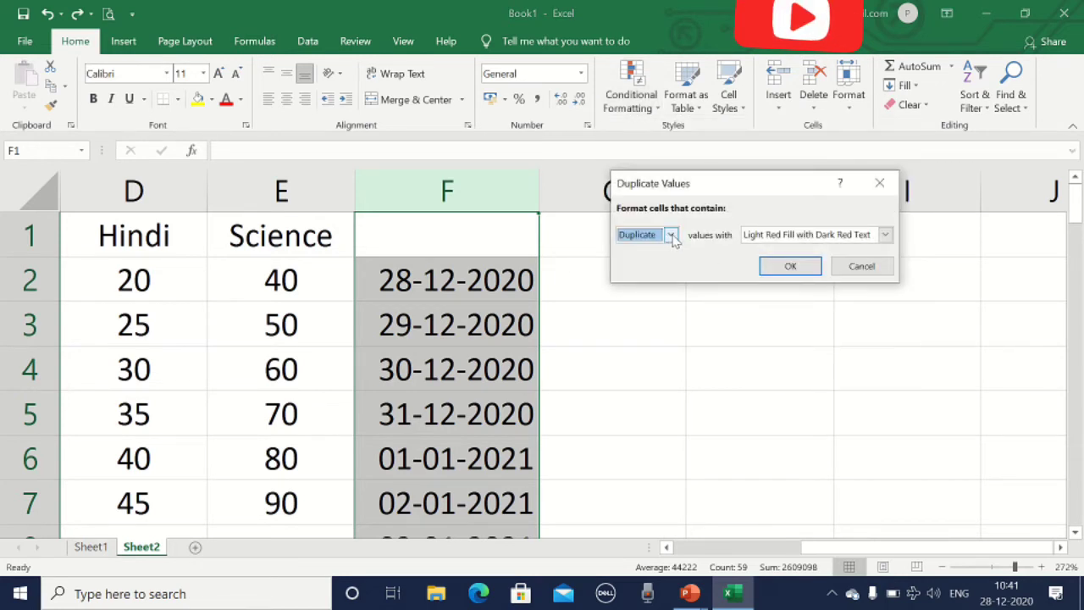
click(671, 235)
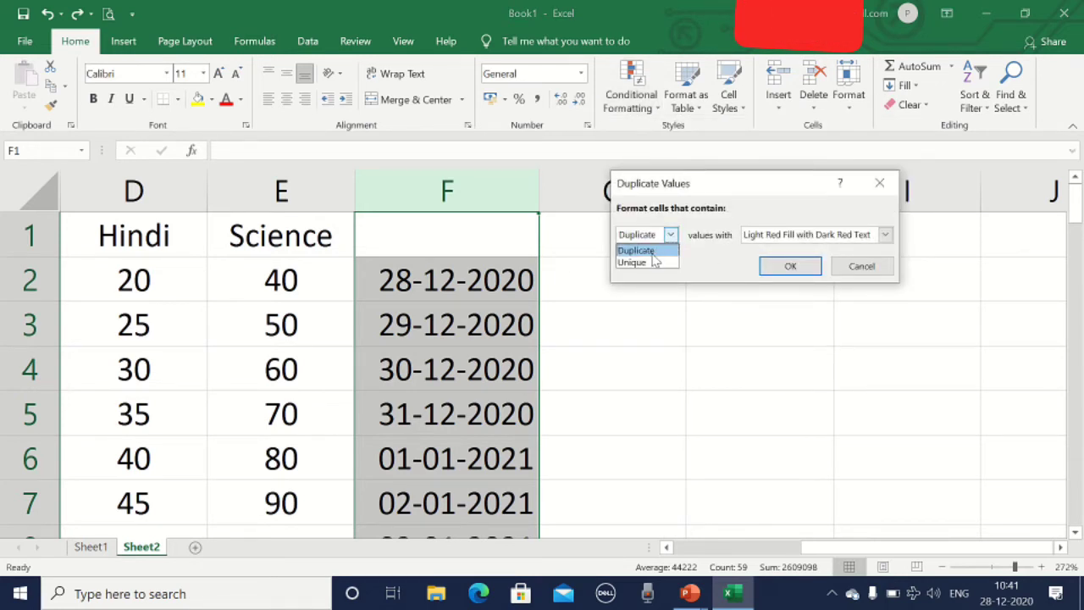
click(653, 255)
click(791, 266)
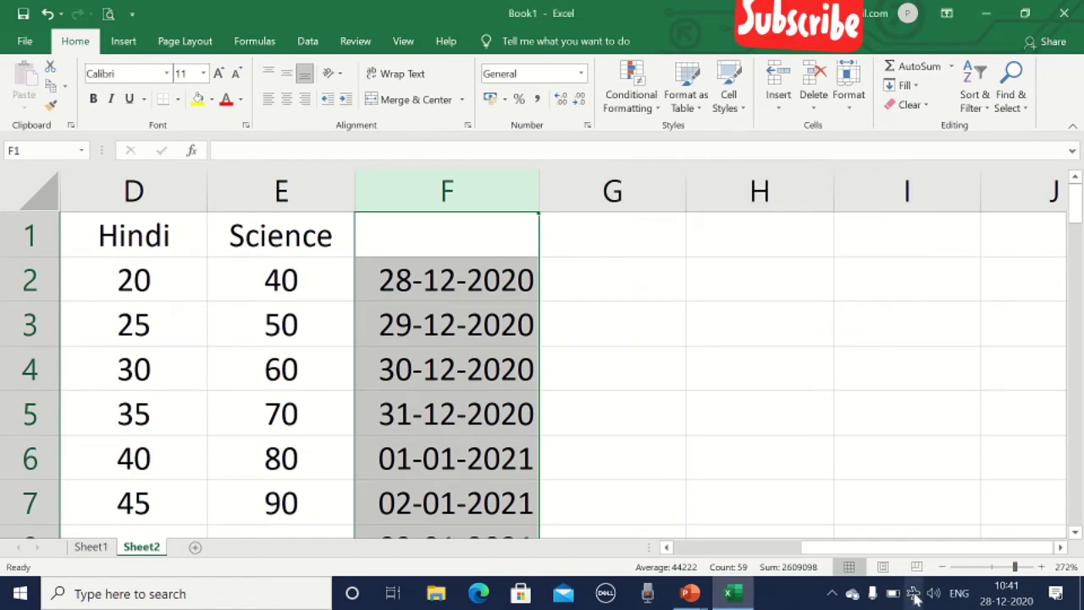
Highlight the duplicate marks in C2:E7 using Light Red Fill with Dark Red Text, and undo the rule
drag(850, 548, 809, 548)
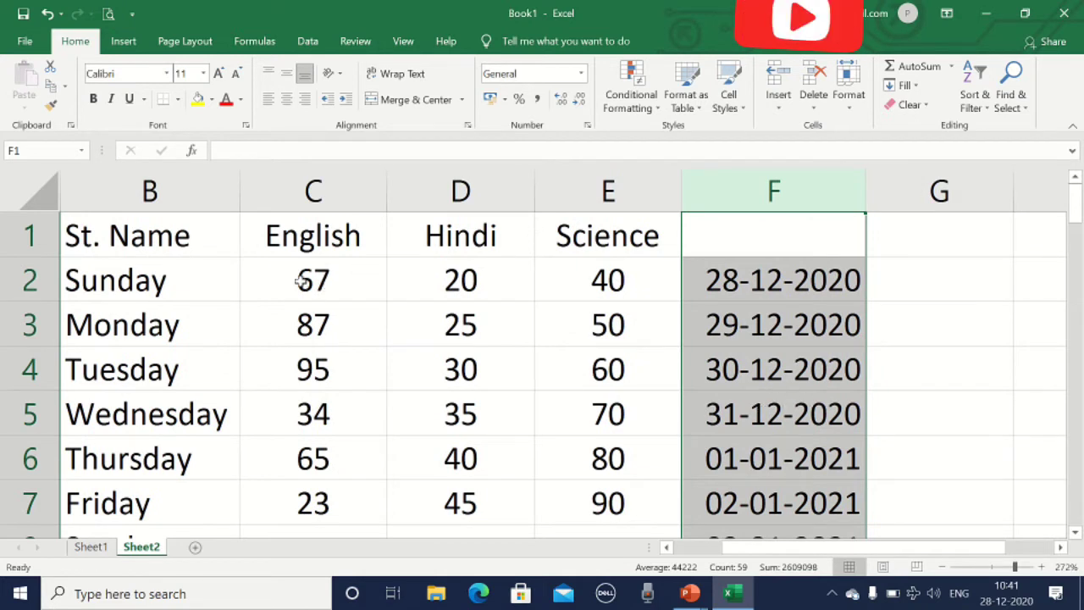
drag(307, 283, 614, 518)
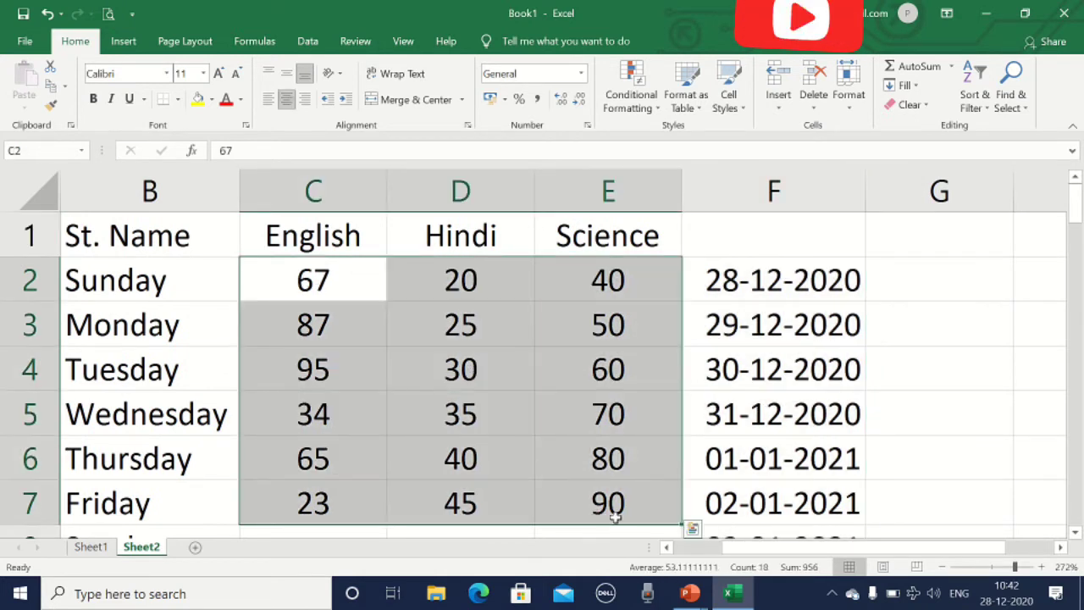
click(626, 112)
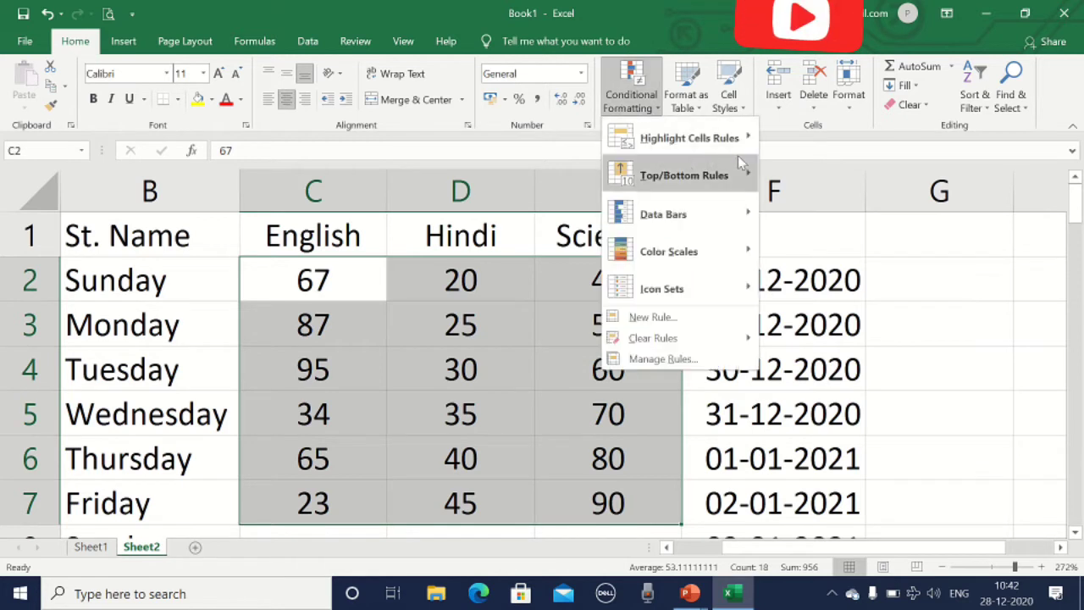
mouse_move(738, 169)
mouse_move(718, 153)
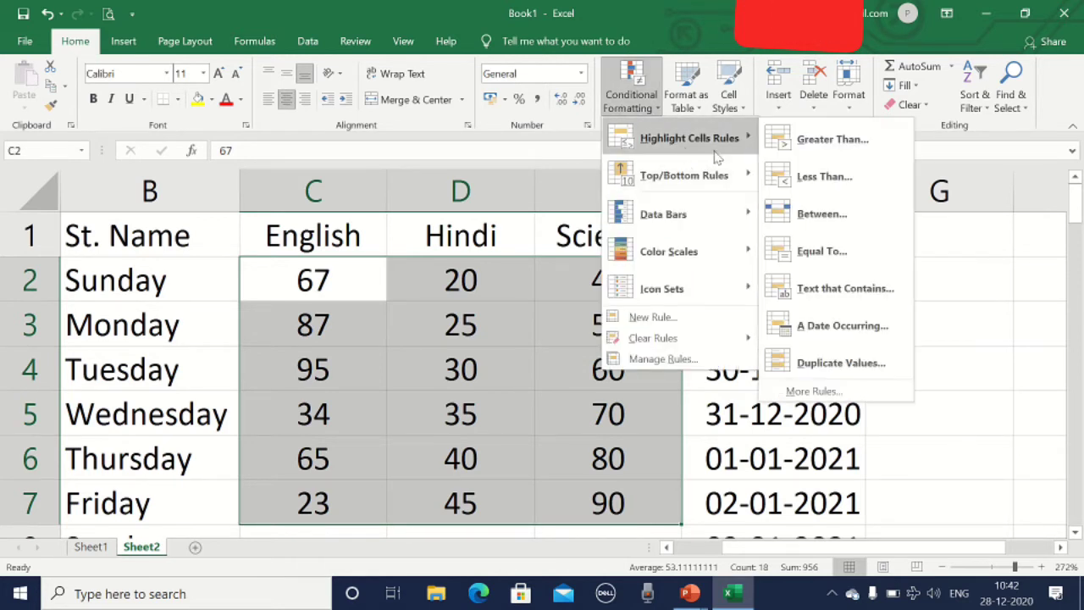
click(826, 372)
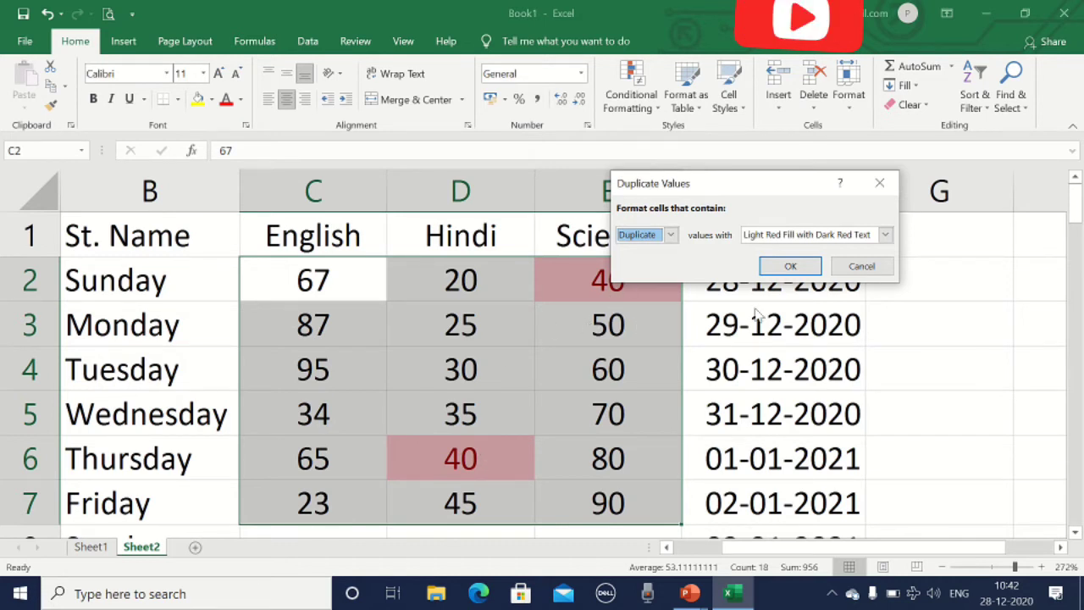
click(790, 268)
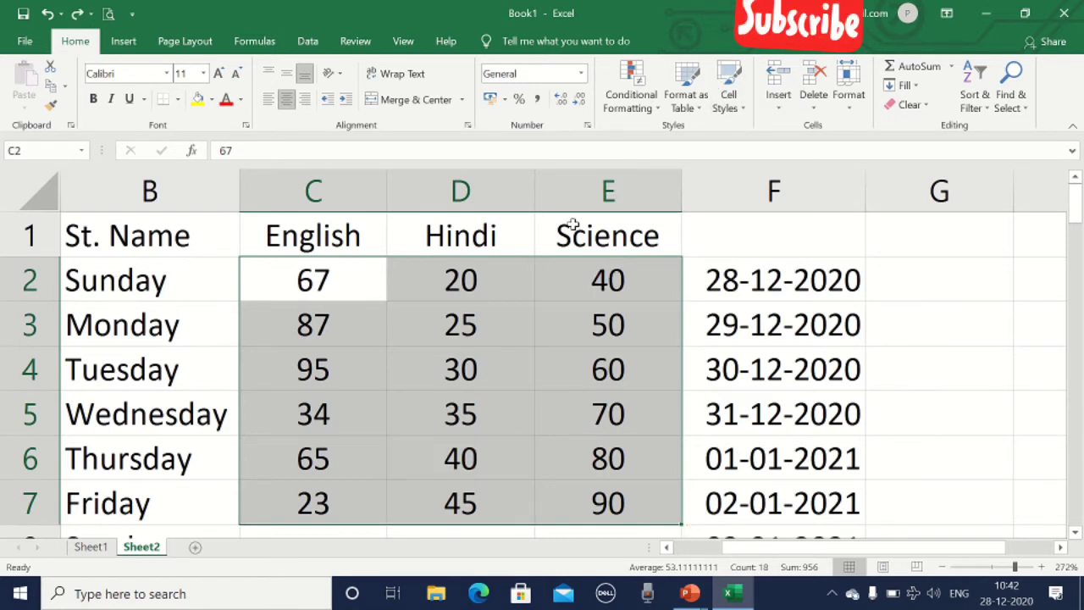
click(649, 99)
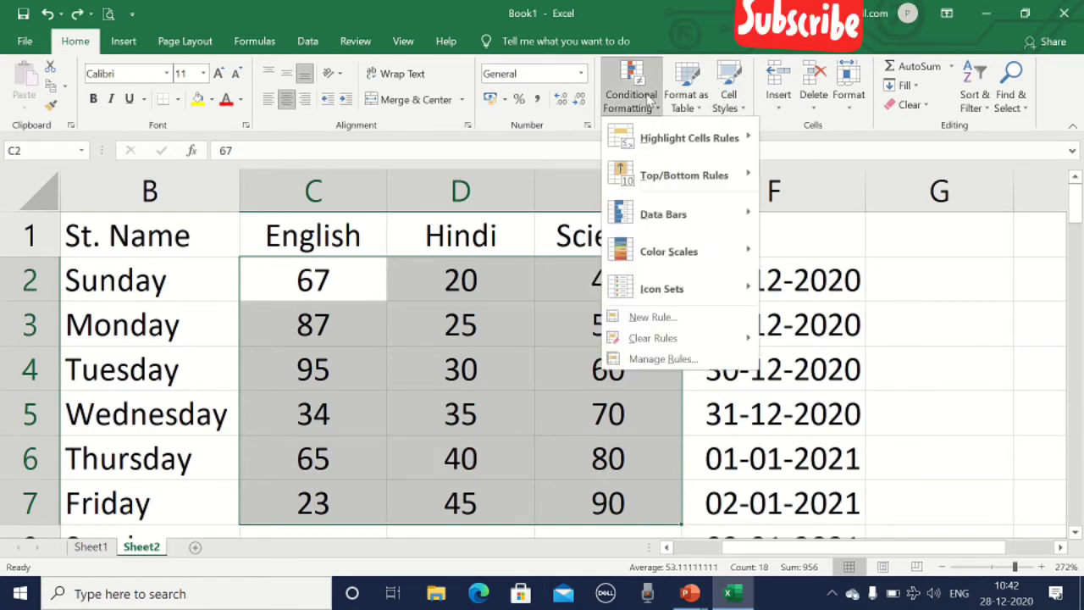
mouse_move(735, 140)
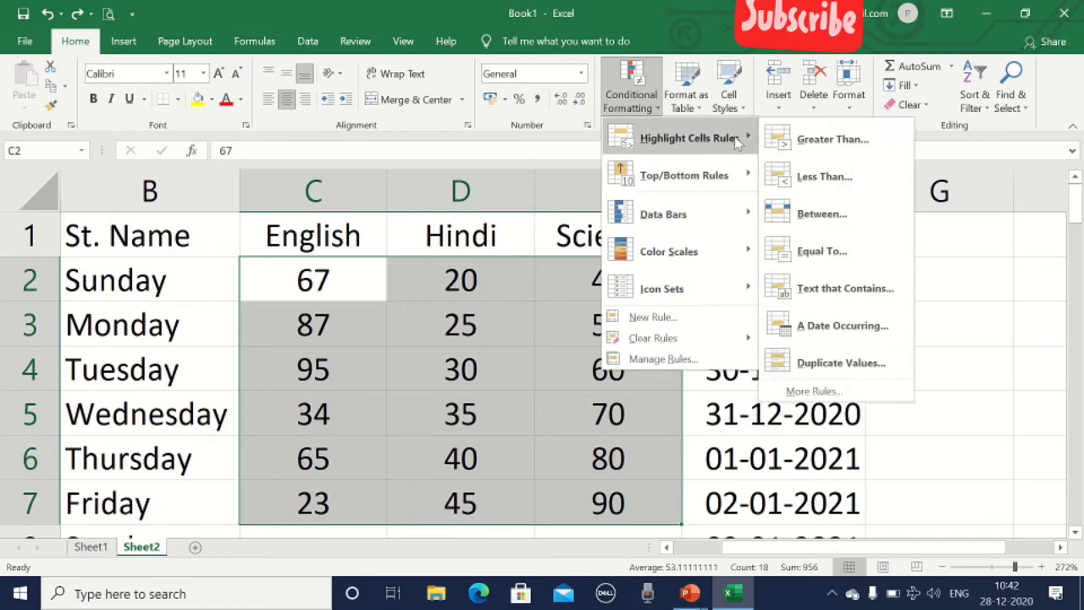
mouse_move(701, 180)
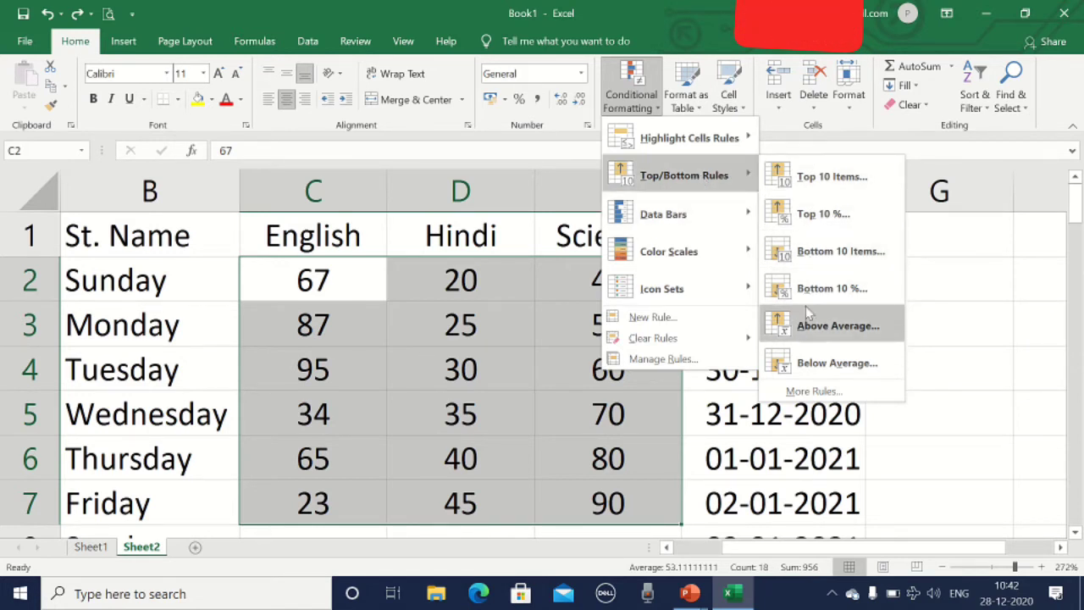
click(512, 290)
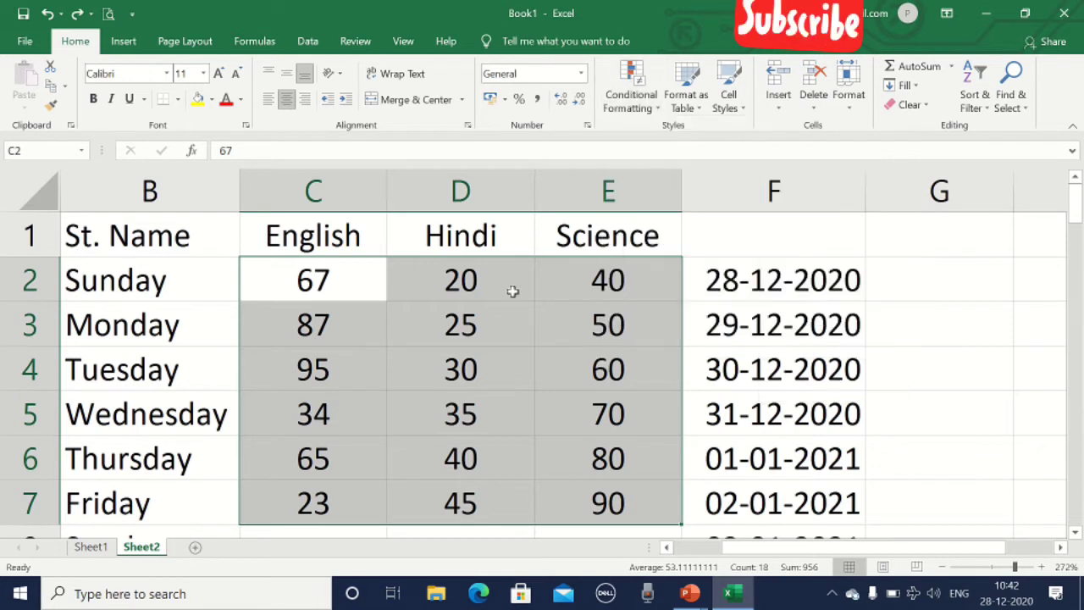
click(652, 370)
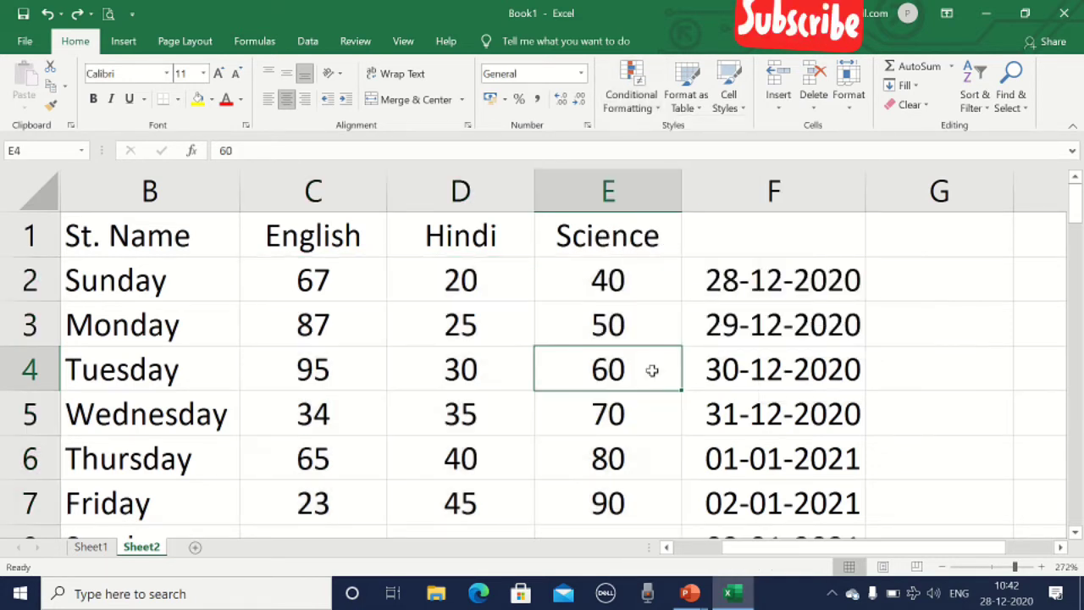
Highlight the top 2 Science marks in E2:E7 using Light Red Fill with Dark Red Text
drag(630, 280, 636, 490)
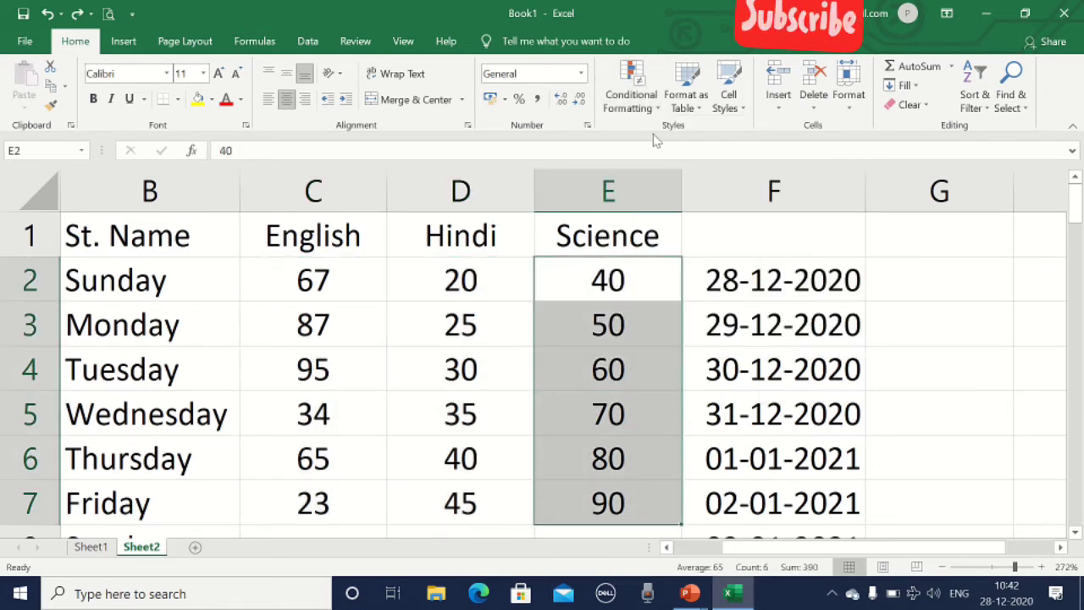
click(646, 108)
mouse_move(653, 180)
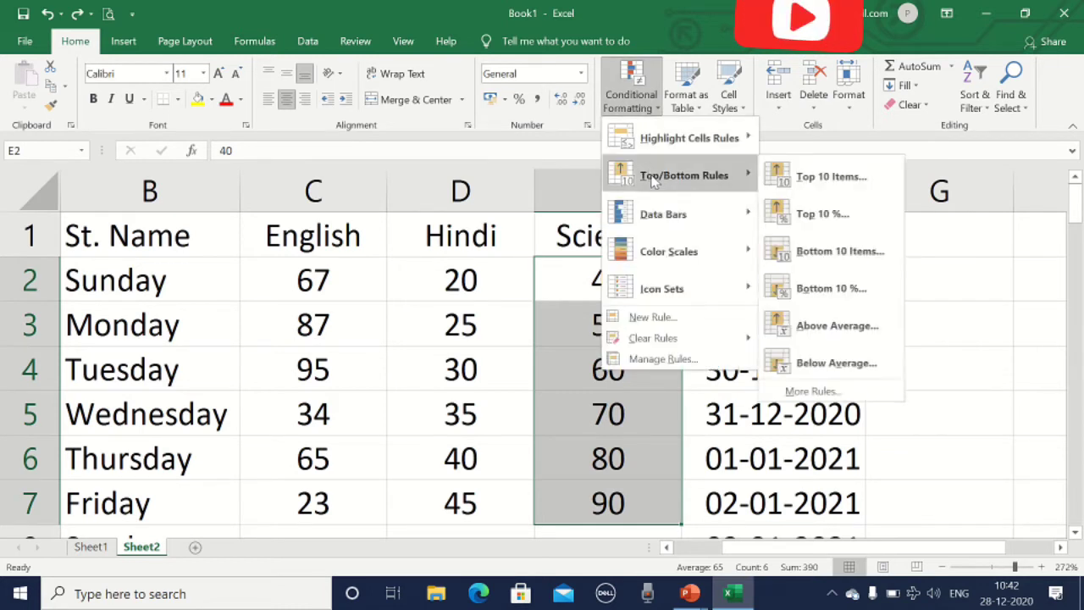
click(832, 180)
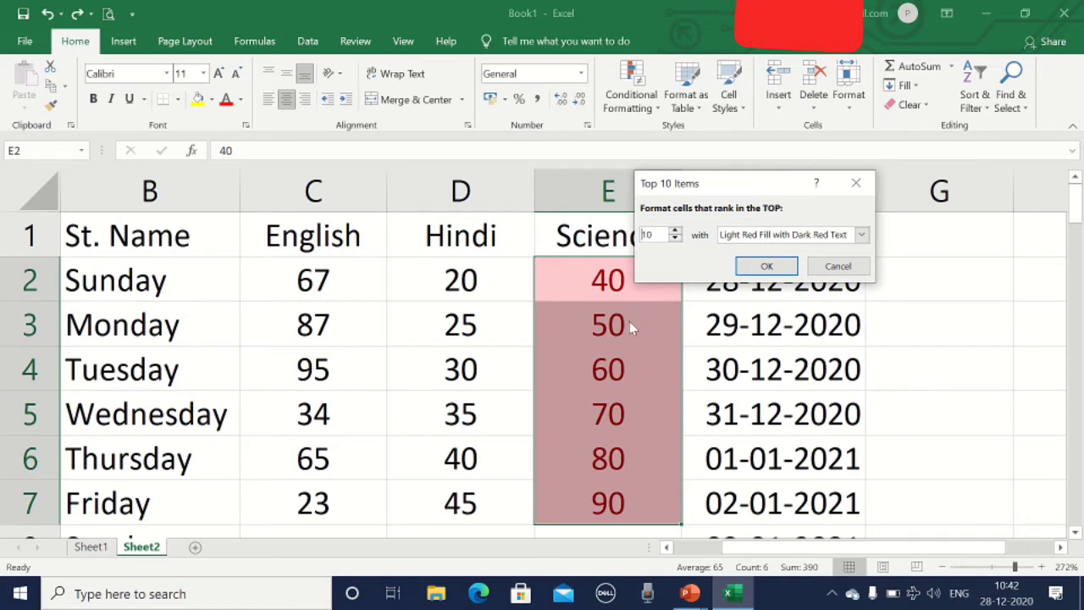
click(675, 239)
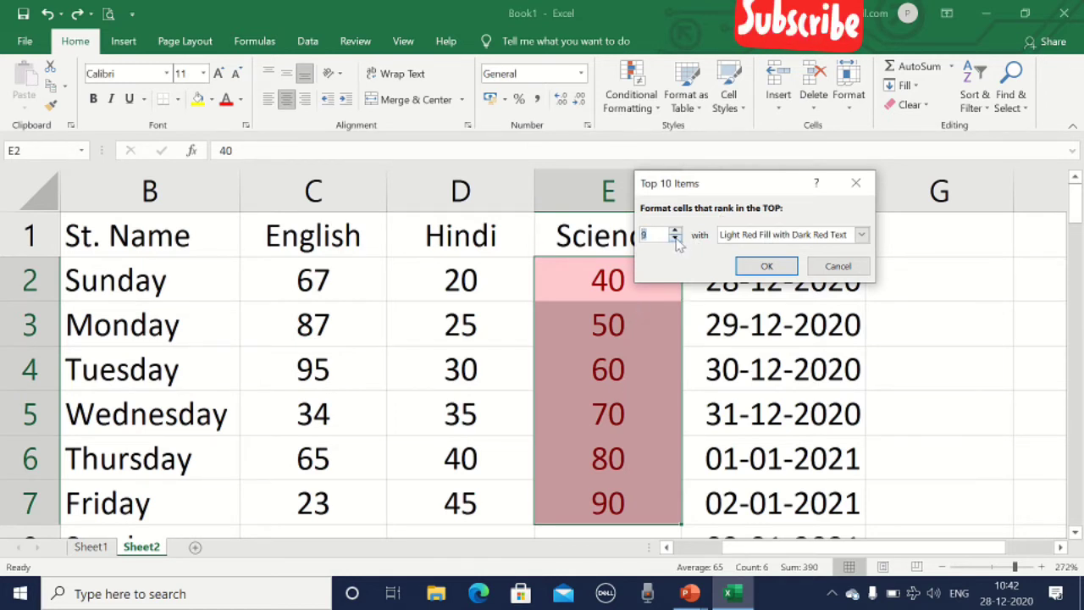
click(675, 239)
click(676, 239)
click(675, 239)
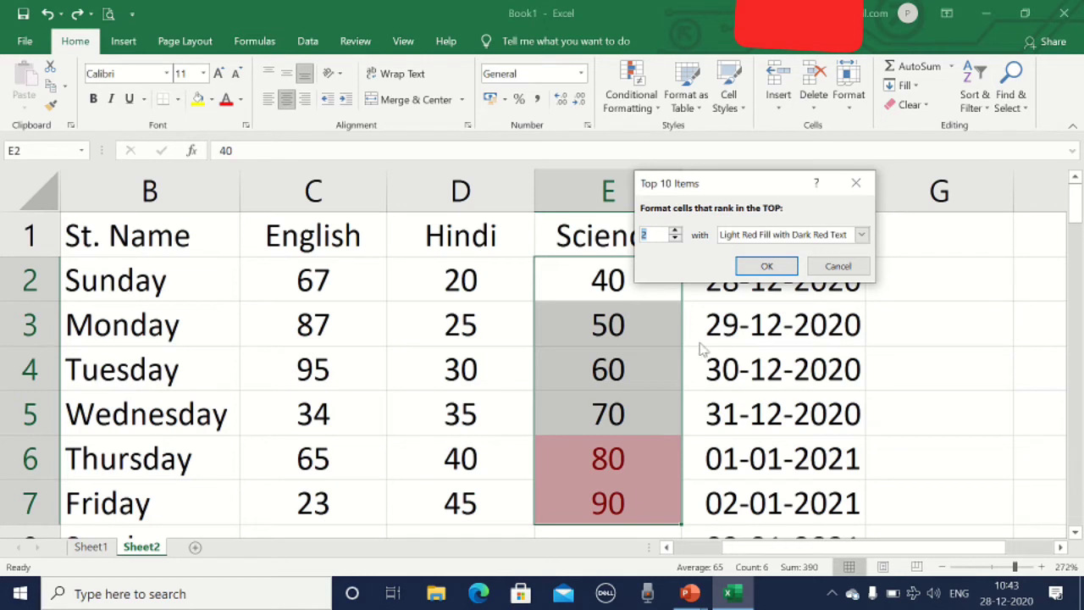
click(768, 266)
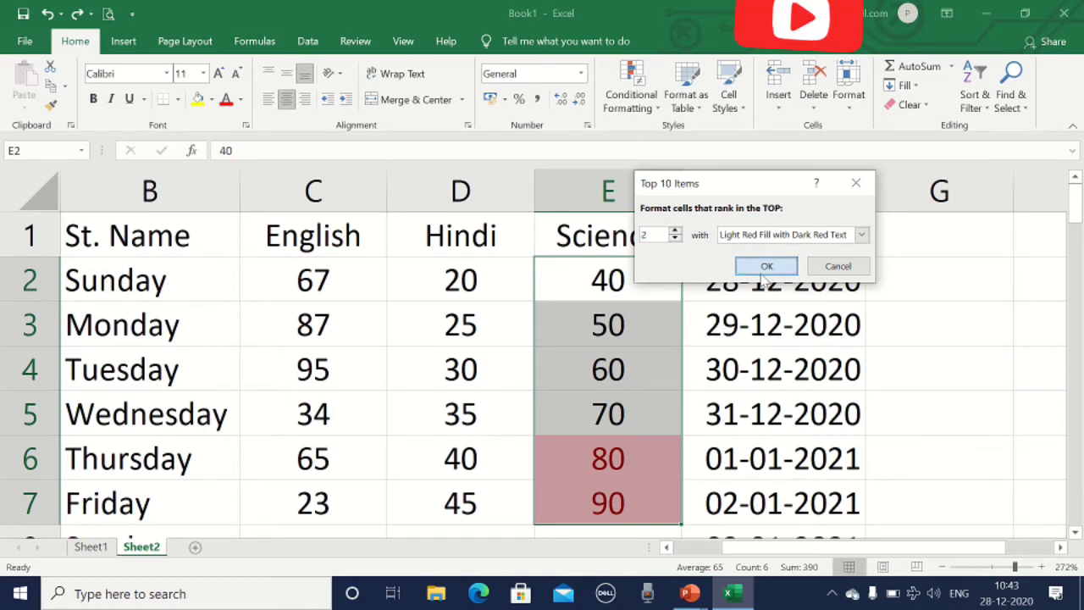
Add a rule highlighting the bottom 1 Science mark in E2:E7 with Light Red Fill with Dark Red Text
click(636, 98)
mouse_move(674, 179)
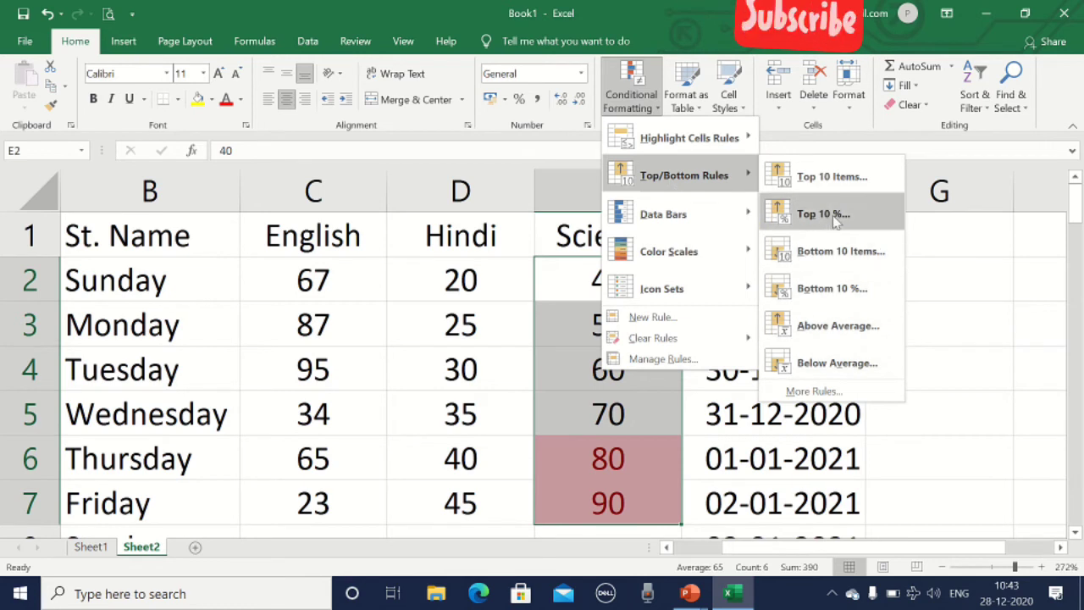
click(818, 263)
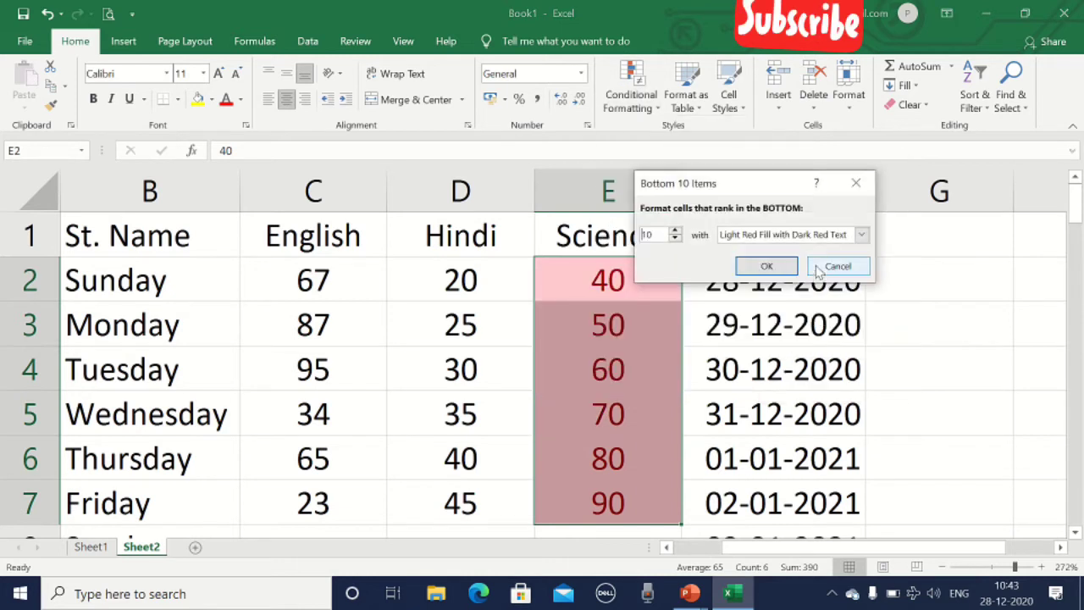
click(675, 239)
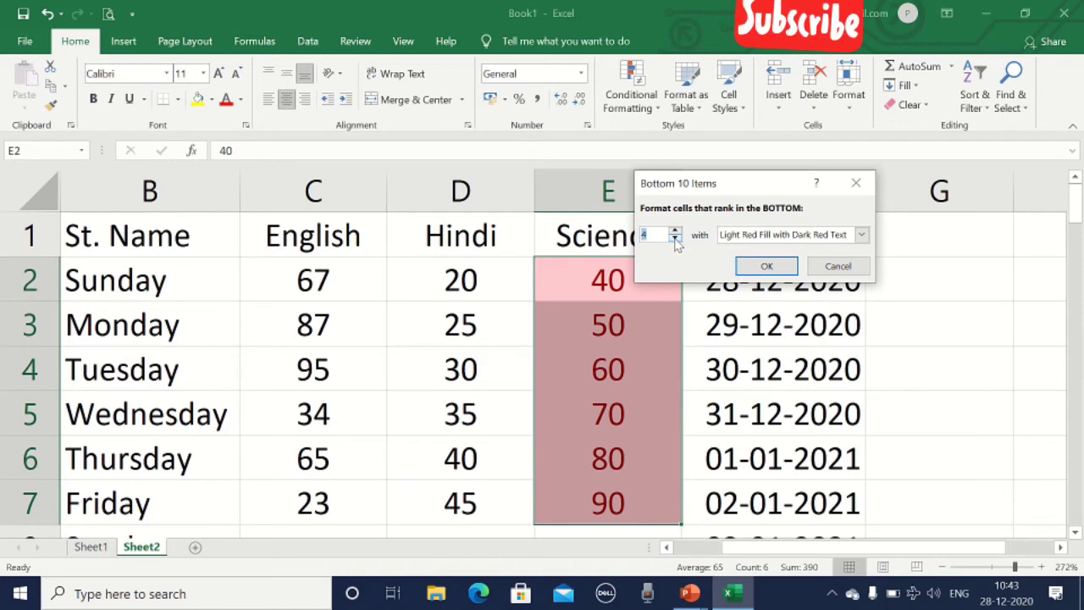
click(676, 239)
click(675, 239)
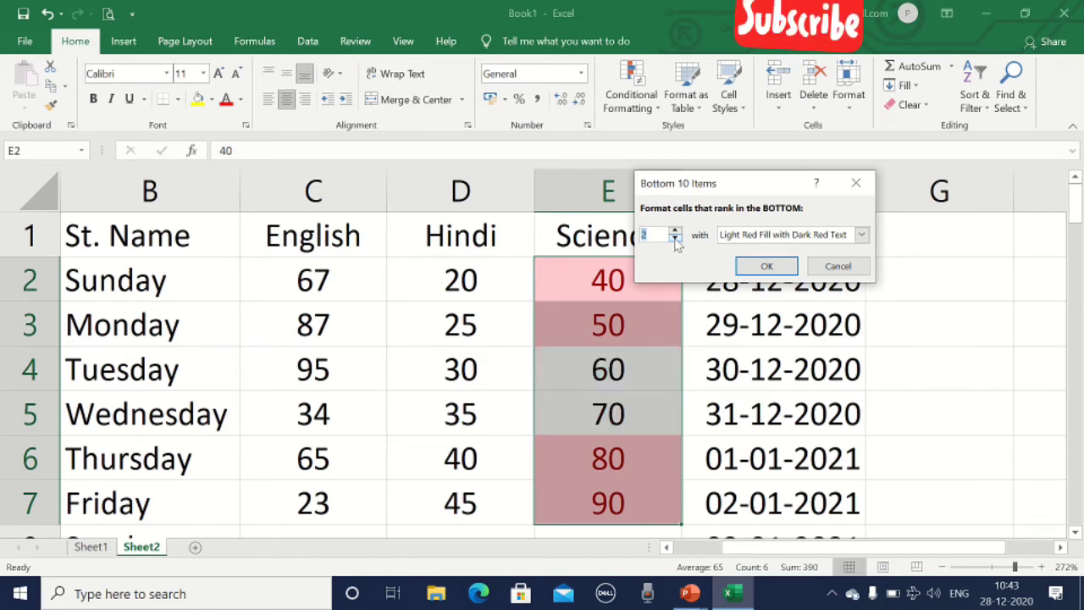
click(675, 239)
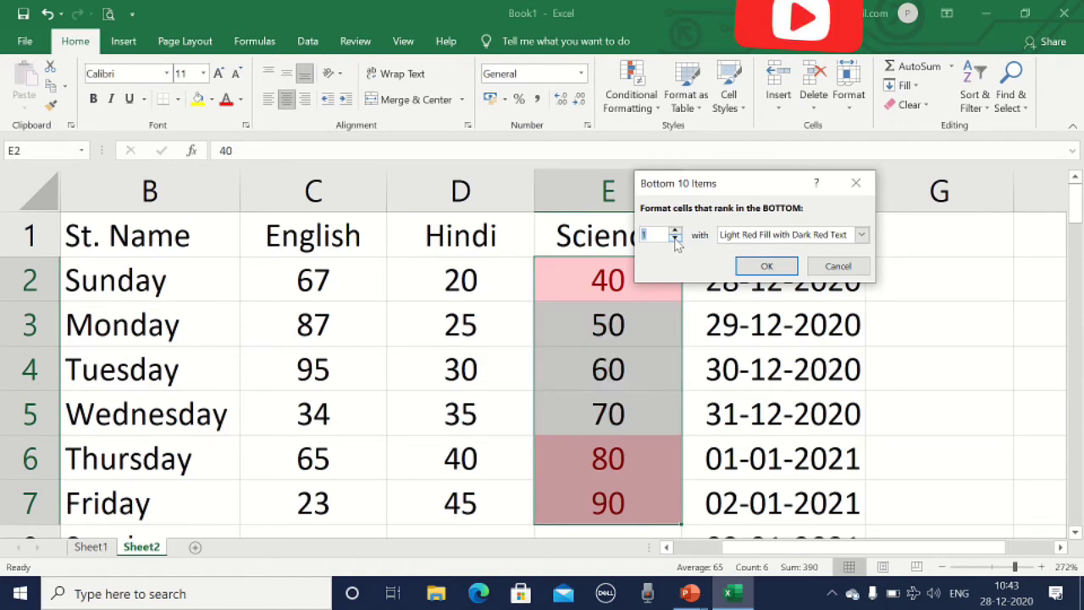
click(771, 267)
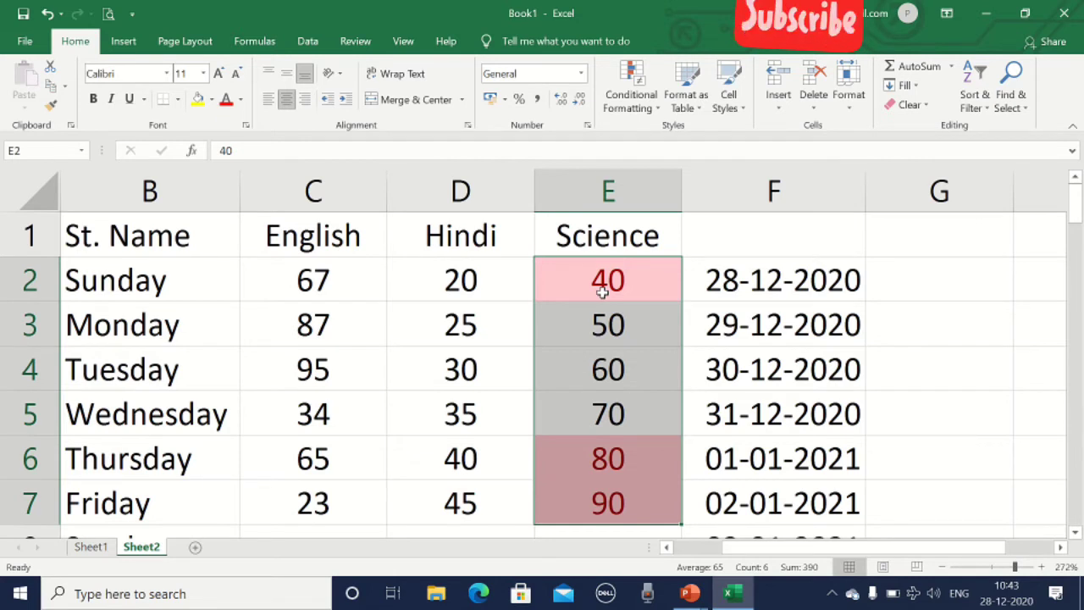
Undo the top 2 and bottom 1 highlighting rules on the Science marks in E2:E7
click(631, 94)
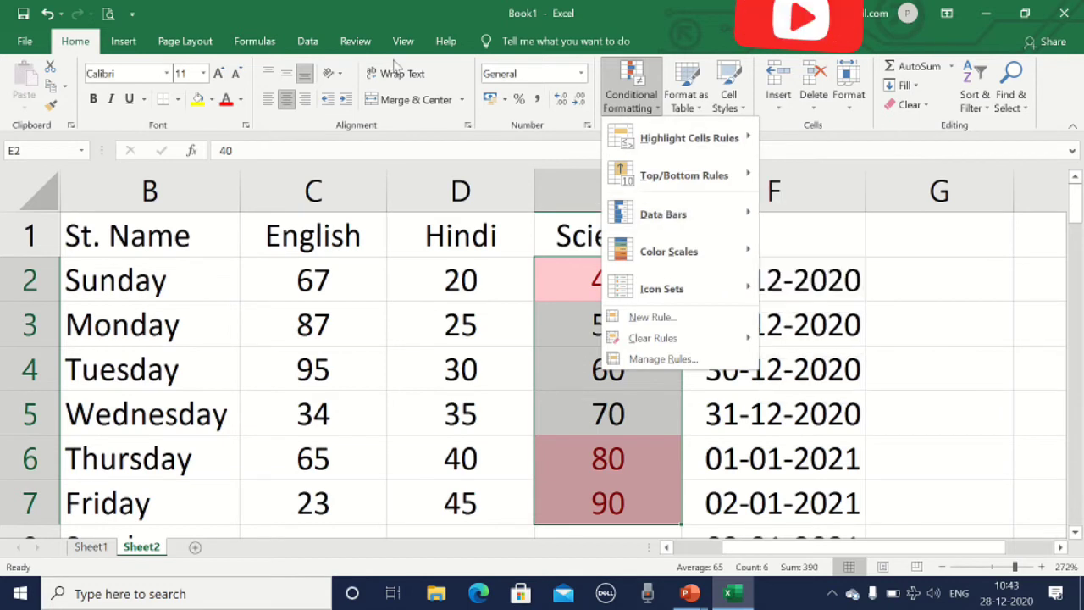
click(252, 252)
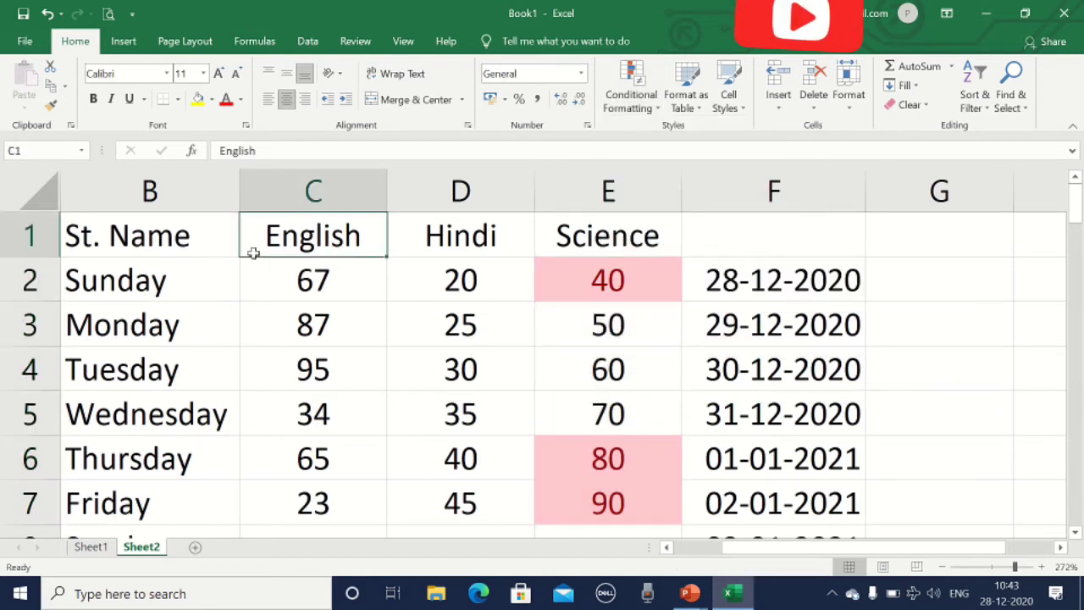
key(ctrl+c)
key(ctrl+z)
key(ctrl+z)
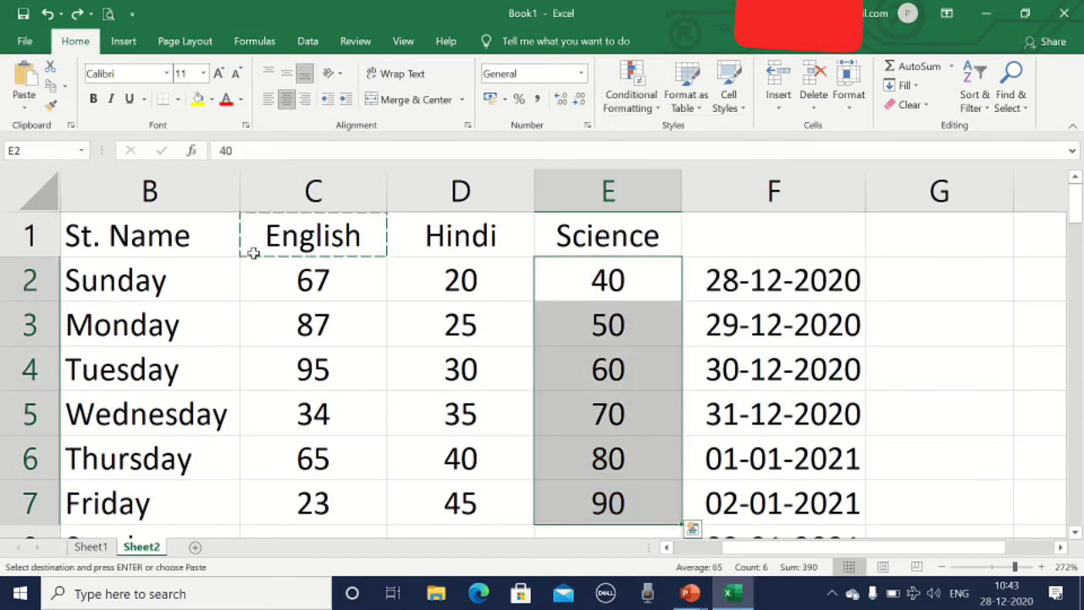
click(224, 256)
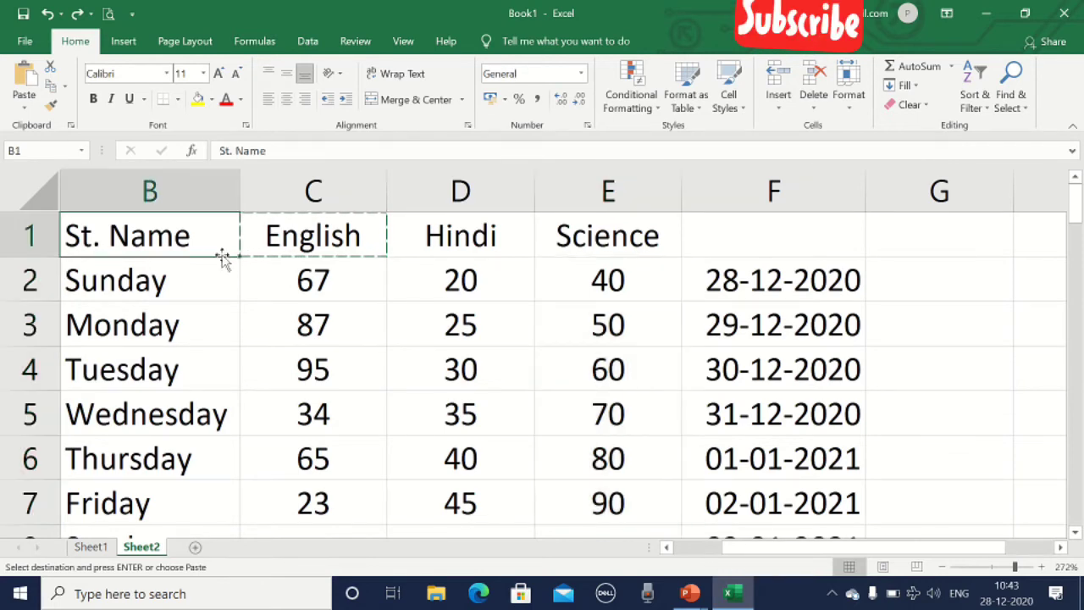
double_click(347, 324)
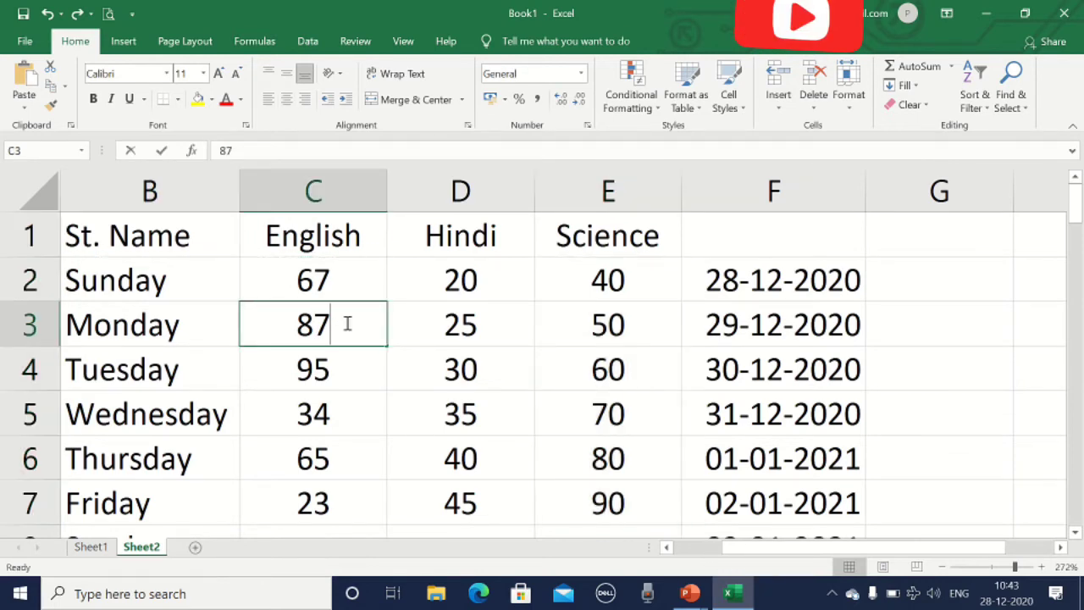
click(316, 280)
scroll(309, 296, down, 1)
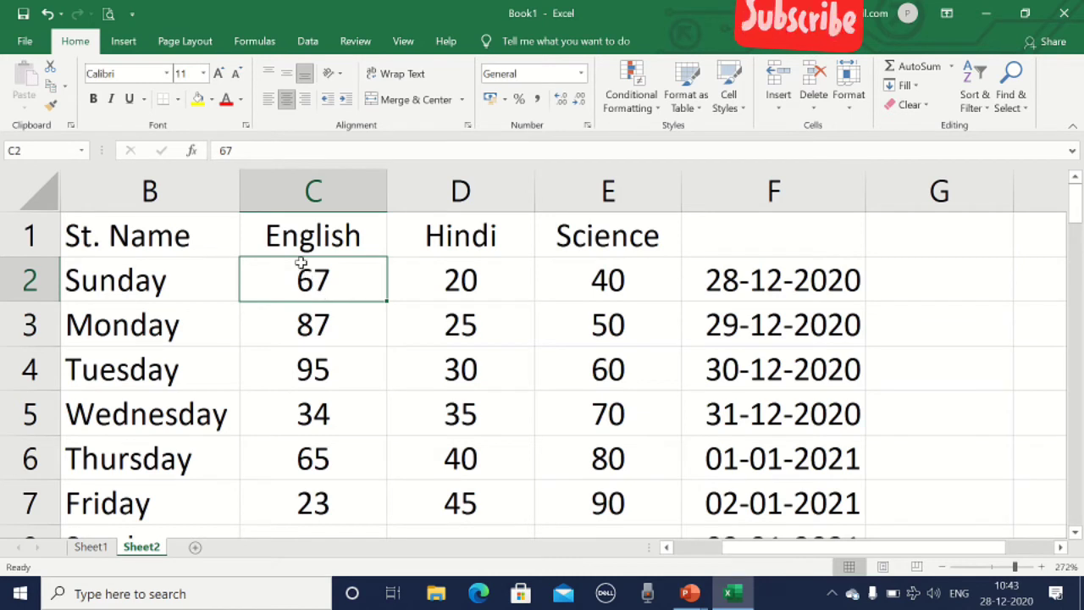
Apply magenta gradient-fill data bars to the marks in C2:E7, and undo them
drag(273, 284, 639, 483)
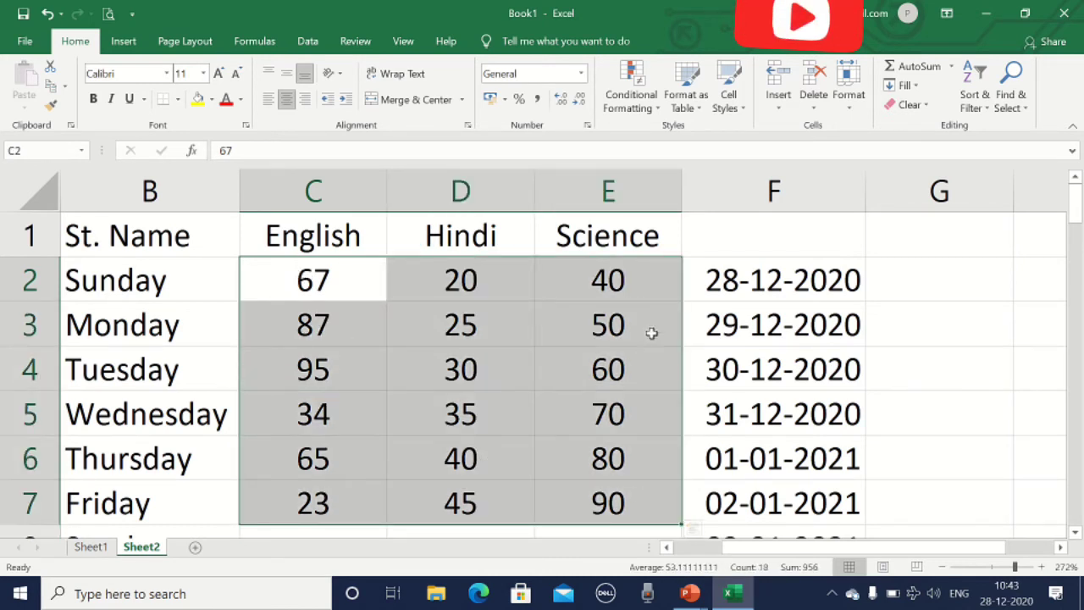
click(628, 95)
mouse_move(654, 224)
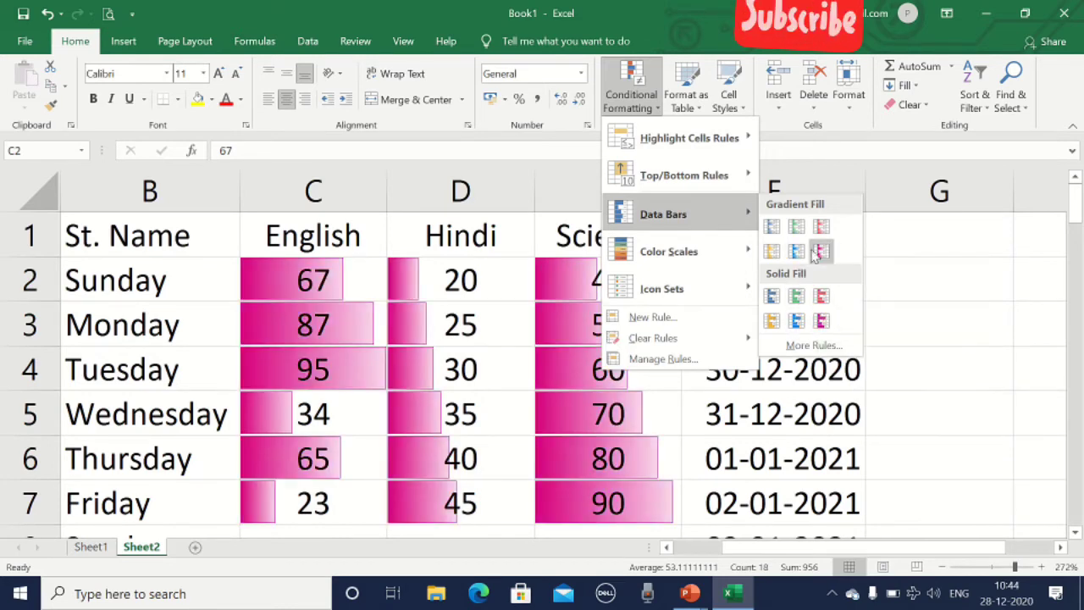
click(818, 252)
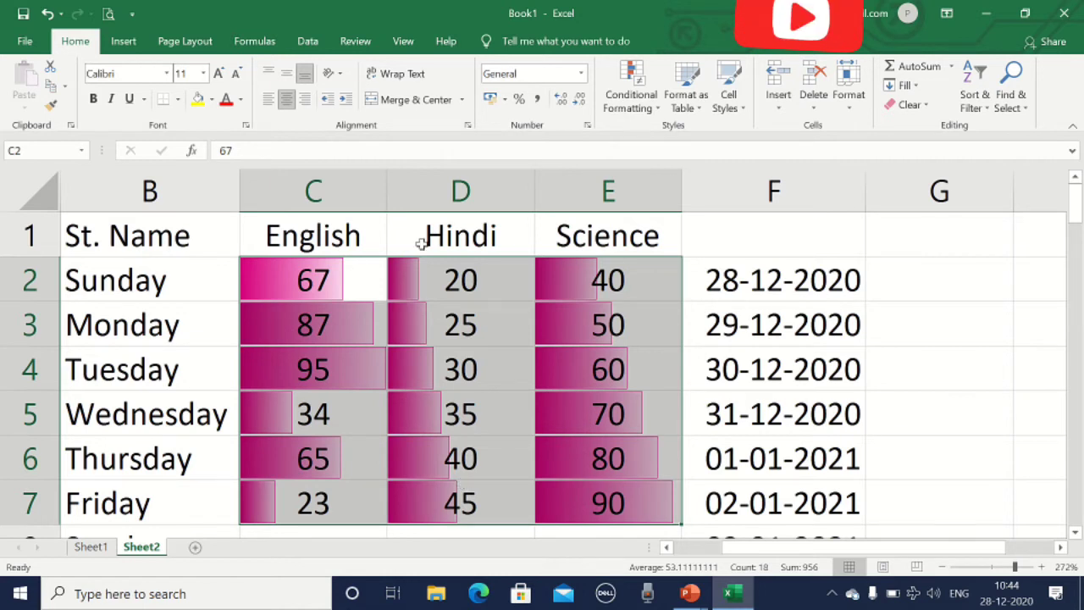
click(632, 105)
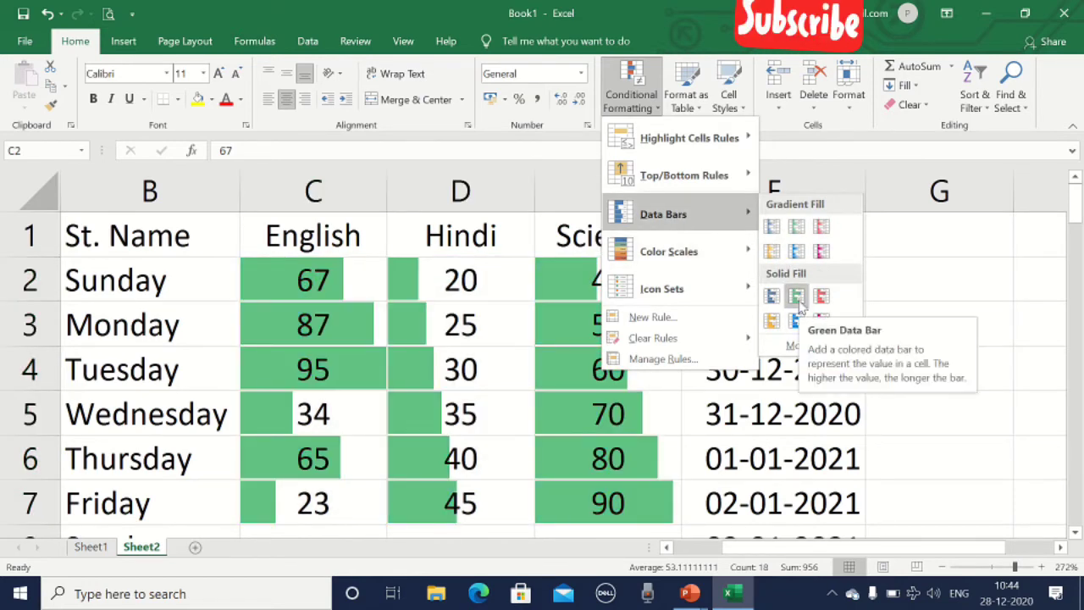
mouse_move(722, 252)
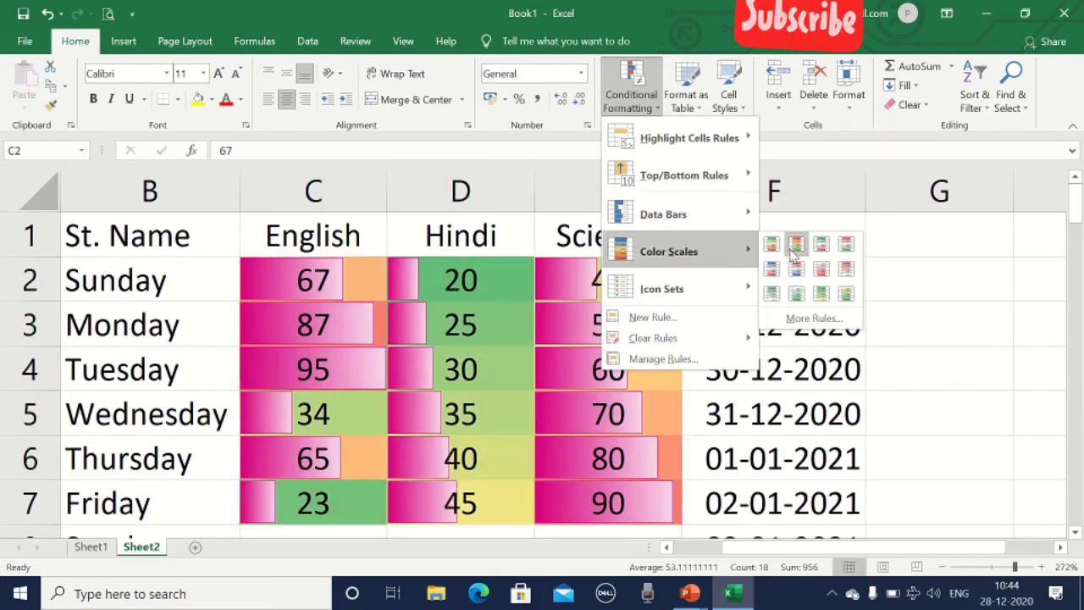
click(458, 388)
key(ctrl+z)
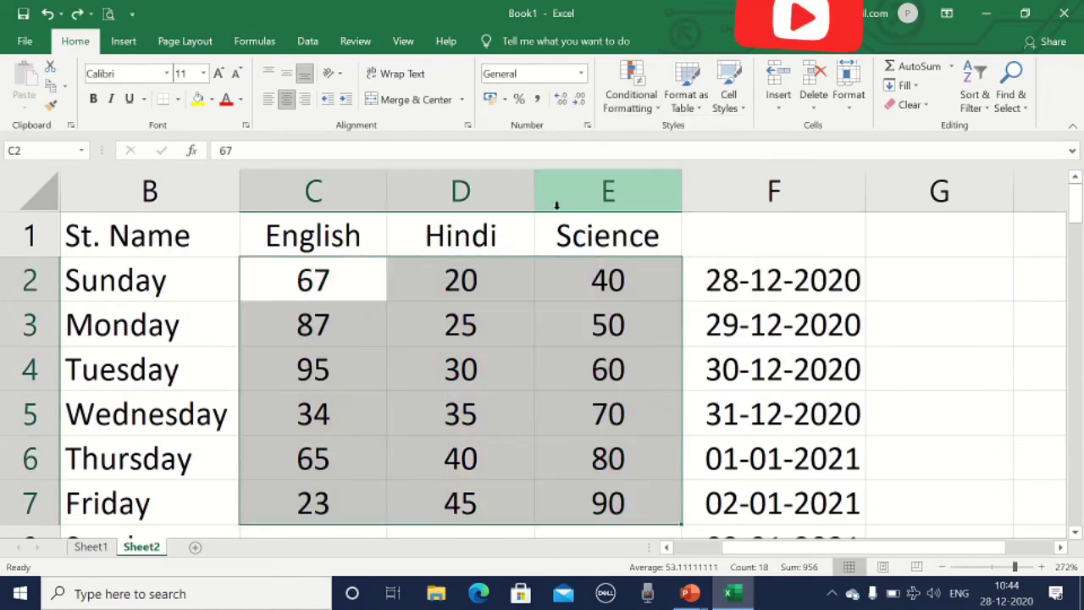
Apply the 3 Arrows (Colored) icon set to the marks in C2:E7, and undo it
click(637, 96)
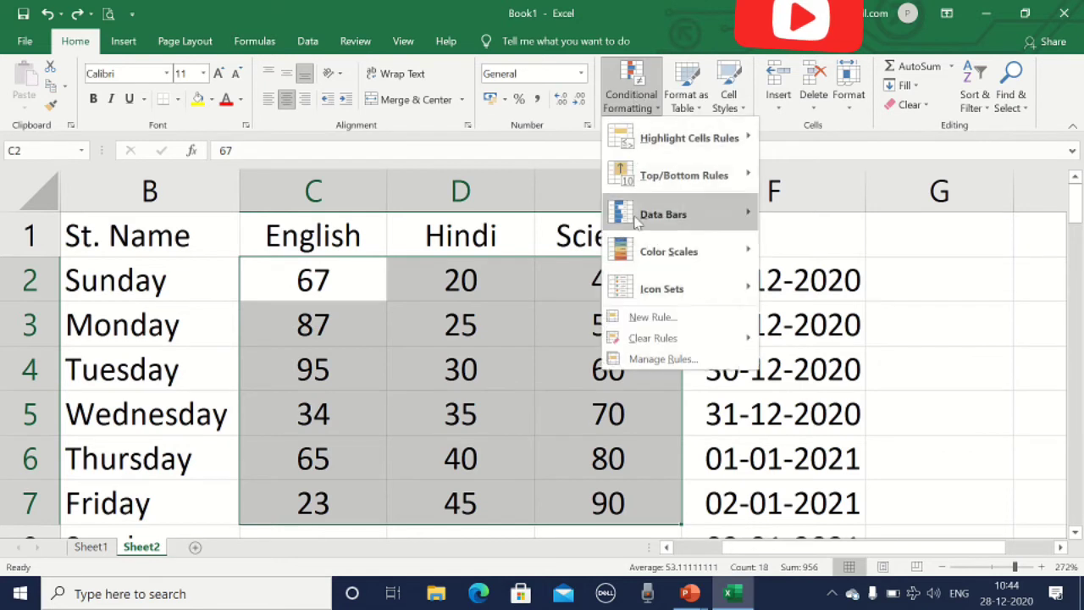
mouse_move(678, 252)
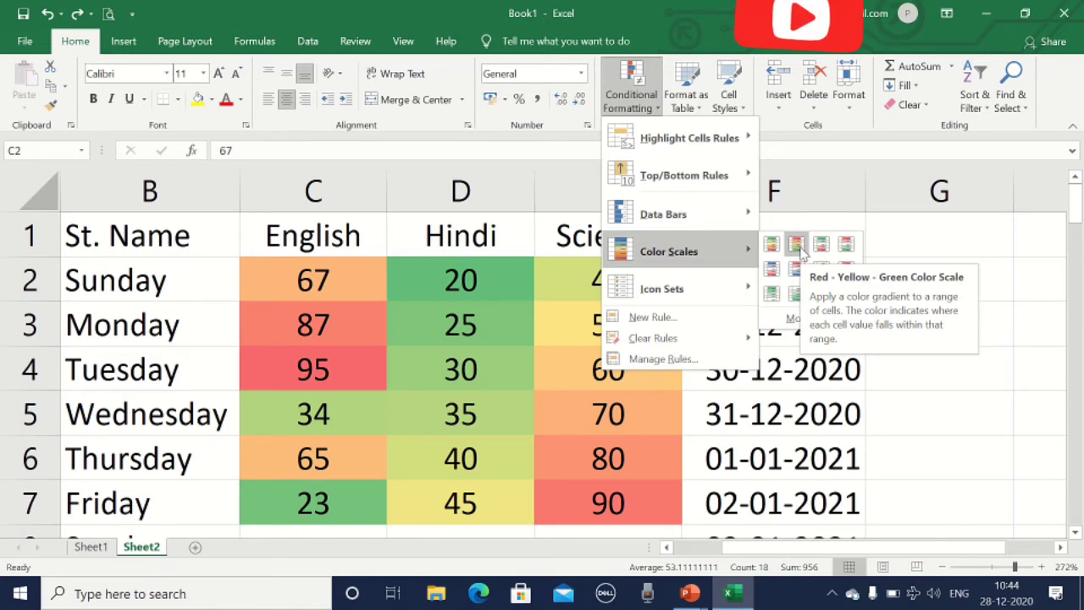
mouse_move(666, 291)
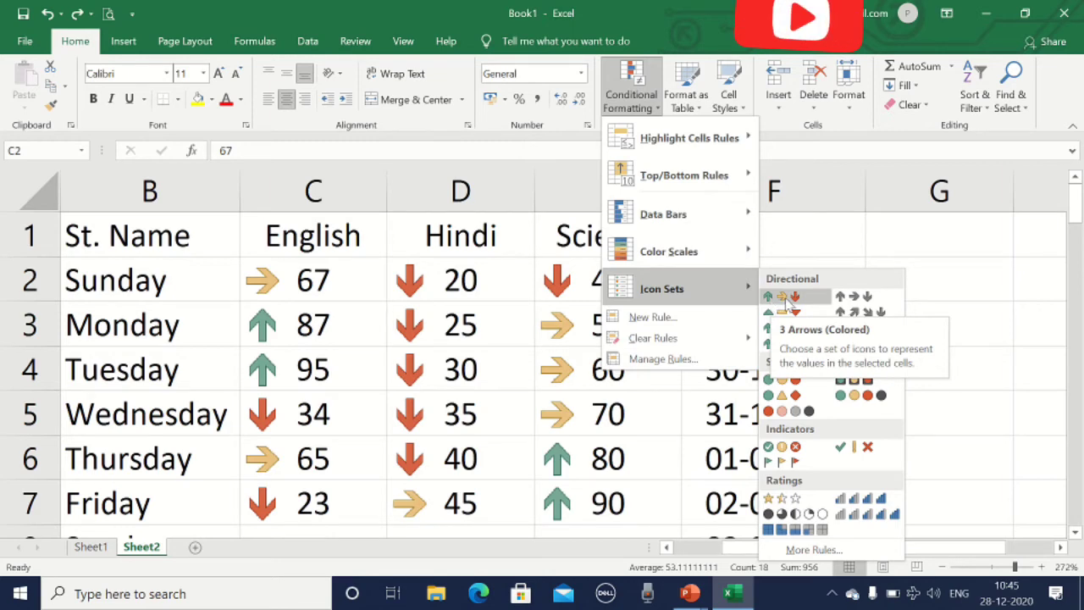
click(771, 300)
click(614, 503)
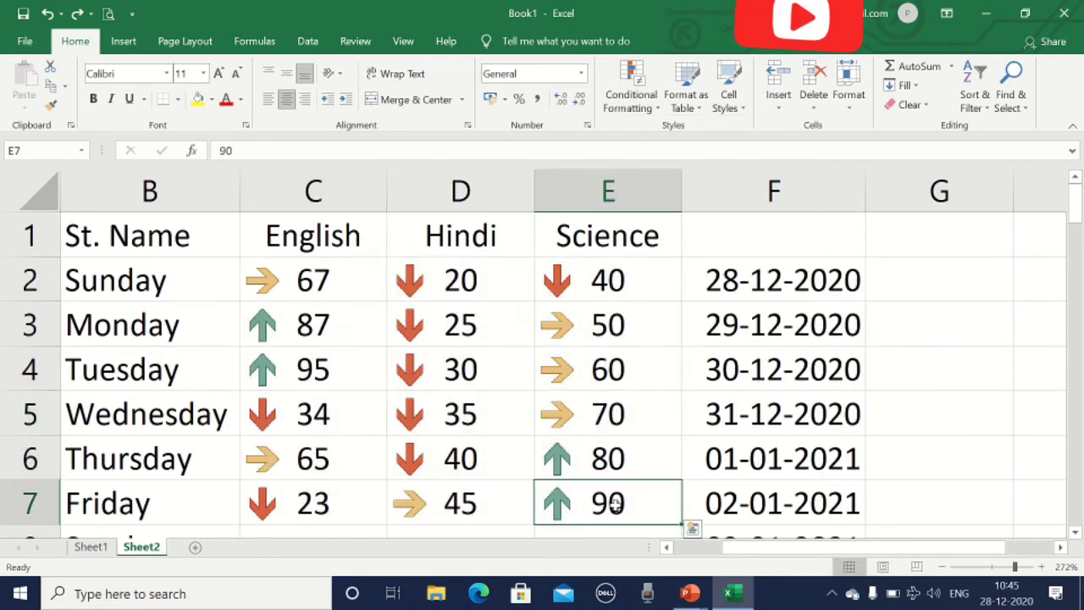
click(603, 449)
drag(607, 412, 616, 326)
click(616, 325)
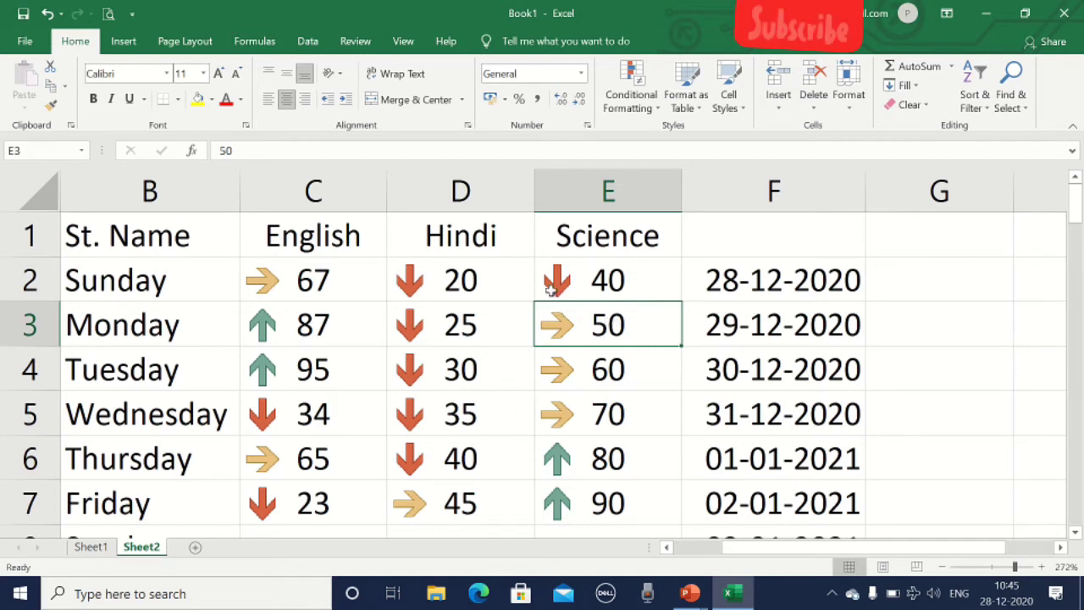
key(ctrl+z)
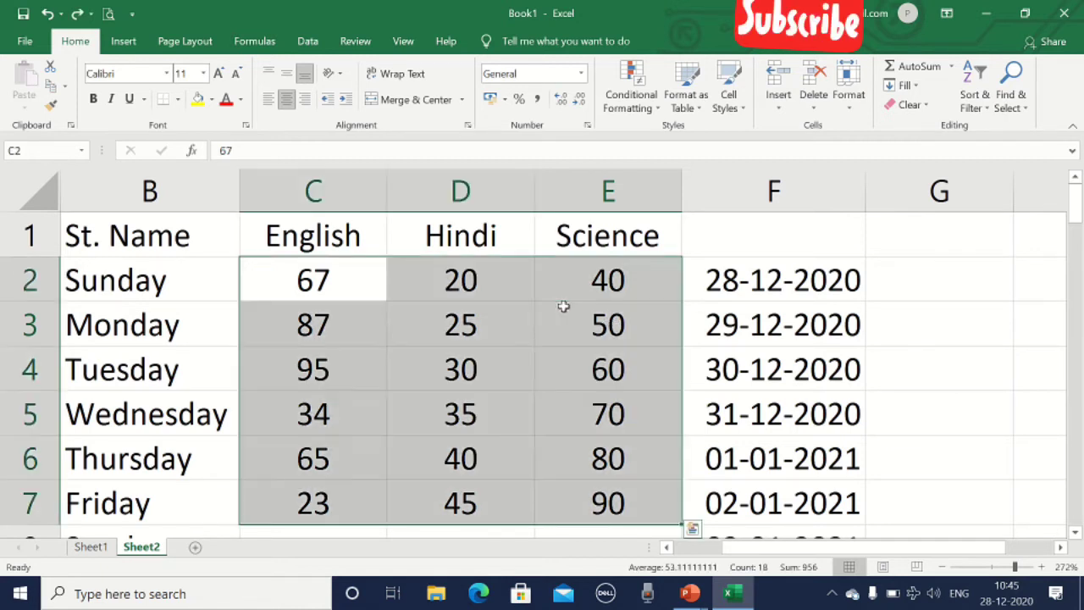
click(631, 85)
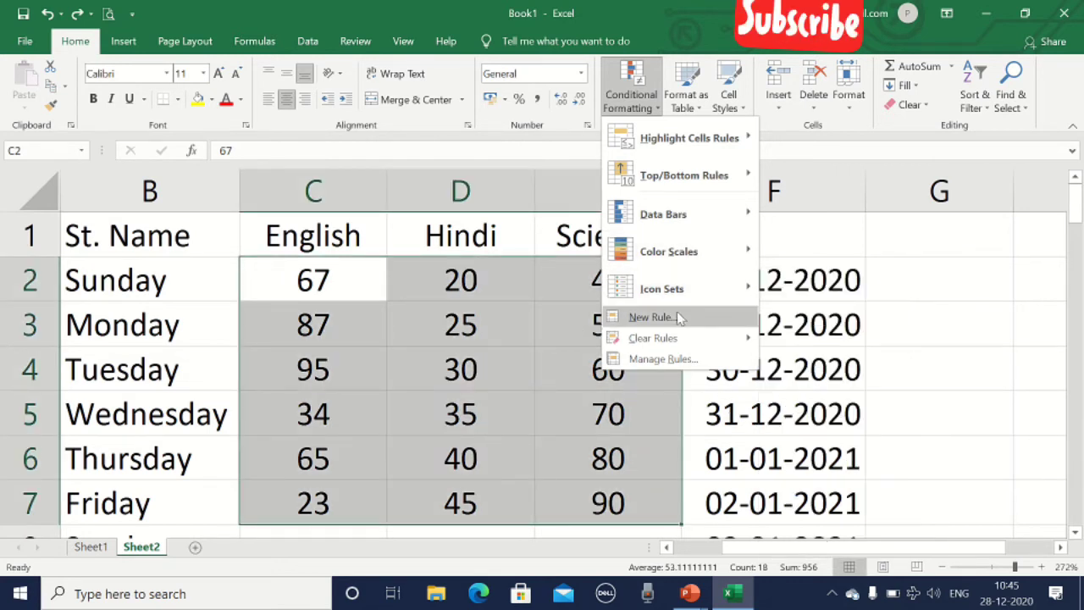
mouse_move(680, 340)
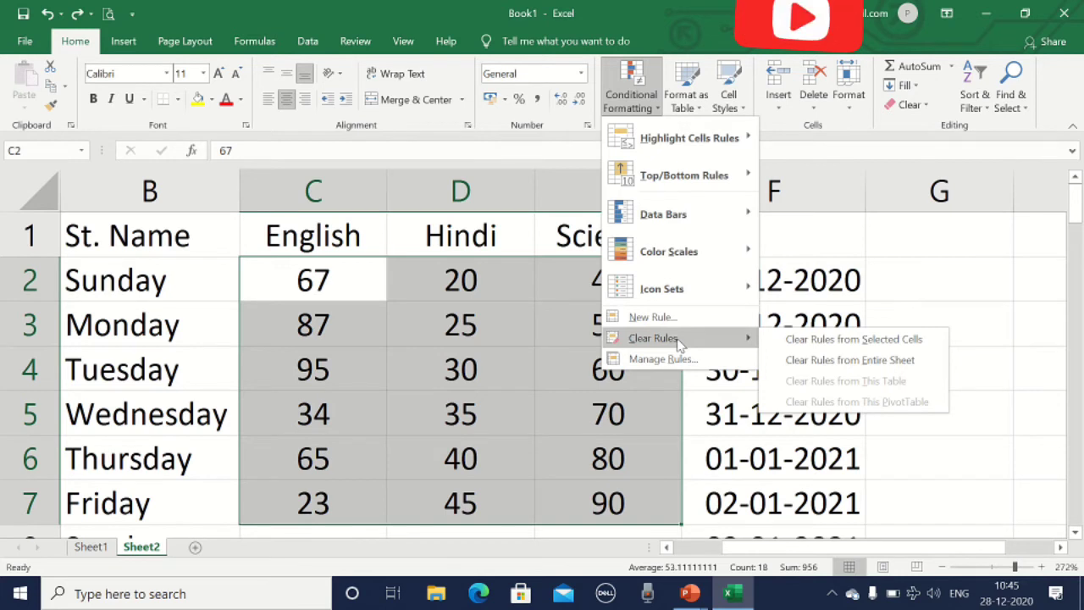
click(600, 367)
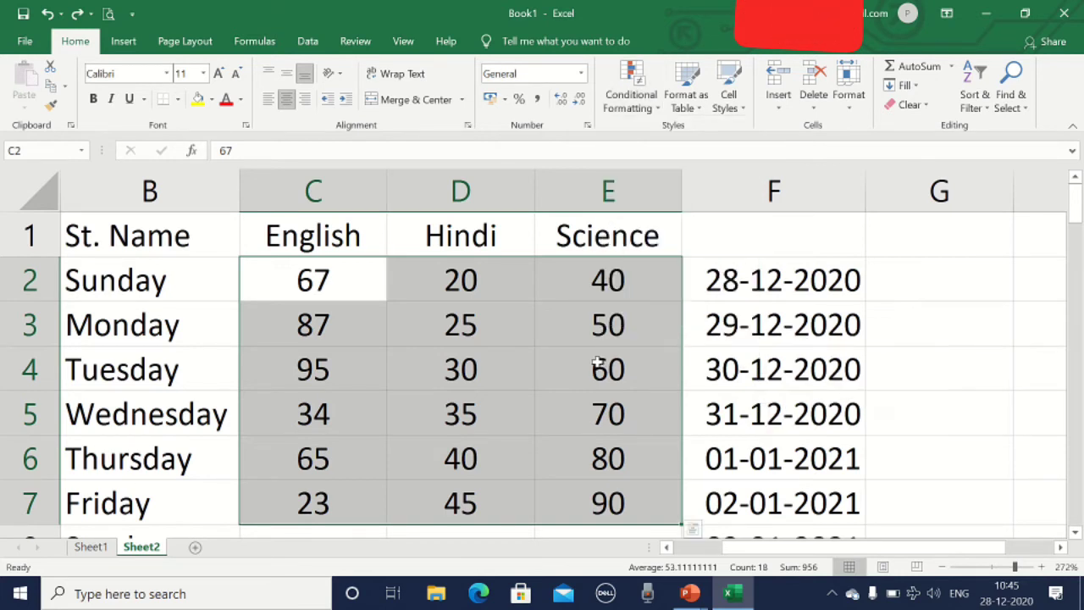
click(697, 110)
click(461, 407)
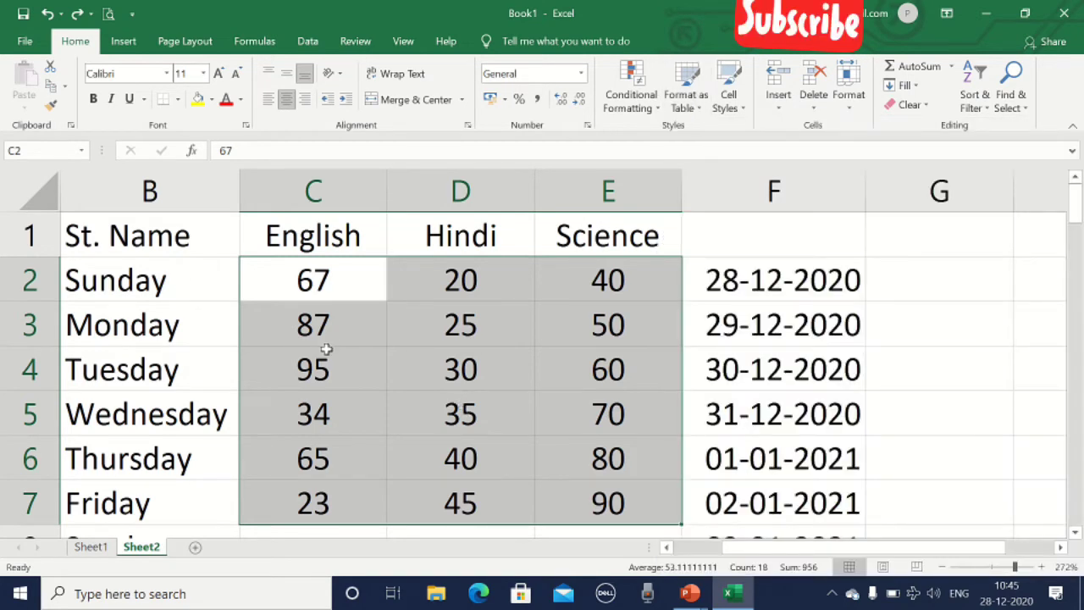
Format the range A1:E7 as a table using the light blue banded style from the Medium group
drag(773, 550, 724, 550)
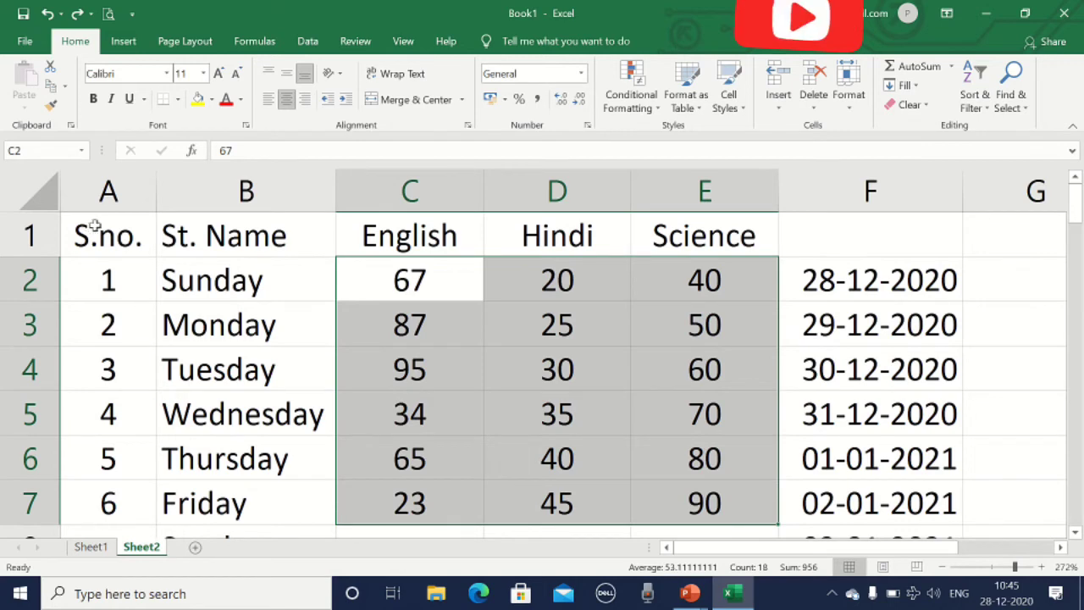
drag(91, 230, 710, 506)
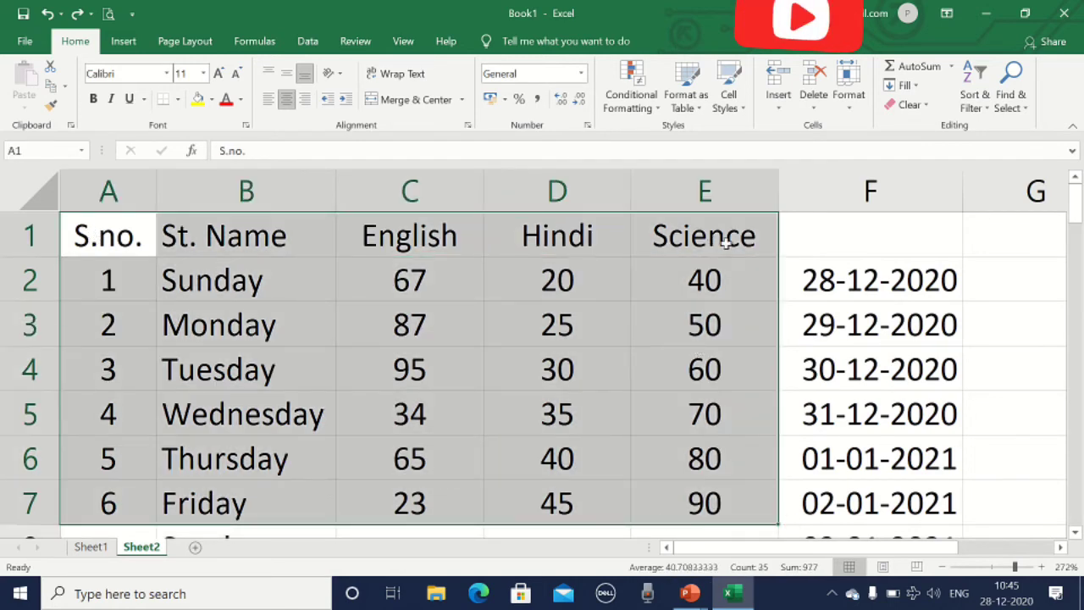
click(685, 95)
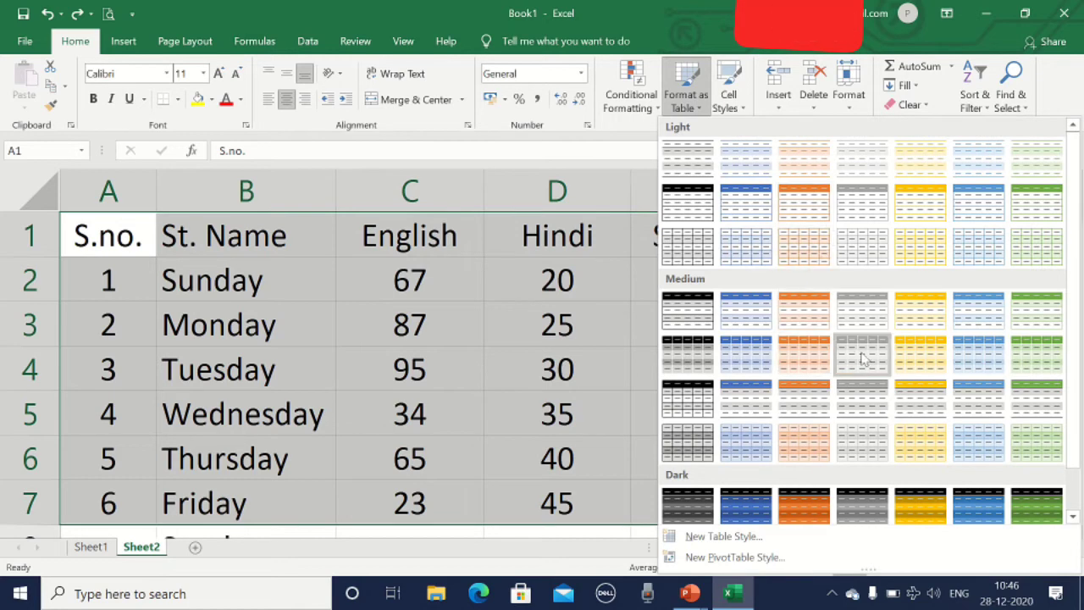
click(983, 355)
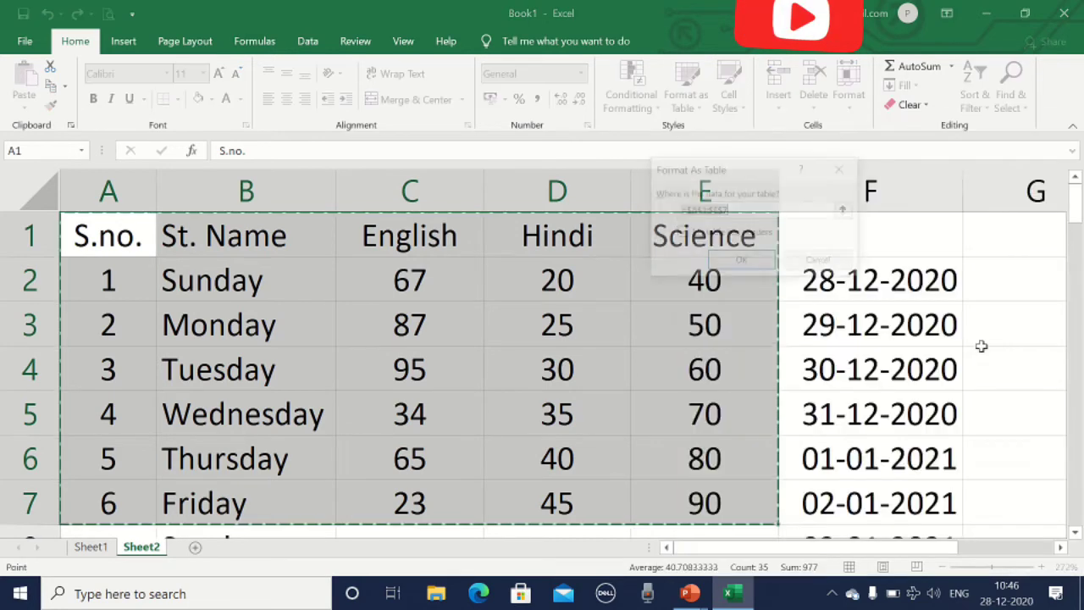
click(742, 263)
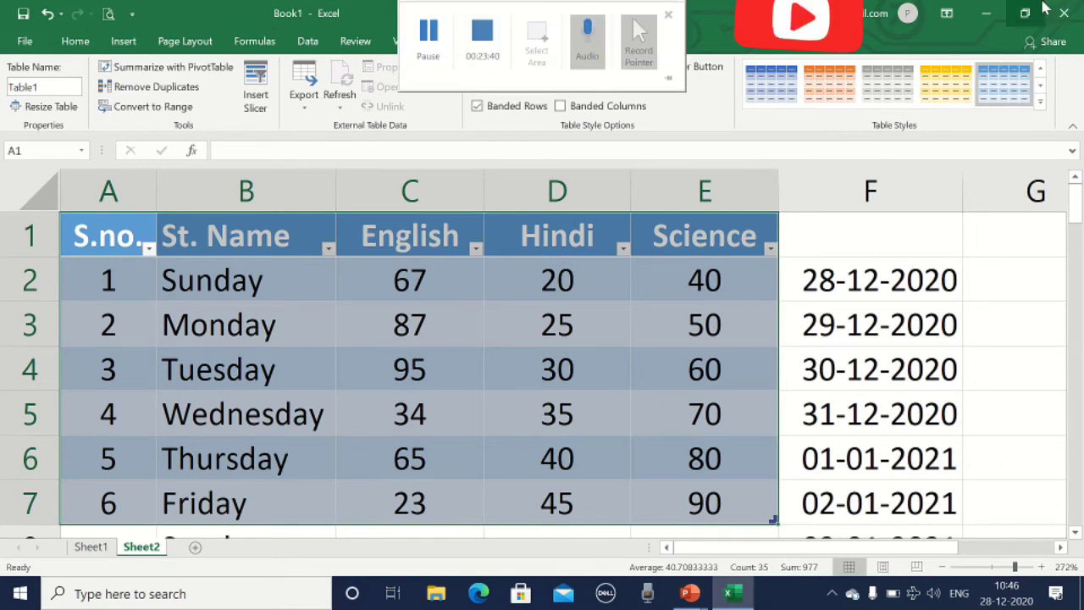
click(1041, 102)
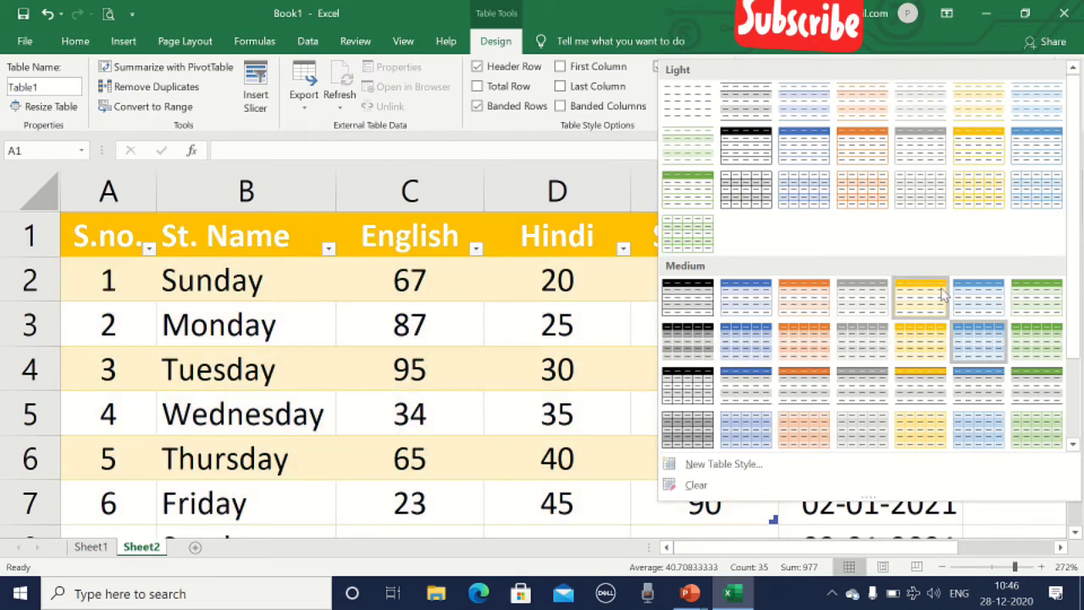
key(Escape)
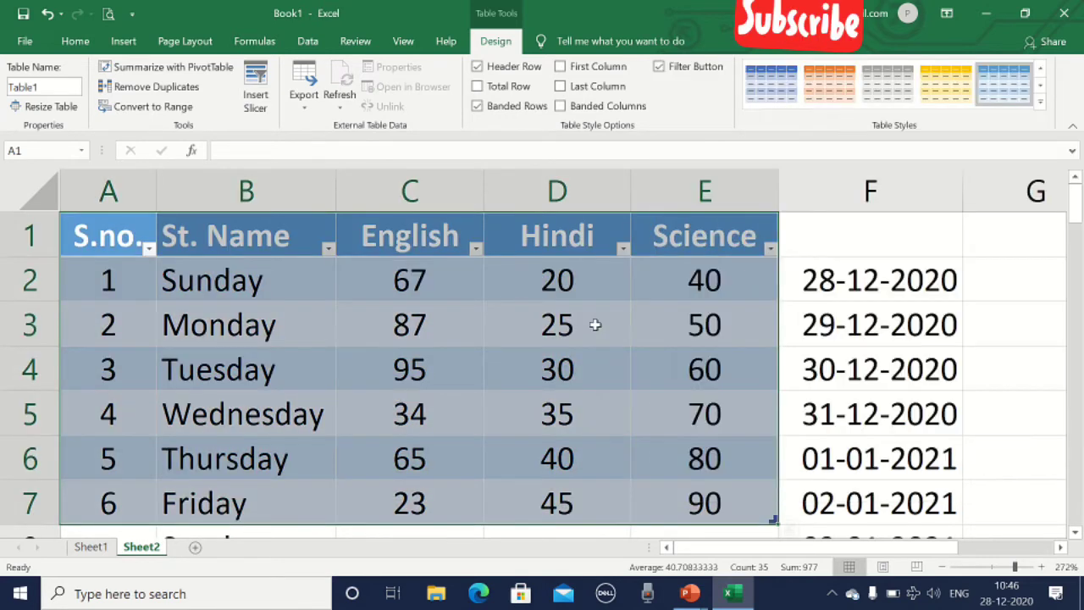
Apply the Retrospect theme to the workbook, and undo the theme and the table formatting of A1:E7
click(121, 42)
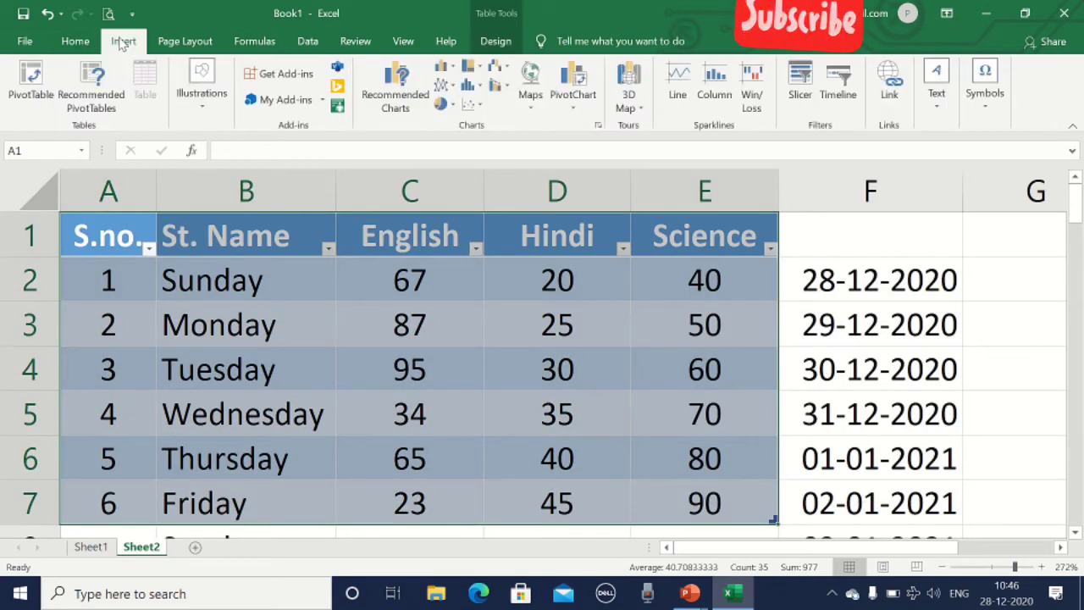
click(185, 44)
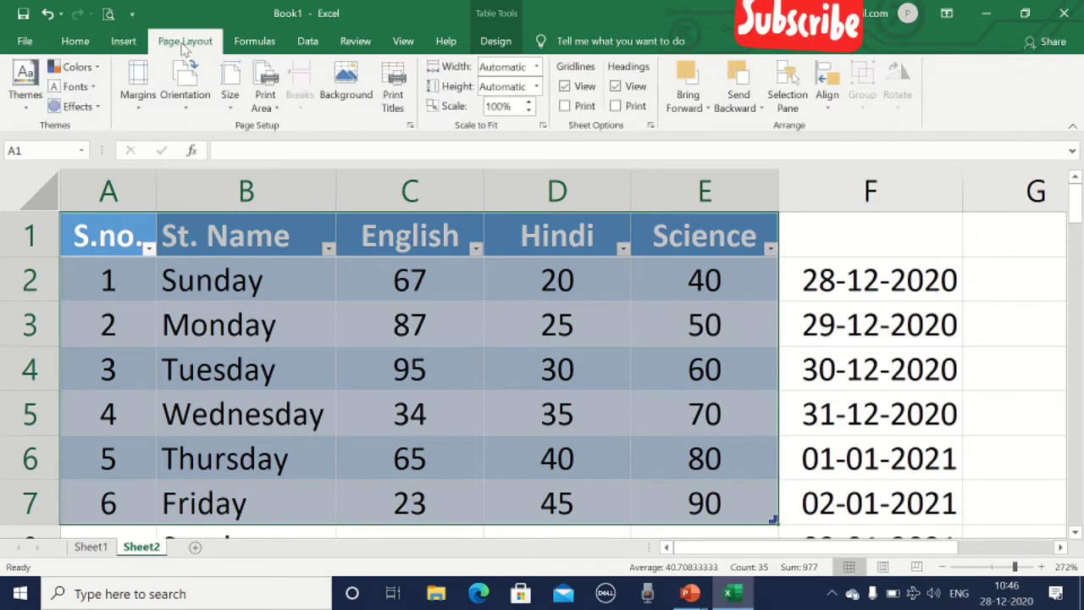
click(23, 95)
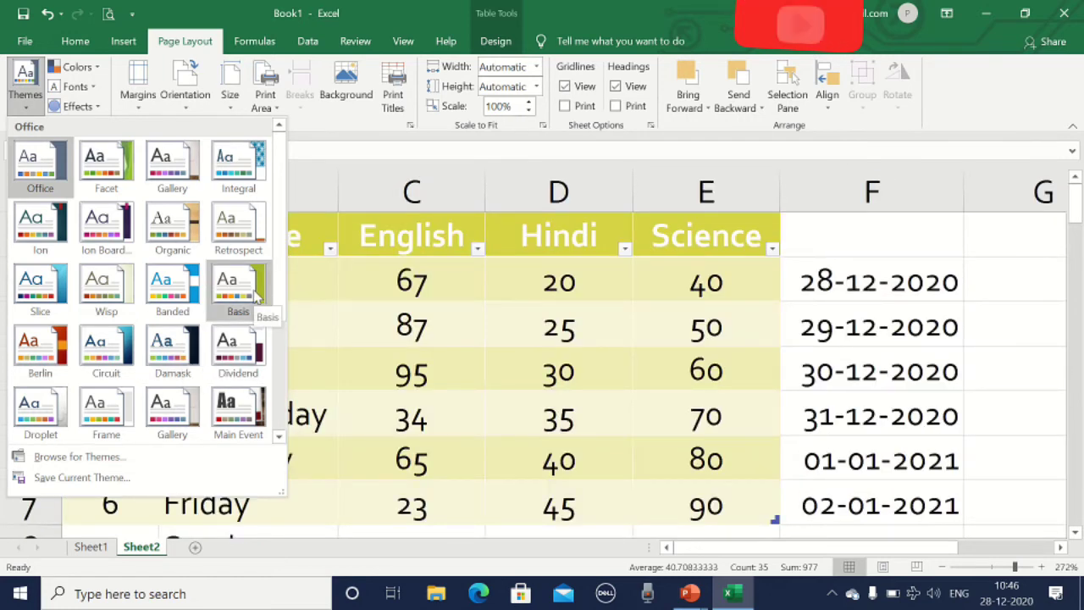
click(233, 222)
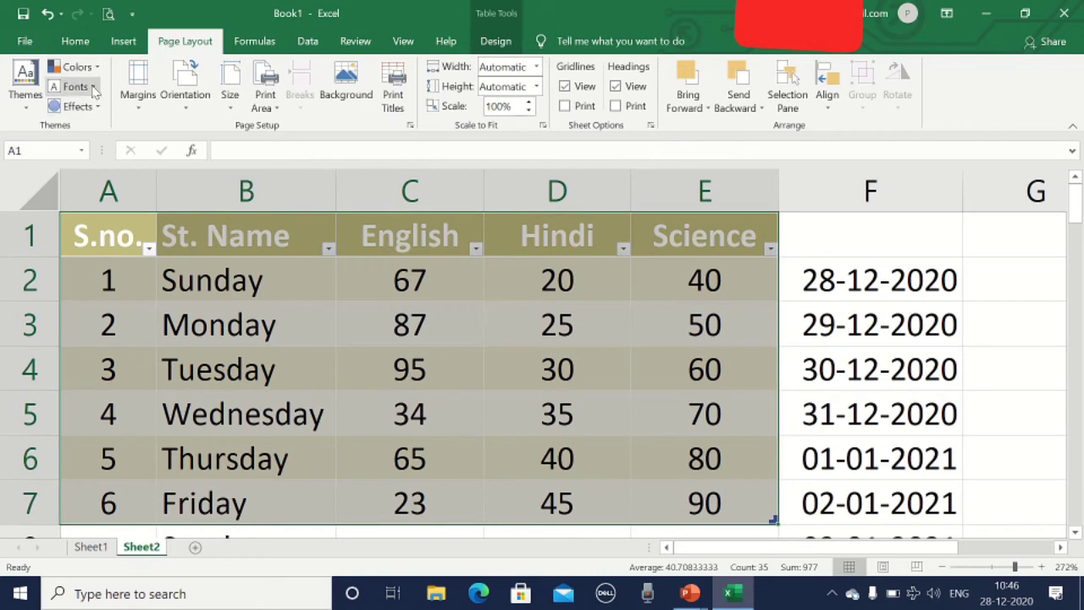
click(326, 214)
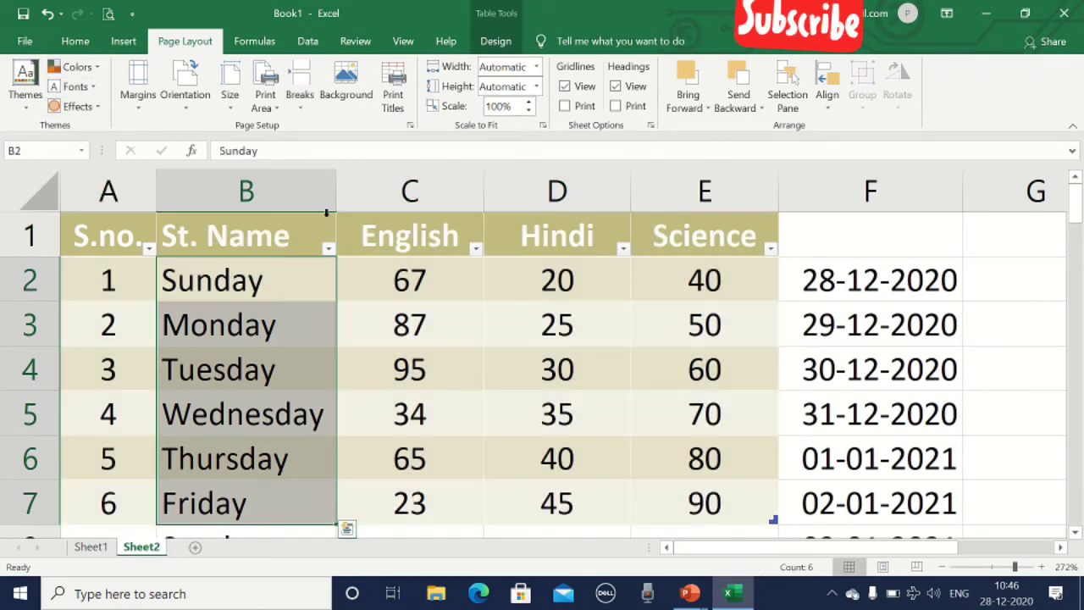
key(ctrl+z)
key(ctrl+z)
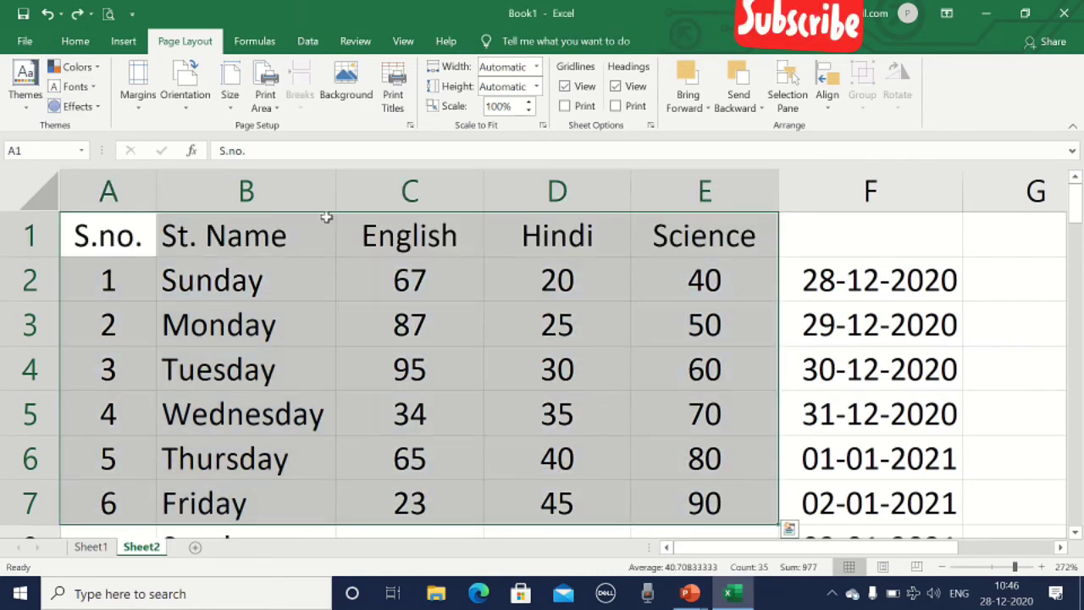
Look through the available table styles, and the cell styles offered for cell B2
click(76, 49)
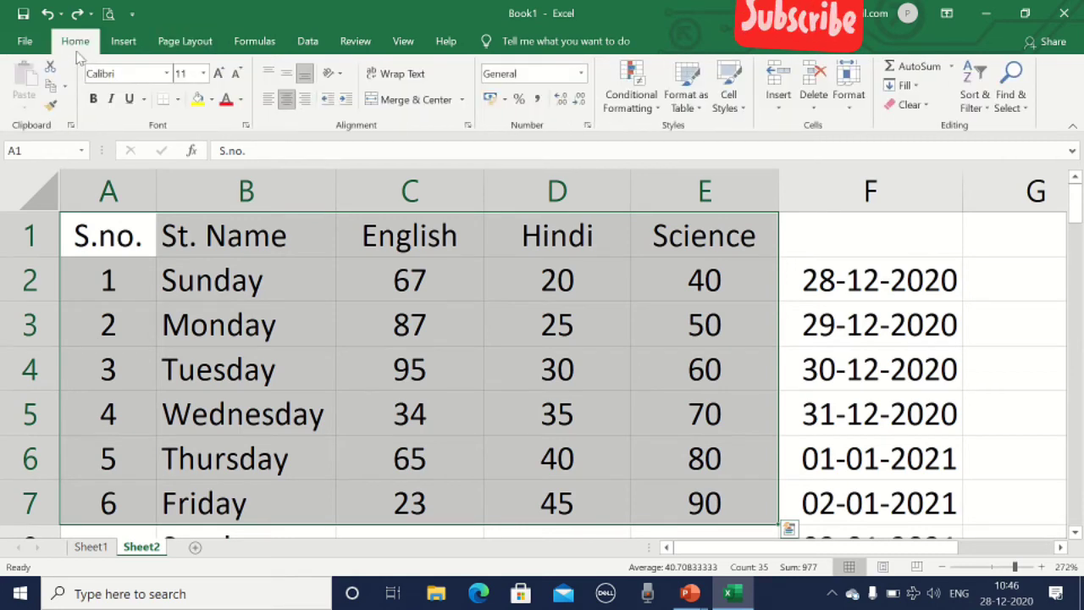
click(693, 103)
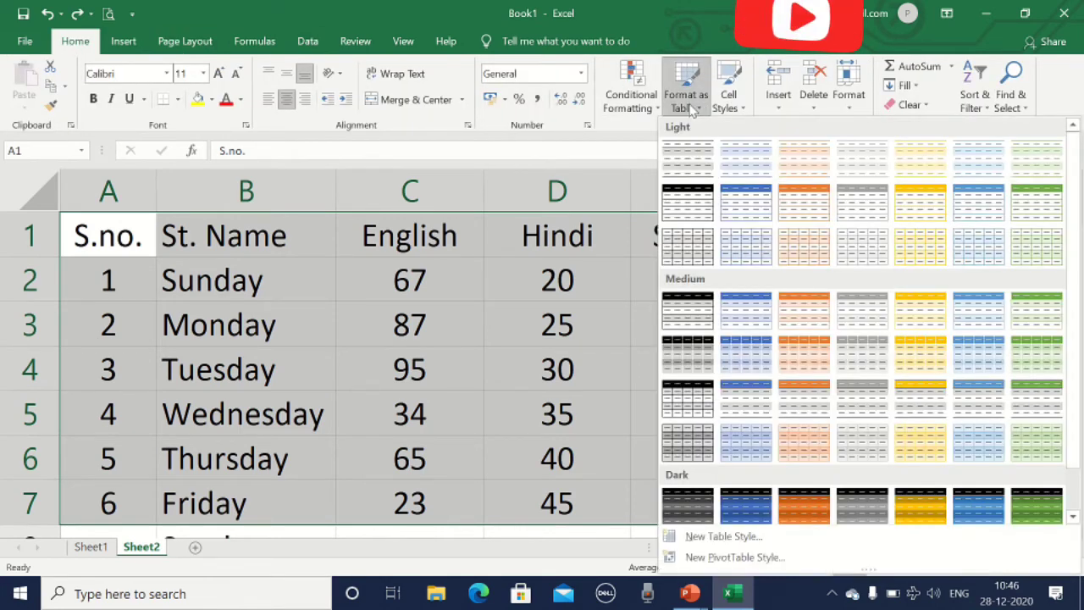
click(488, 315)
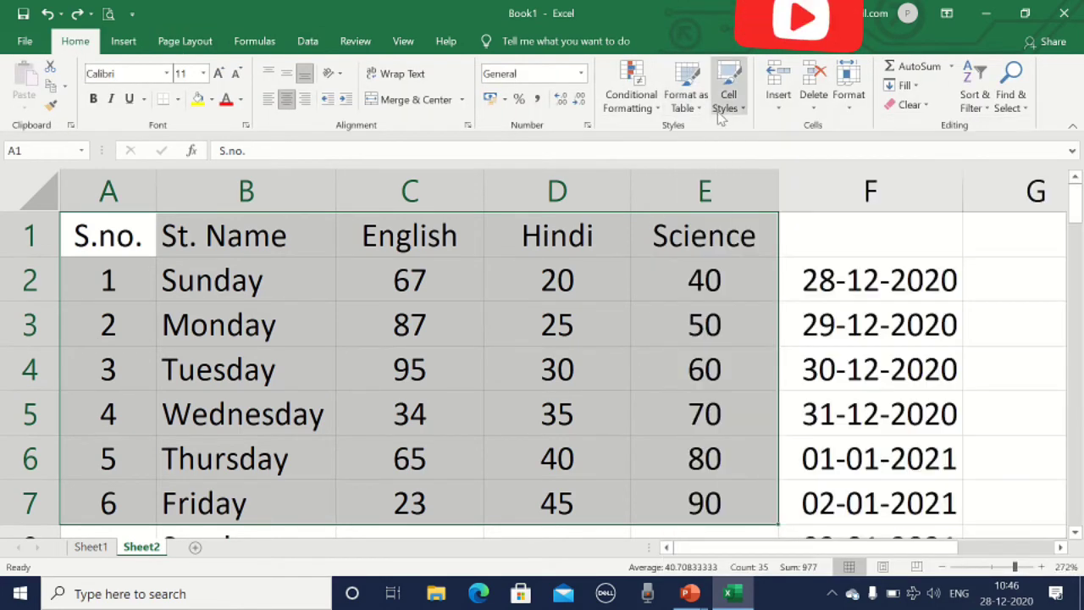
click(260, 238)
click(288, 286)
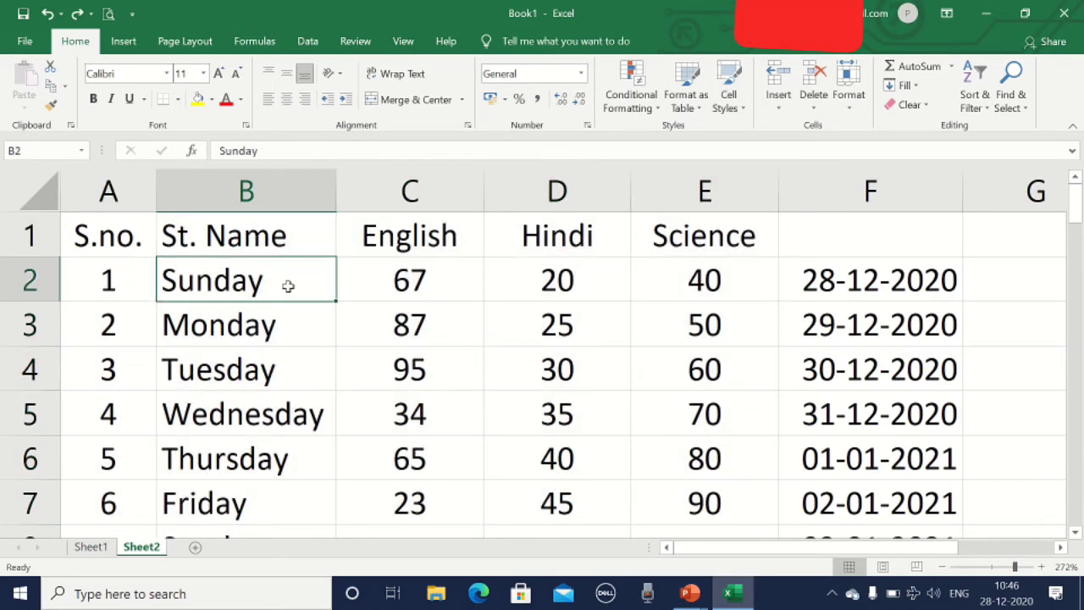
click(734, 101)
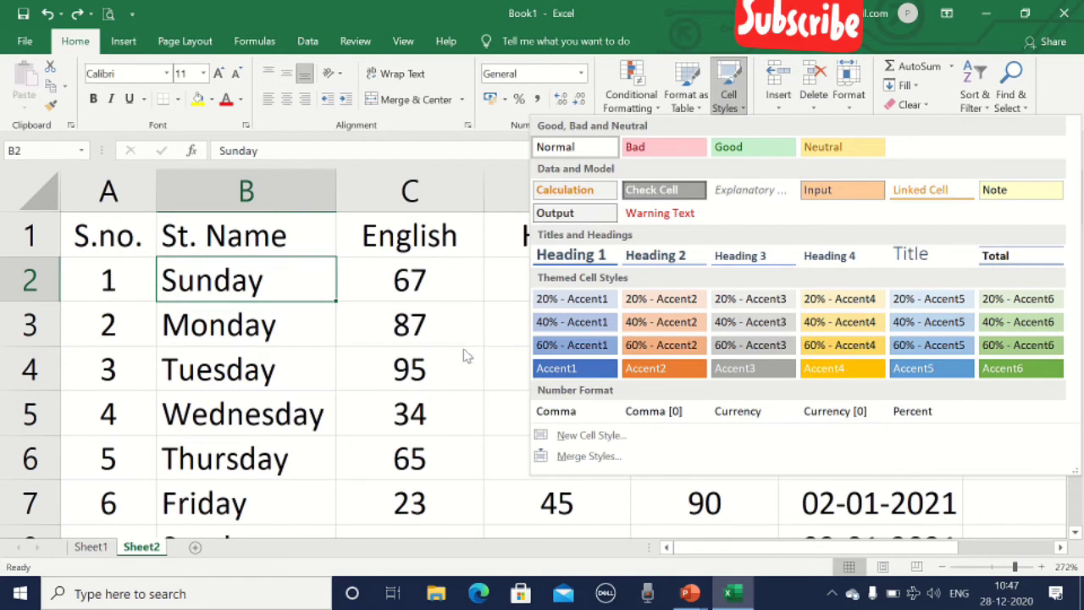
key(Escape)
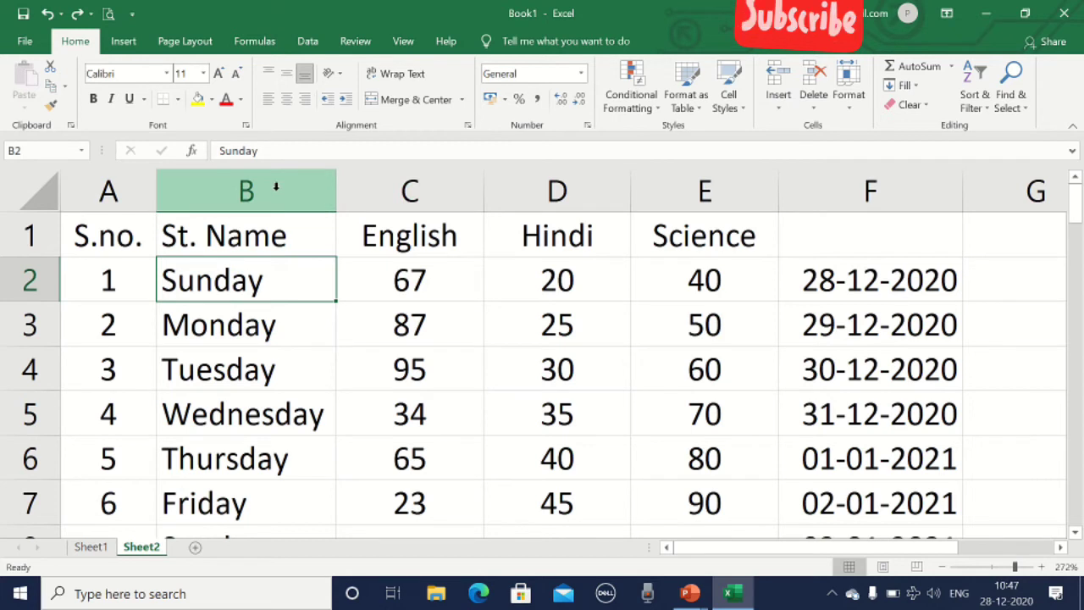
Insert a blank column before the English column, and undo the insertion
drag(275, 186, 378, 193)
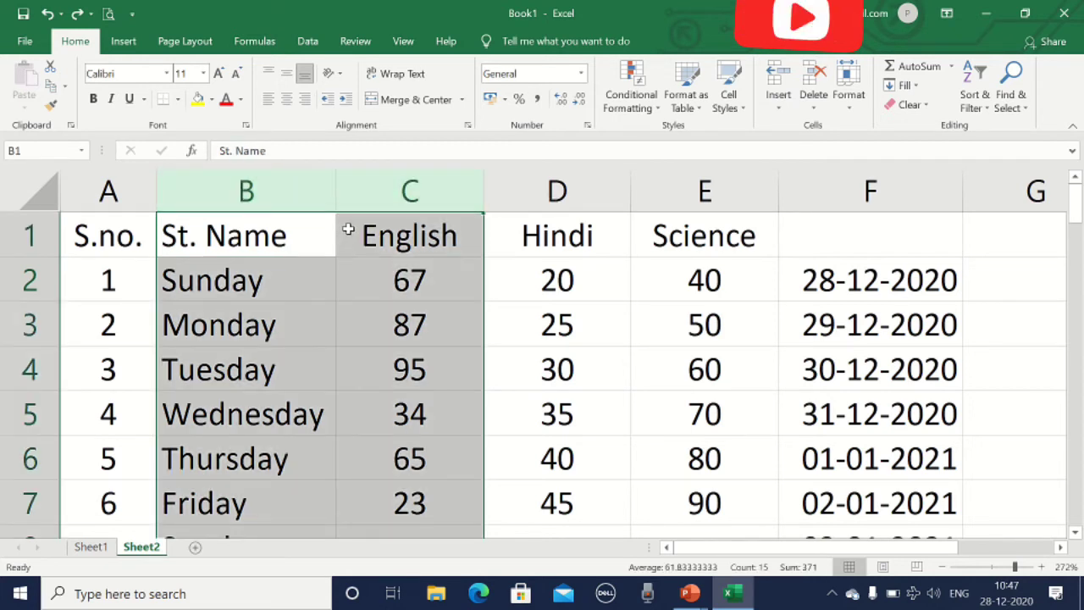
click(394, 193)
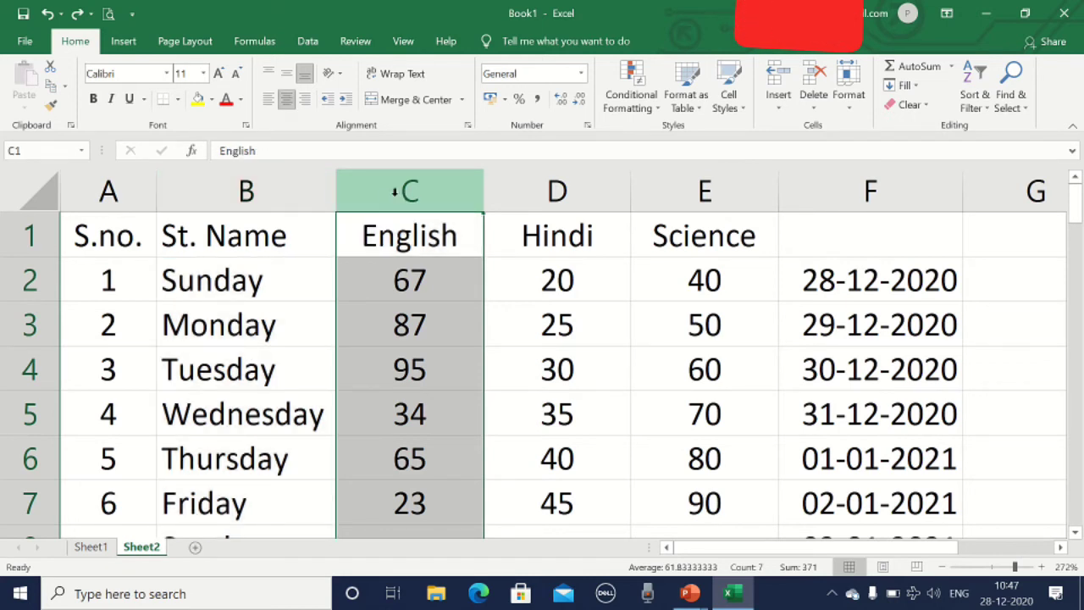
right_click(395, 192)
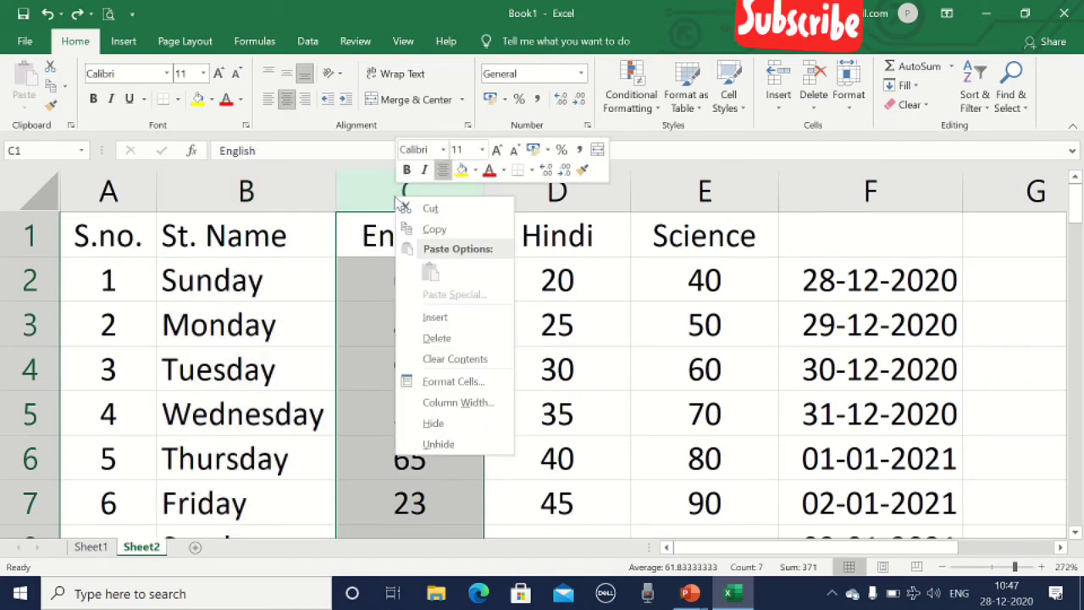
click(457, 324)
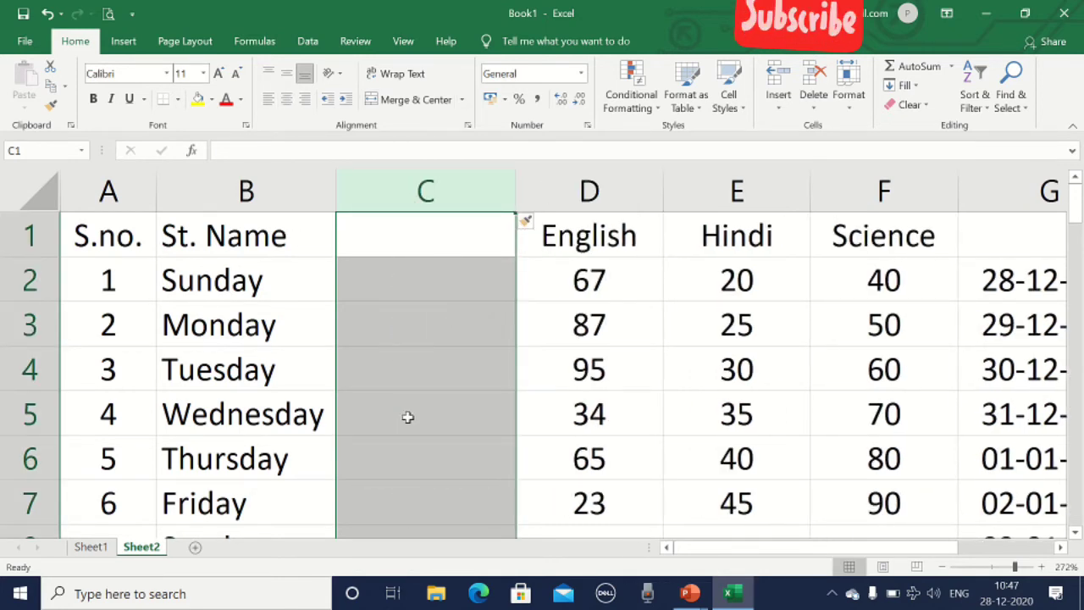
key(ctrl+z)
Insert two blank sheet columns before the St. Name column, based on columns B and C, and undo the insertion
click(280, 183)
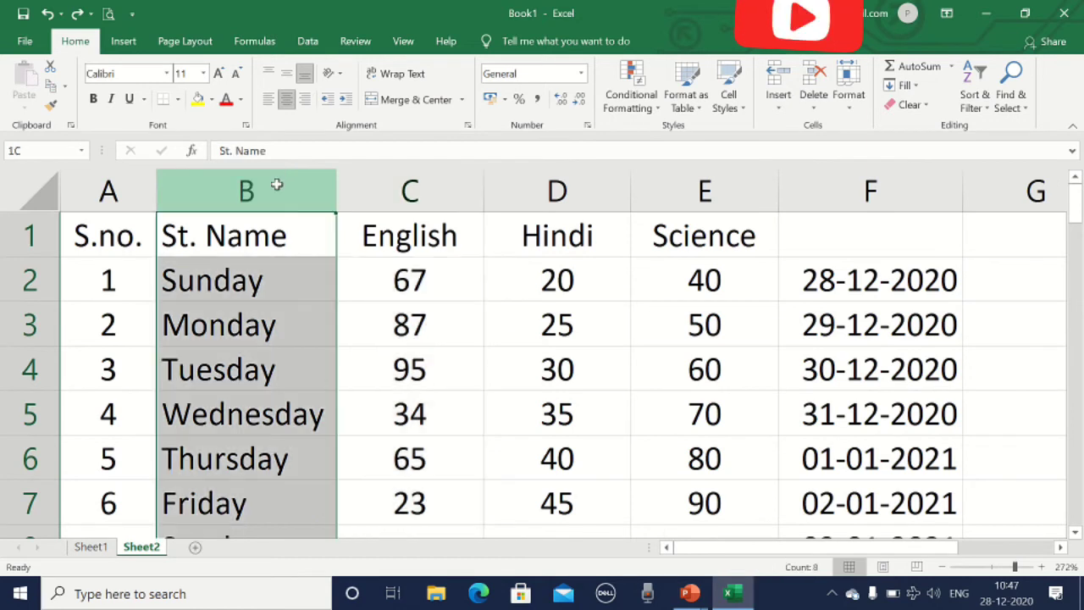
drag(277, 185, 381, 196)
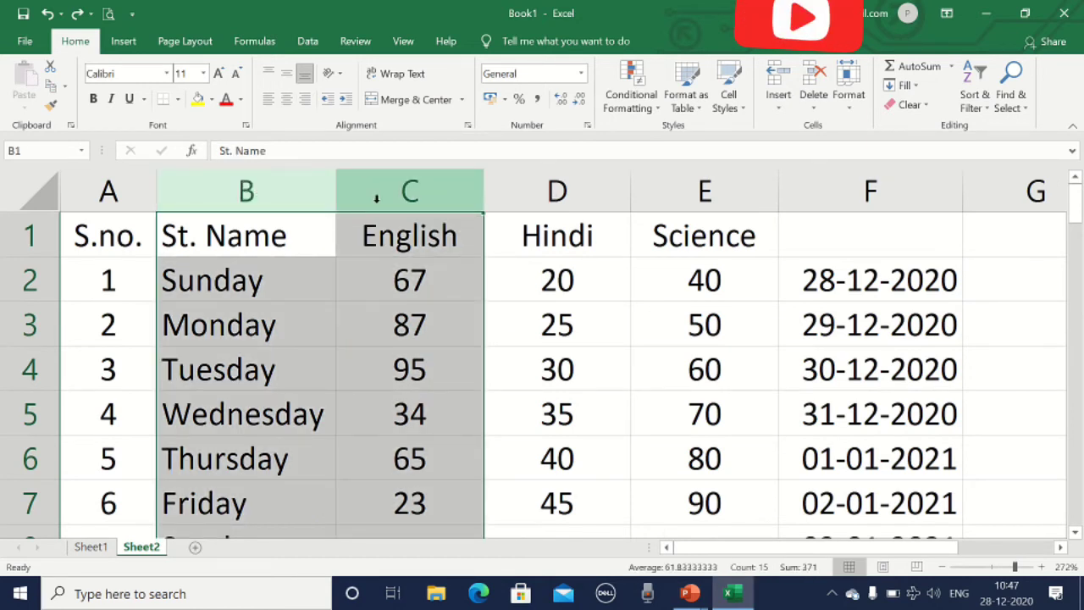
click(779, 106)
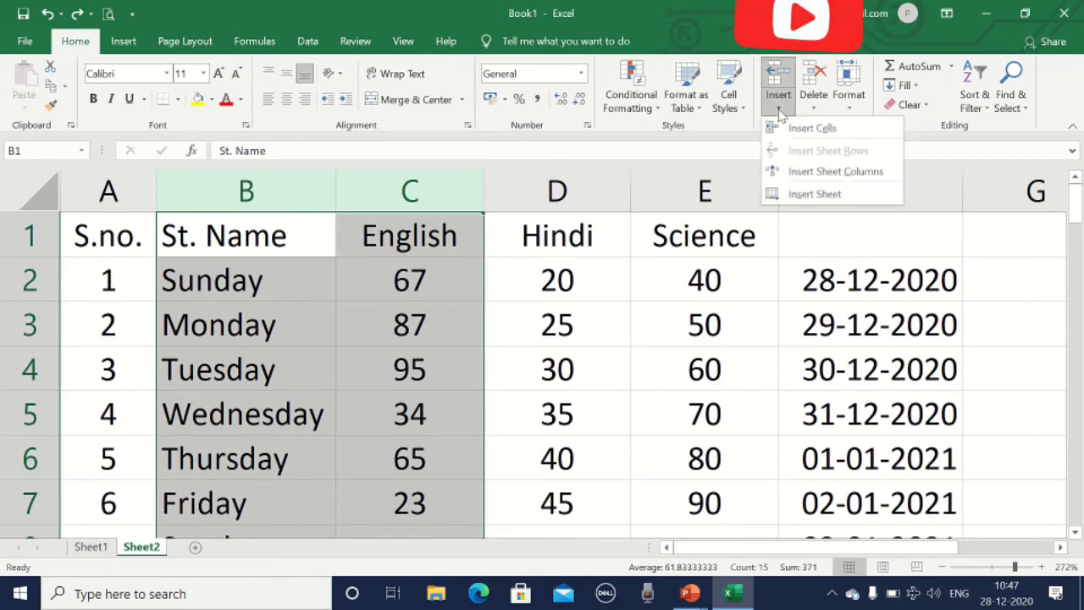
click(816, 173)
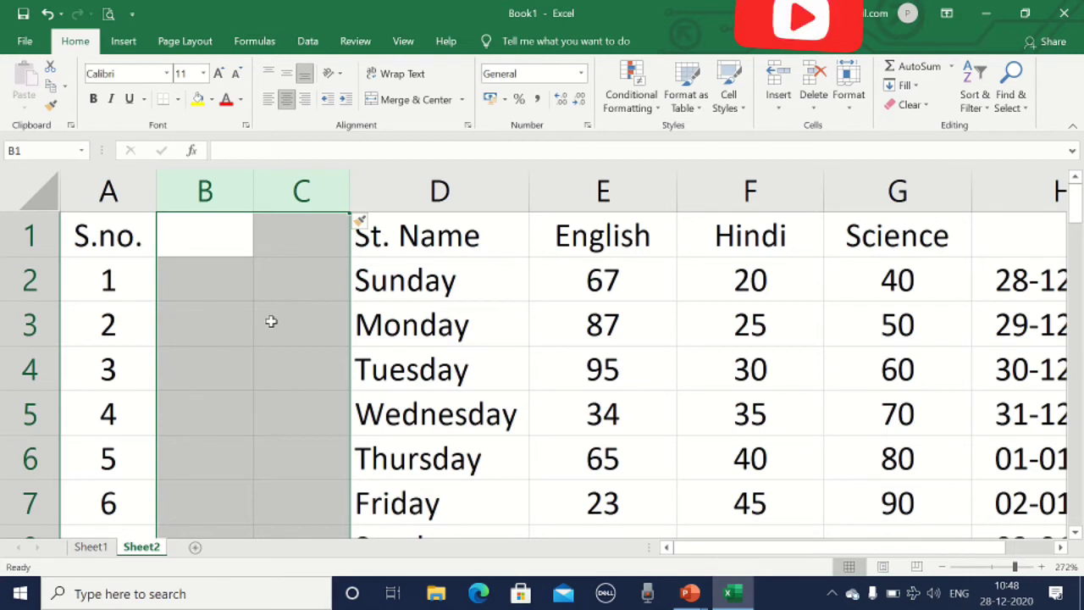
key(ctrl+z)
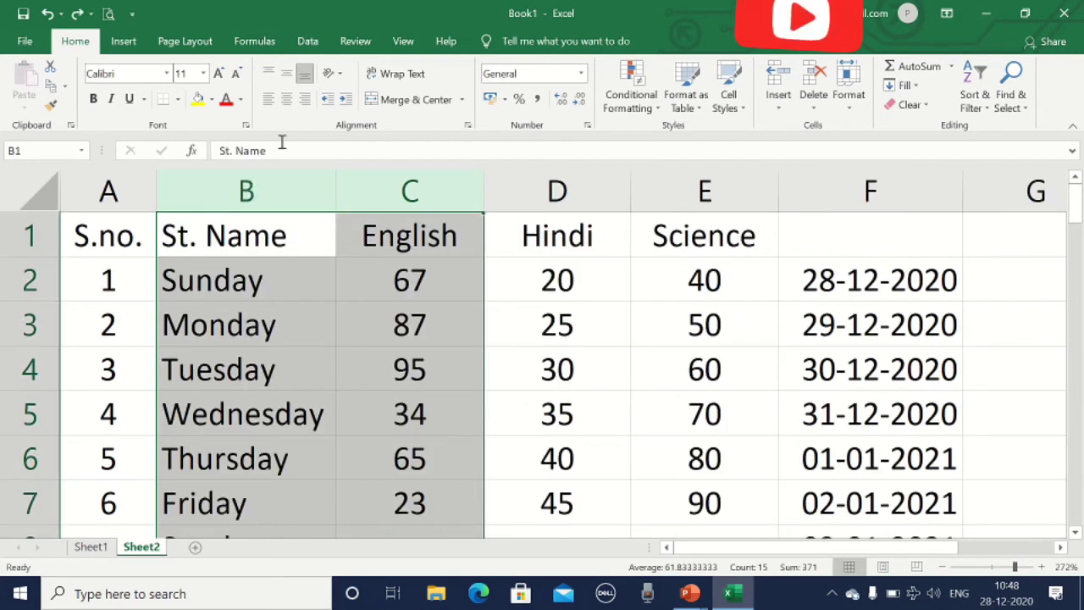
Insert one blank column between the St. Name and English columns
drag(286, 179, 396, 192)
click(386, 191)
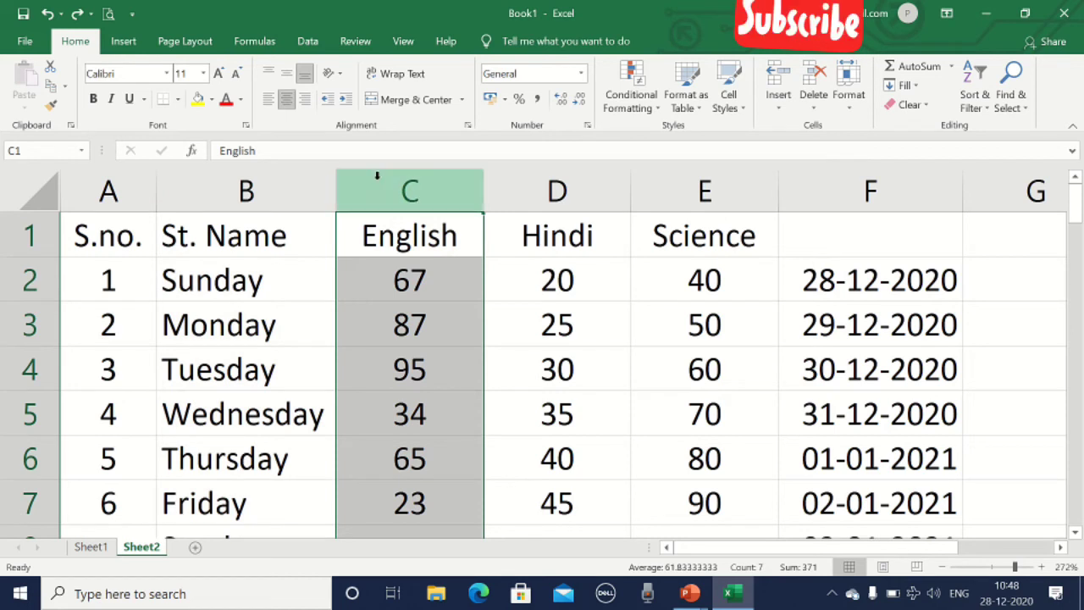
right_click(391, 186)
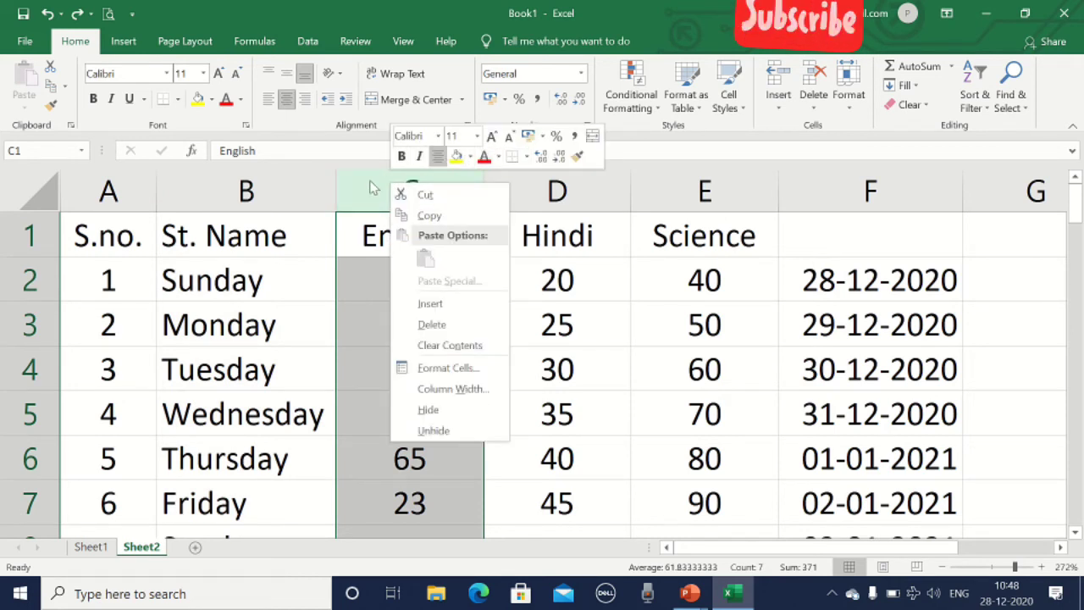
click(370, 187)
click(776, 78)
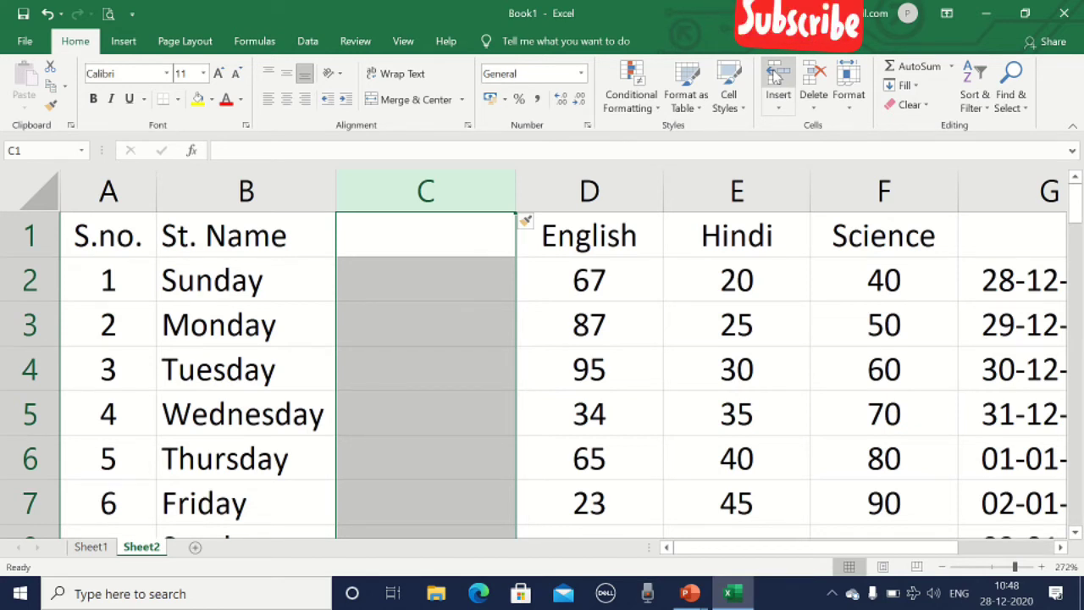
Insert a blank row above the Monday record in row 3
click(12, 330)
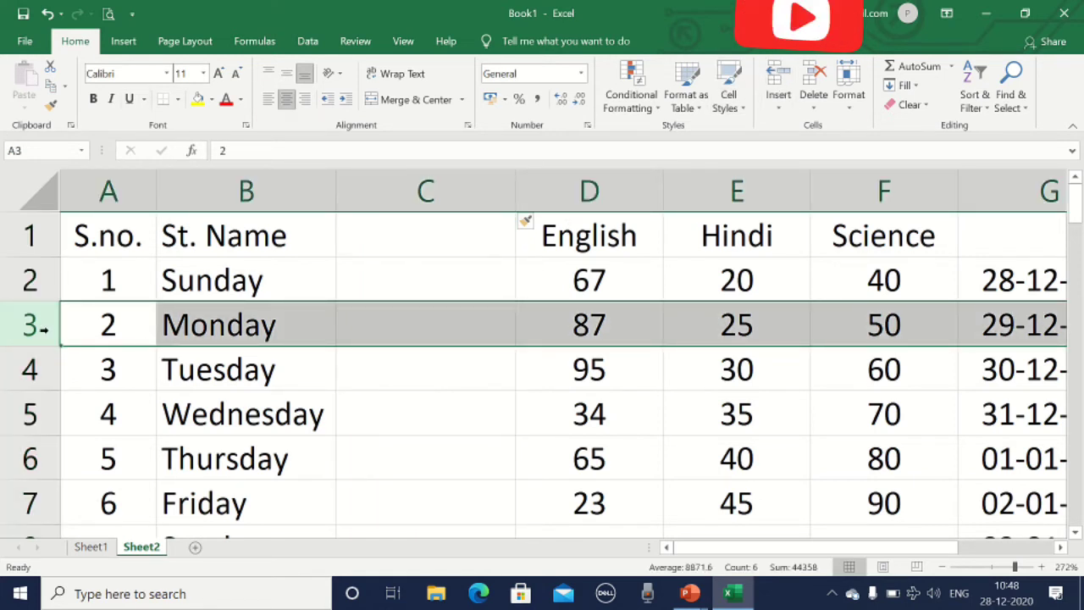
right_click(48, 330)
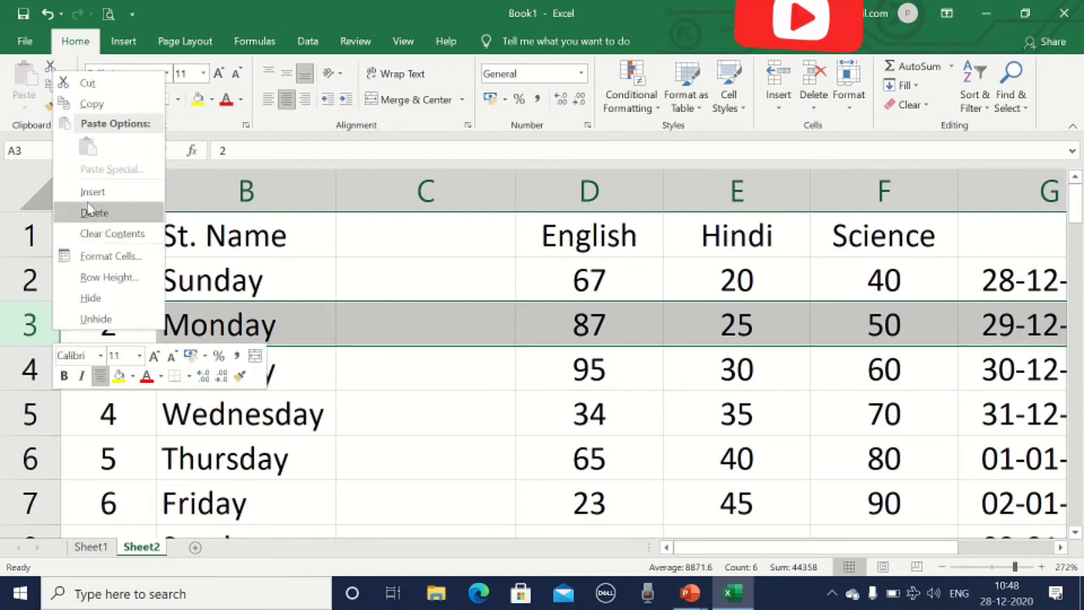
click(774, 78)
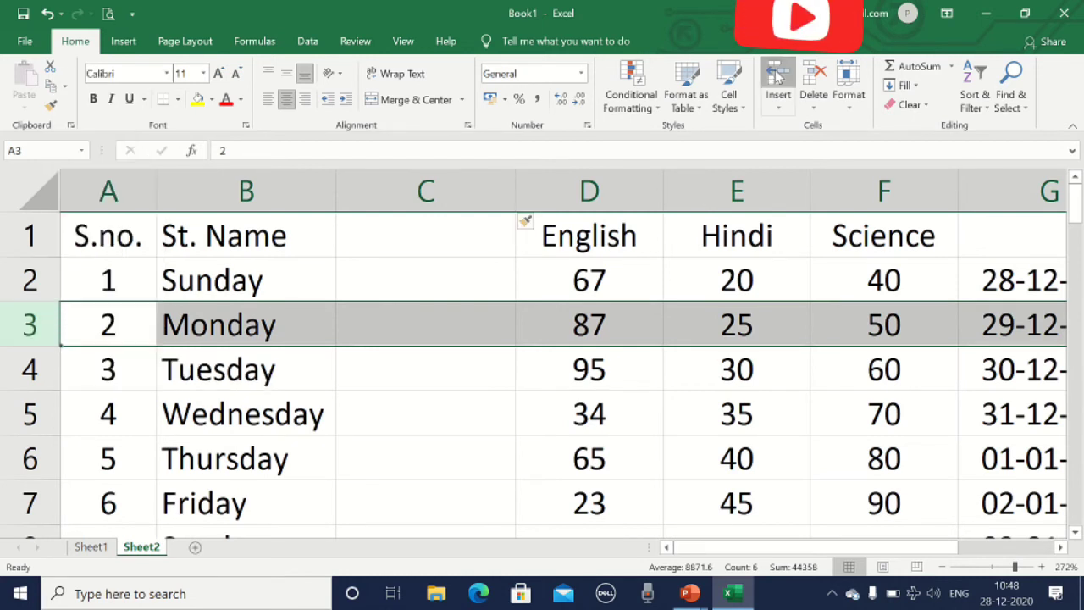
click(786, 115)
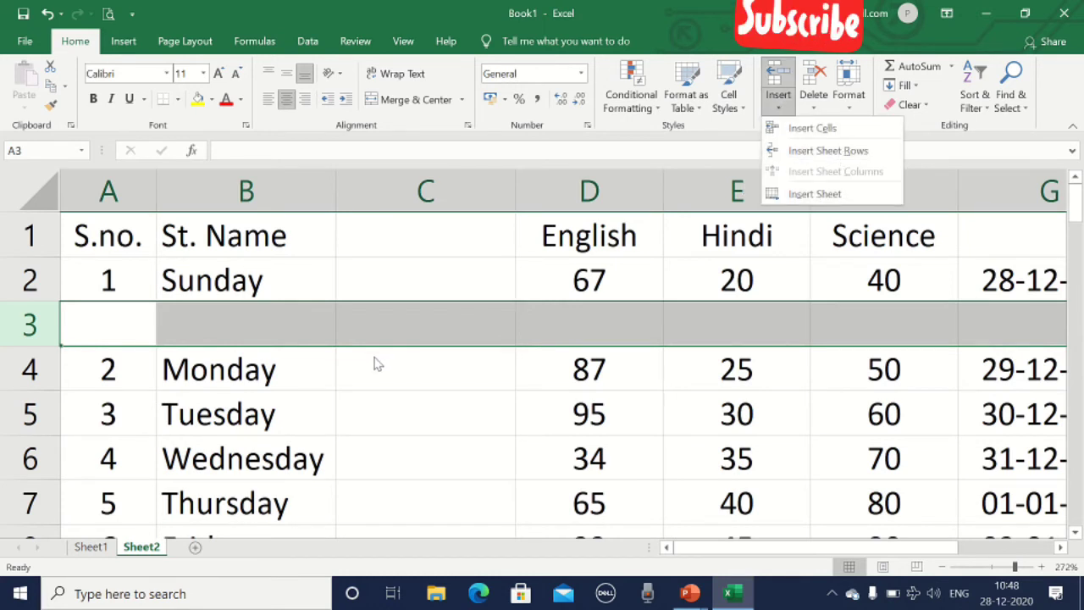
key(Escape)
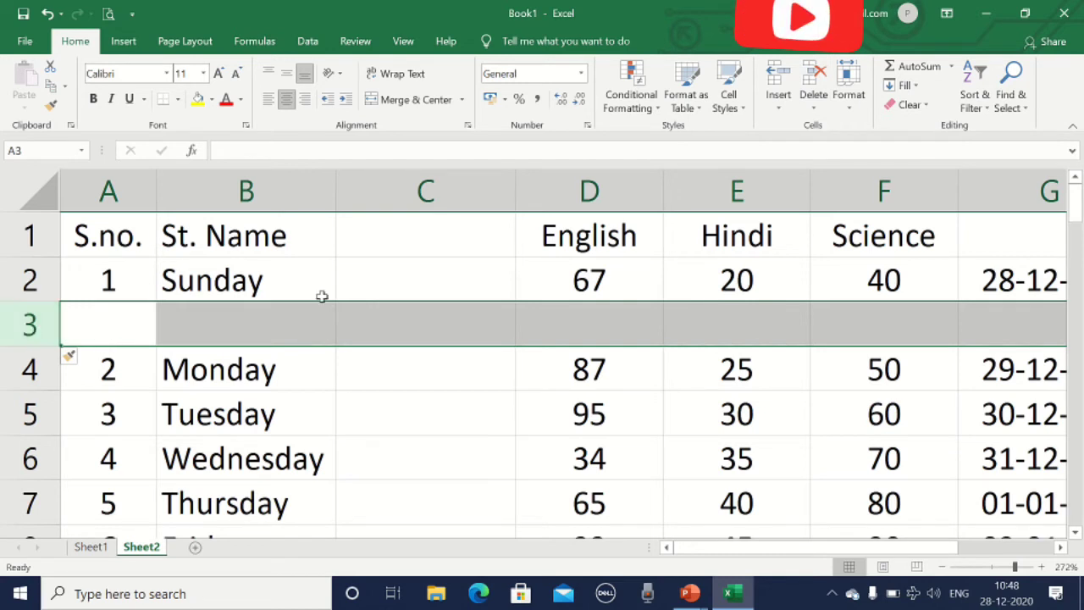
Delete the blank sheet row 3 and the blank sheet column C
click(815, 103)
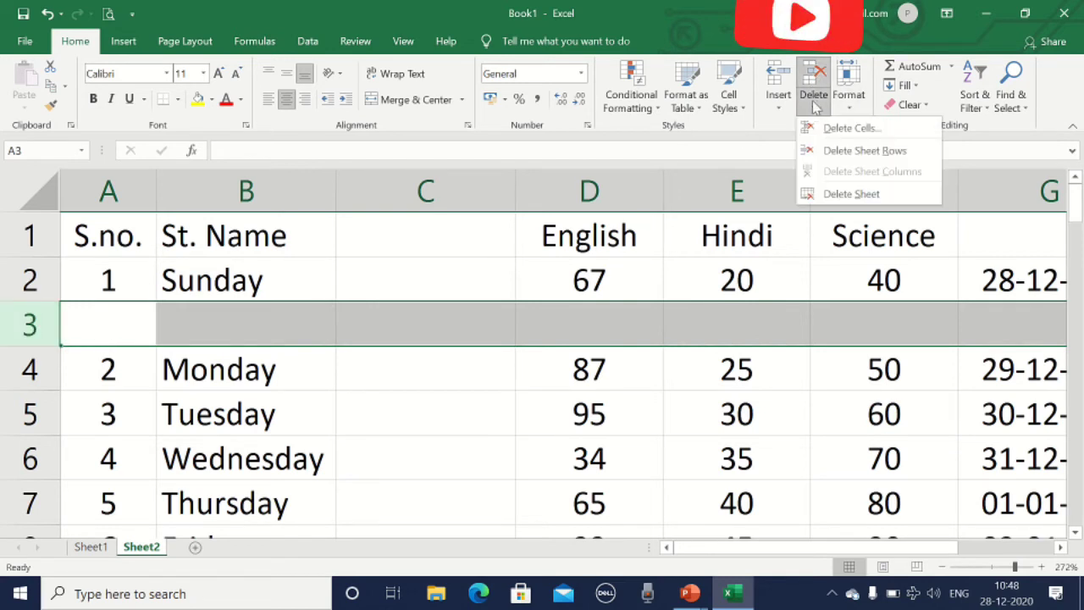
click(848, 152)
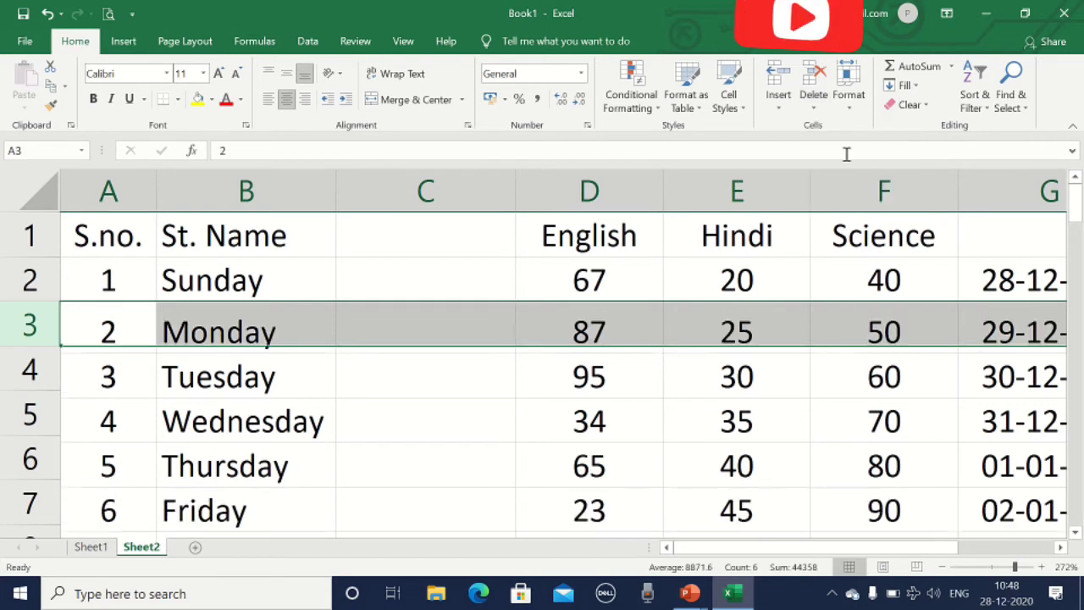
click(397, 197)
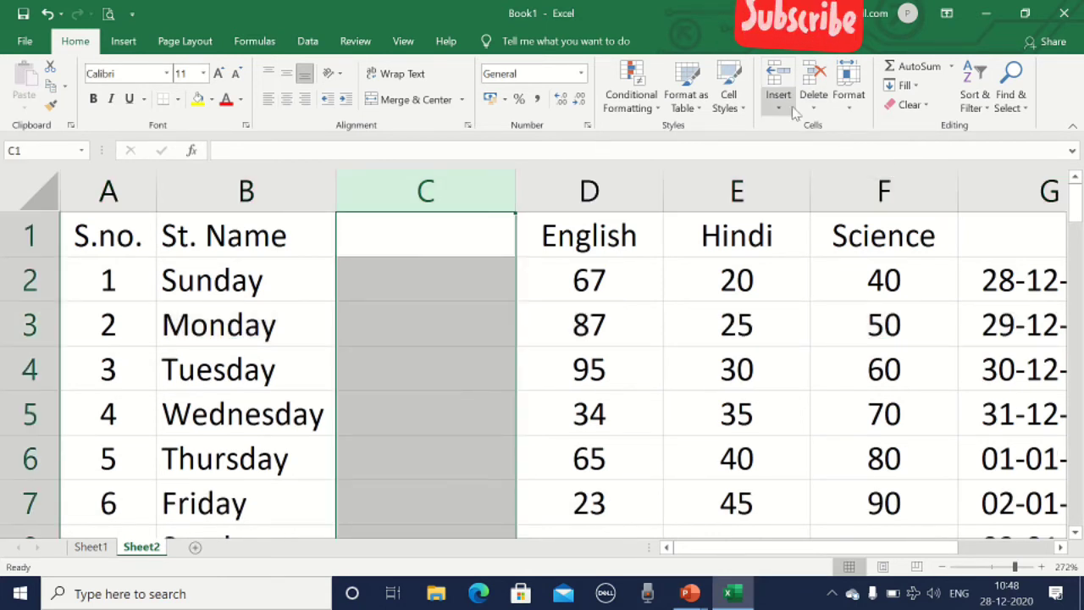
click(819, 110)
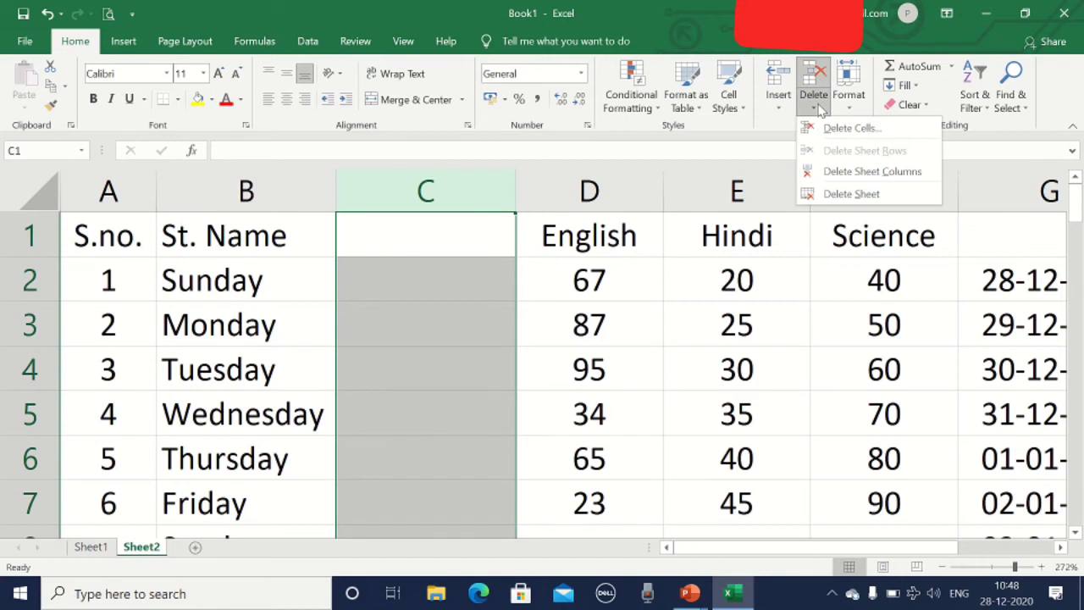
click(860, 174)
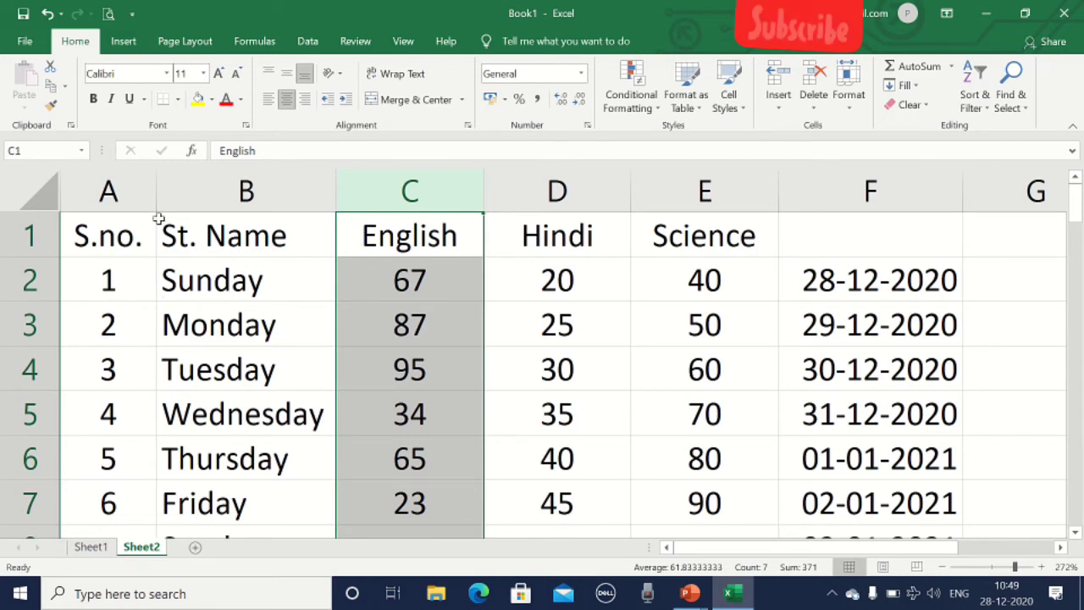
Insert a blank cell at C3 in the English column with the Shift cells down option
click(783, 107)
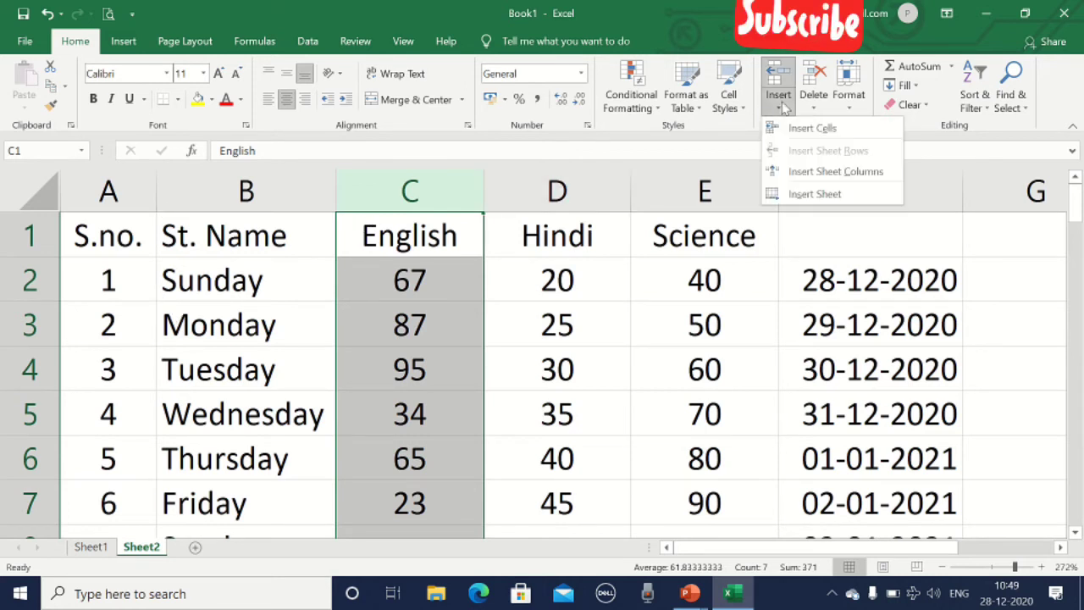
click(415, 287)
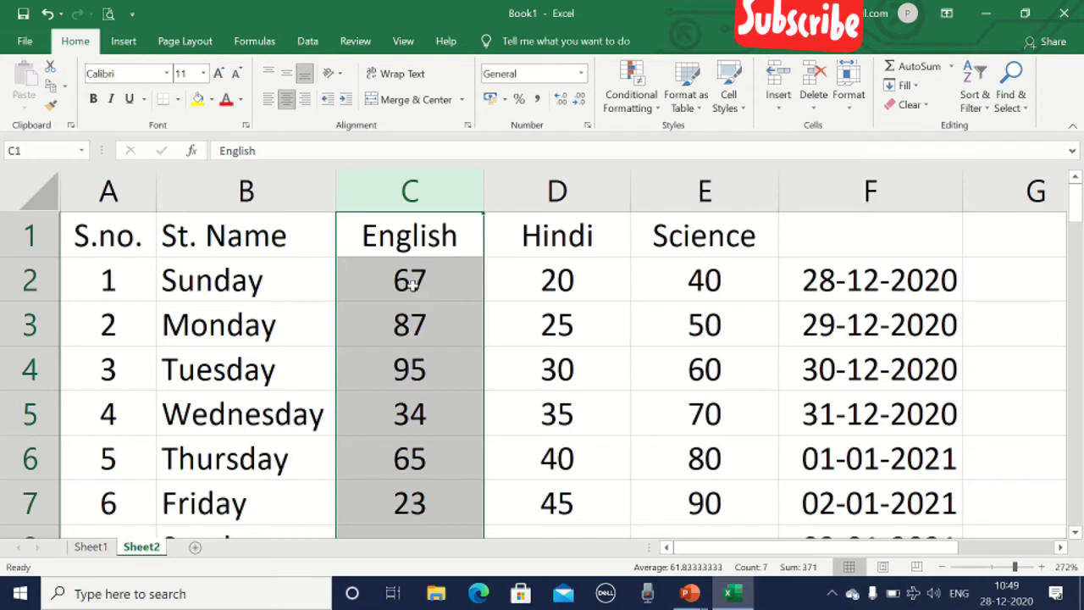
click(412, 320)
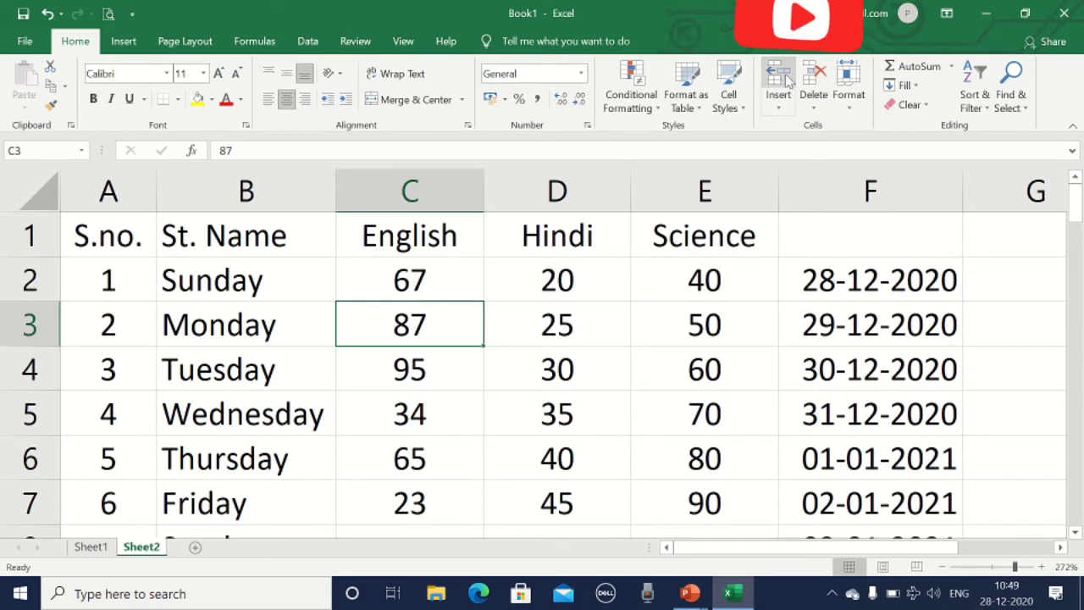
click(782, 104)
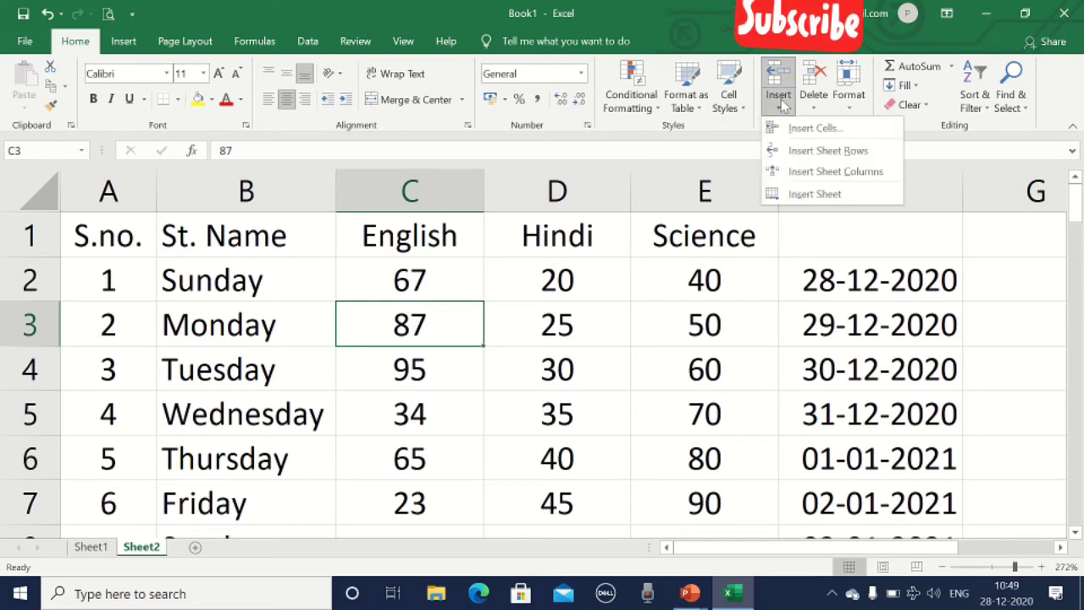
click(813, 129)
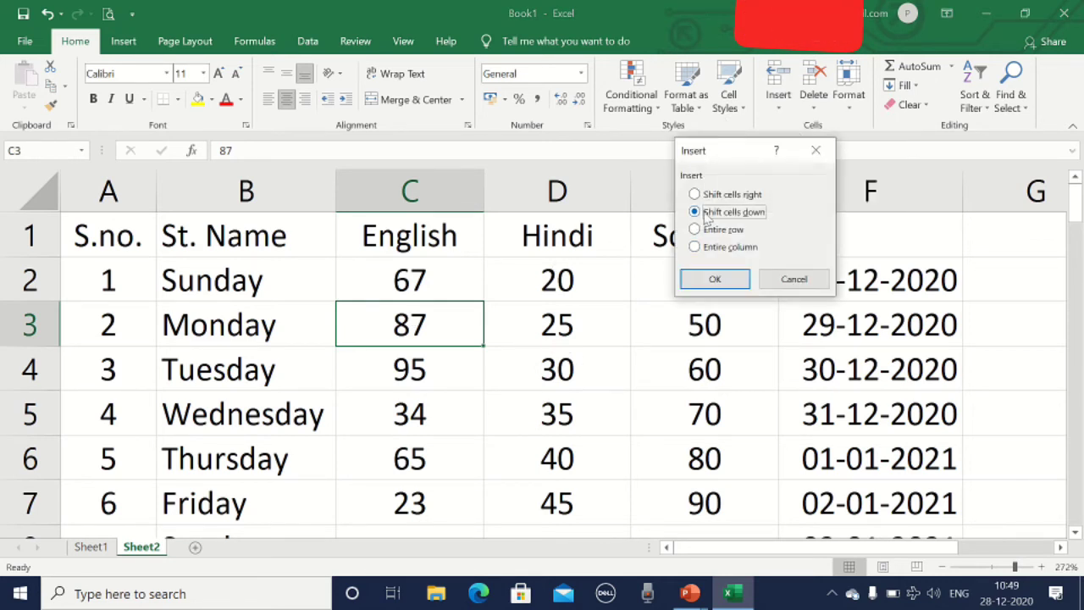
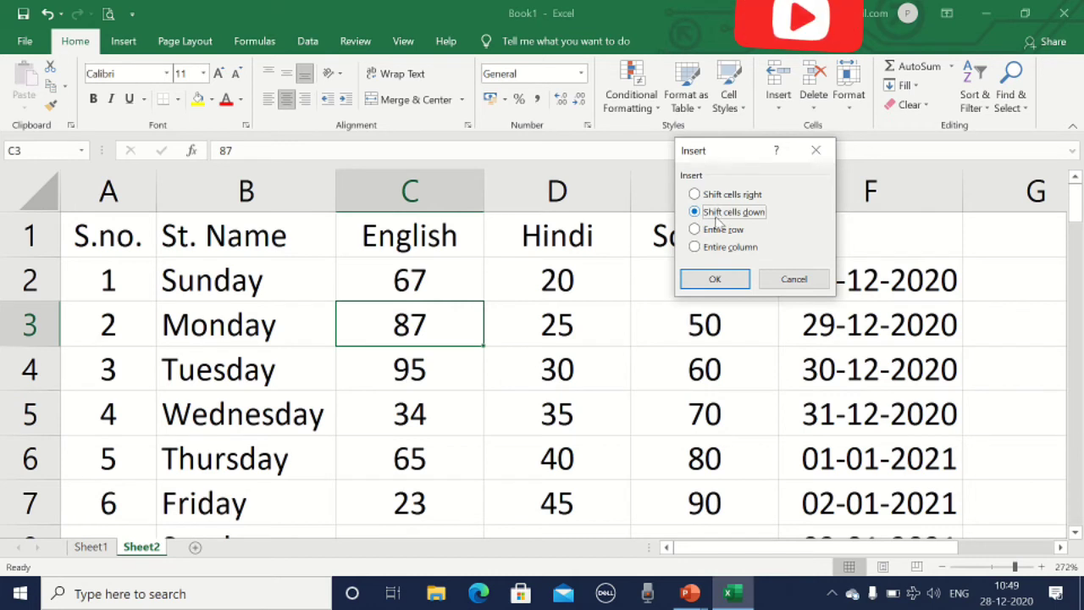
click(715, 281)
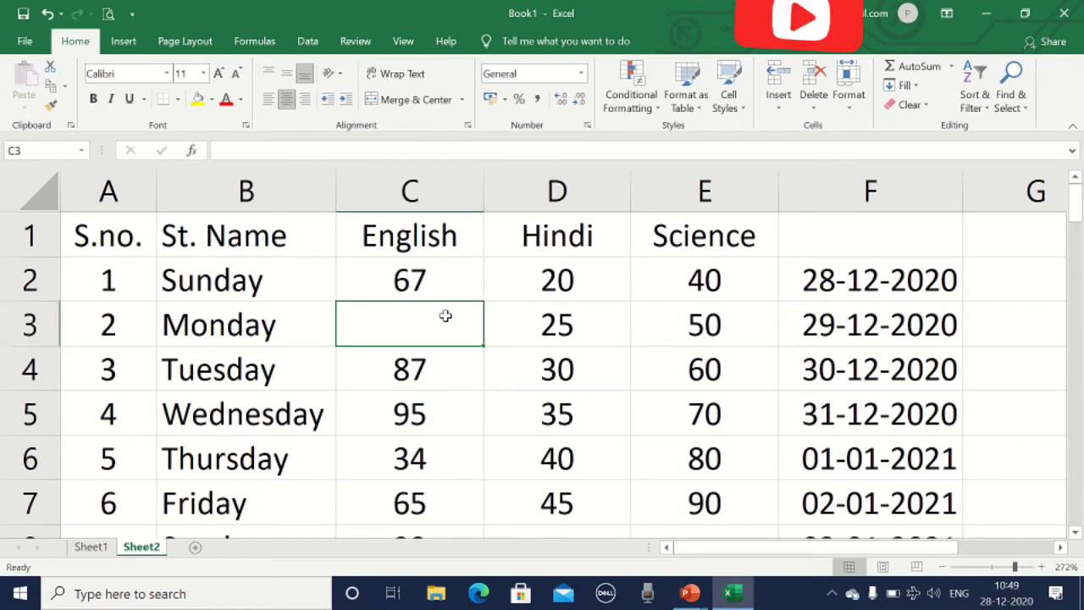
Undo the cell insertion at C3, and insert a new blank worksheet before Sheet2
key(ctrl+z)
click(780, 103)
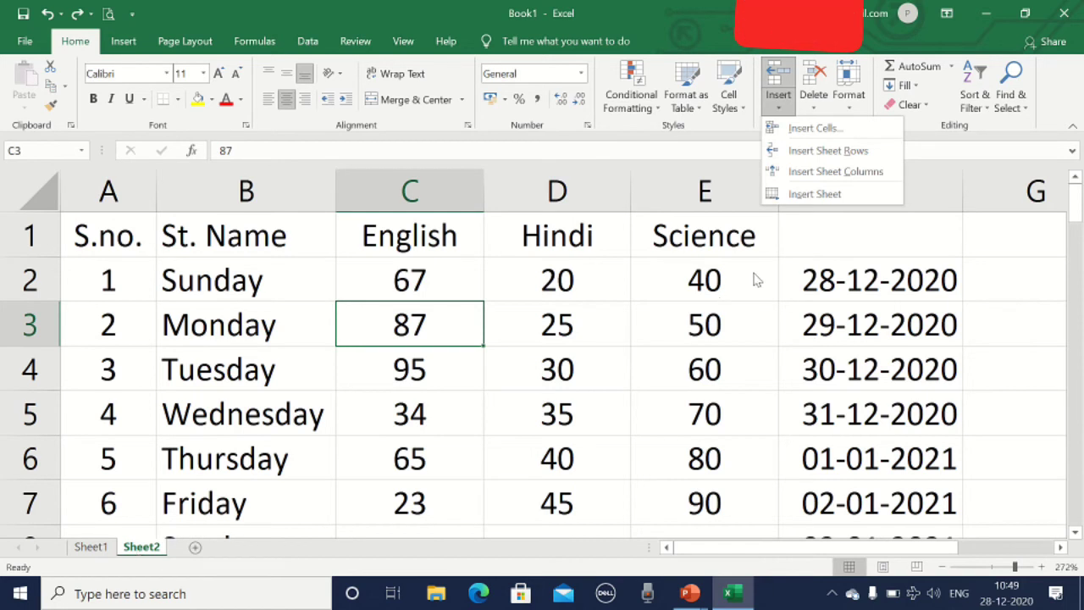
click(814, 194)
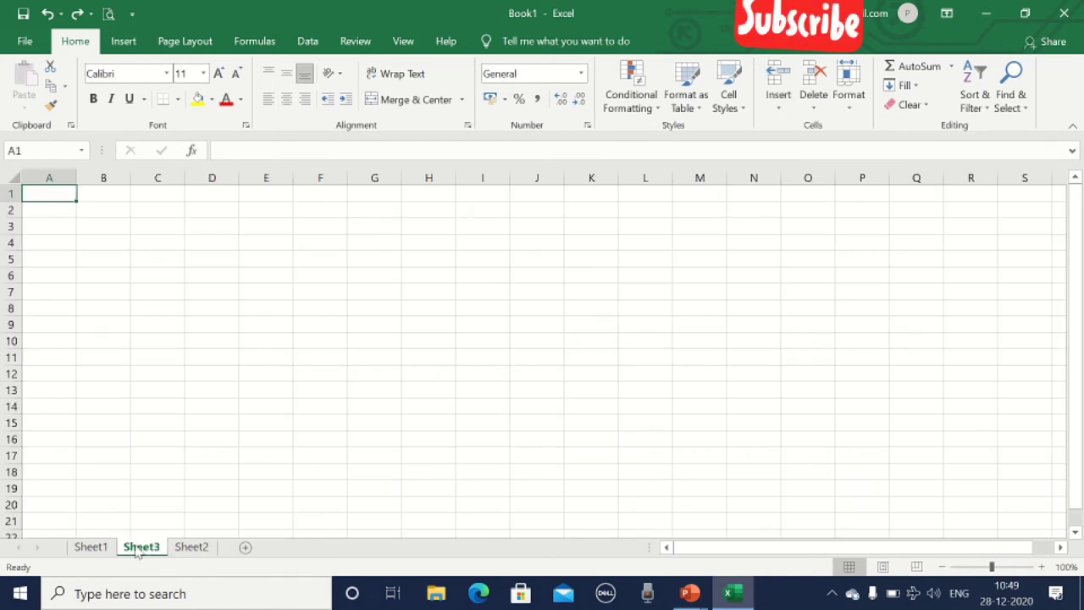
click(193, 548)
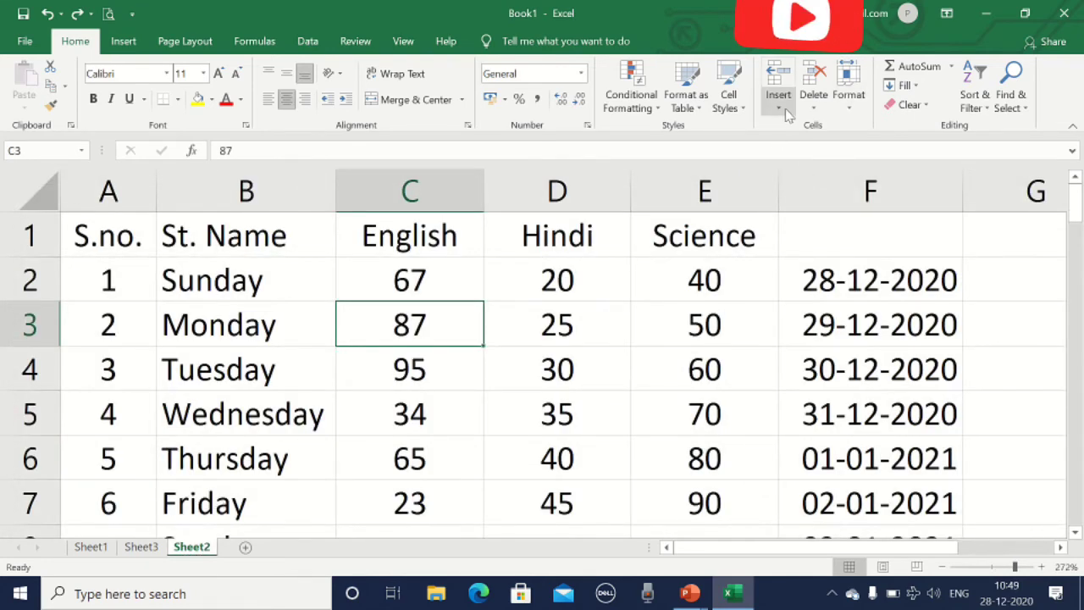
Delete the blank worksheet Sheet3 from the workbook
click(815, 106)
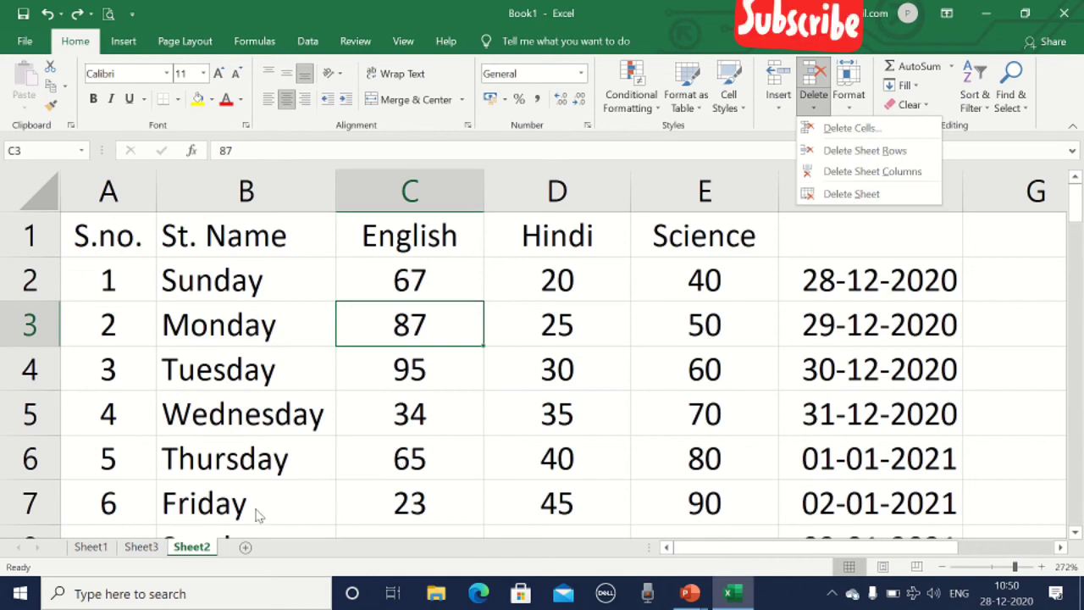
click(144, 550)
click(142, 548)
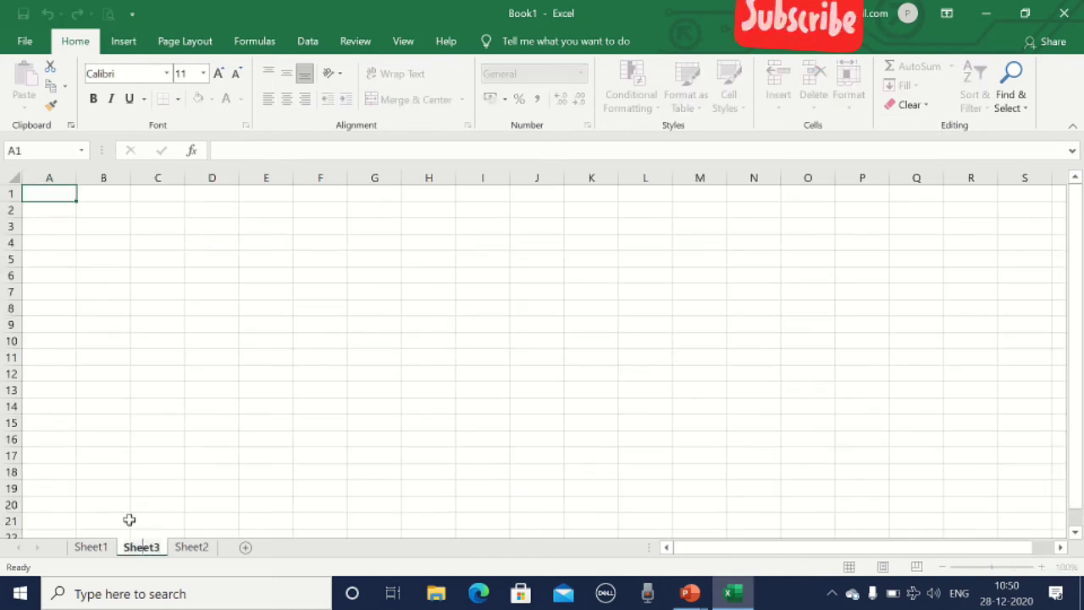
click(174, 426)
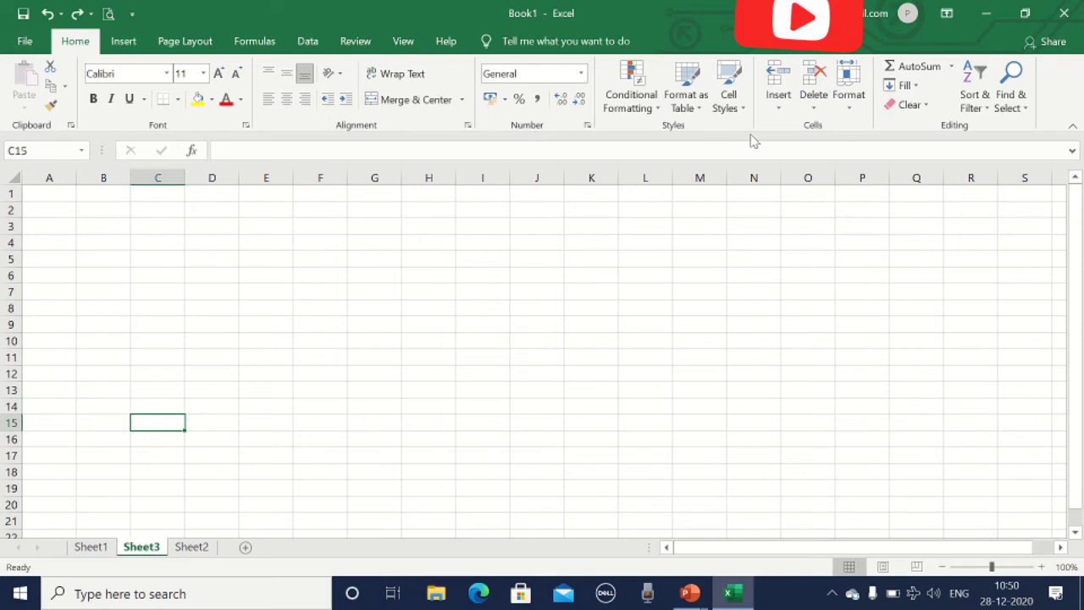
click(816, 109)
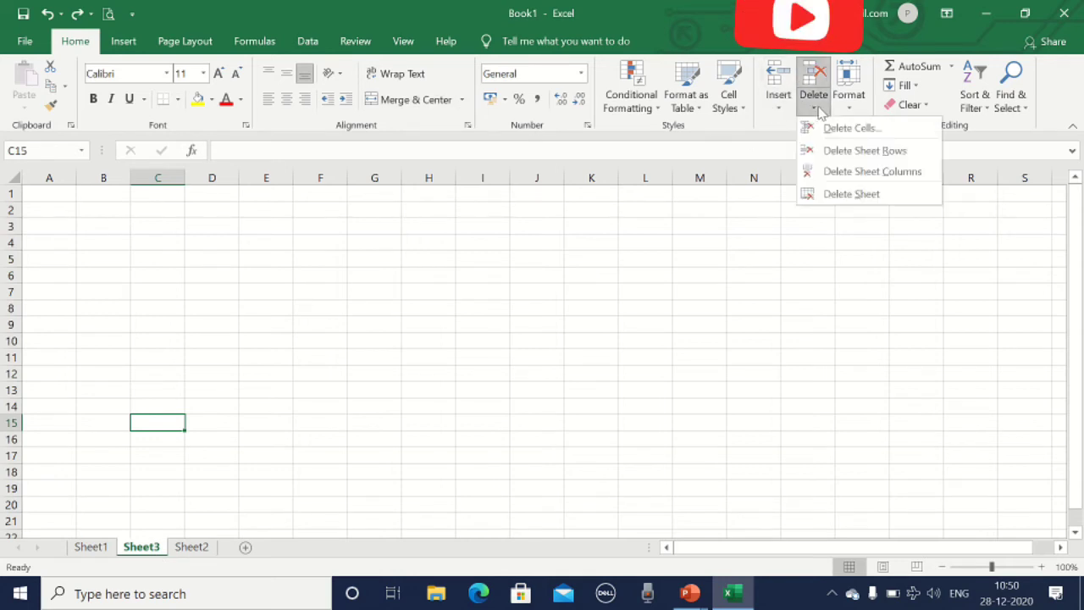
click(837, 193)
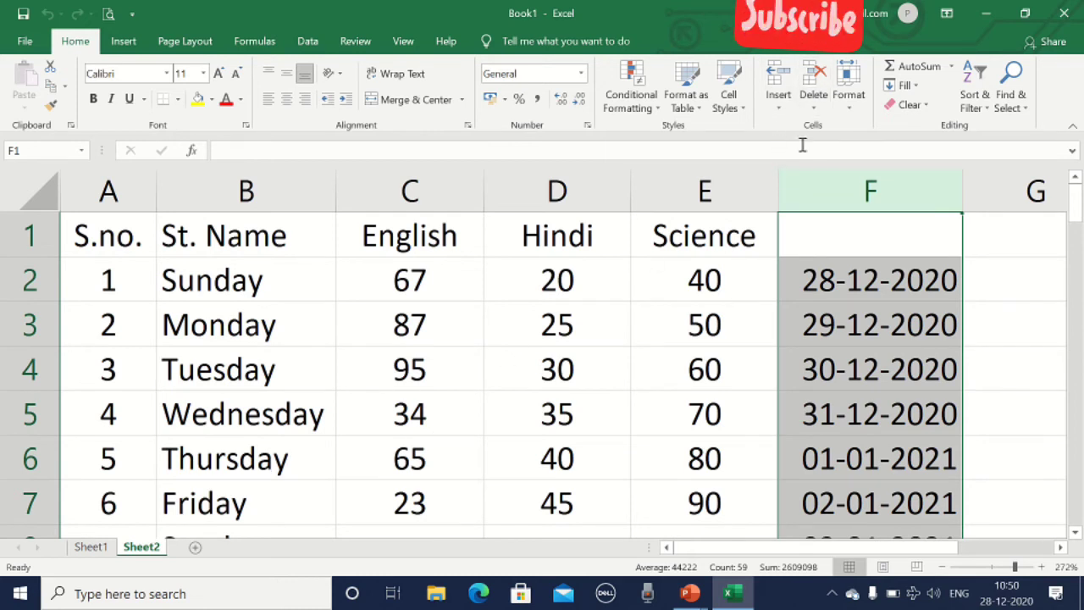
Resize the English column by hand to a width of about 5.45 and slightly reduce the height of row 2
click(849, 100)
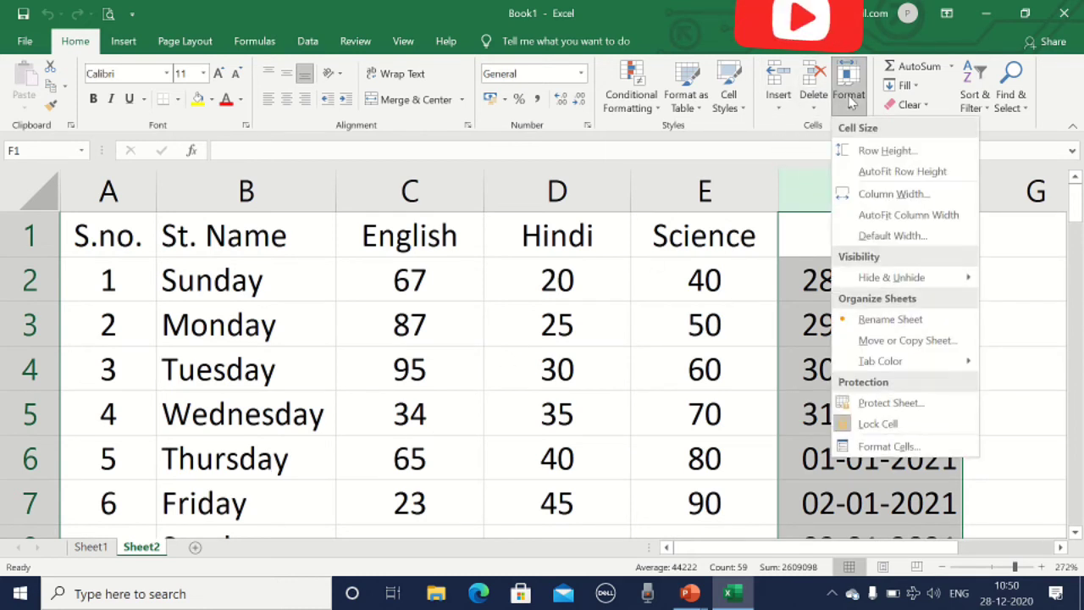
click(432, 341)
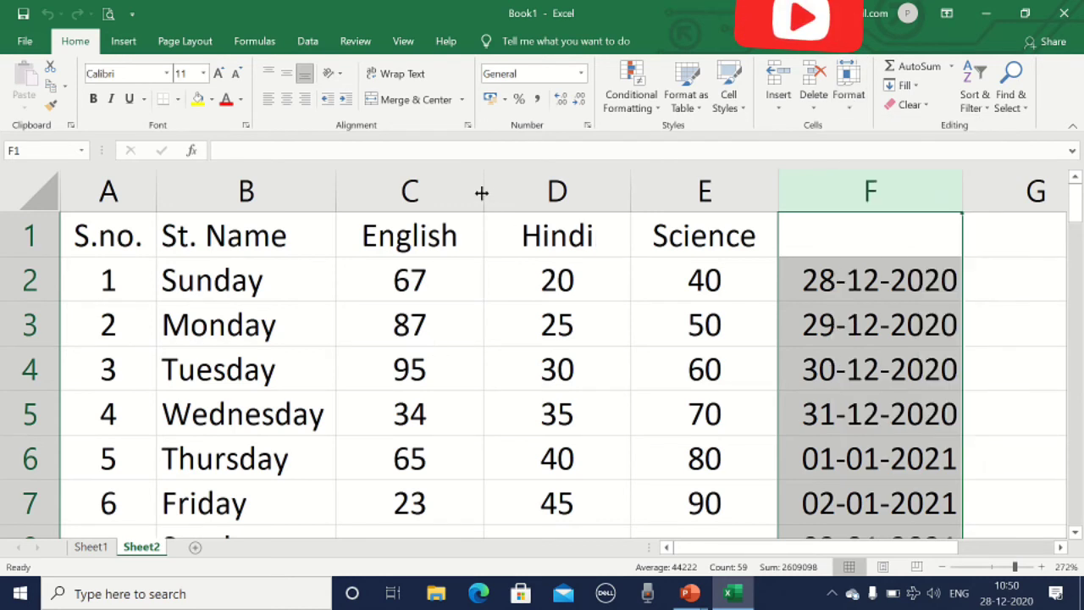
drag(481, 193, 583, 191)
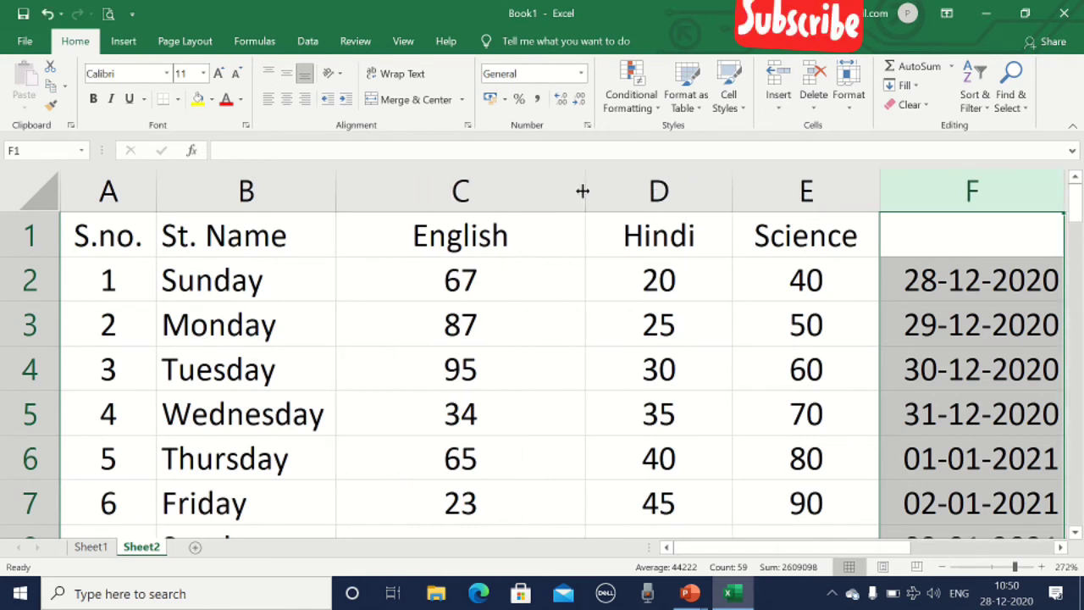
drag(584, 191, 438, 202)
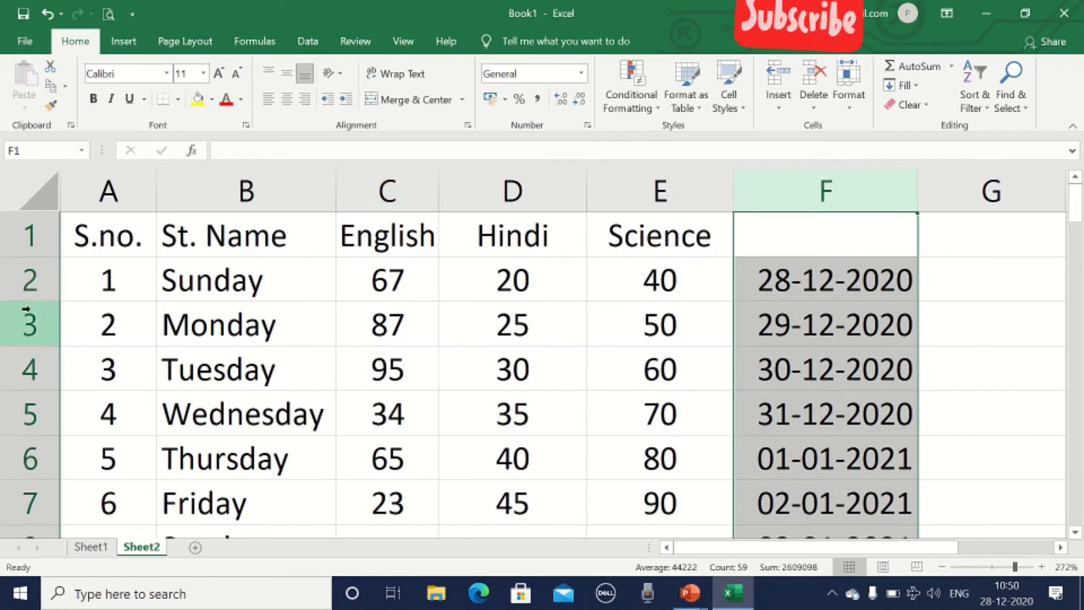
mouse_move(31, 302)
mouse_down()
mouse_move(34, 347)
mouse_move(34, 285)
mouse_move(38, 295)
mouse_up()
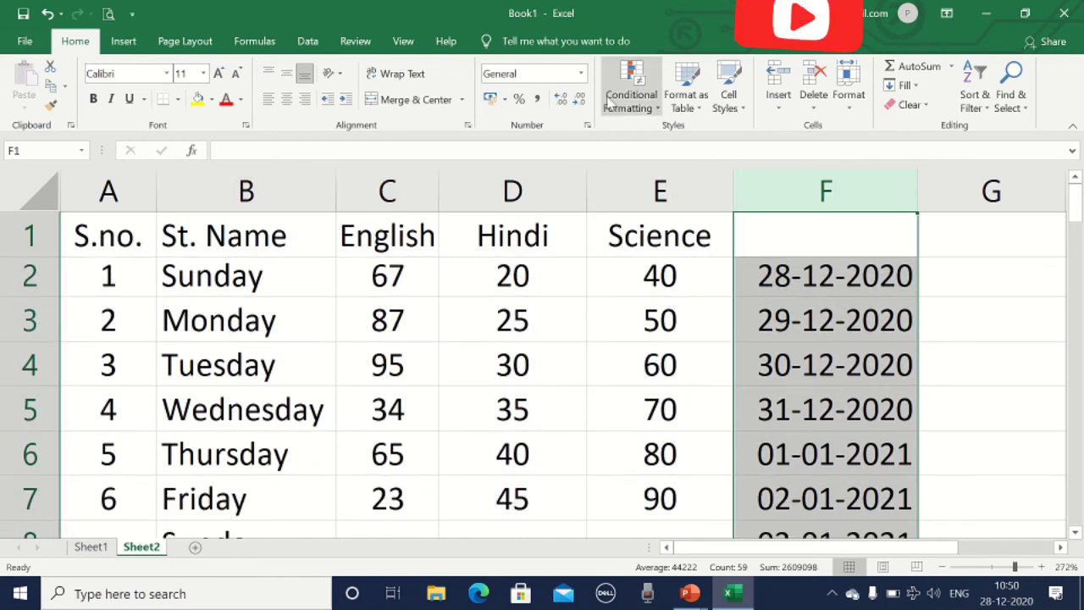
Enter a larger row height for row 3, the Monday record, making it about twice as tall
click(850, 95)
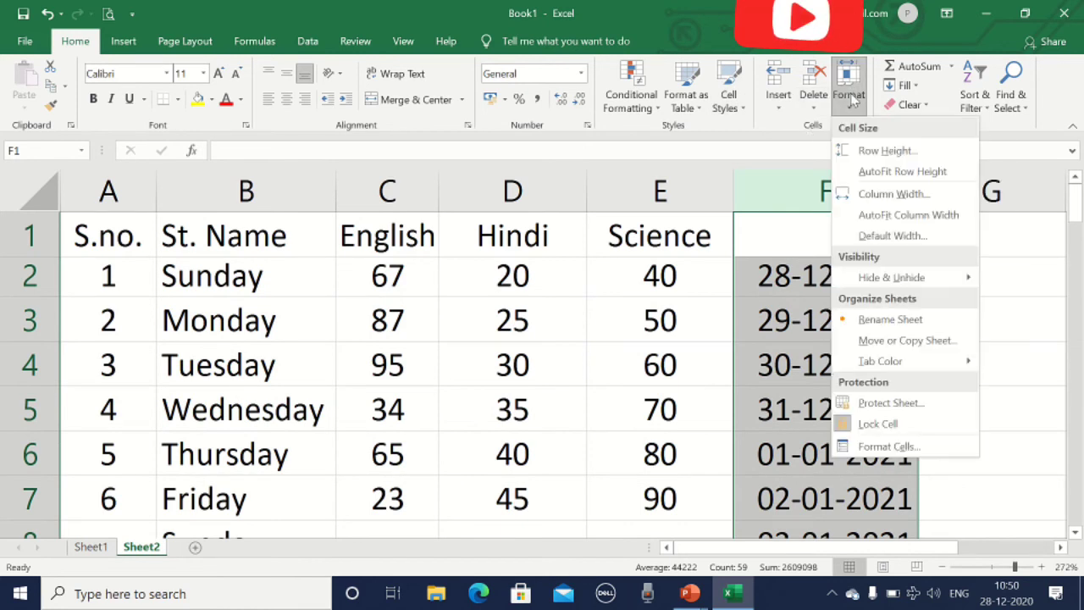
click(29, 317)
click(30, 317)
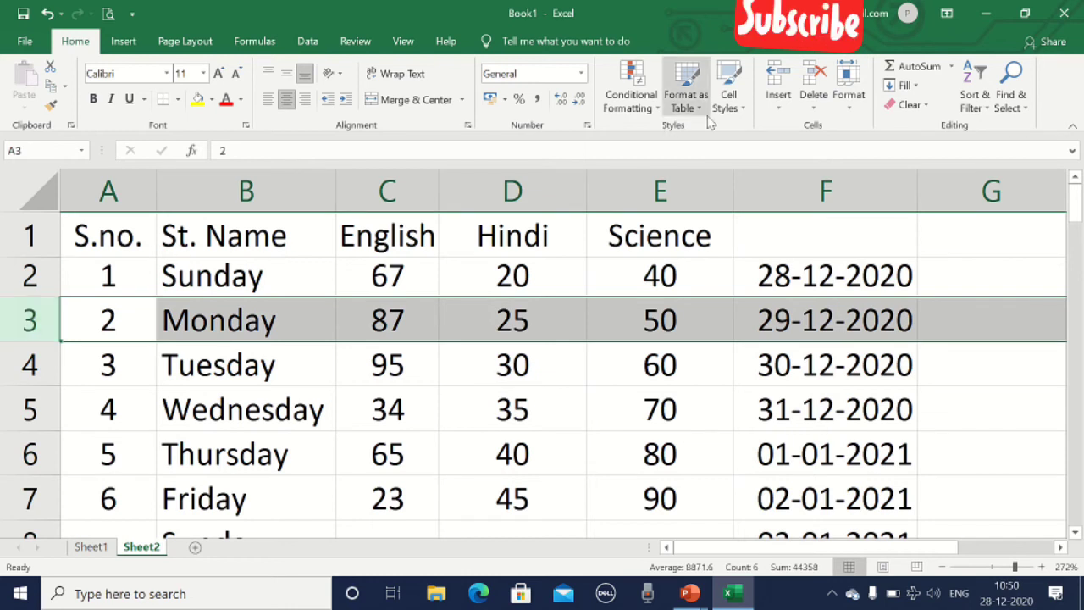
click(850, 99)
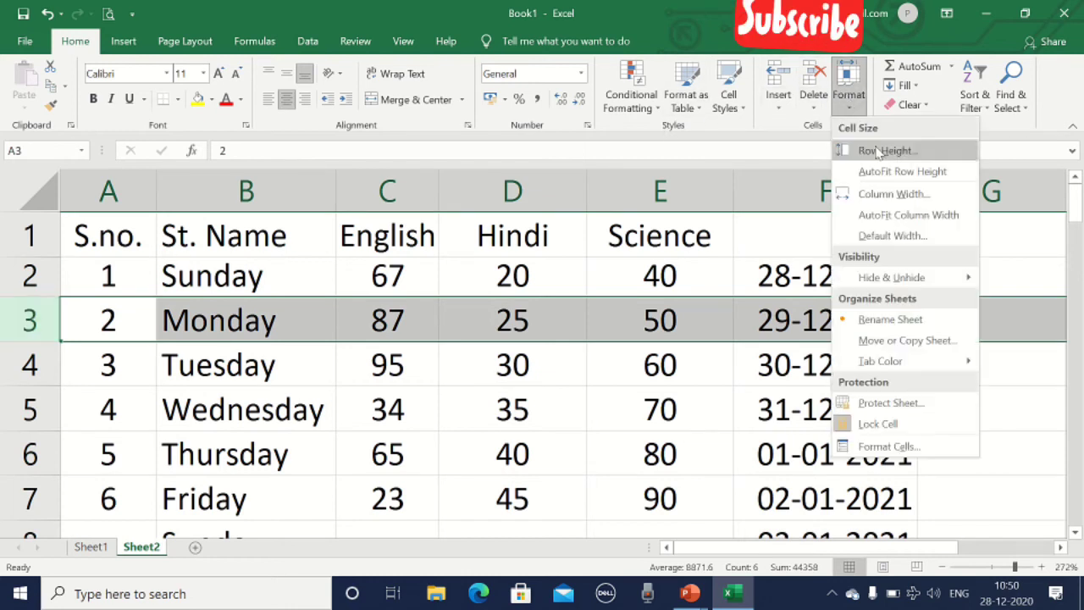
click(885, 152)
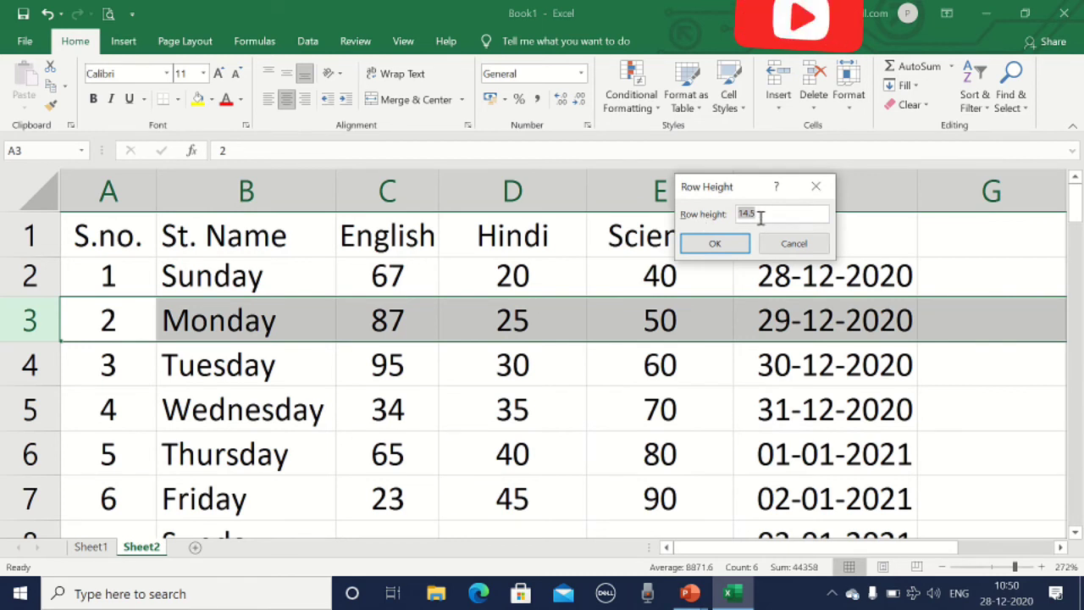
key(BackSpace)
click(703, 246)
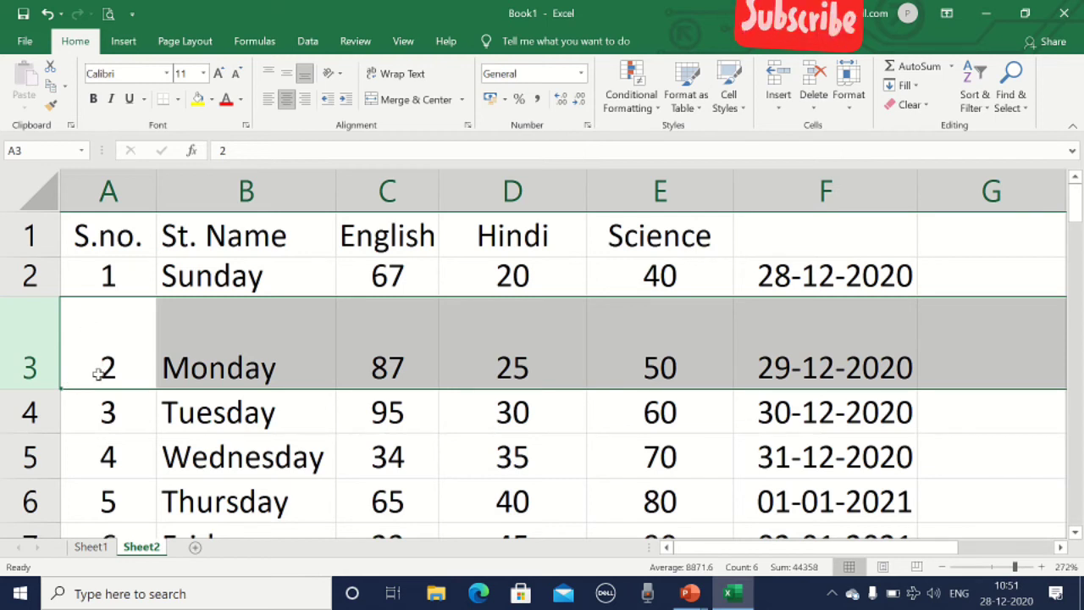
Set the width of the English column to 25
click(389, 190)
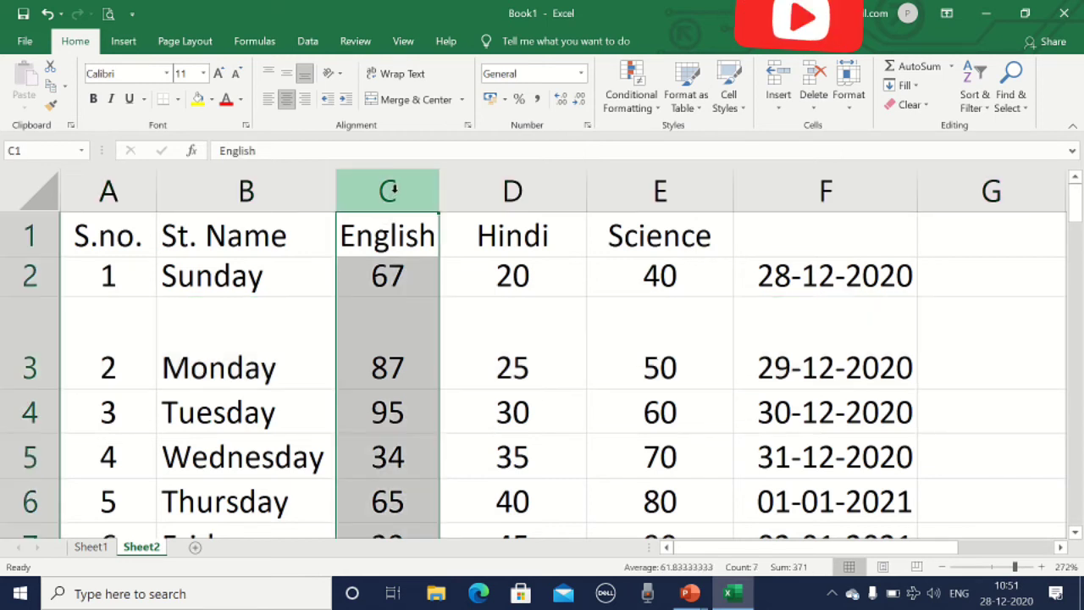
click(850, 97)
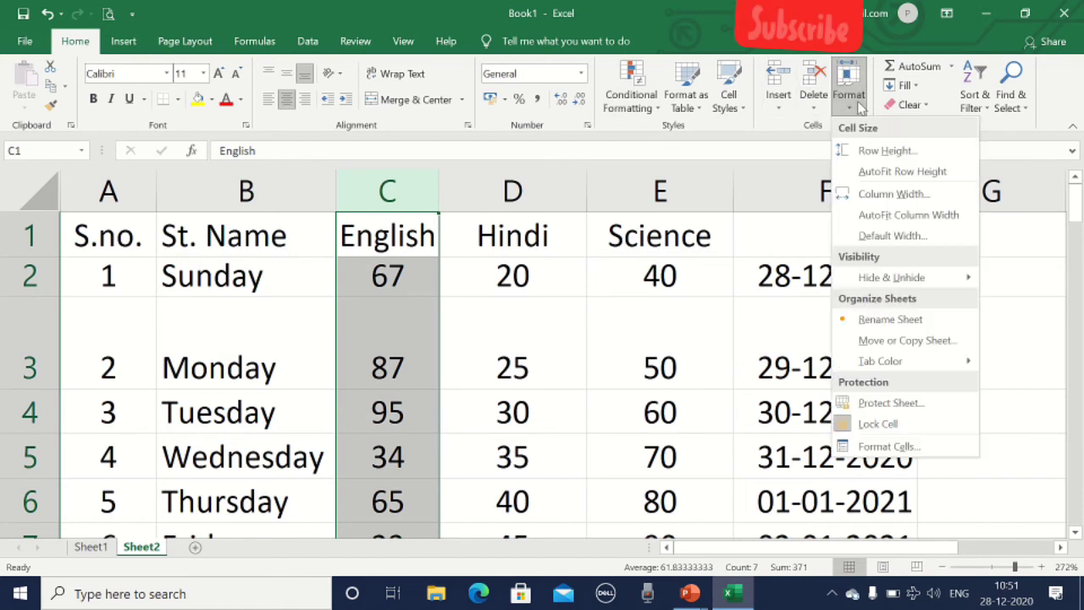
click(878, 196)
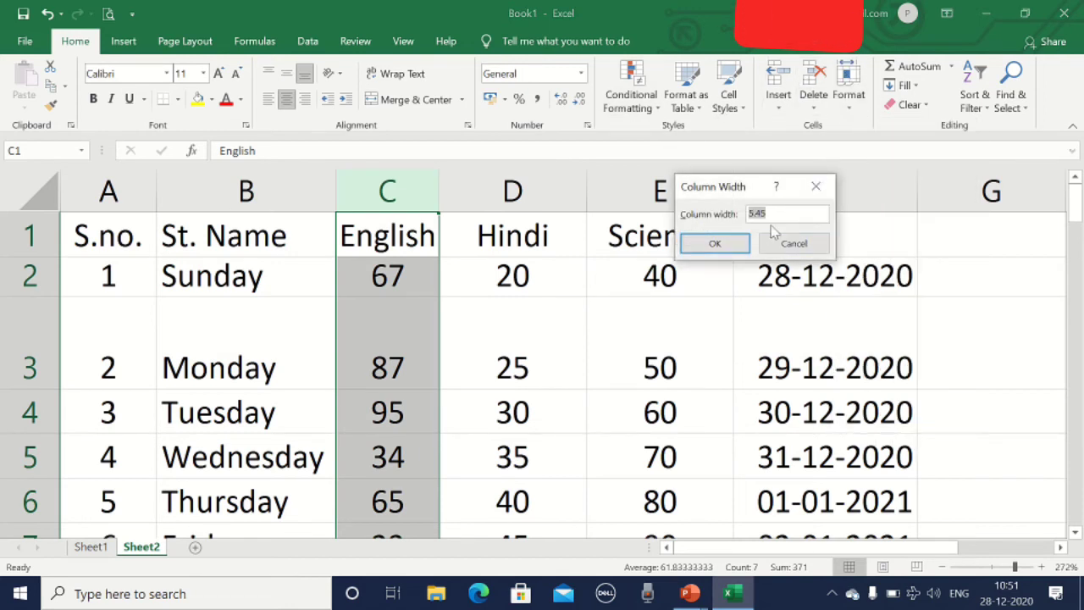
text(1)
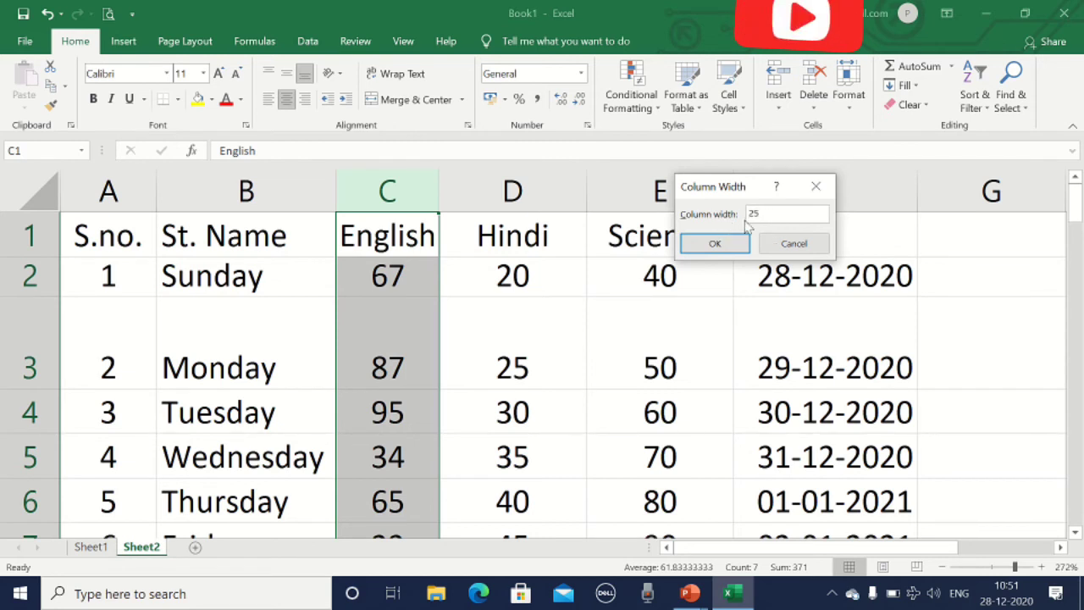
click(714, 245)
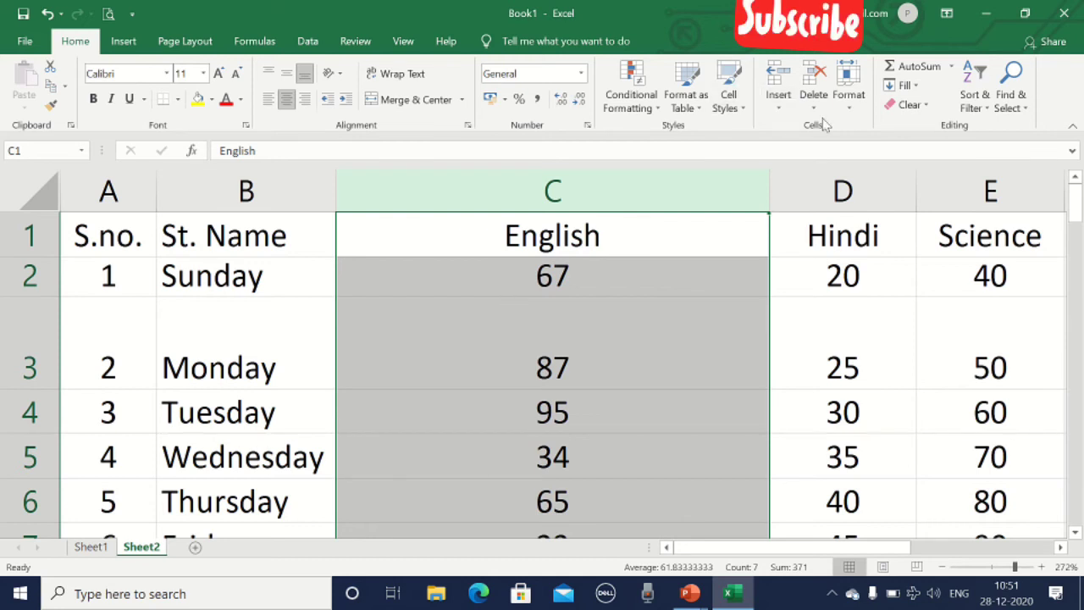
AutoFit the width of the English column and the height of row 3
click(863, 107)
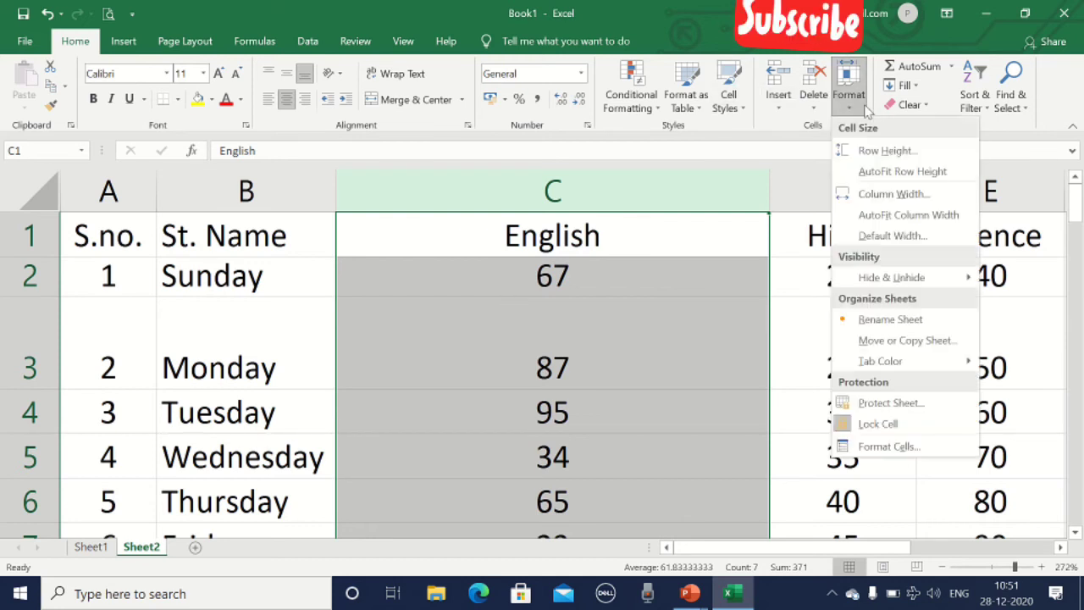
click(884, 216)
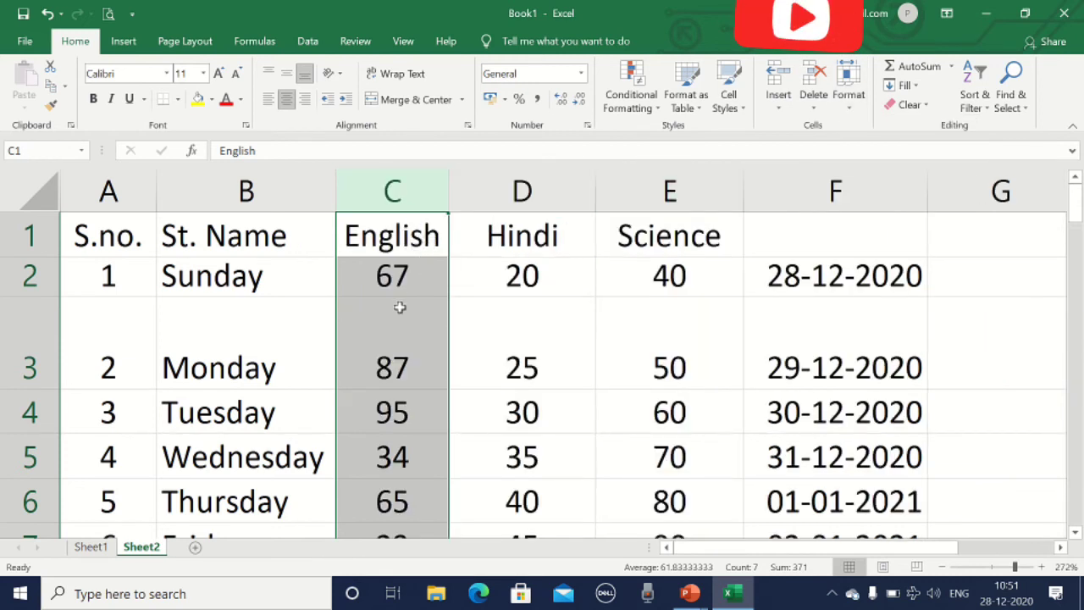
click(26, 332)
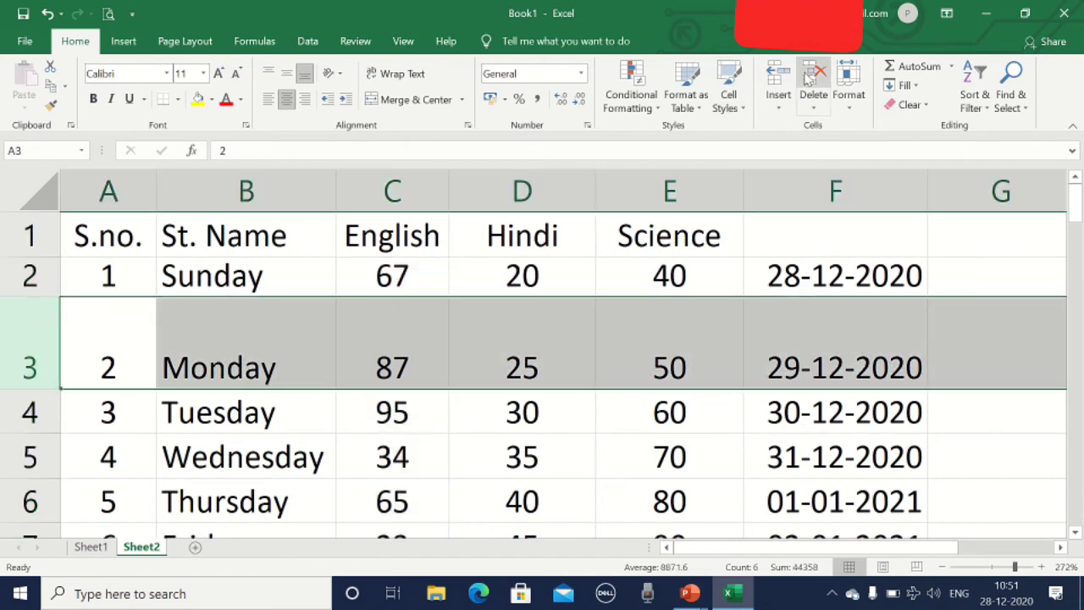
click(851, 94)
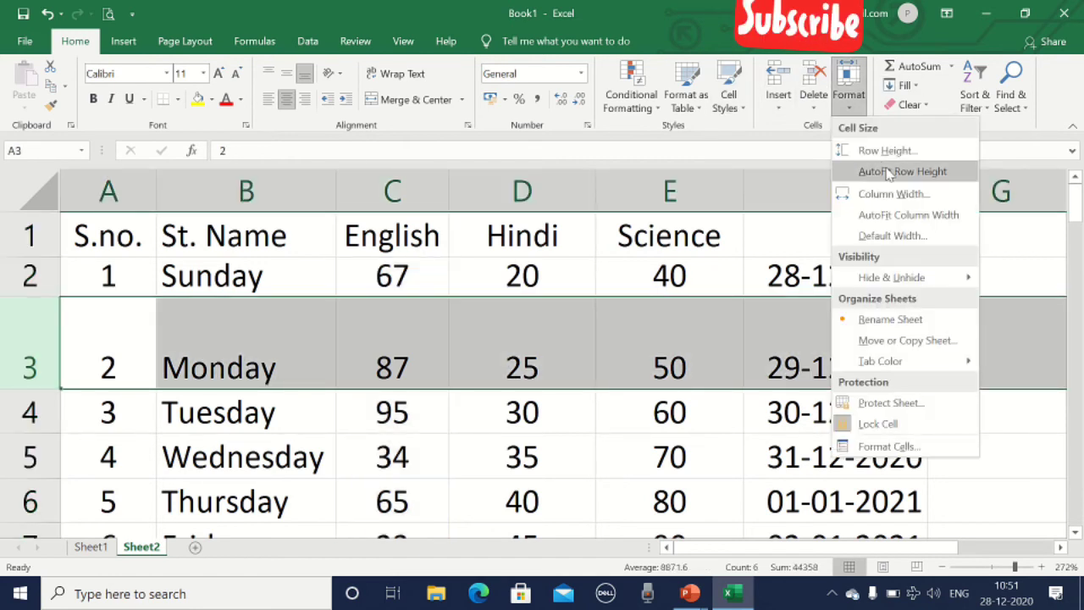
click(887, 173)
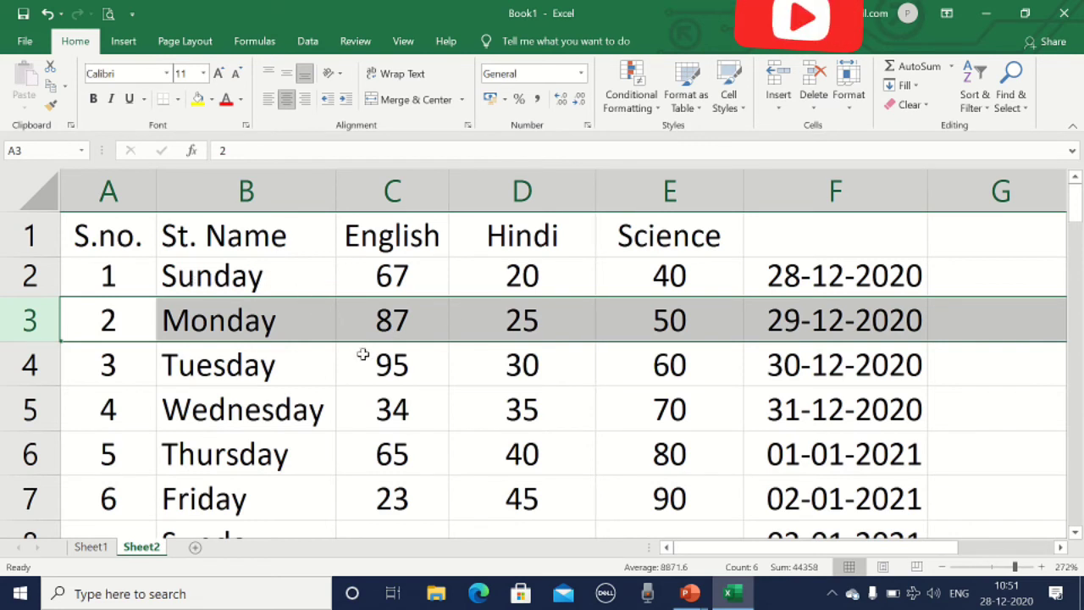
Open the sheet's default column width setting and accept the standard width of 8.09
click(851, 95)
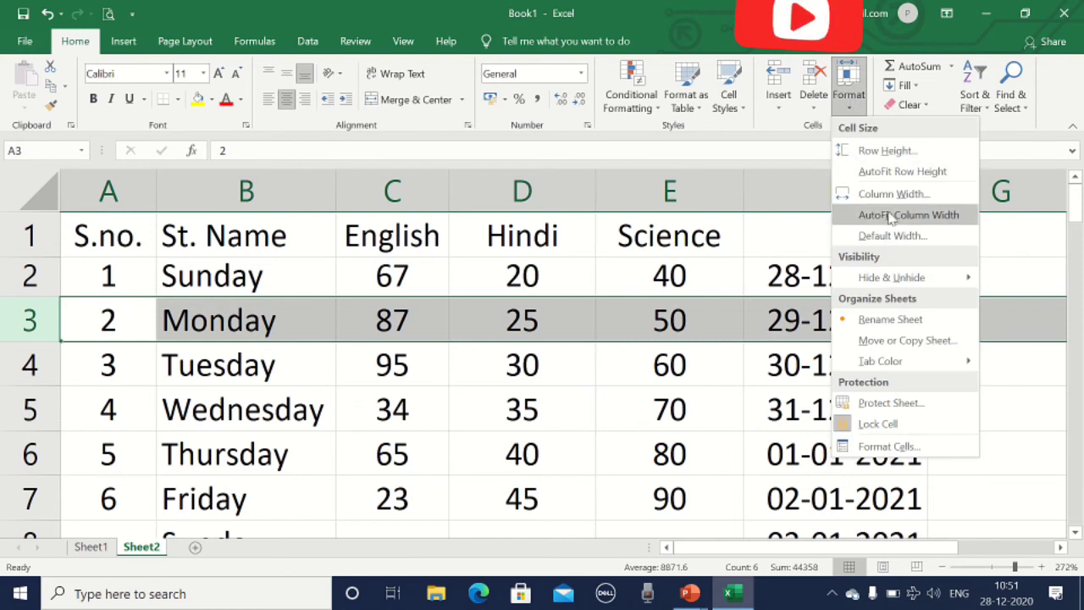
click(889, 236)
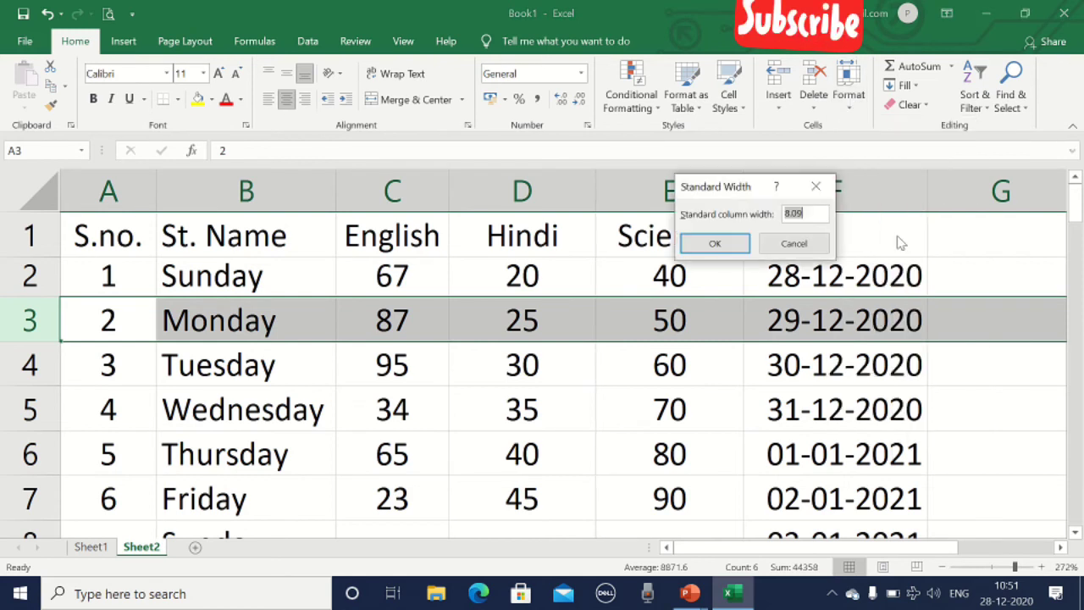
click(819, 187)
click(849, 95)
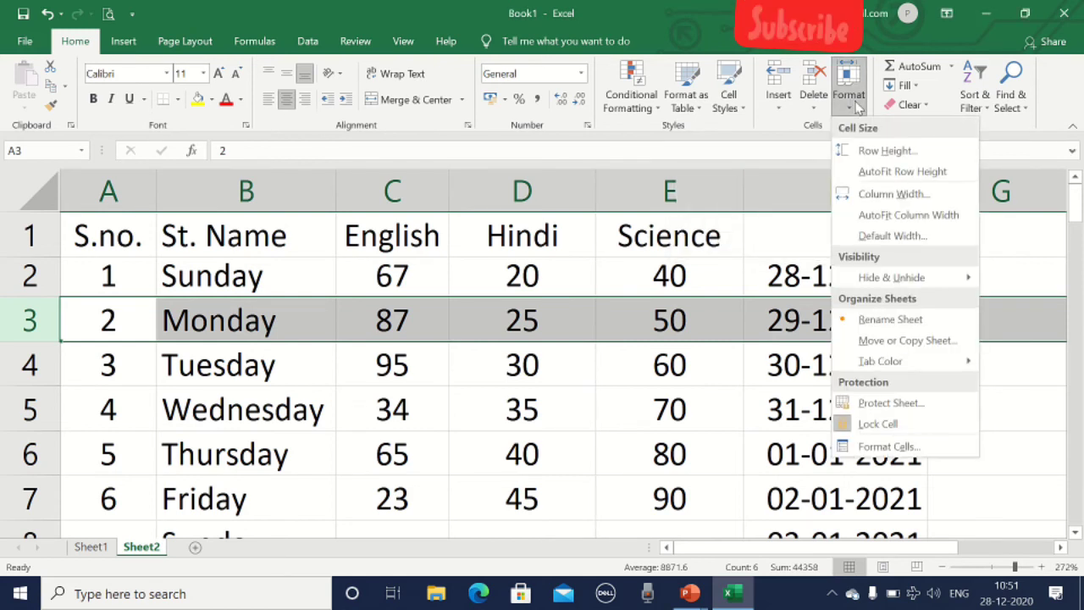
click(870, 239)
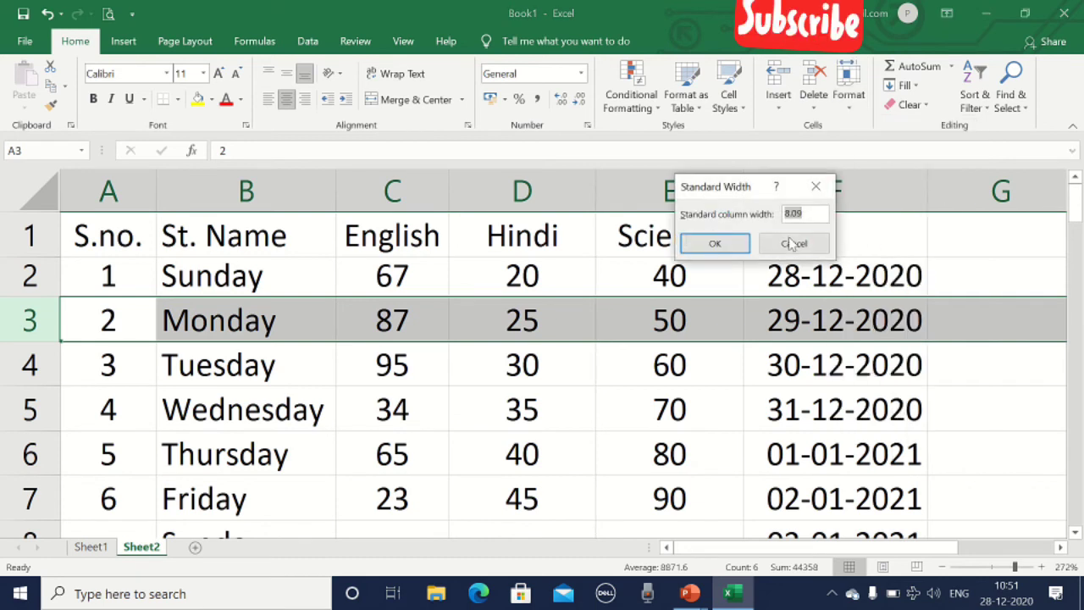
click(715, 243)
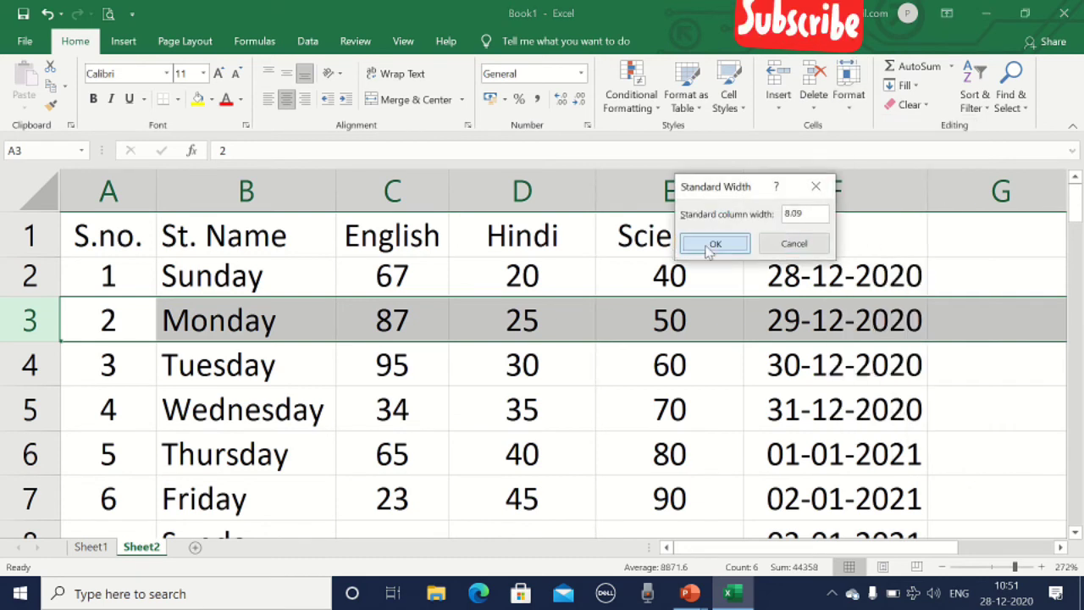
click(856, 95)
mouse_move(869, 282)
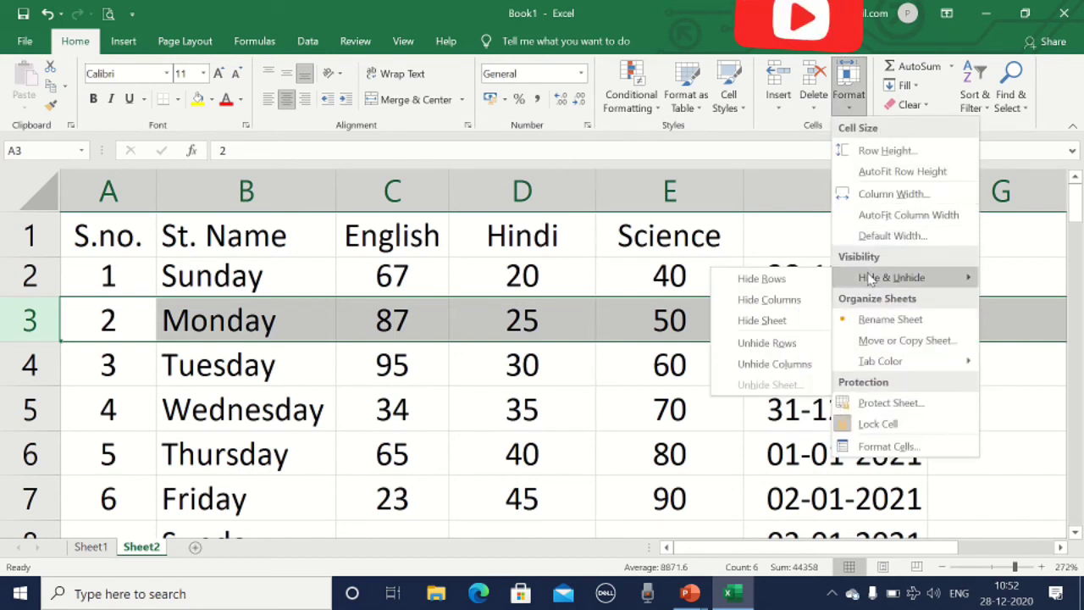
click(563, 278)
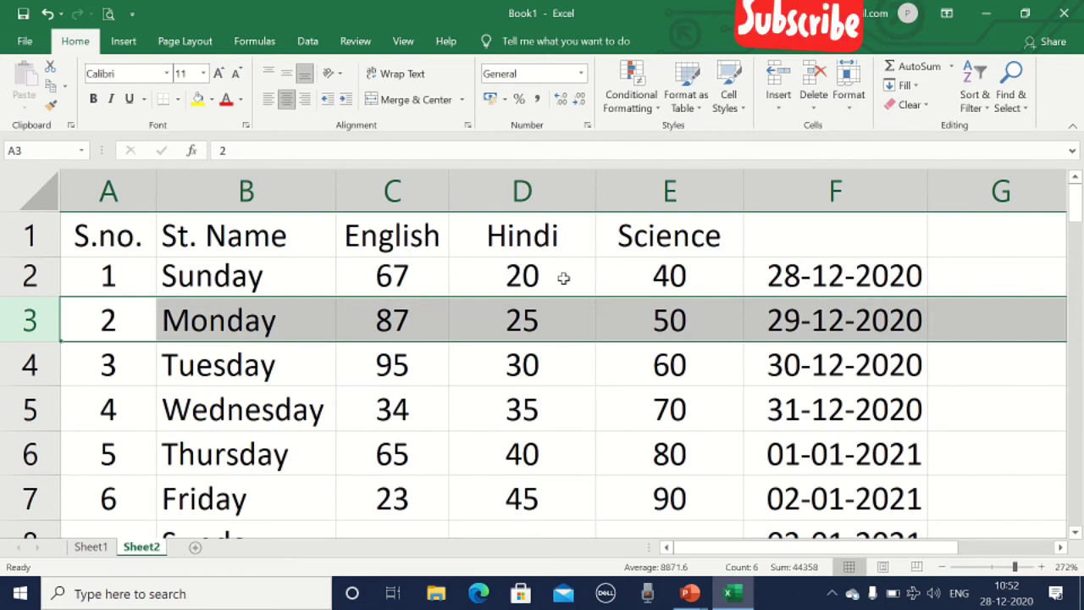
Hide the English column, then bring it back by widening its hidden boundary beside the St. Name column
click(363, 182)
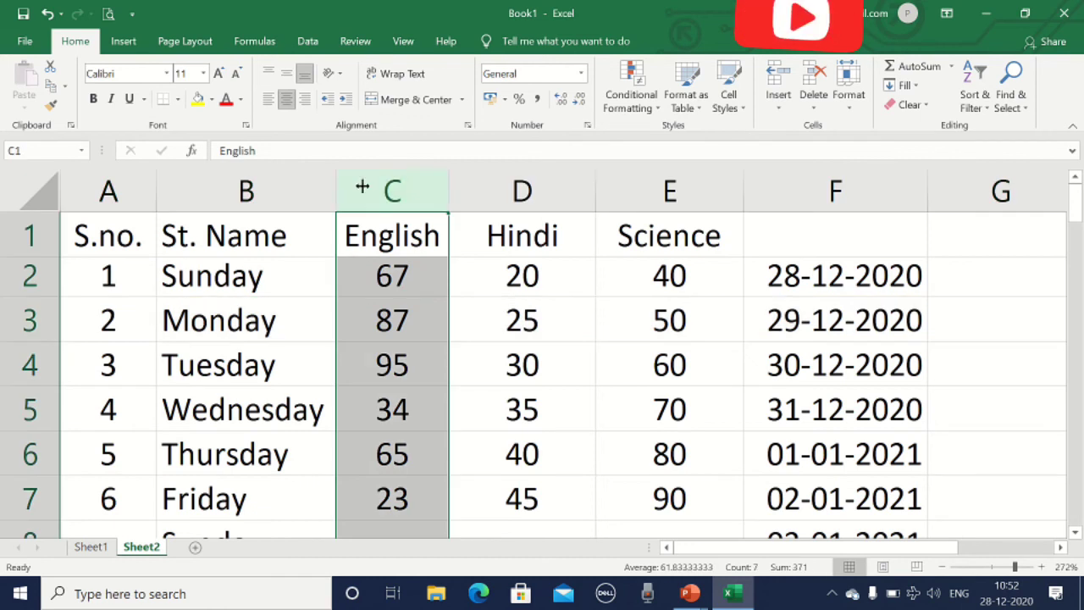
right_click(361, 187)
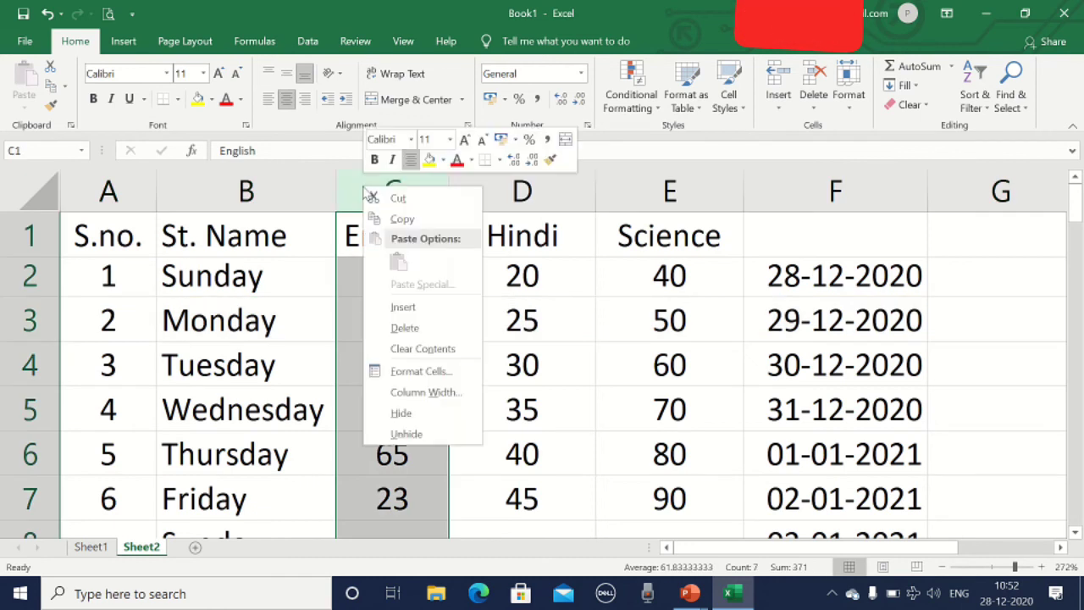
click(424, 419)
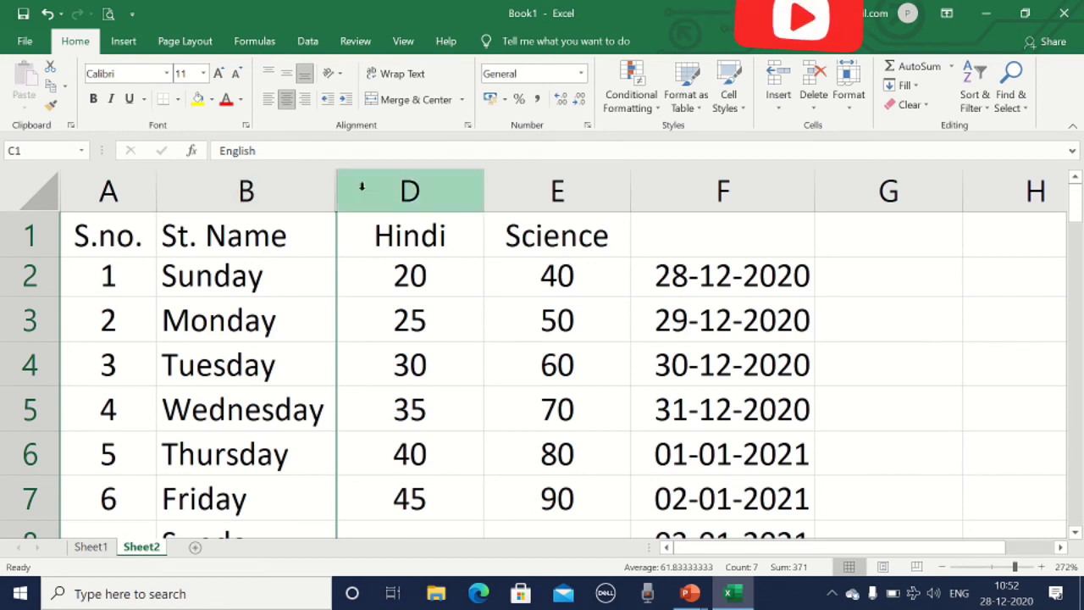
drag(341, 192, 442, 196)
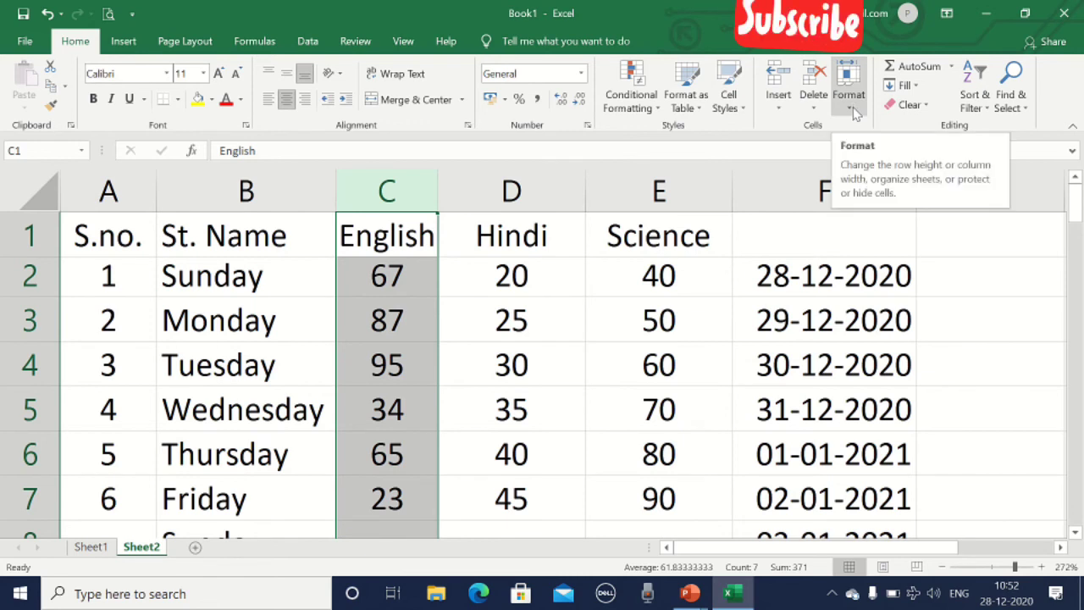
Hide the Hindi column and unhide it again with the column visibility commands
click(551, 190)
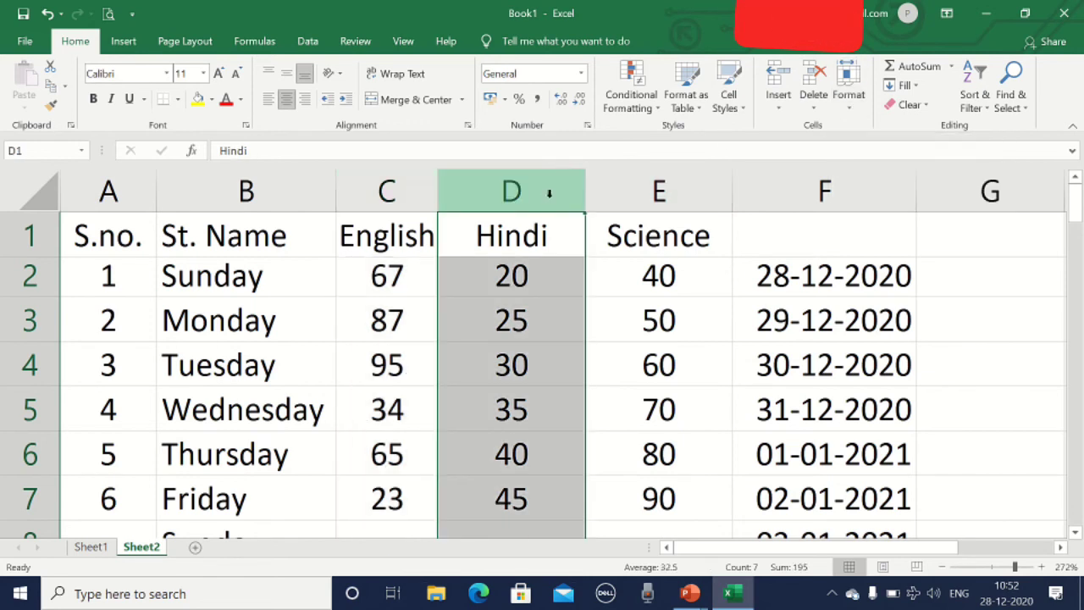
click(851, 101)
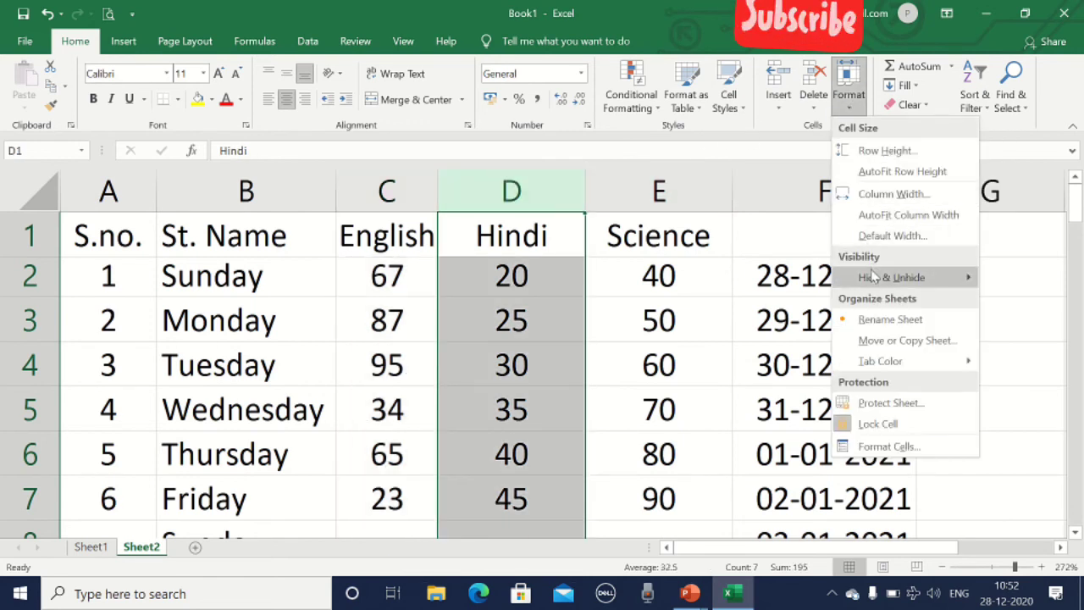
mouse_move(873, 281)
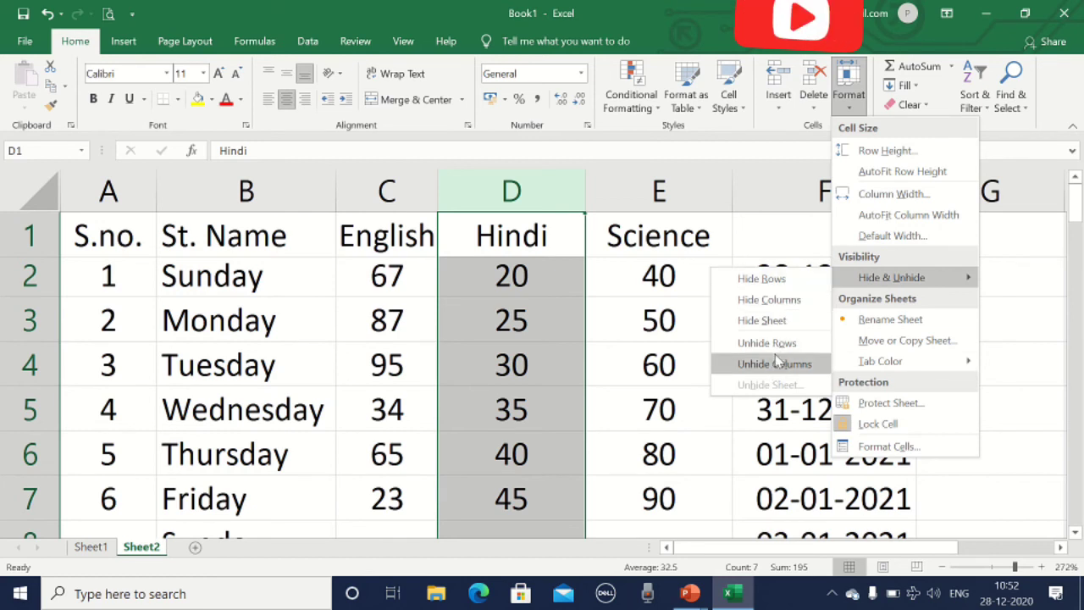
click(780, 302)
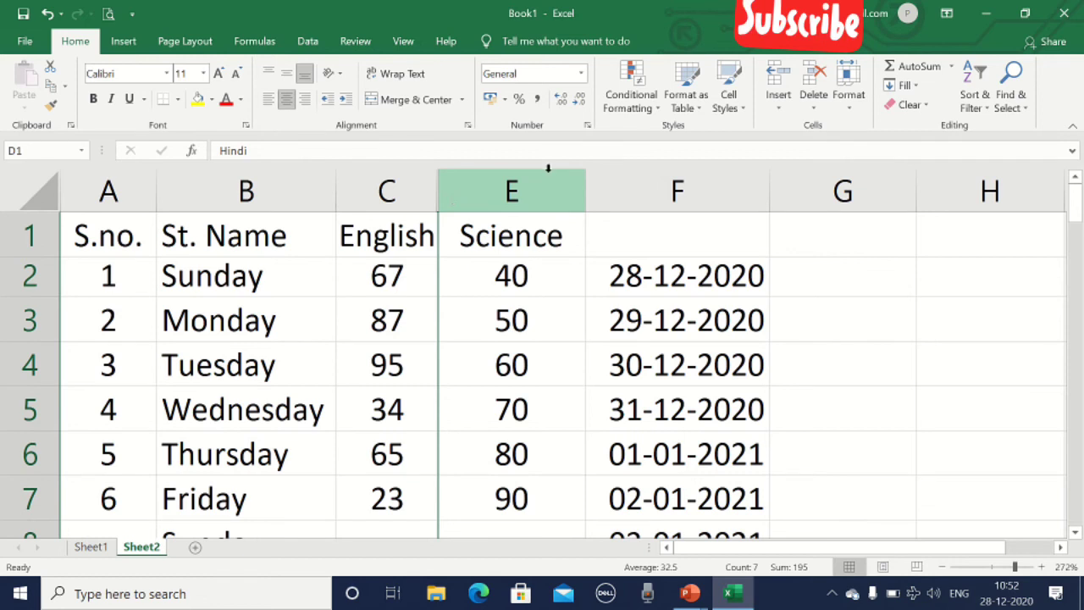
click(849, 95)
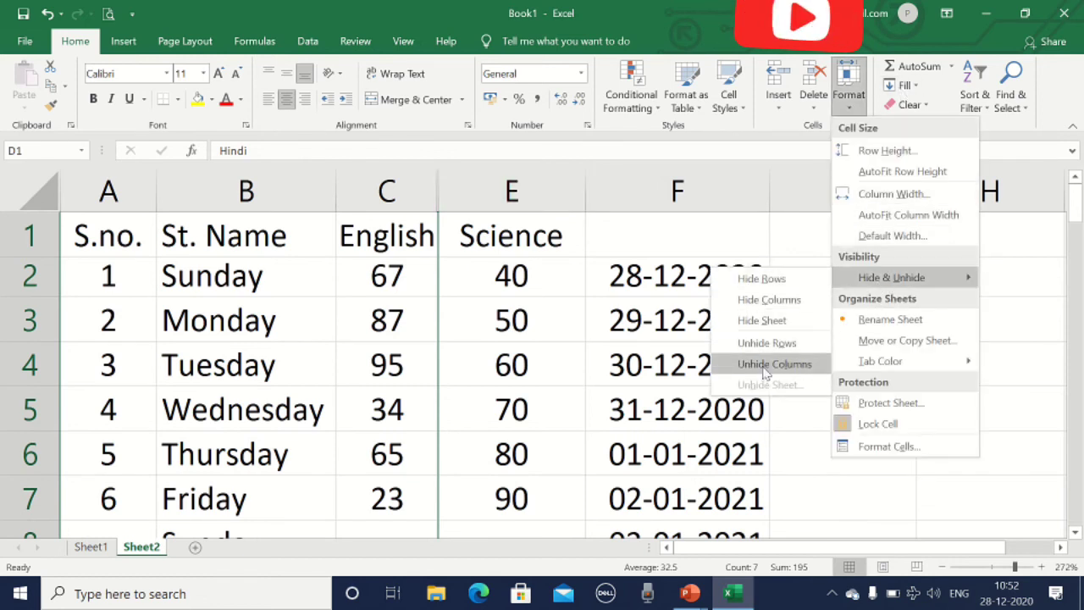
click(766, 364)
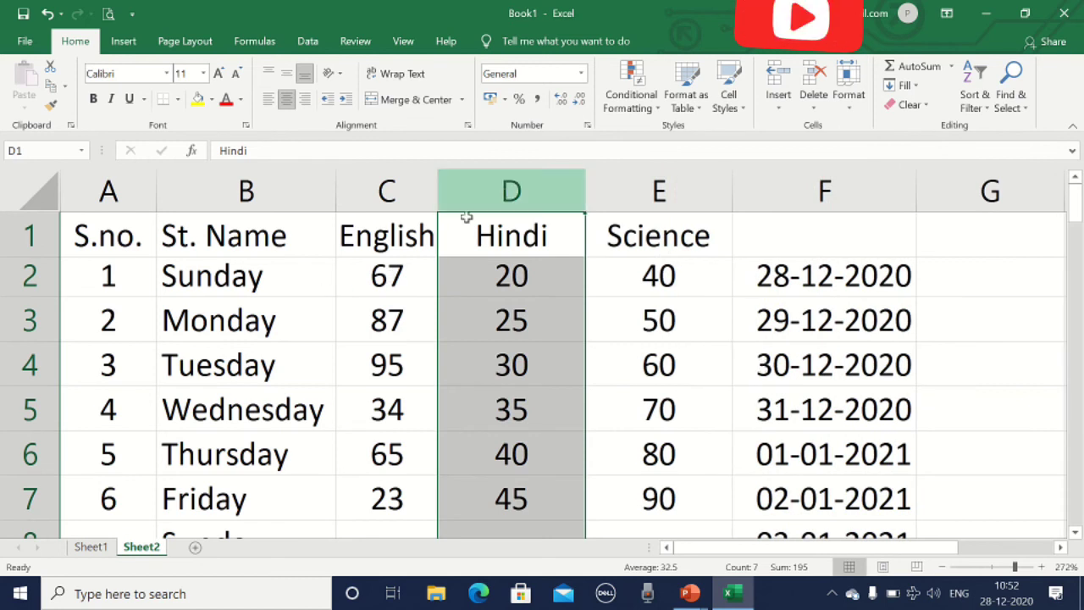
Hide row 3, the Monday record, and unhide it again with the row visibility commands
click(19, 329)
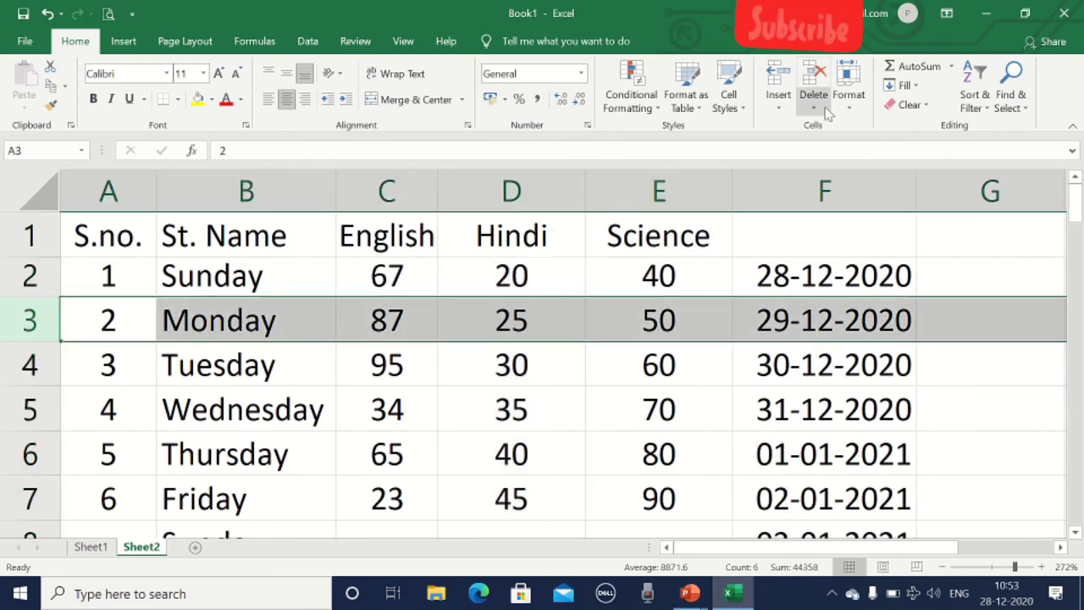
click(850, 95)
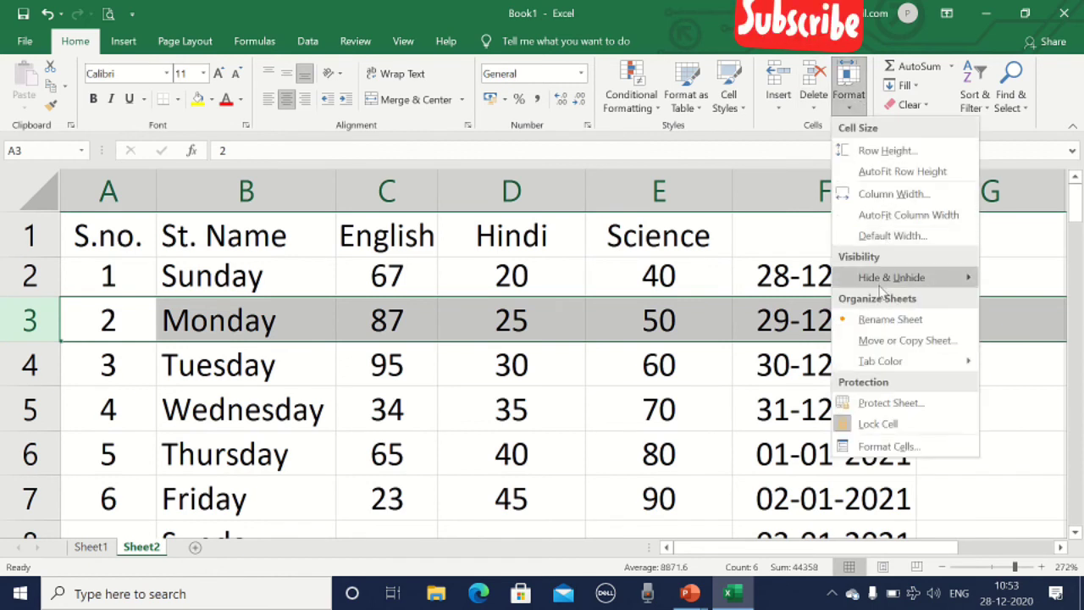
mouse_move(881, 291)
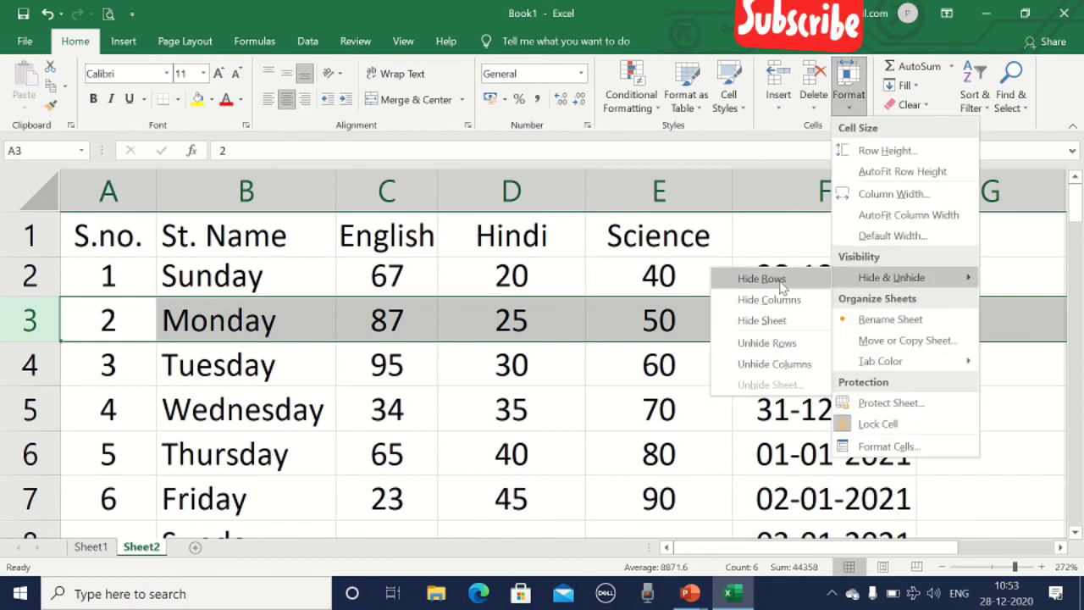
click(762, 278)
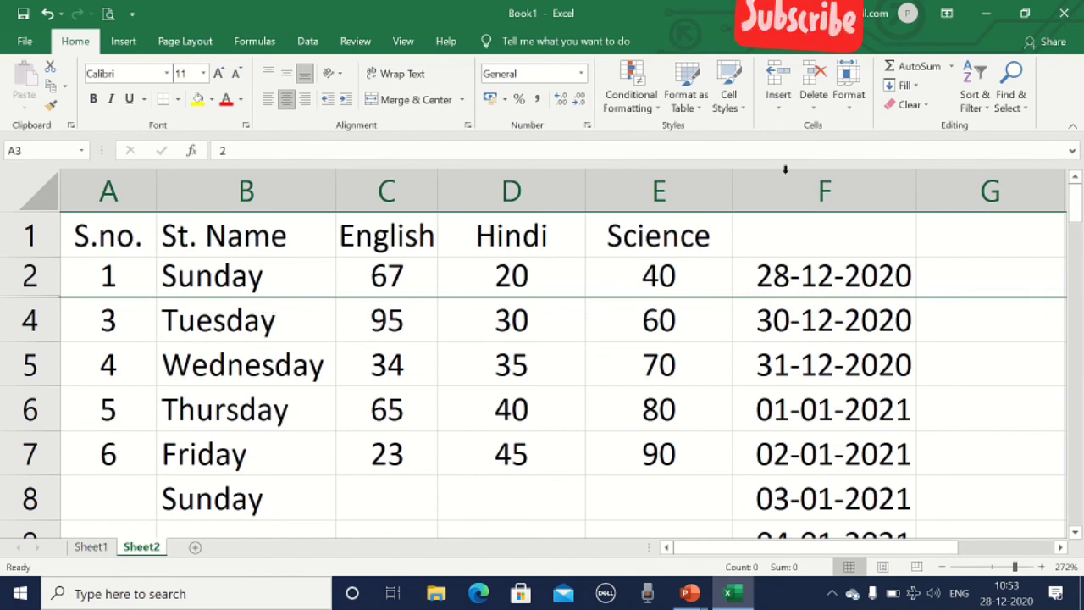
click(852, 110)
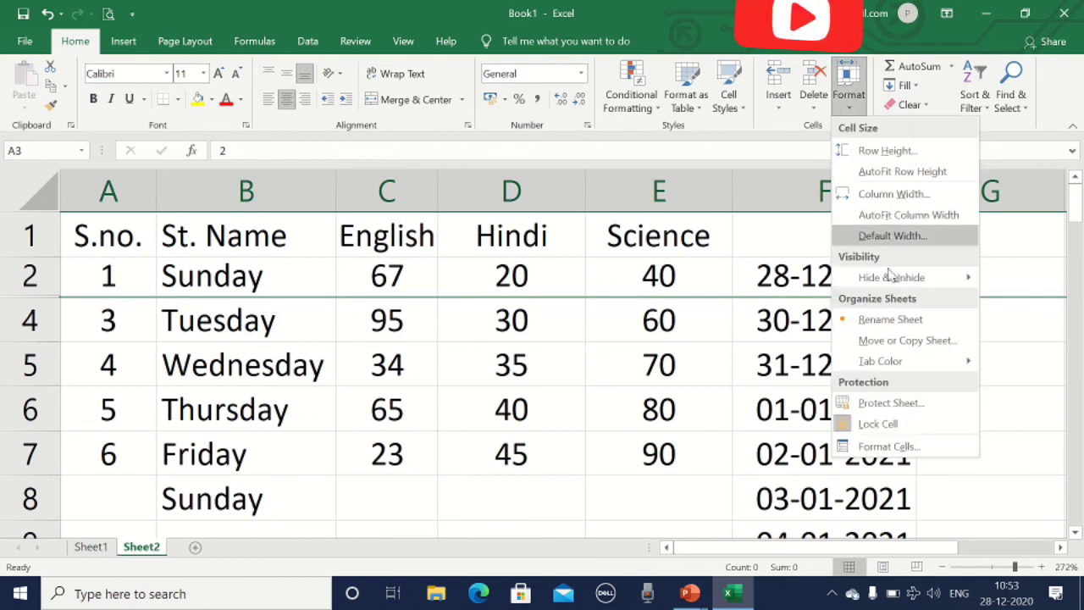
mouse_move(866, 278)
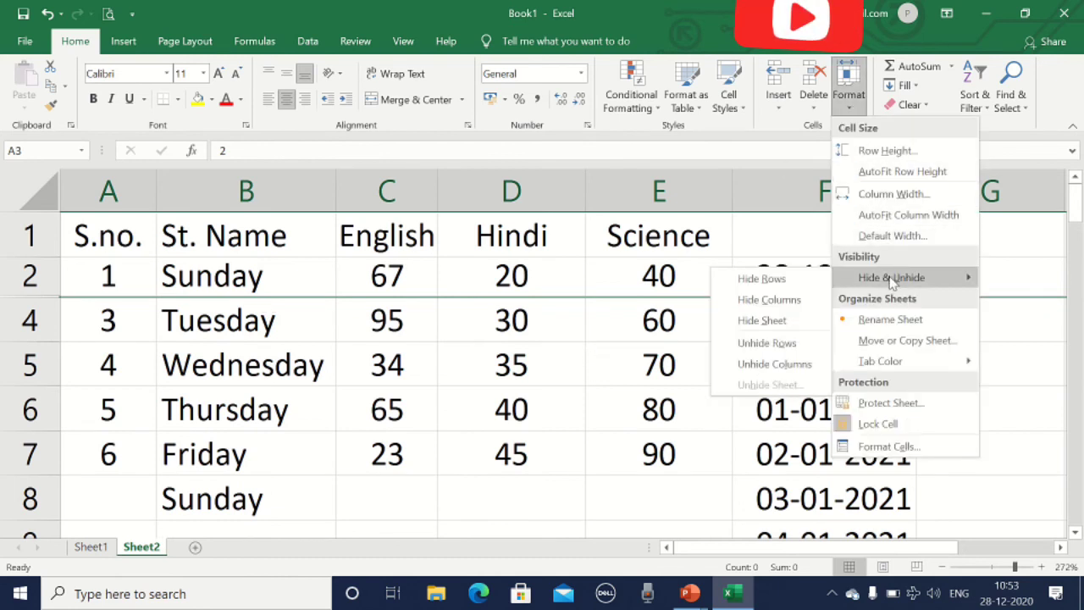
click(781, 350)
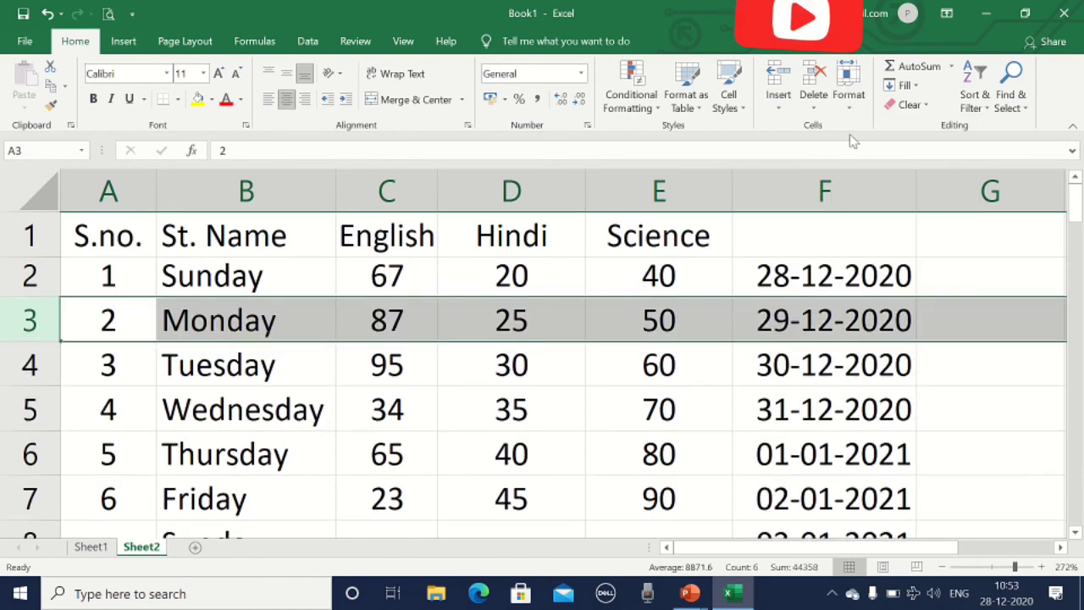
Rename Sheet2 as "St. result", then view Sheet1 briefly and return to the renamed sheet
click(854, 108)
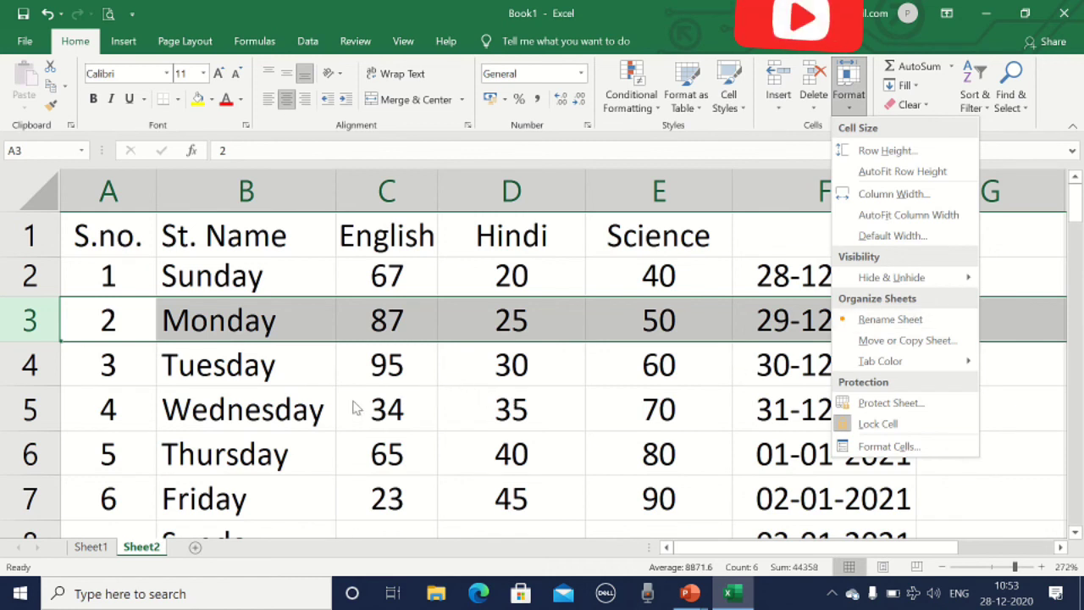
click(128, 552)
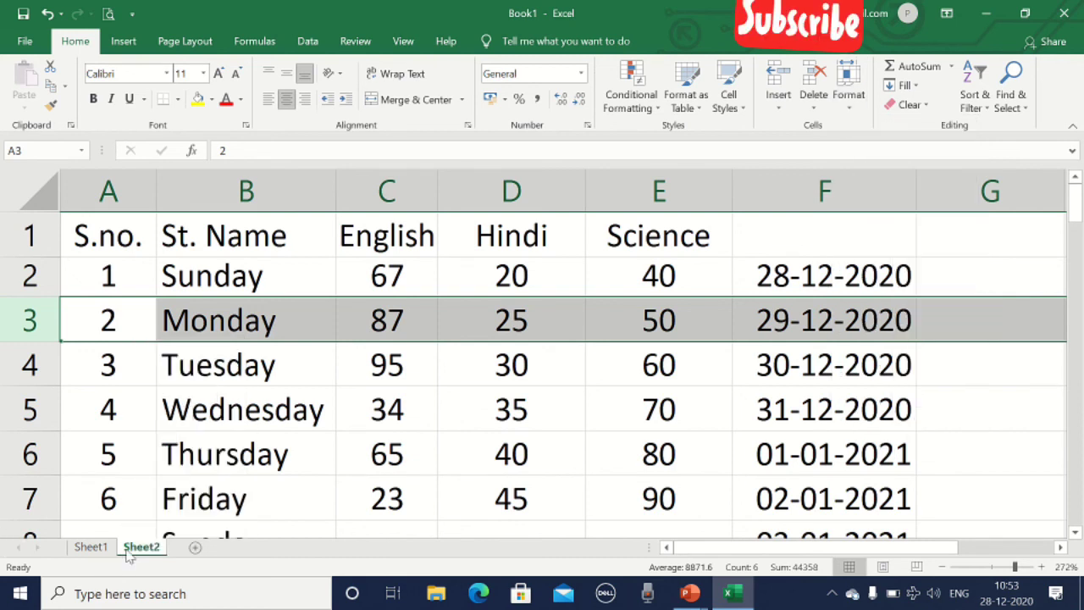
right_click(129, 549)
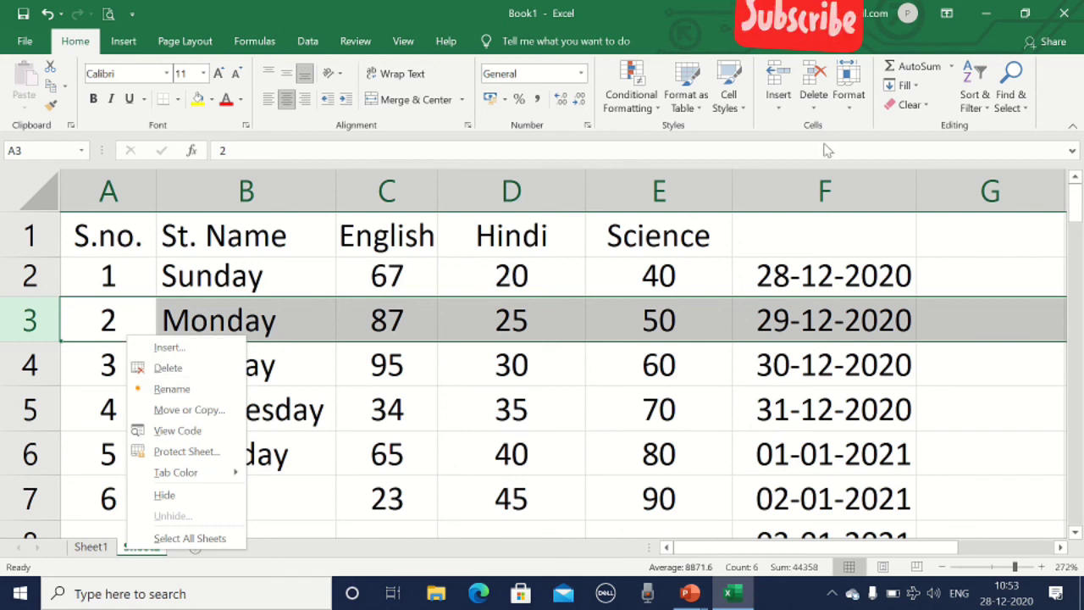
click(852, 94)
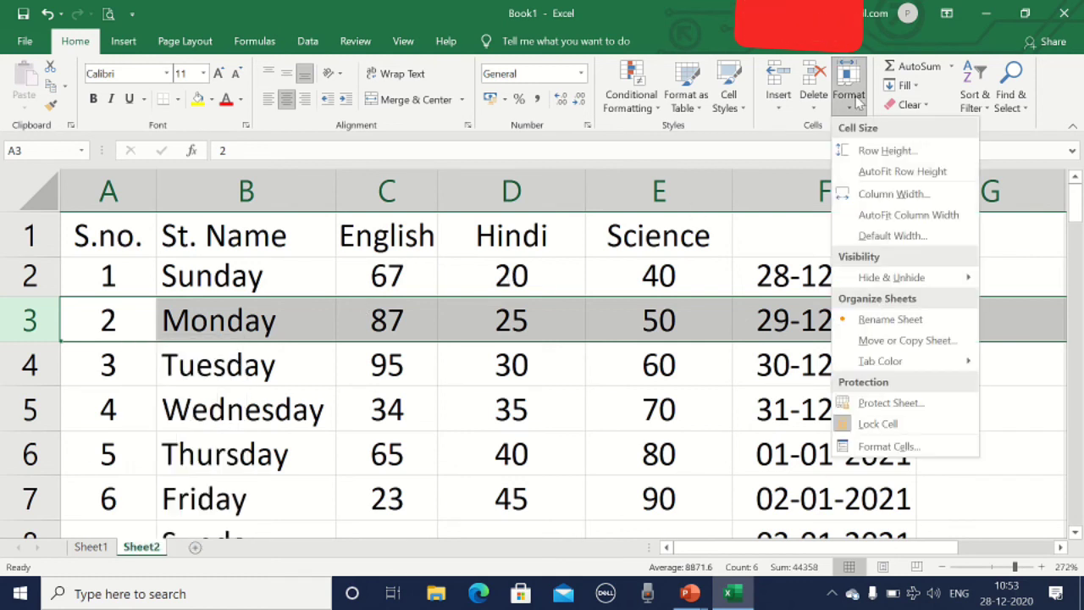
click(886, 322)
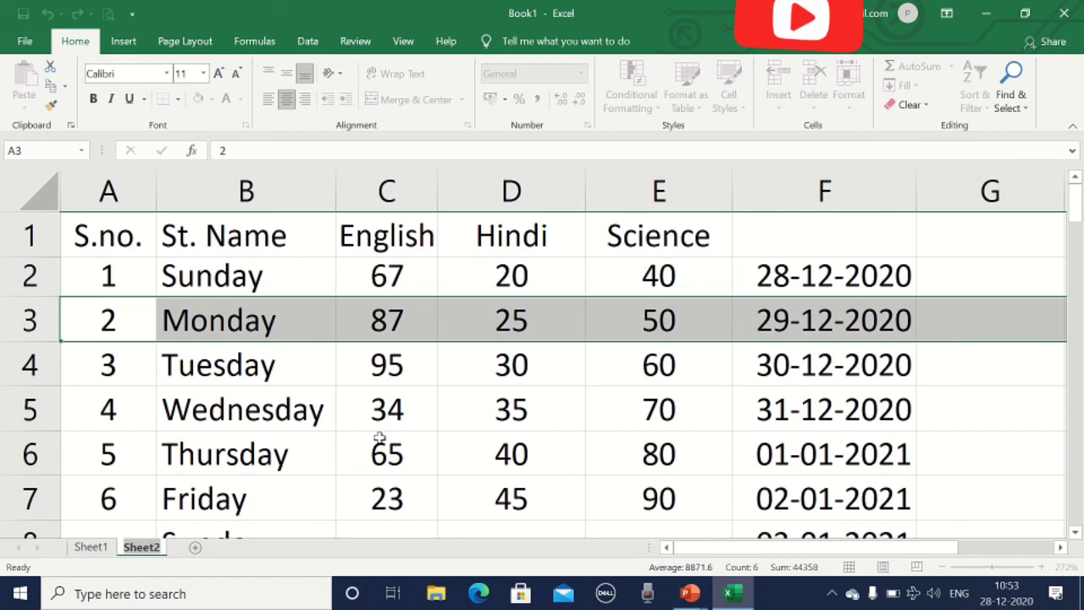
text(S)
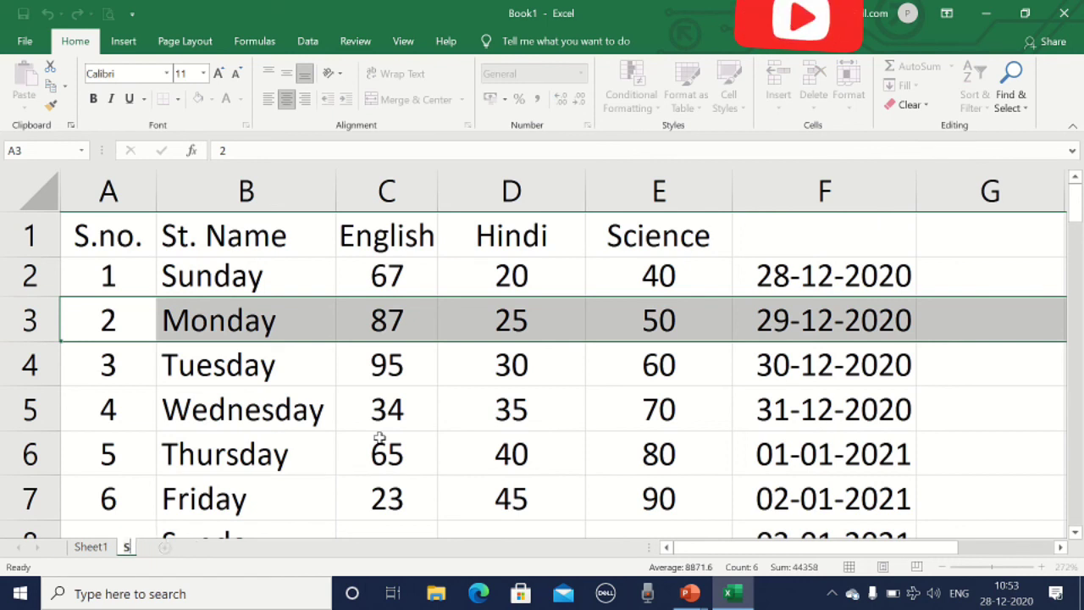
text(t.)
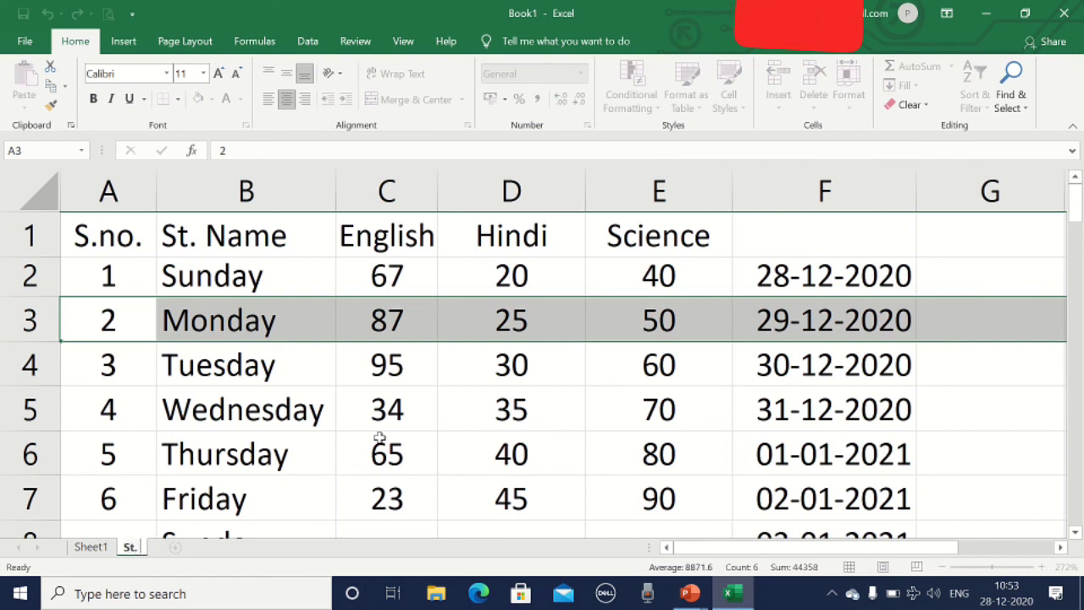
text( result)
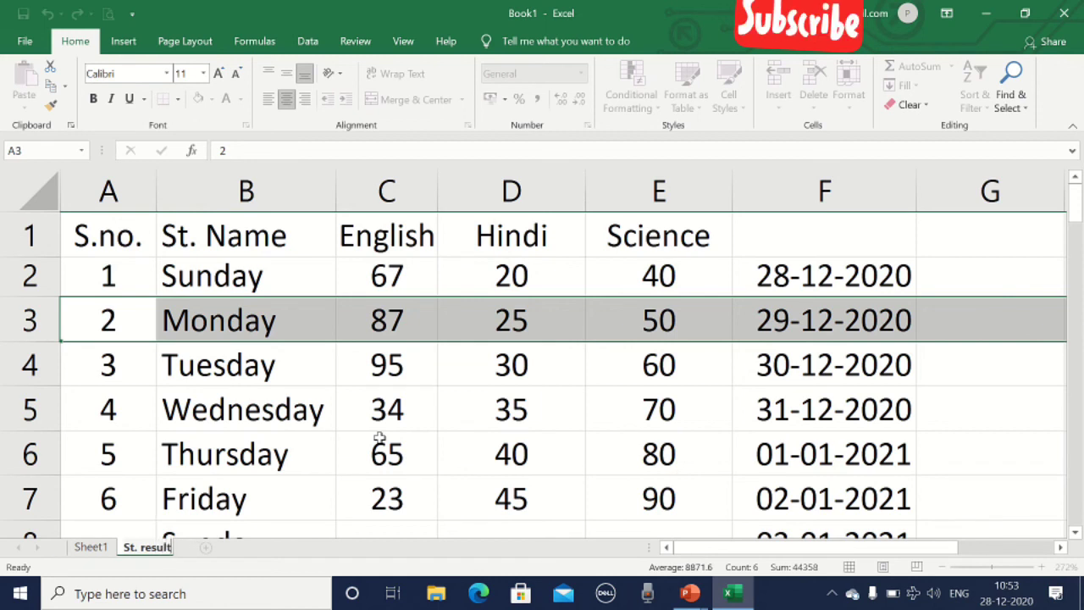
click(389, 465)
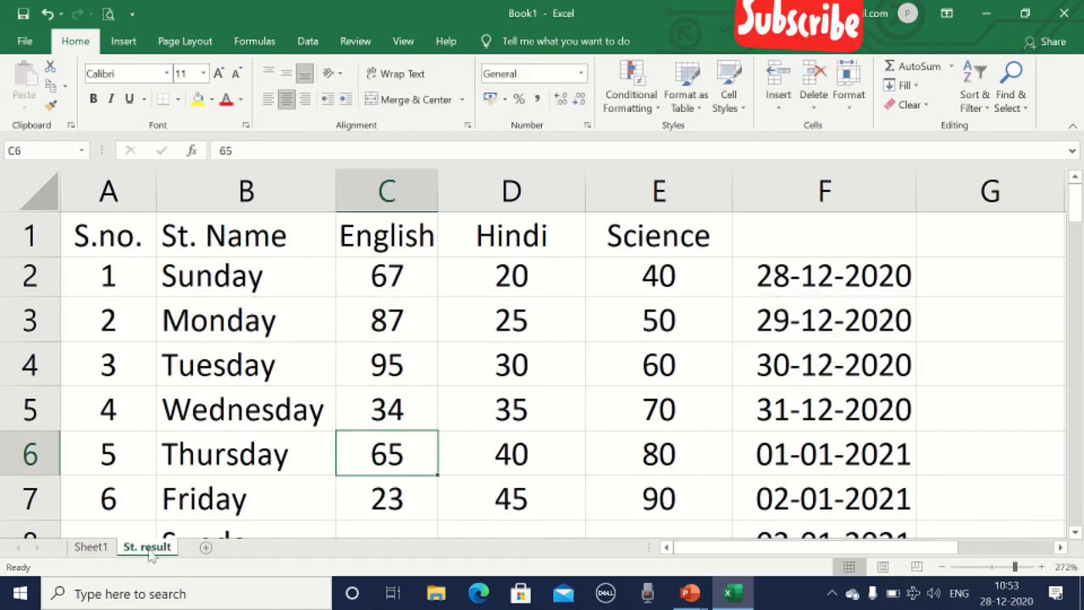
click(93, 547)
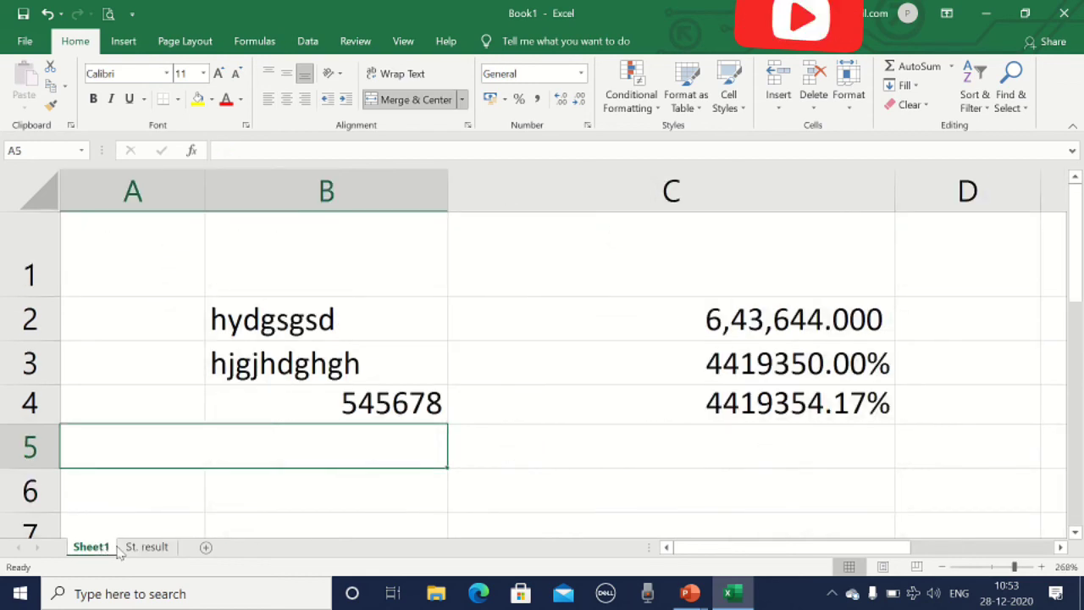
click(149, 548)
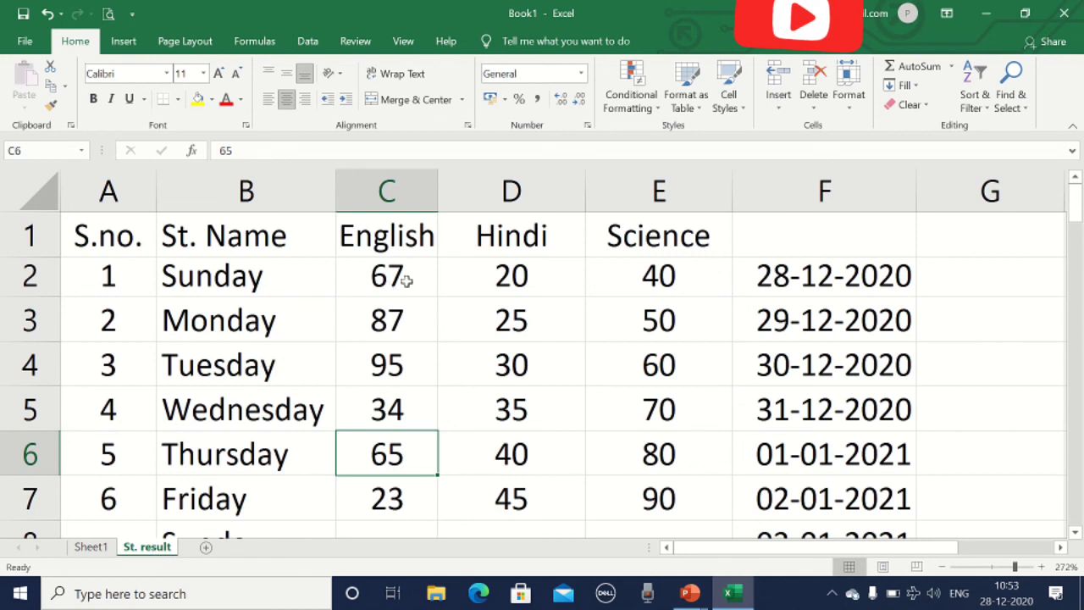
Copy the St. result sheet into a new workbook using the Create a copy option, and select cell D2 there
click(854, 102)
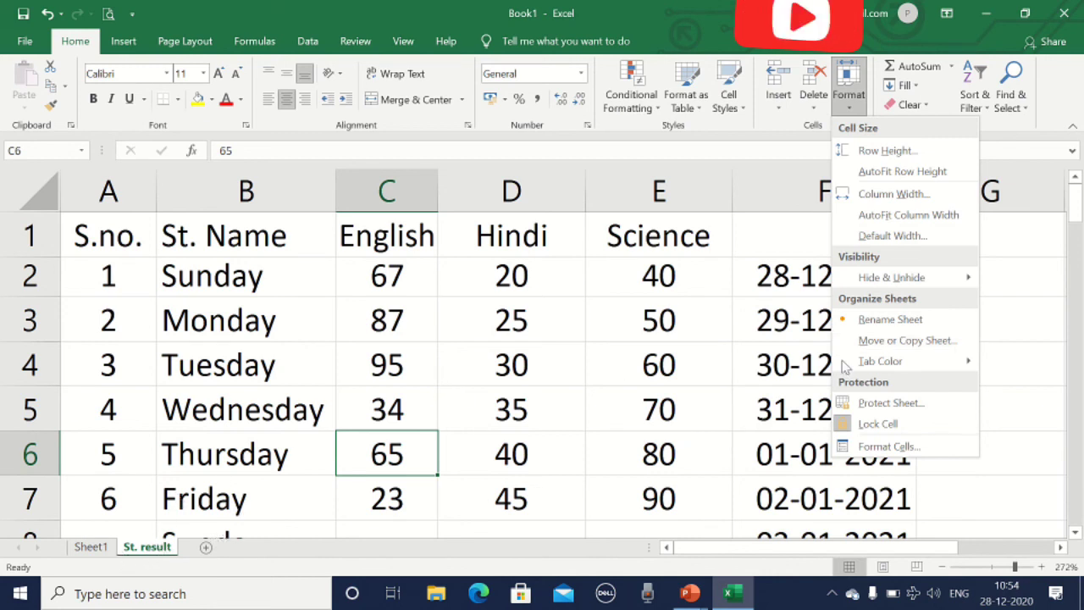
click(916, 350)
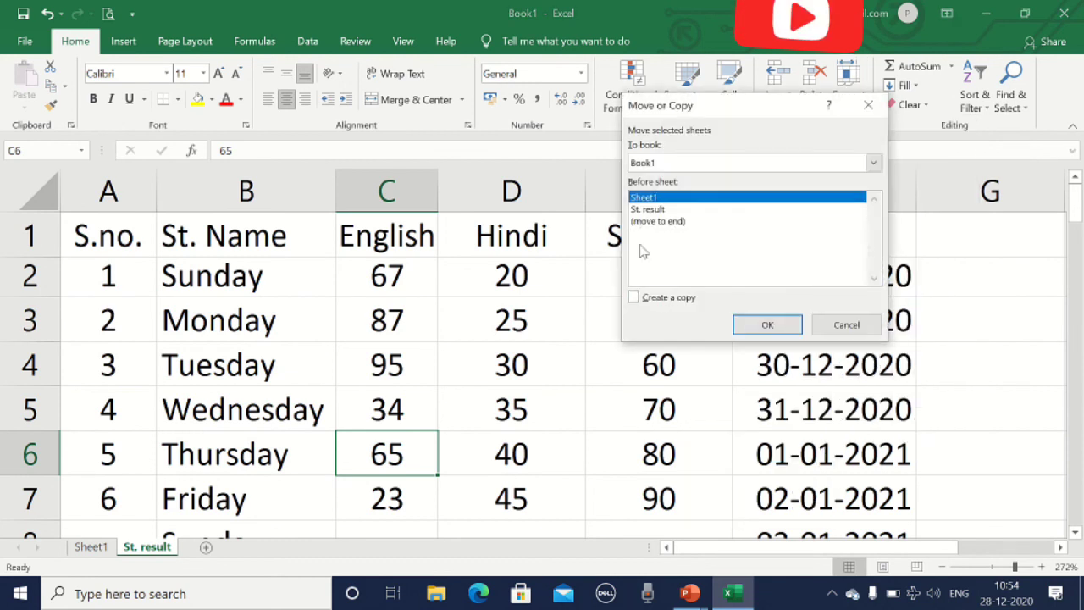
click(875, 163)
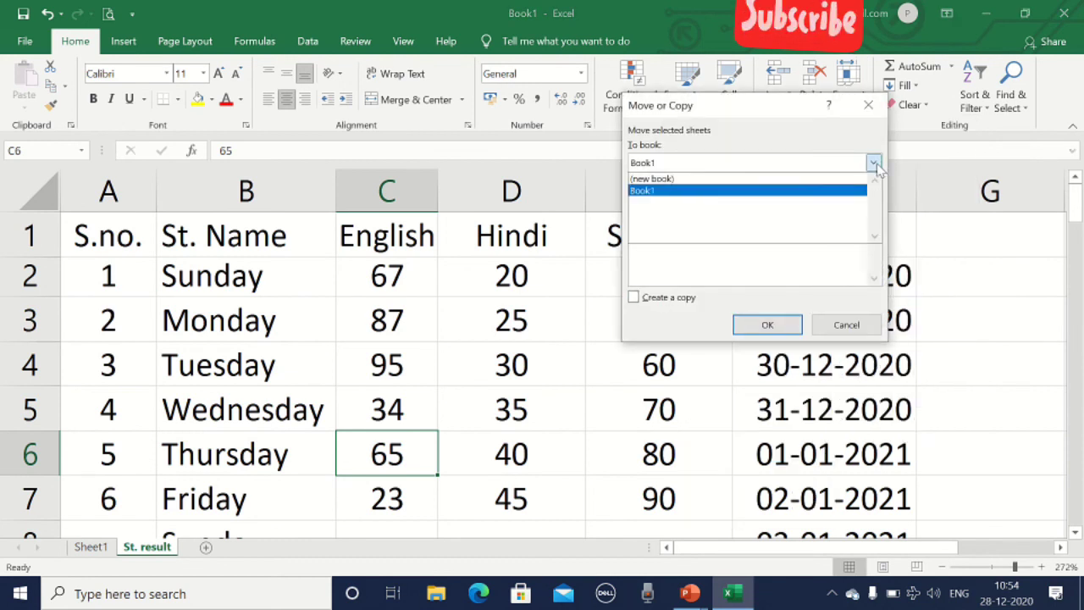
click(714, 180)
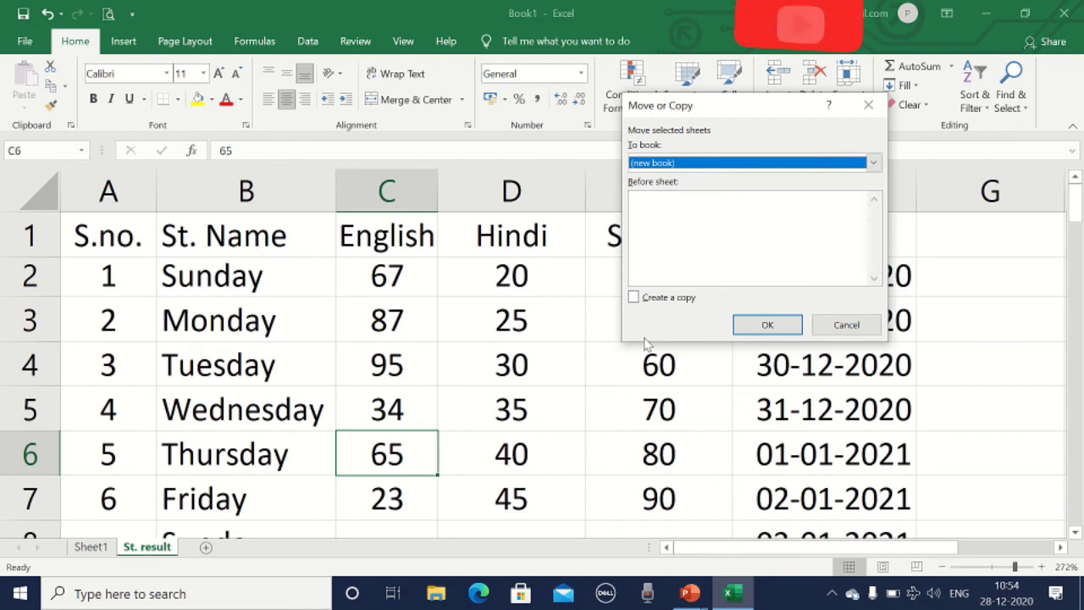
click(639, 301)
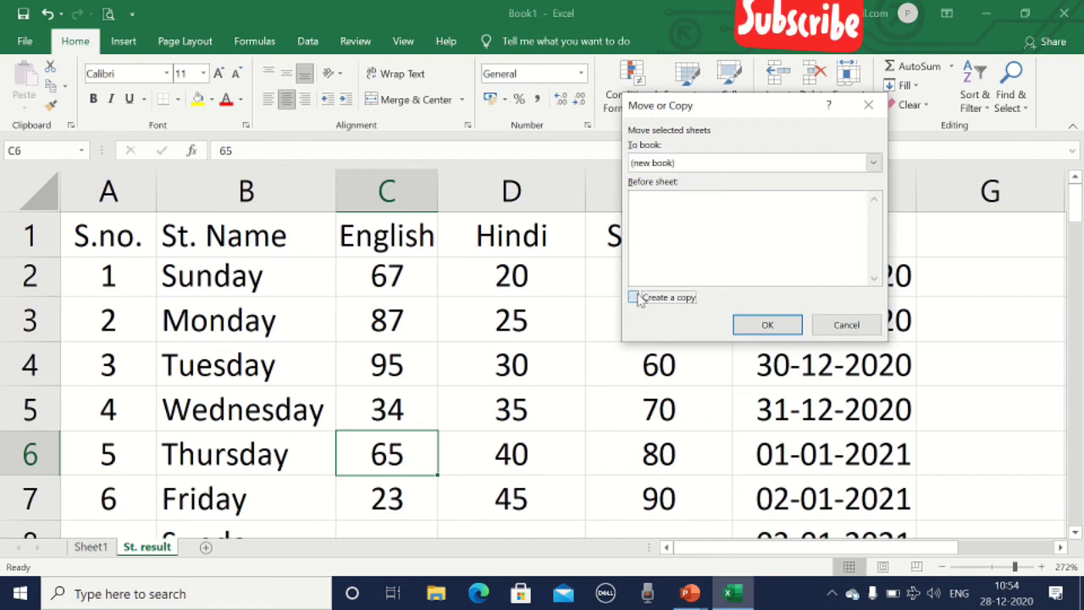
click(765, 325)
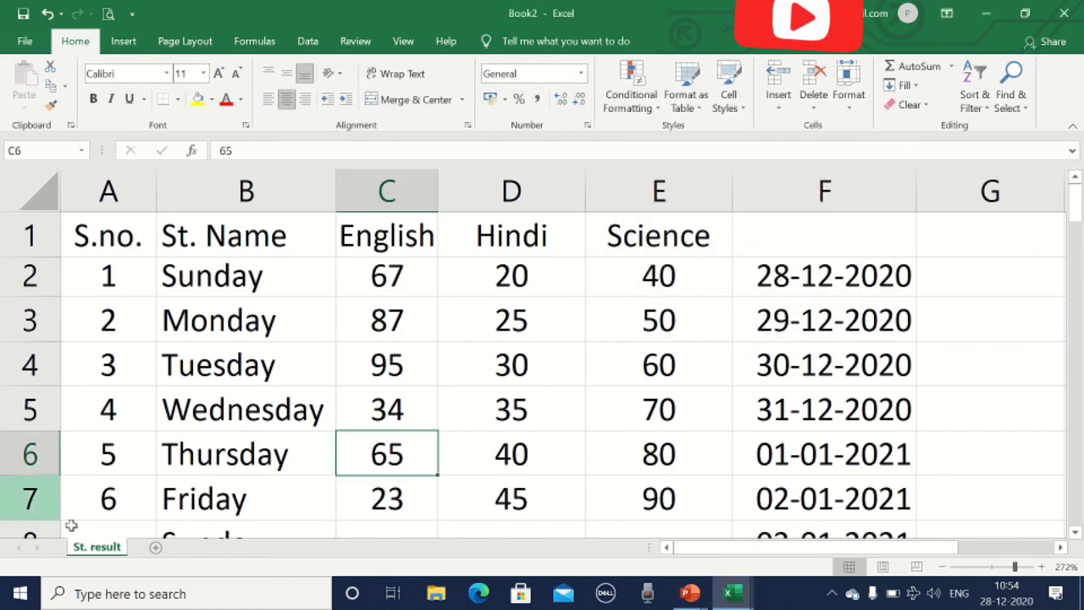
click(524, 279)
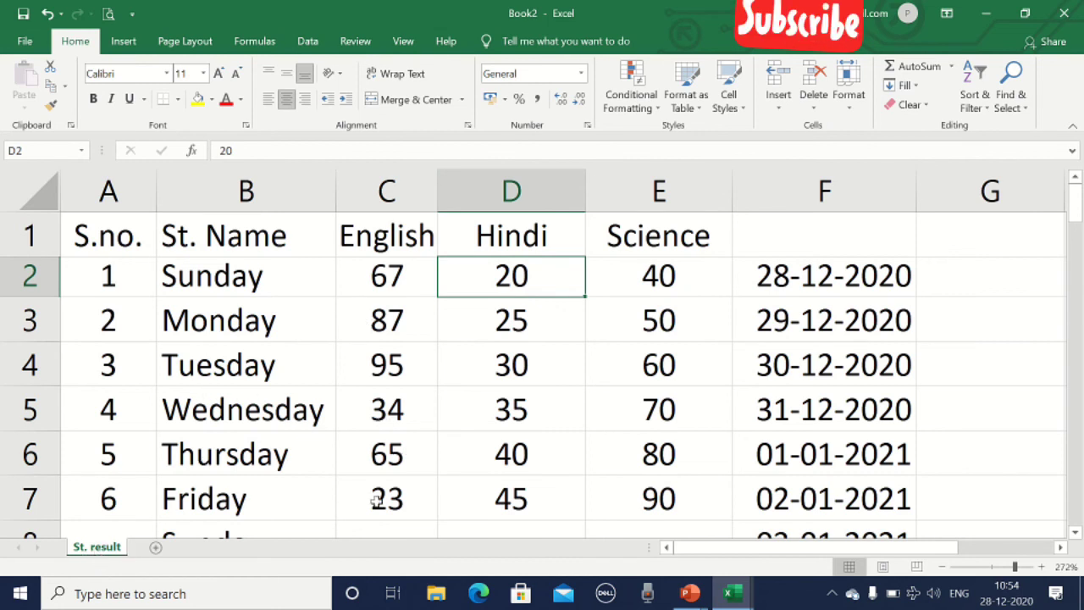
Close the copied workbook Book2 without saving its changes
click(1068, 20)
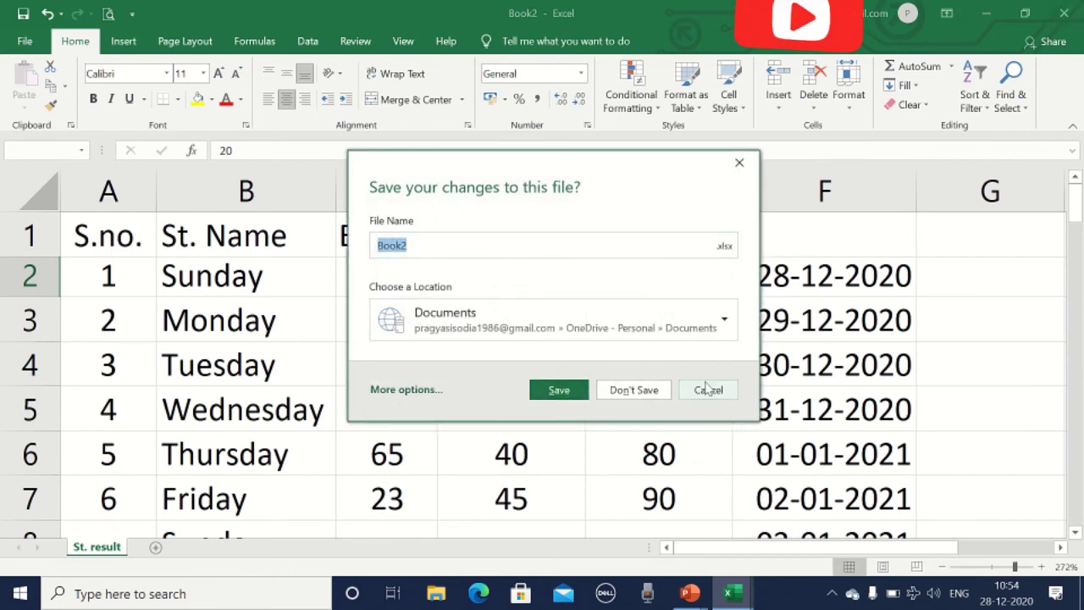
click(634, 390)
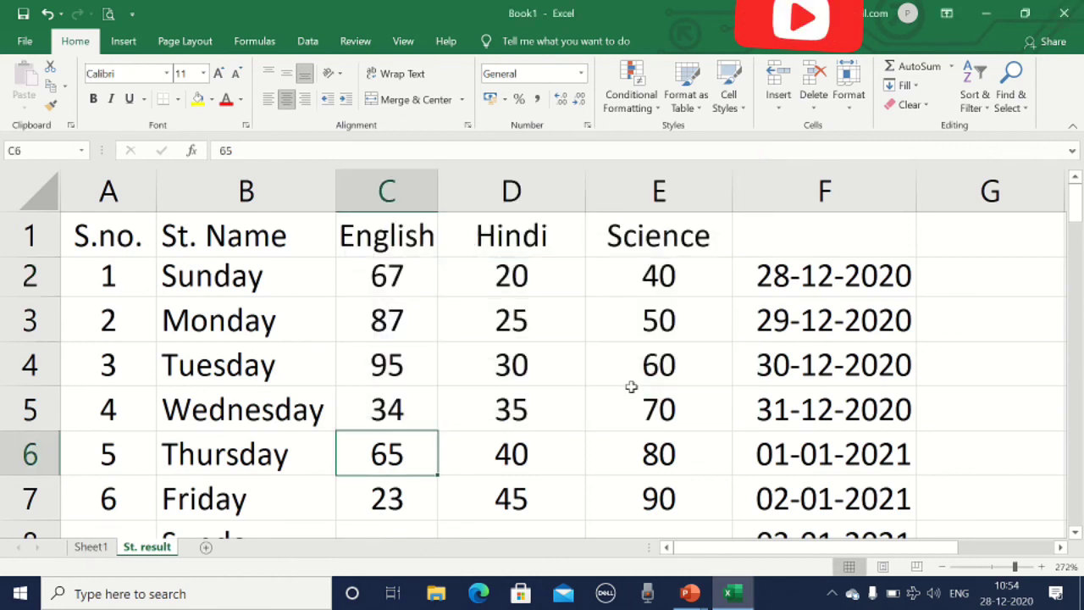
Set the St. result sheet's tab color to standard red, view Sheet1 to compare the tabs, and return to St. result
click(845, 114)
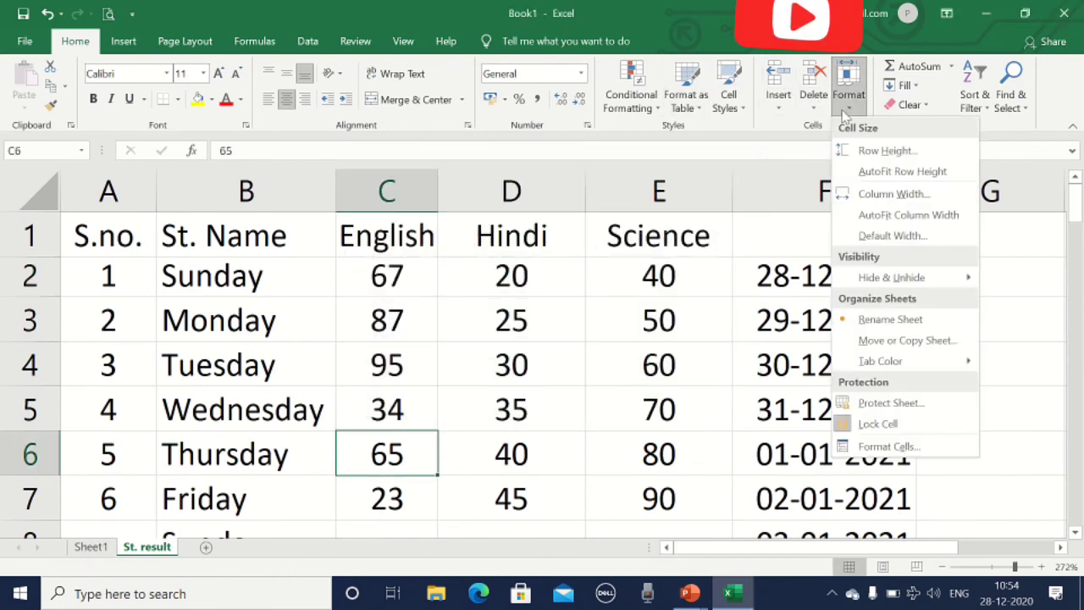
mouse_move(890, 362)
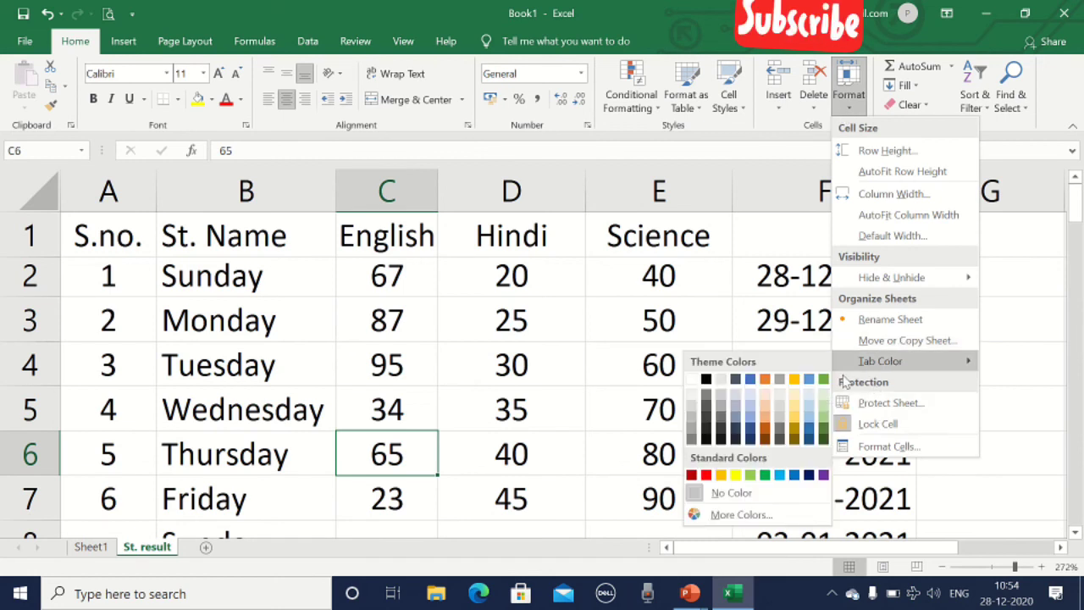
click(706, 475)
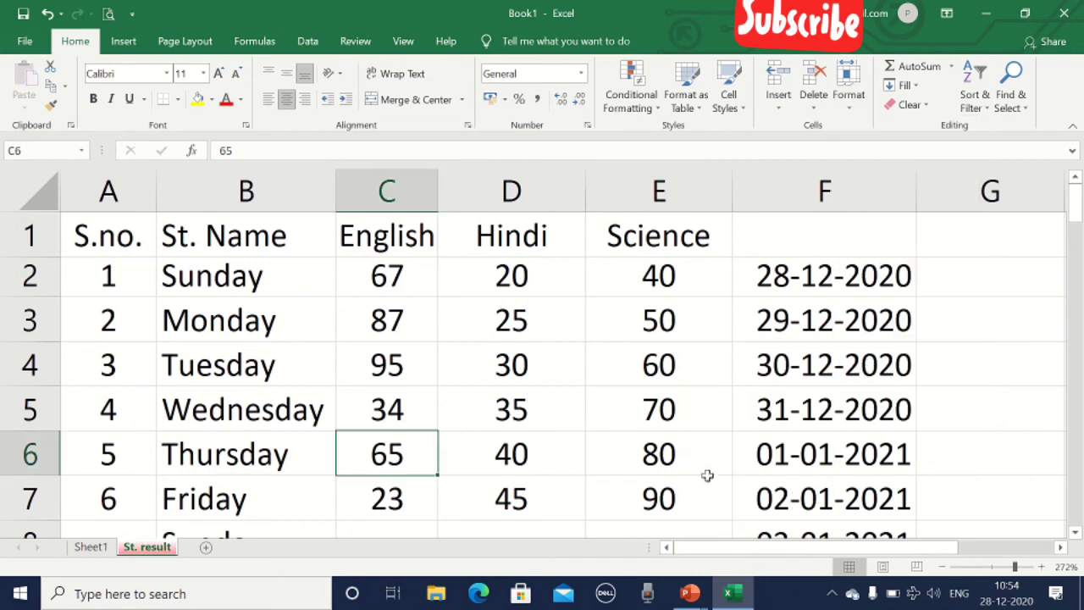
click(100, 548)
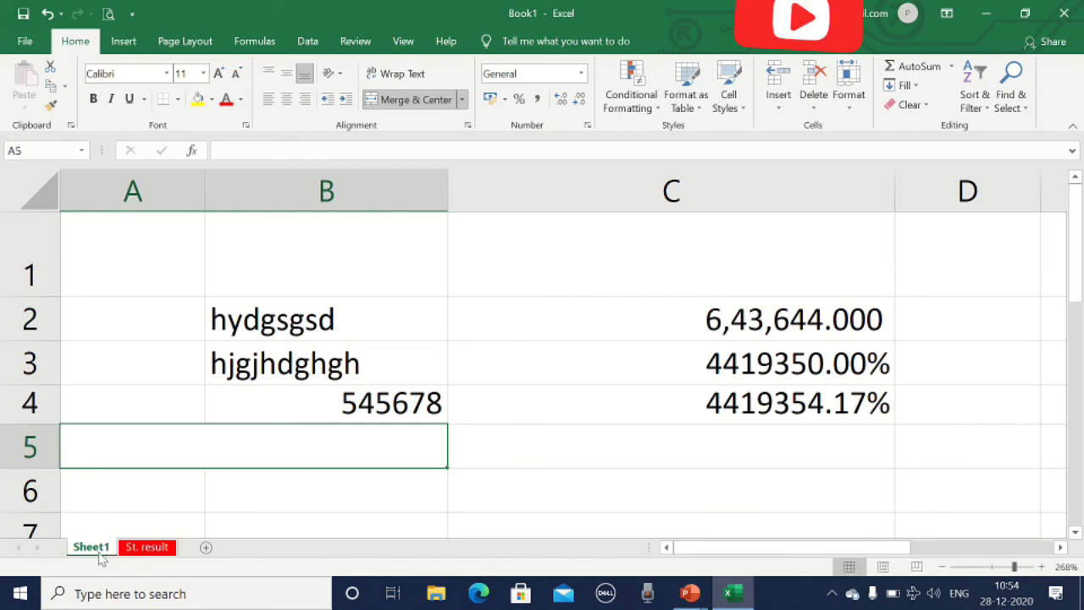
click(154, 551)
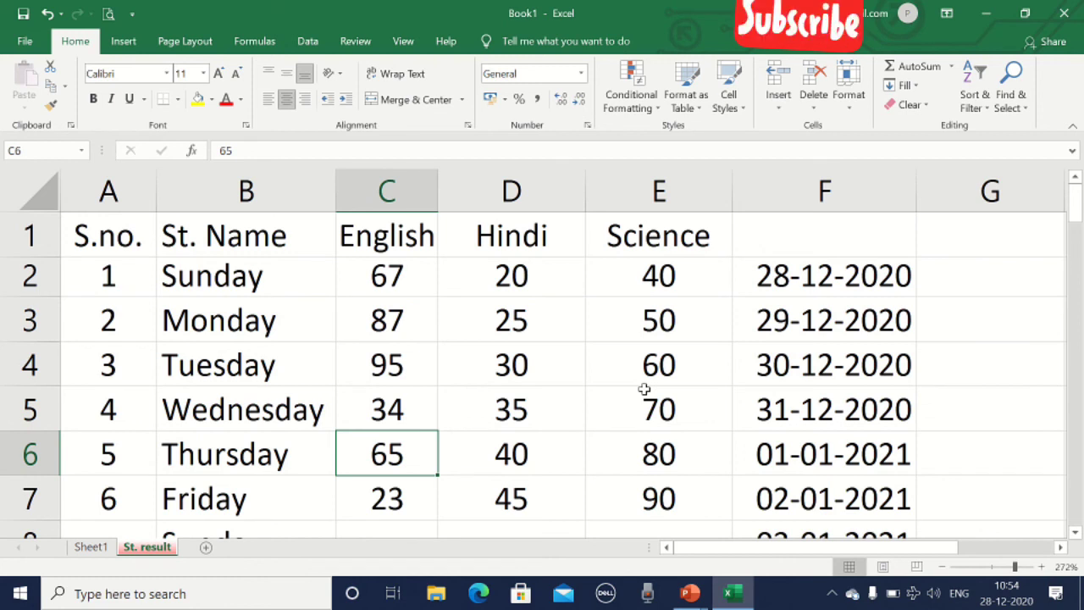
Review the Protect Sheet options and the cell protection commands for the St. result sheet, leaving them without applying protection
click(848, 84)
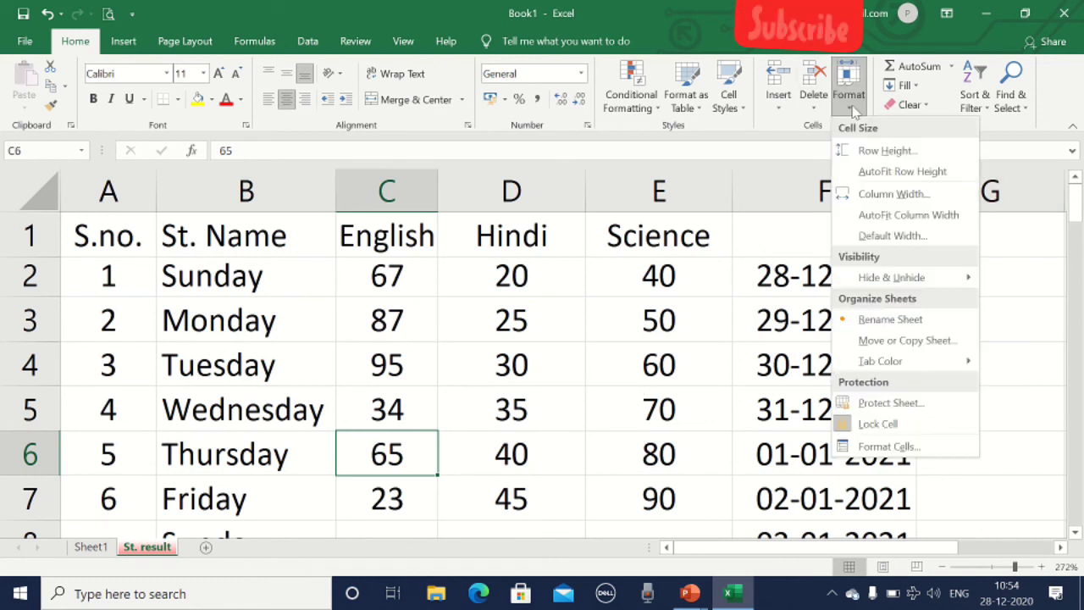
click(891, 404)
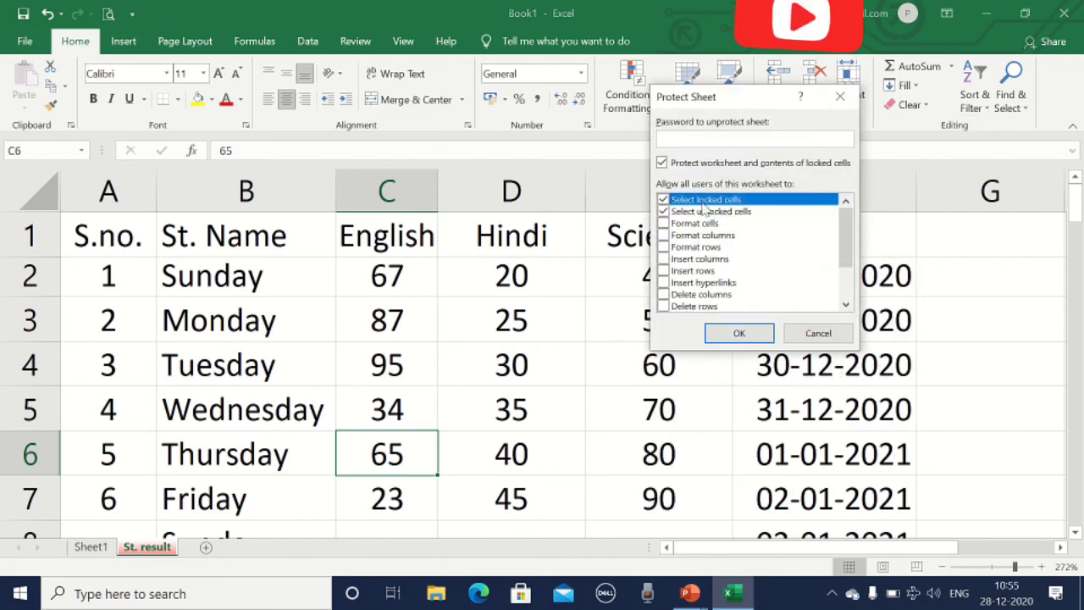
click(849, 92)
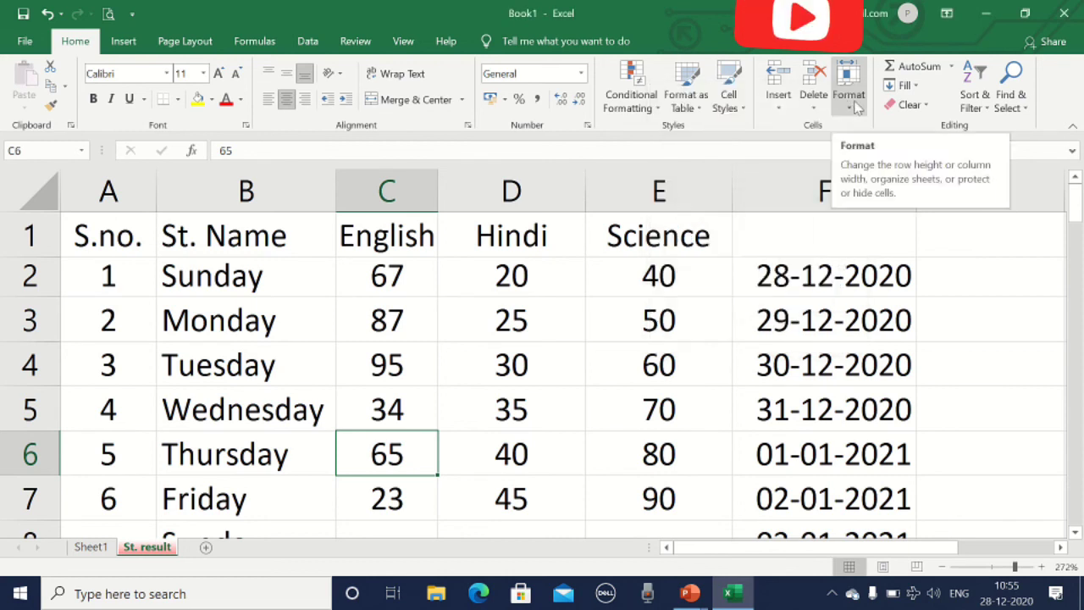
click(856, 106)
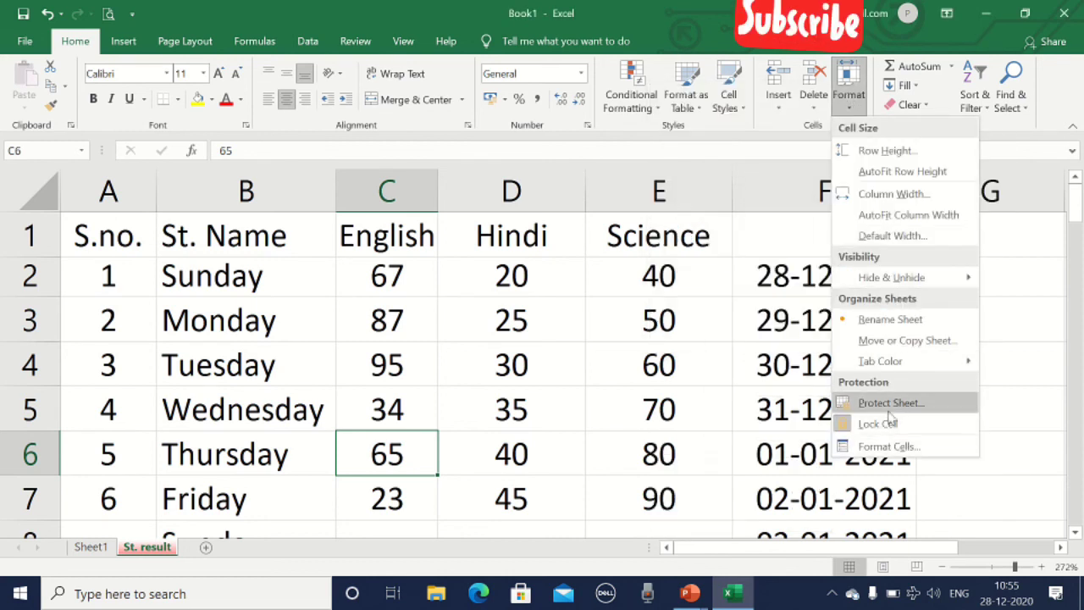
click(648, 415)
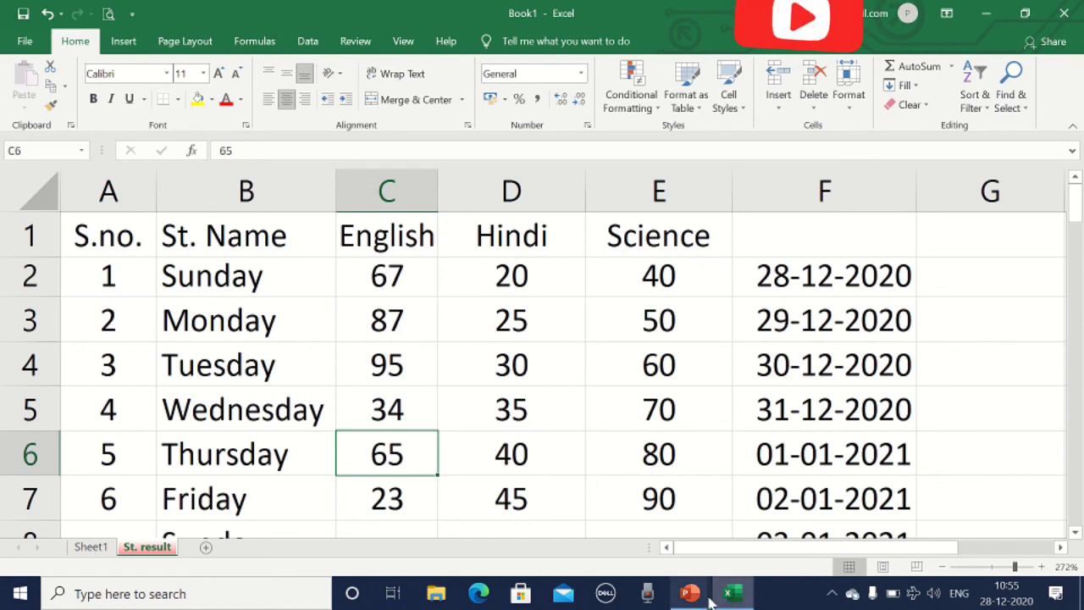
Switch to one of the open PowerPoint presentations
mouse_move(700, 599)
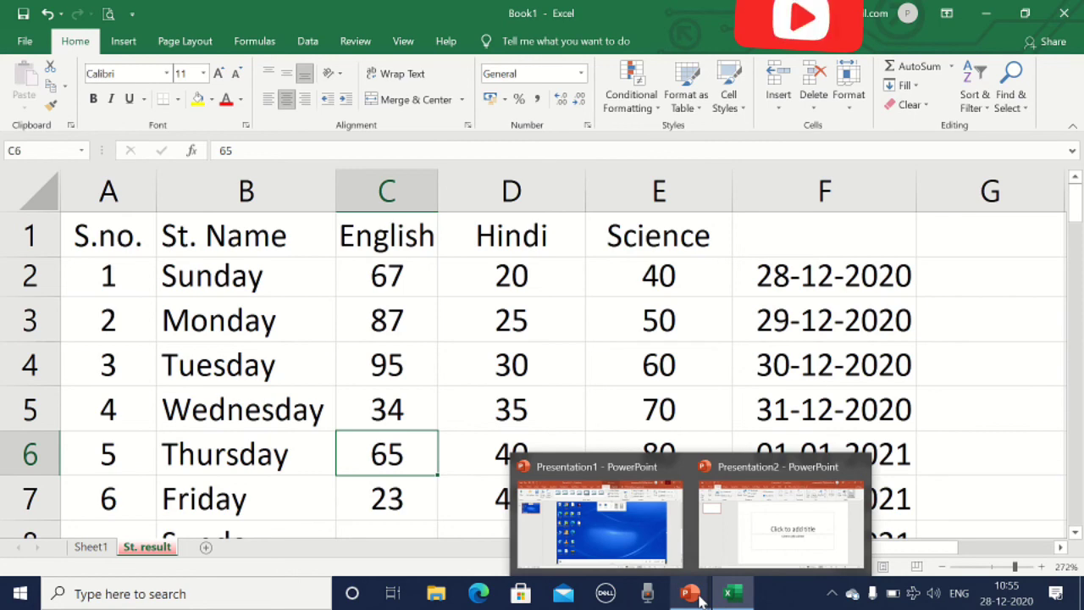